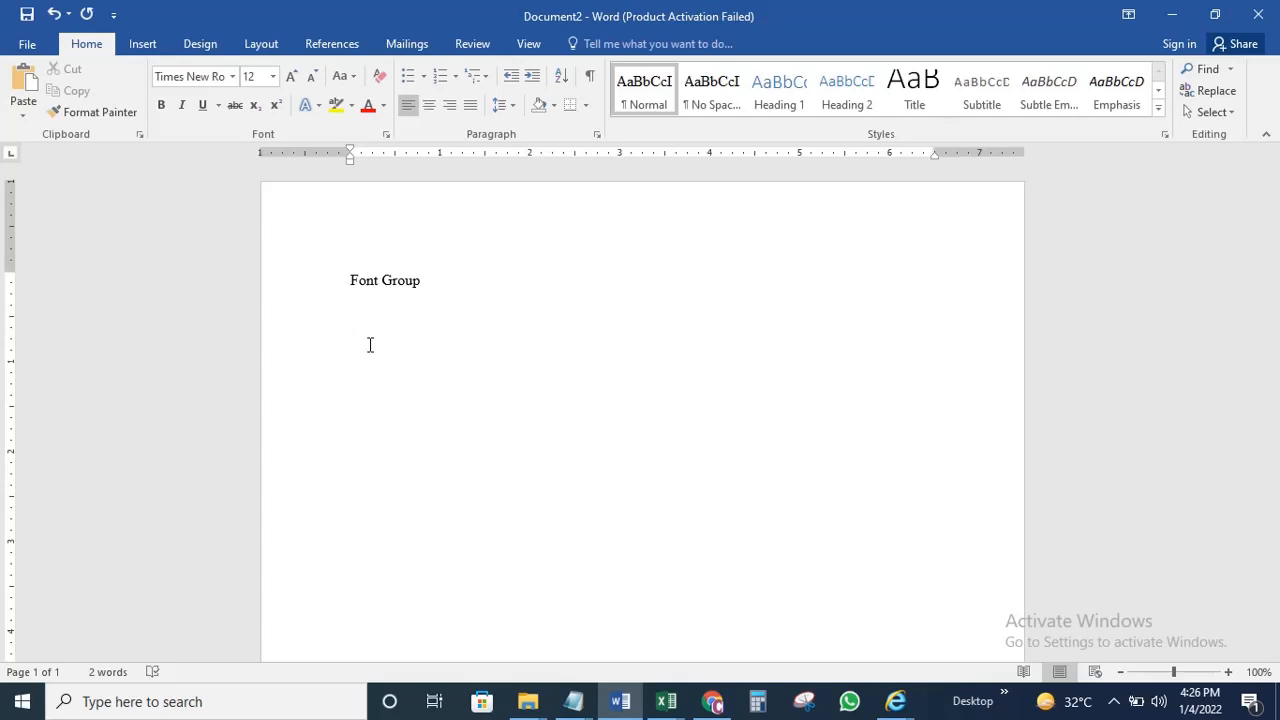
Enlarge the word "Font" in the "Font Group" heading by three font size increments
{"action": "left_click", "coordinate": [440, 289]}
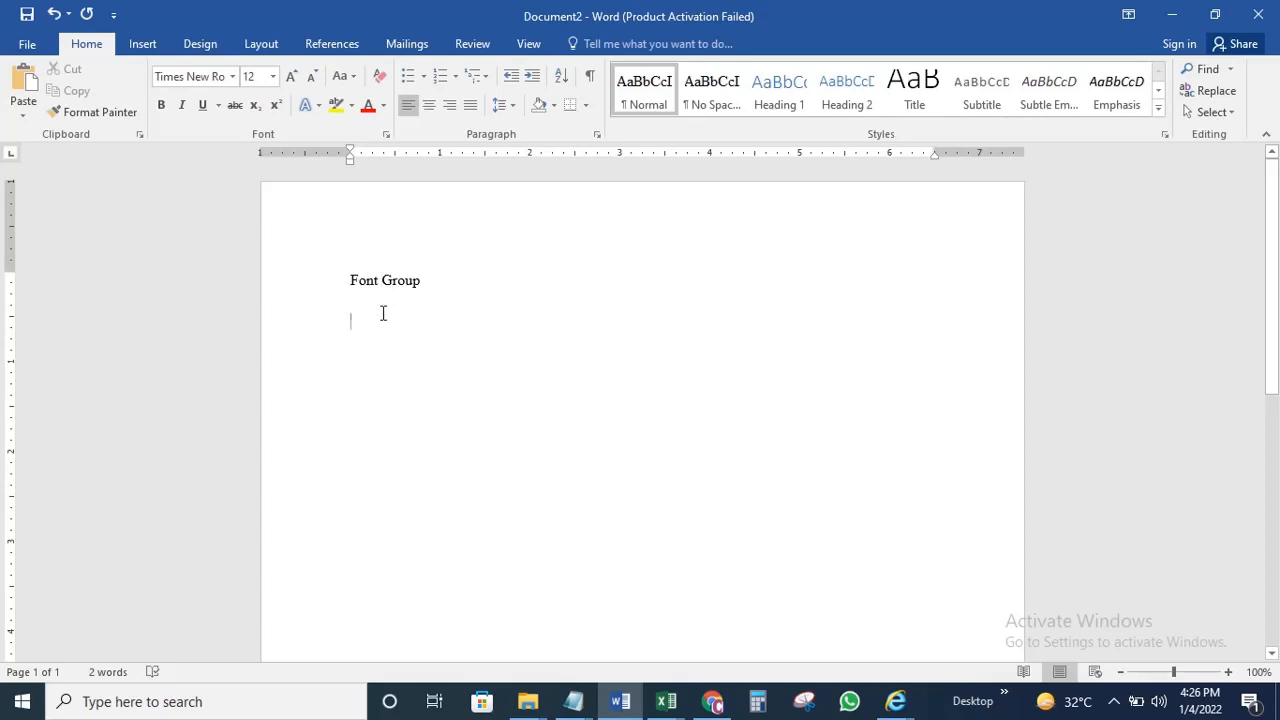
{"action": "left_click", "coordinate": [431, 284]}
{"action": "triple_click", "coordinate": [380, 280]}
{"action": "left_click", "coordinate": [361, 280]}
{"action": "double_click", "coordinate": [361, 280]}
{"action": "key", "text": "ctrl+shift+period"}
{"action": "key", "text": "ctrl+shift+period"}
{"action": "key", "text": "ctrl+shift+period"}
{"action": "left_click", "coordinate": [449, 343]}
Add the lines "I am going to school" and "My sister is here" below the "Font Group" heading
{"action": "key", "text": "Return"}
{"action": "left_click_drag", "start_coordinate": [442, 290], "coordinate": [351, 283]}
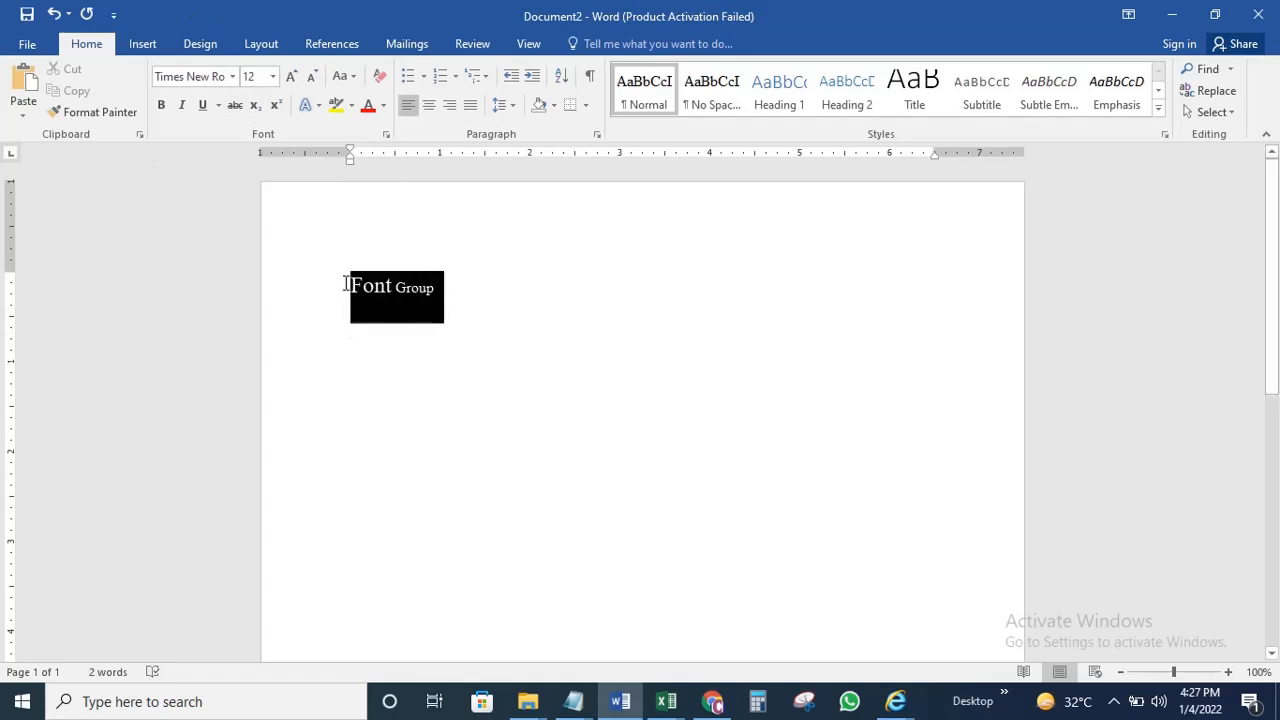
{"action": "left_click", "coordinate": [405, 348]}
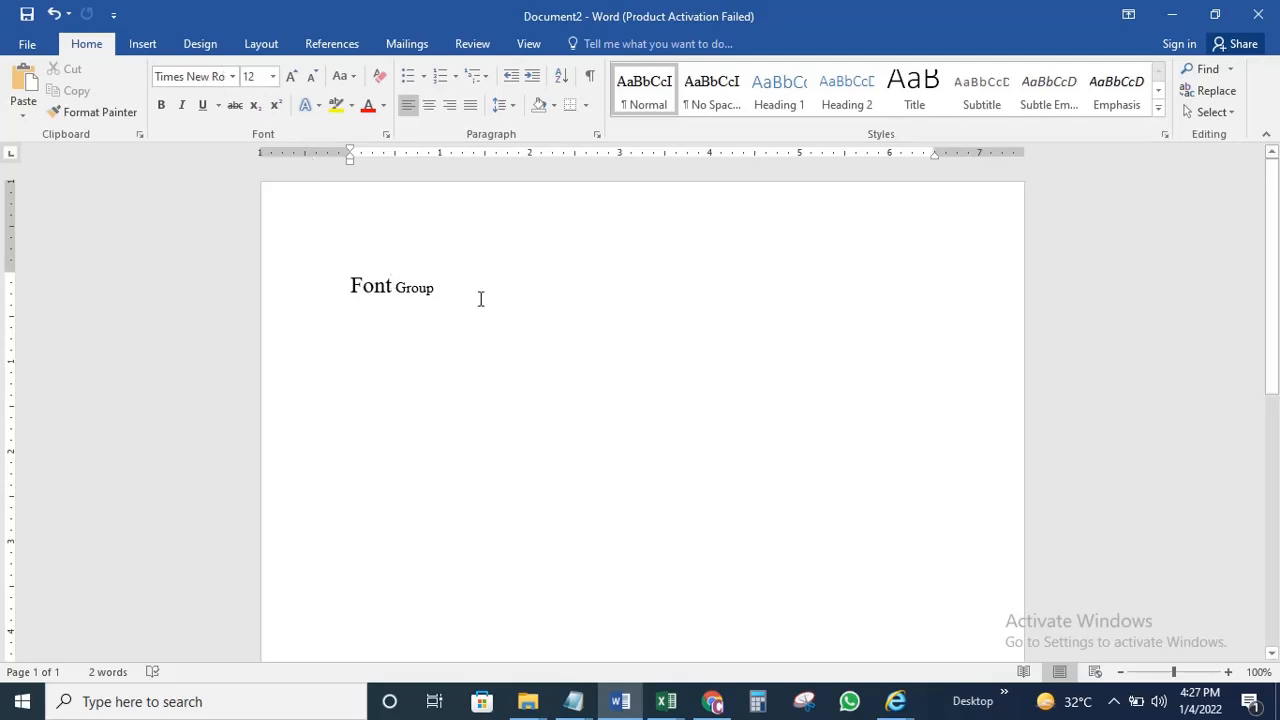
{"action": "key", "text": "Return"}
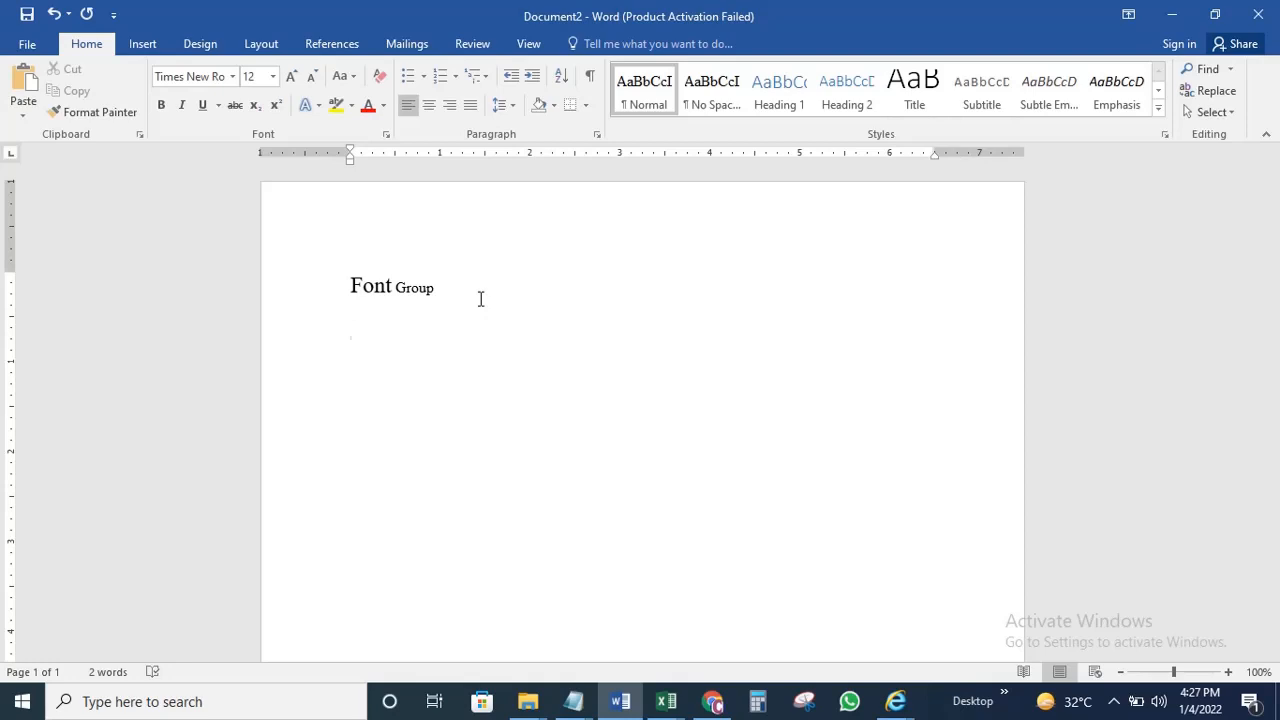
{"action": "type", "text": "I am going to school My s"}
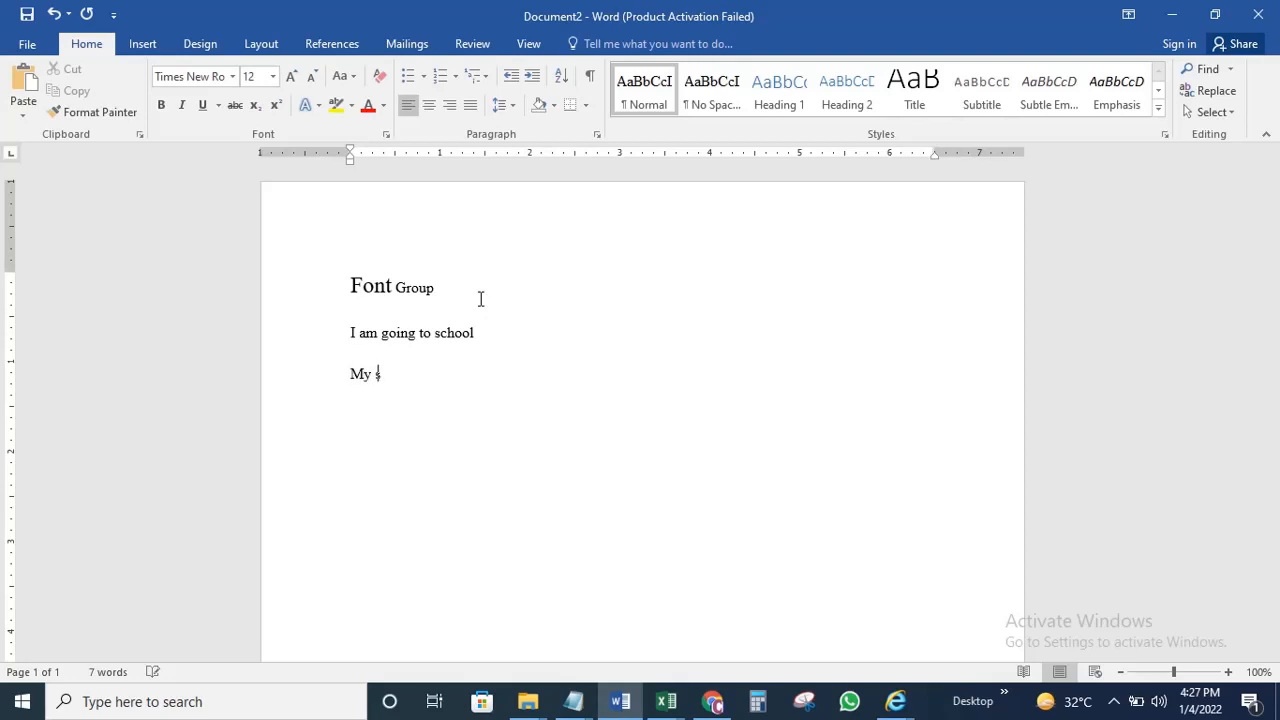
{"action": "type", "text": "ister is bere"}
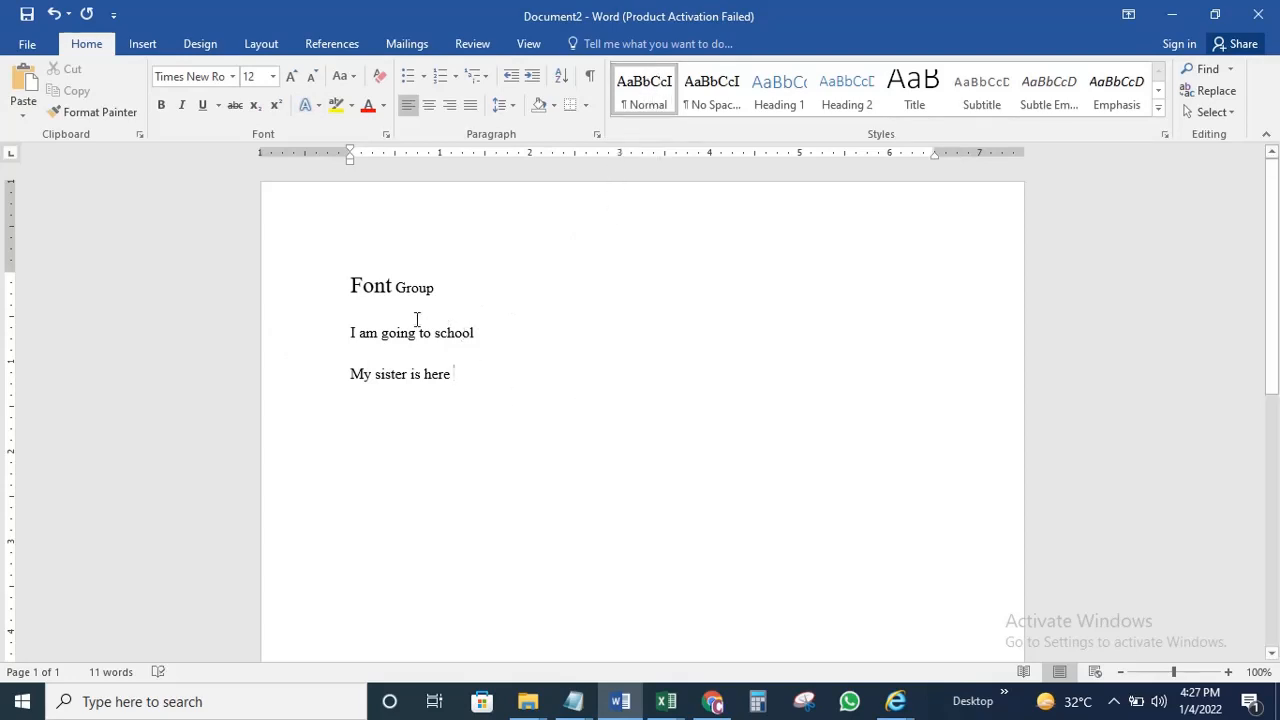
{"action": "left_click_drag", "start_coordinate": [474, 333], "coordinate": [351, 334]}
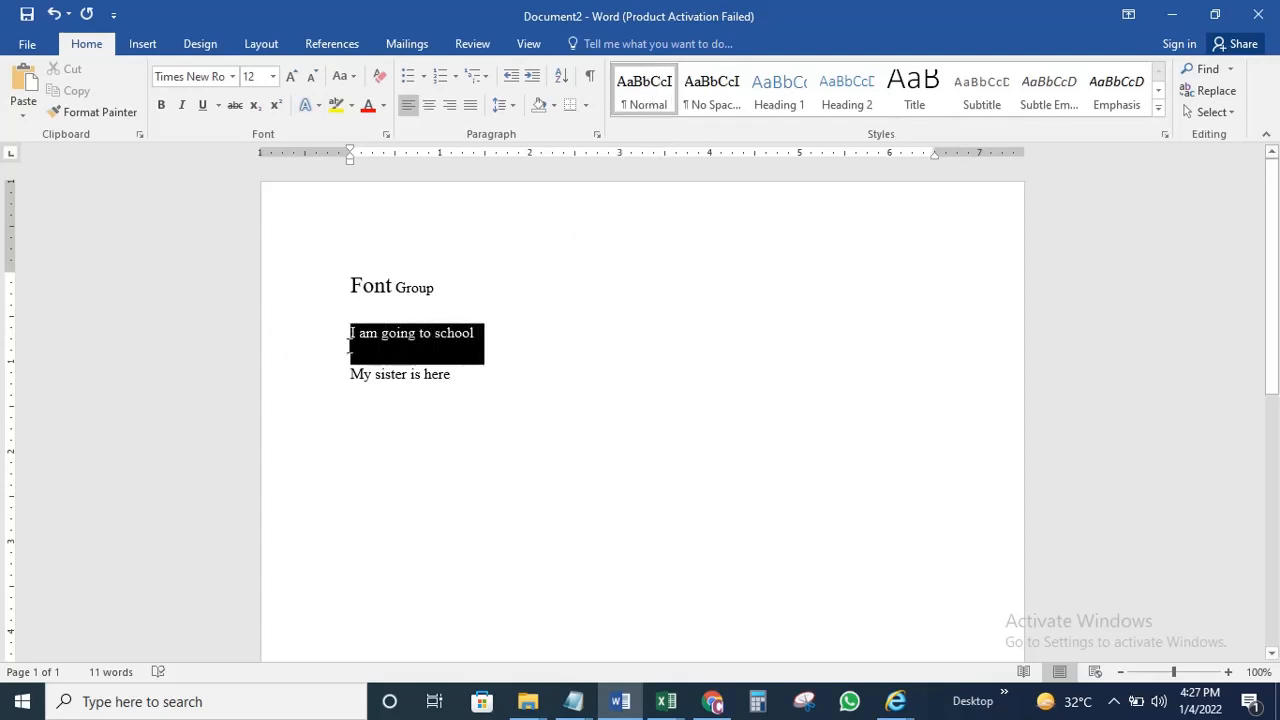
{"action": "left_click_drag", "start_coordinate": [410, 377], "coordinate": [351, 377]}
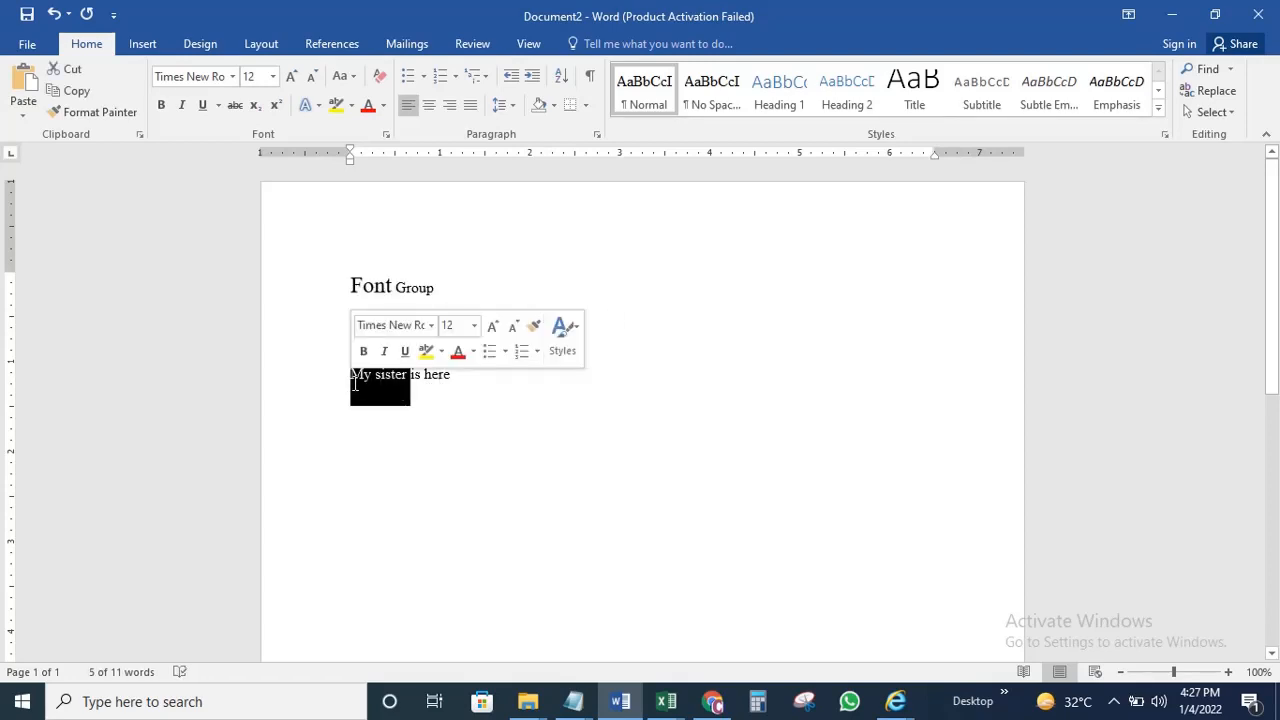
{"action": "left_click", "coordinate": [441, 290]}
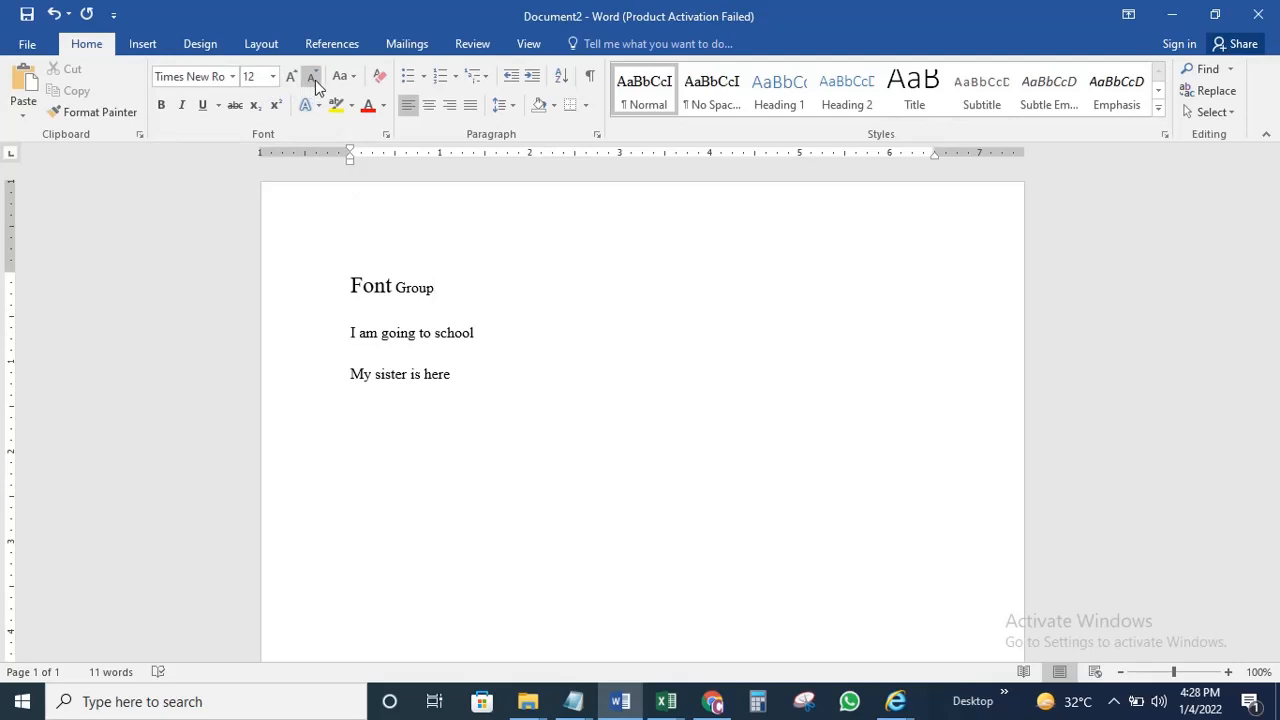
{"action": "left_click", "coordinate": [351, 80]}
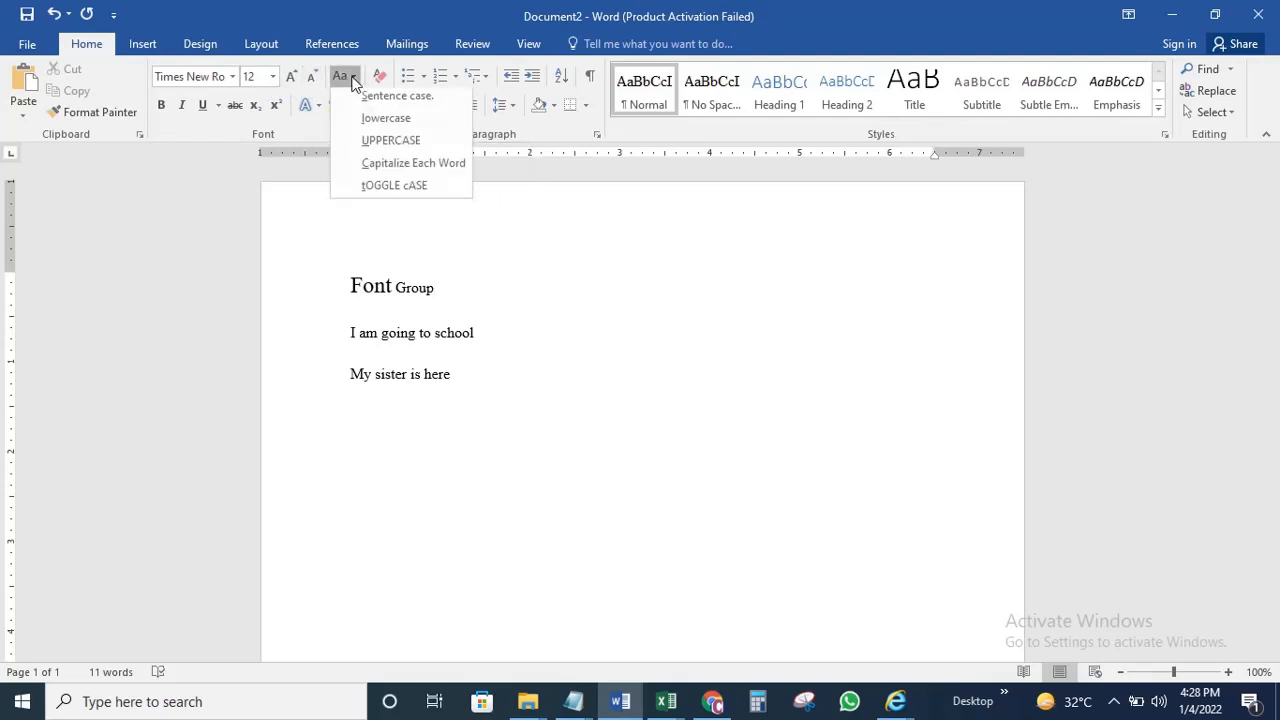
{"action": "left_click", "coordinate": [354, 83]}
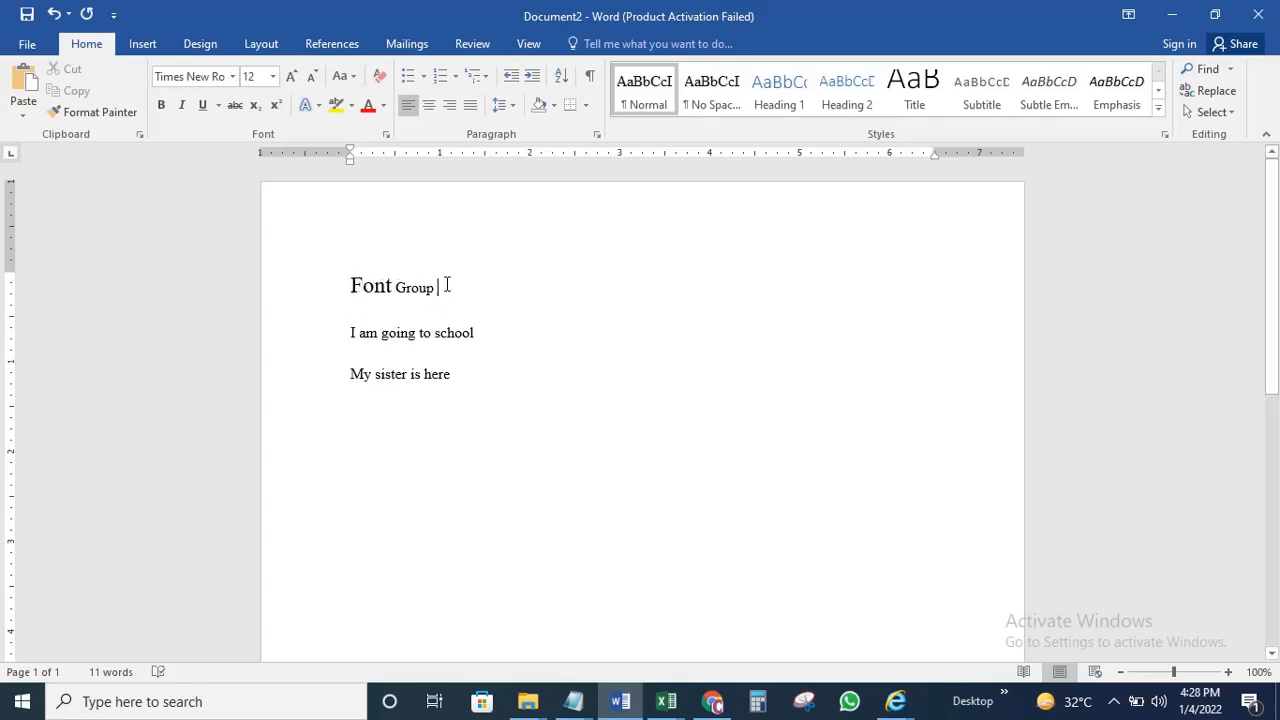
{"action": "left_click_drag", "start_coordinate": [452, 288], "coordinate": [384, 288]}
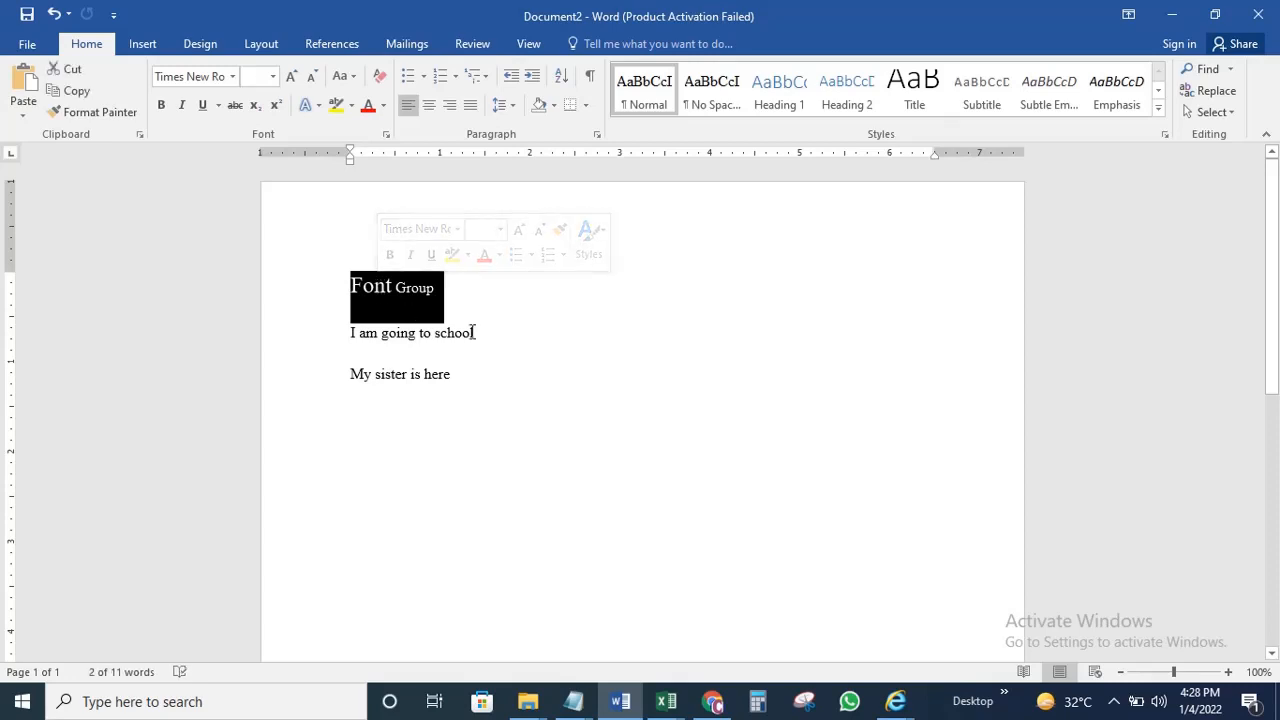
{"action": "left_click", "coordinate": [494, 354]}
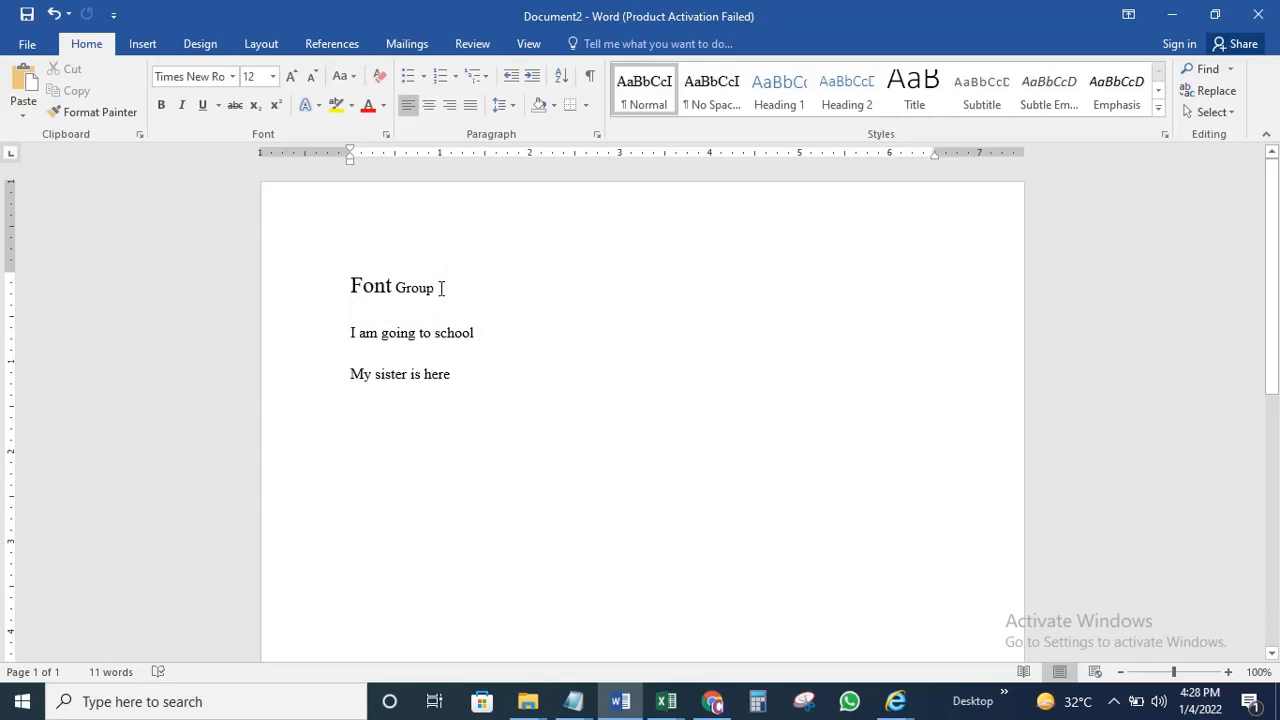
{"action": "left_click_drag", "start_coordinate": [441, 288], "coordinate": [352, 298]}
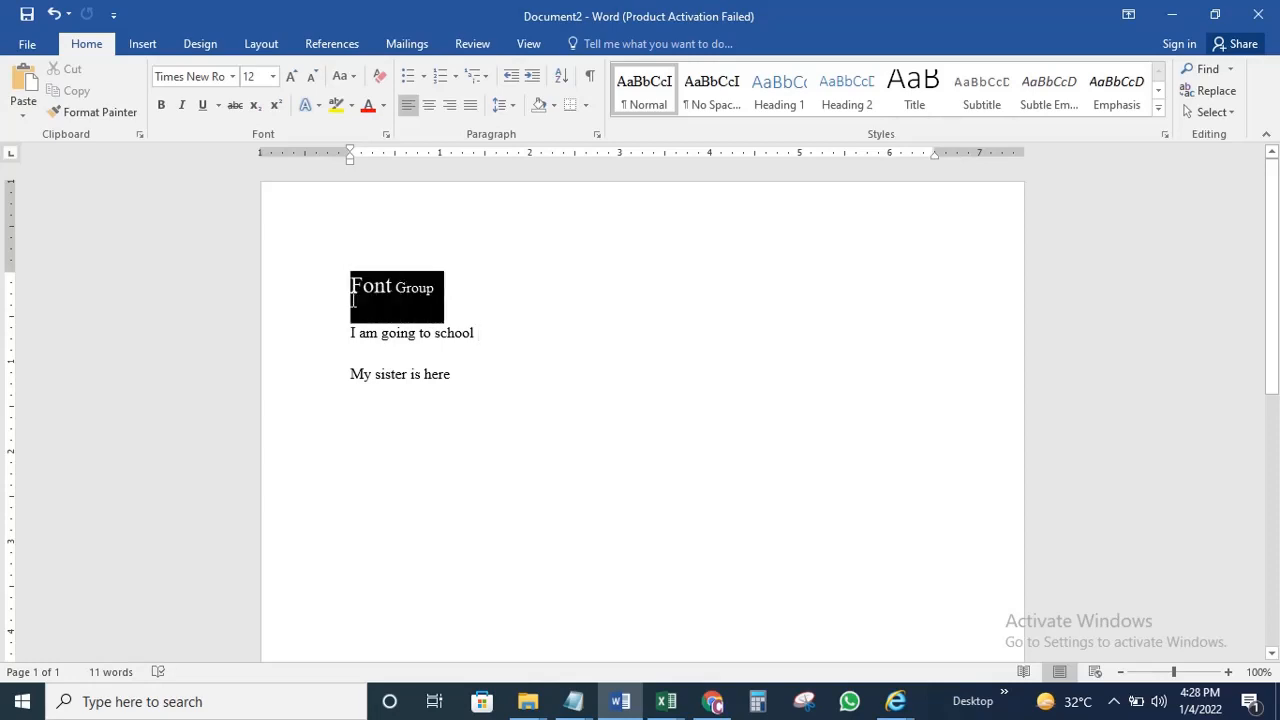
{"action": "left_click", "coordinate": [488, 332]}
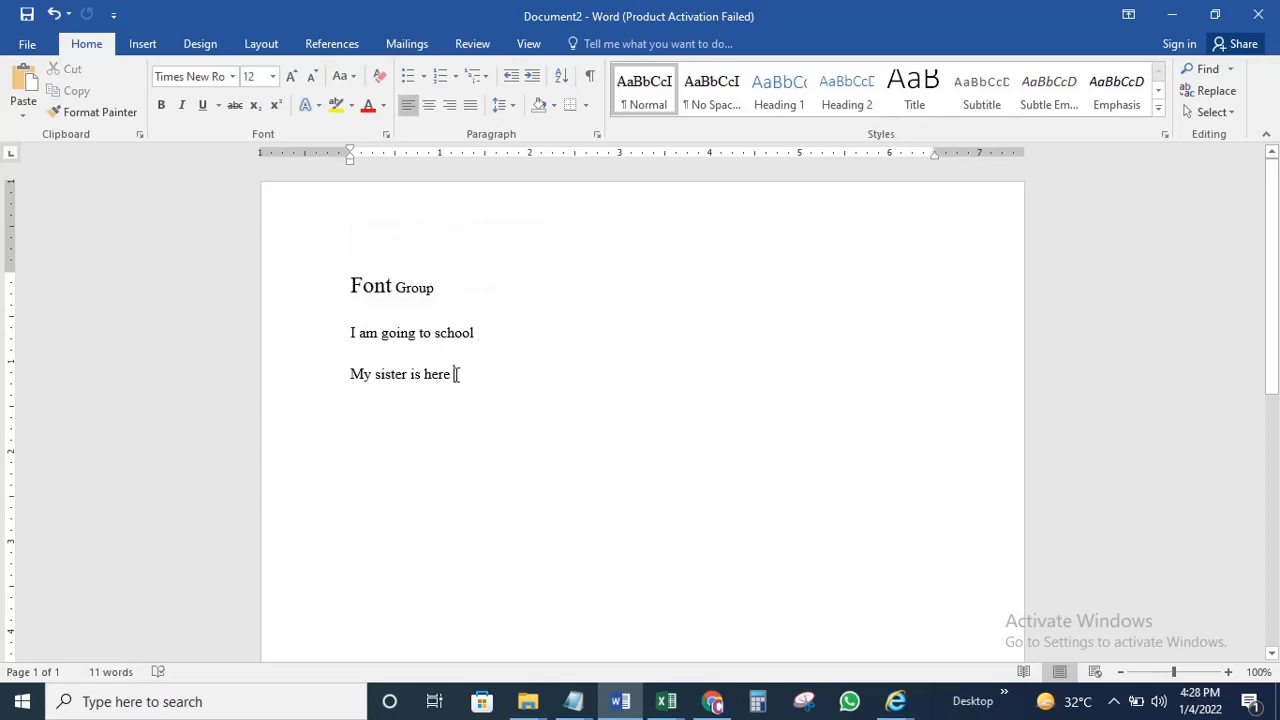
Change the line "I am going to school" to the Copperplate Gothic Bold font and enlarge it to size 24
{"action": "left_click_drag", "start_coordinate": [483, 340], "coordinate": [345, 344]}
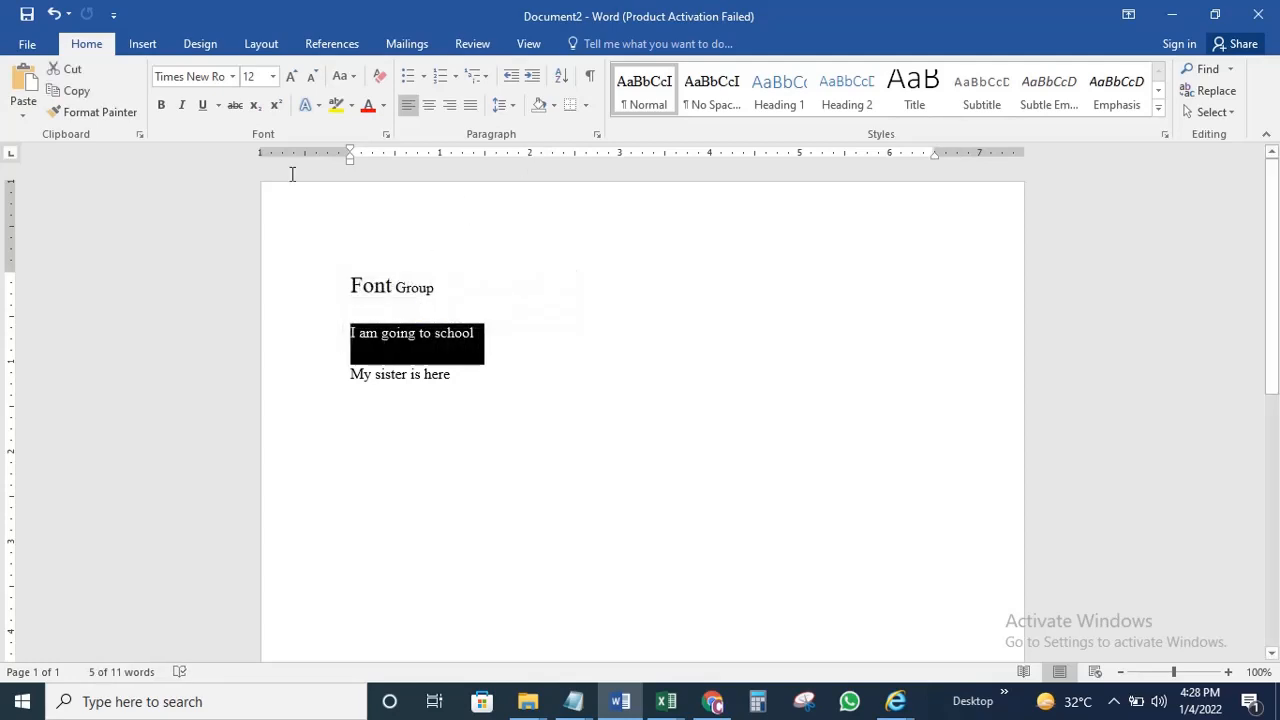
{"action": "left_click", "coordinate": [233, 78]}
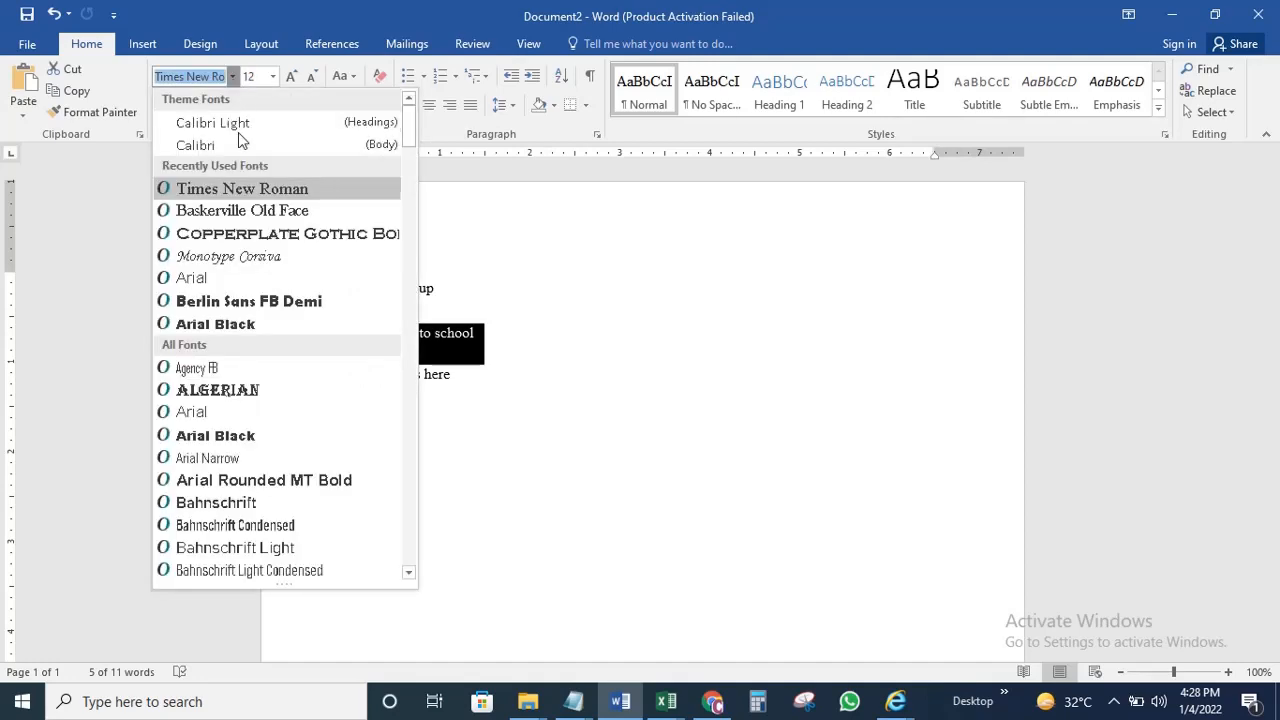
{"action": "left_click", "coordinate": [243, 233]}
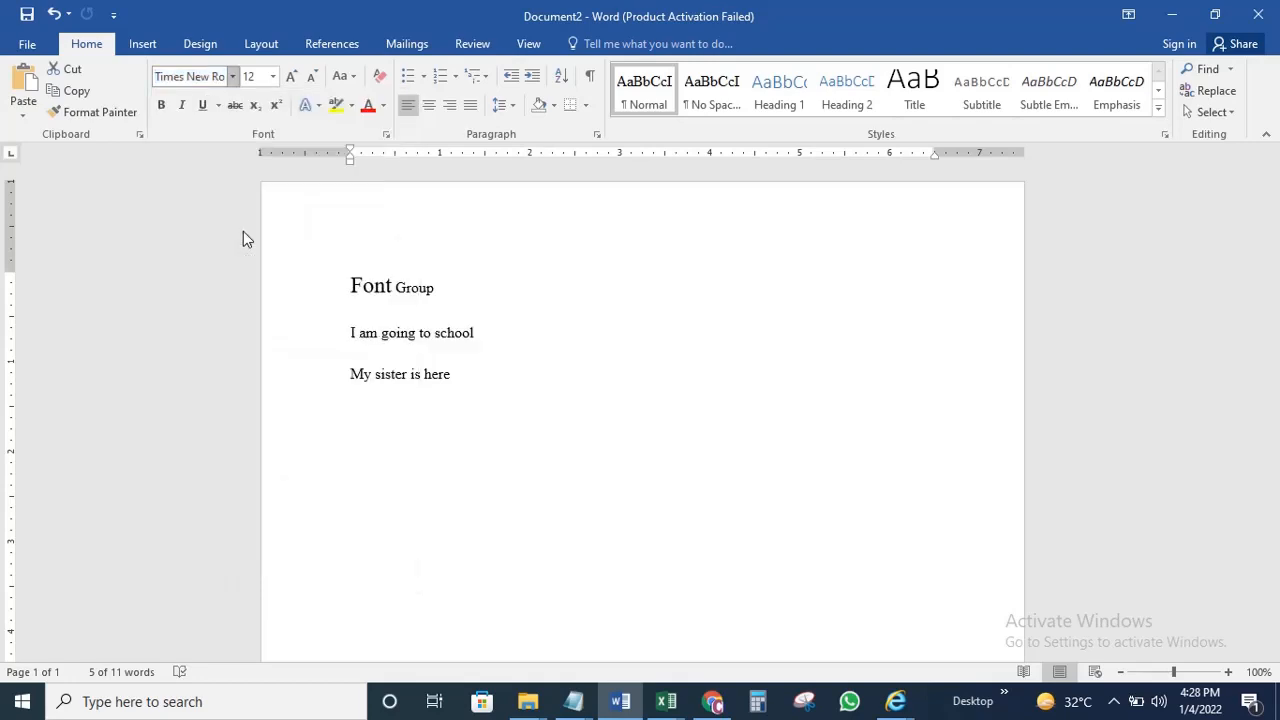
{"action": "key", "text": "ctrl+shift+period"}
{"action": "key", "text": "ctrl+shift+period"}
{"action": "key", "text": "ctrl+shift+period"}
{"action": "key", "text": "ctrl+shift+period"}
{"action": "key", "text": "ctrl+shift+period"}
{"action": "key", "text": "ctrl+shift+period"}
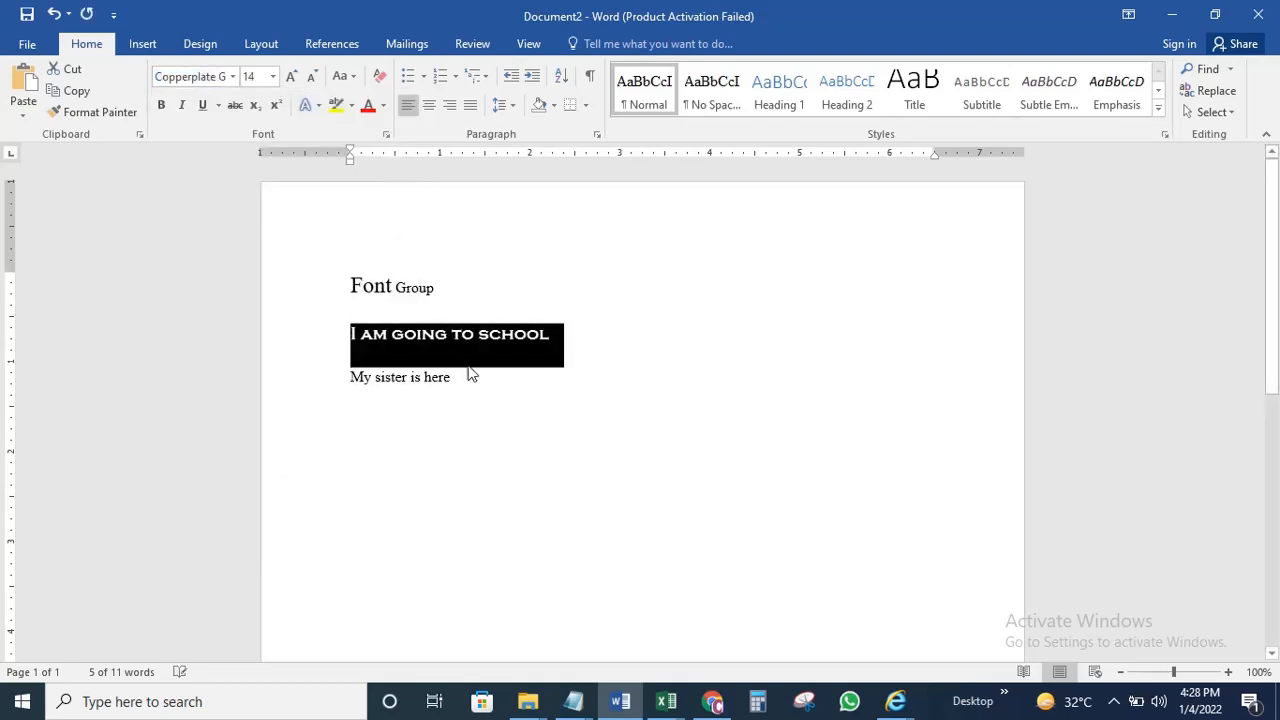
{"action": "left_click", "coordinate": [420, 288]}
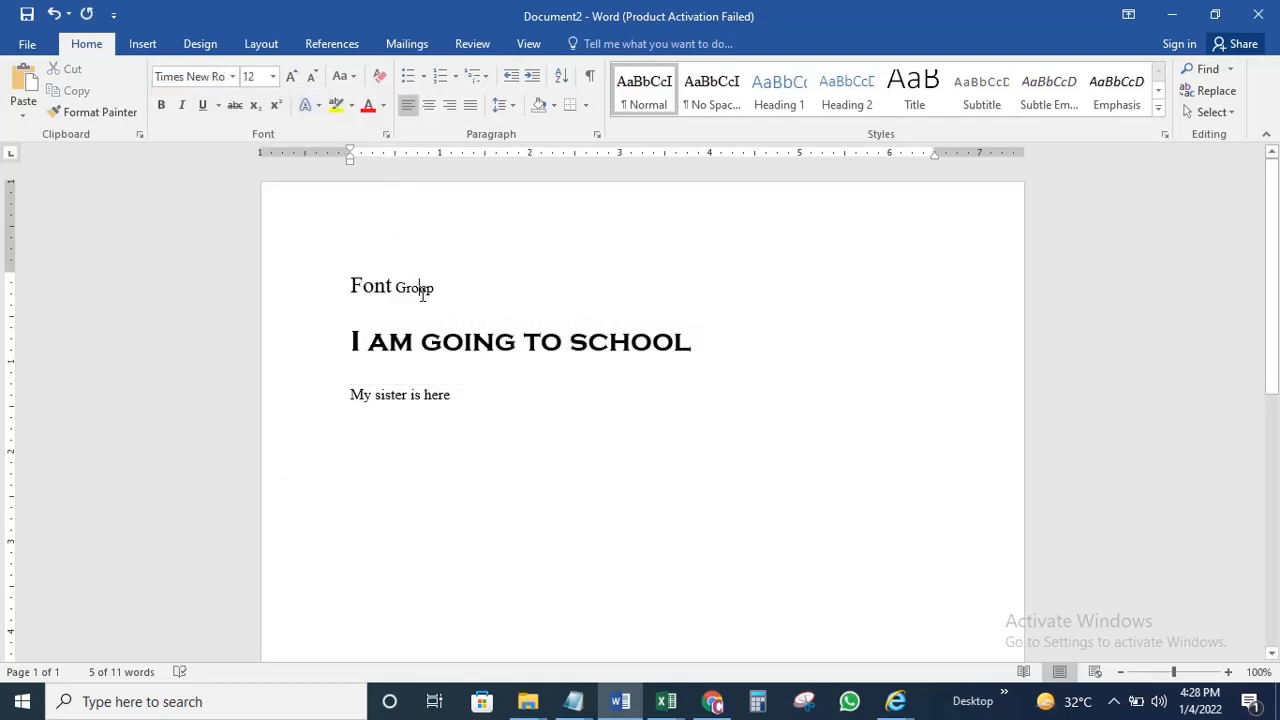
Apply the Berlin Sans FB Demi font to the line "I am going to school"
{"action": "left_click", "coordinate": [702, 340]}
{"action": "left_click_drag", "start_coordinate": [700, 343], "coordinate": [352, 345]}
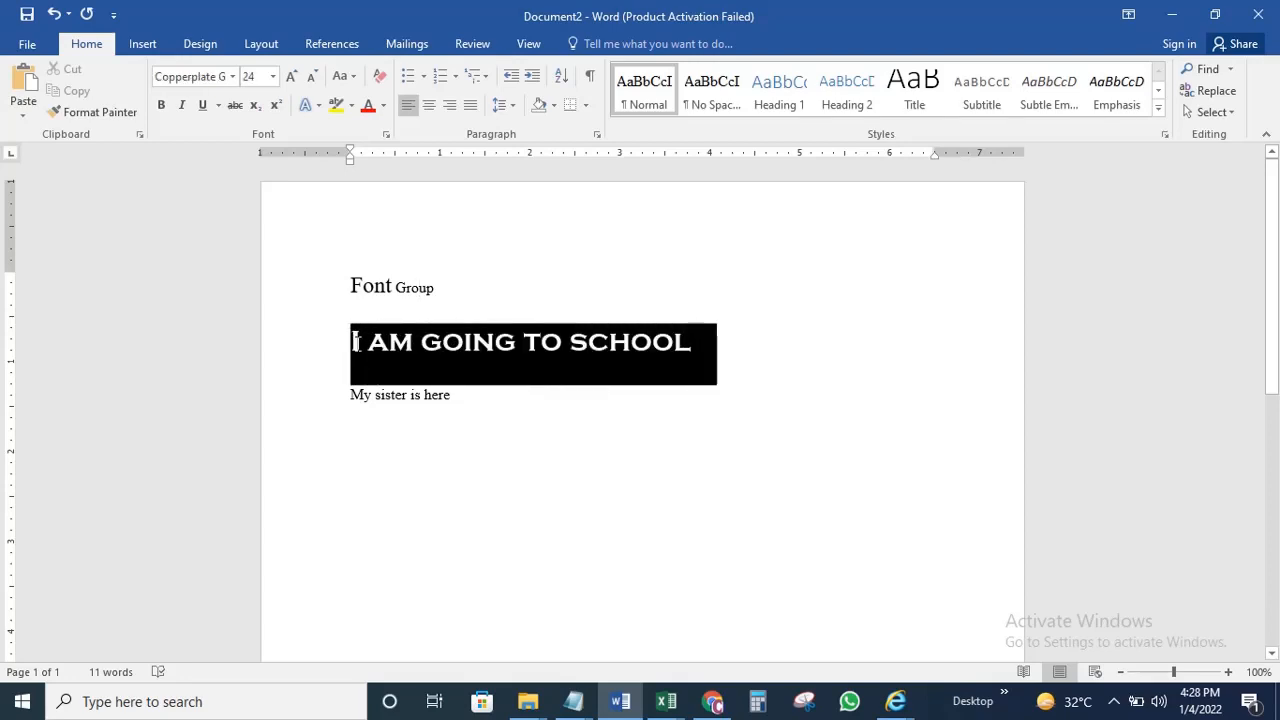
{"action": "left_click", "coordinate": [233, 77]}
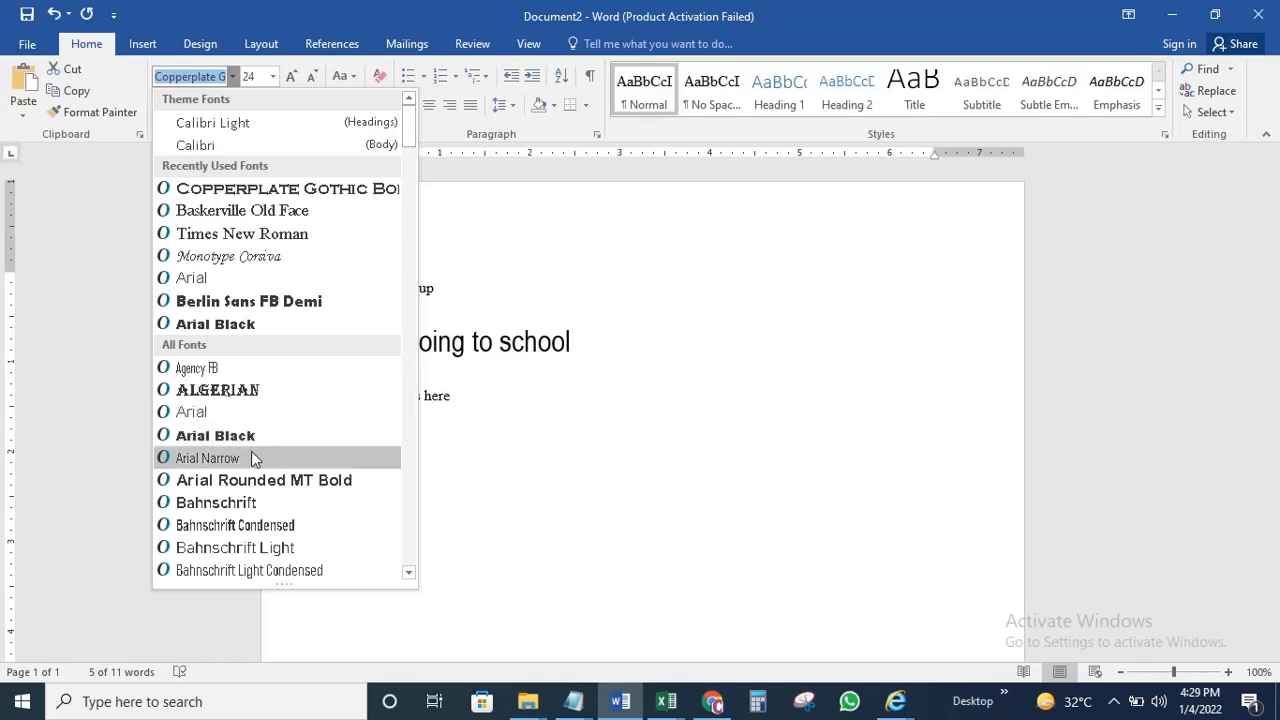
{"action": "left_click", "coordinate": [249, 302]}
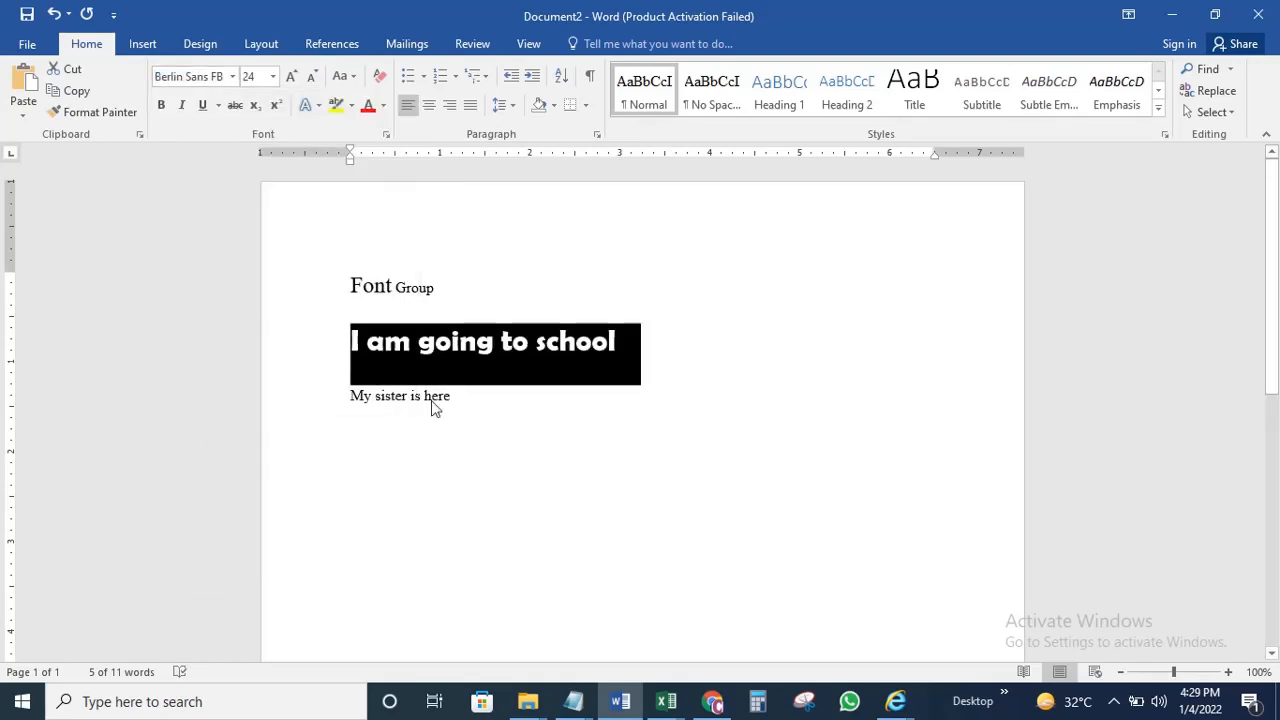
Try to set the font size of the selected line "I am going to school" to 65656
{"action": "left_click", "coordinate": [257, 82]}
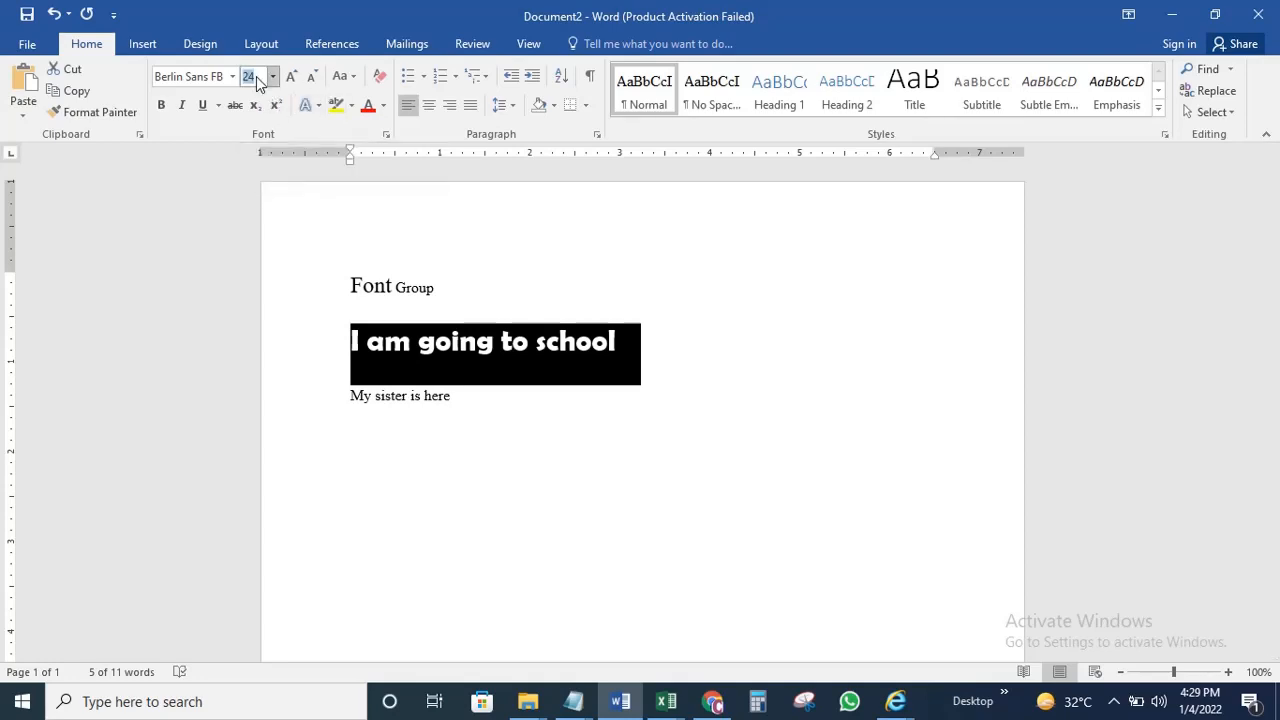
{"action": "type", "text": "65656"}
{"action": "key", "text": "Return"}
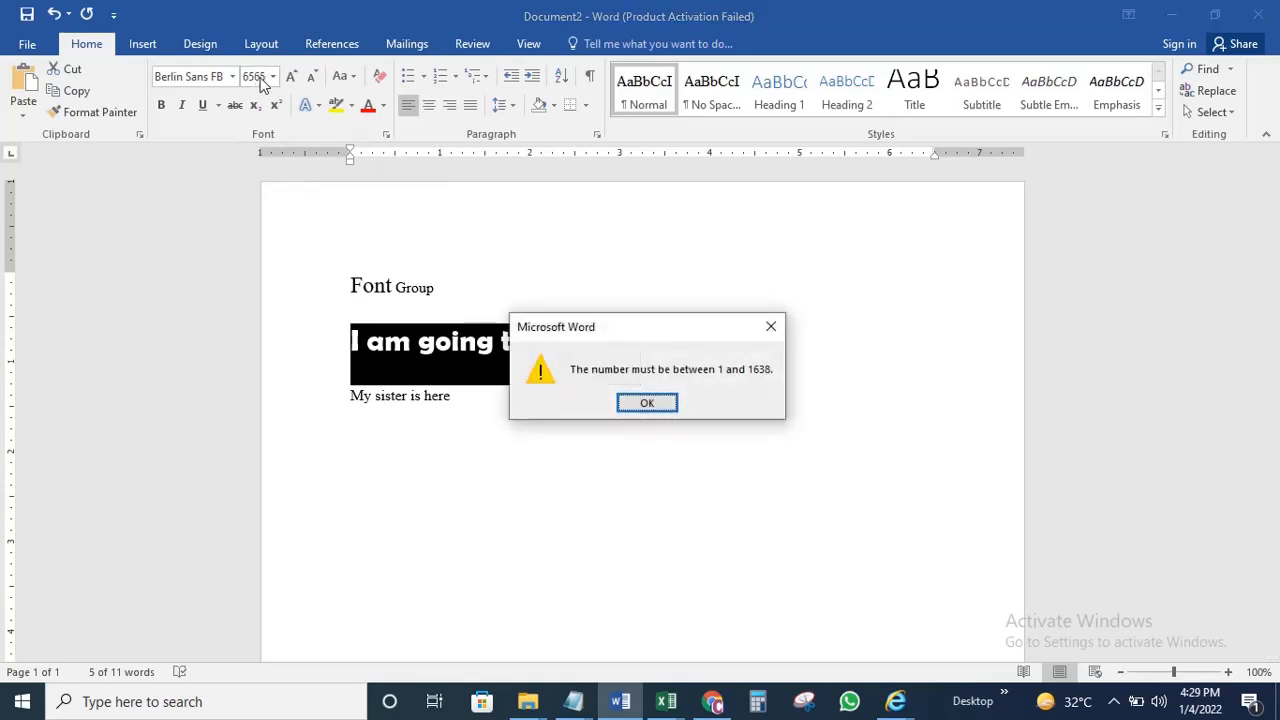
{"action": "left_click", "coordinate": [648, 402]}
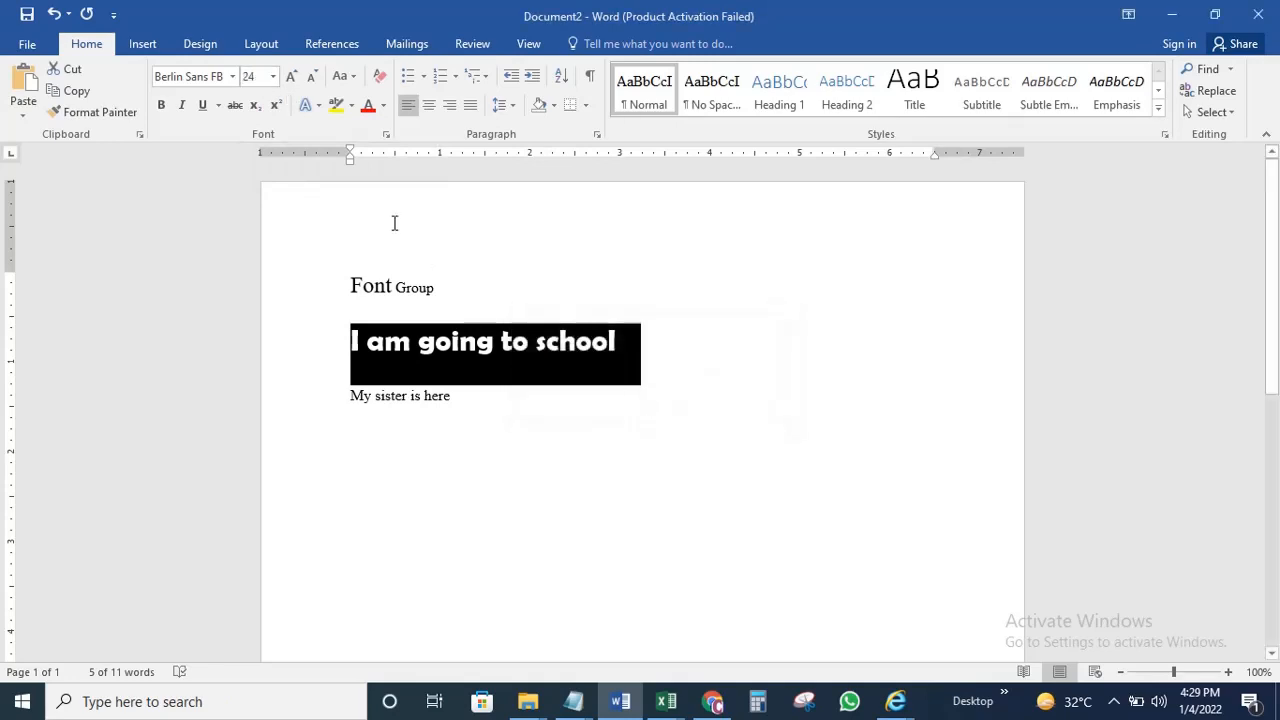
Set the font size of the line "I am going to school" to the preset 72
{"action": "left_click", "coordinate": [272, 77]}
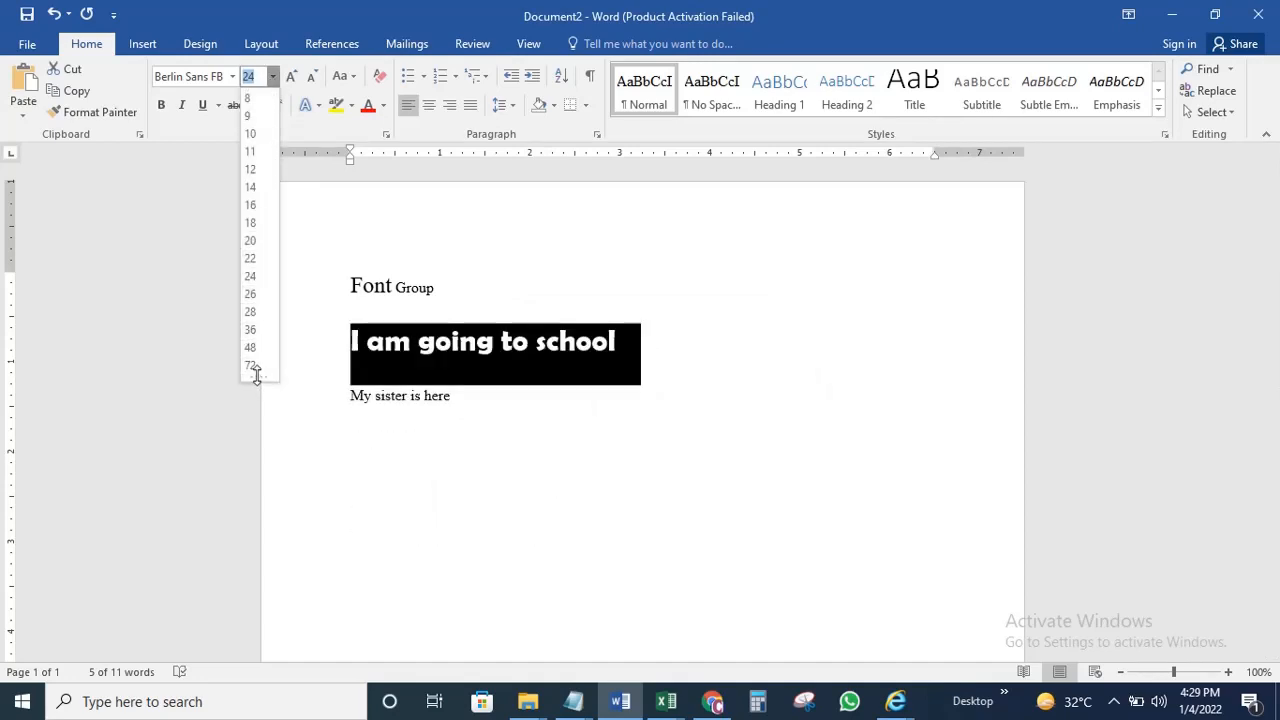
{"action": "left_click_drag", "start_coordinate": [256, 374], "coordinate": [254, 437]}
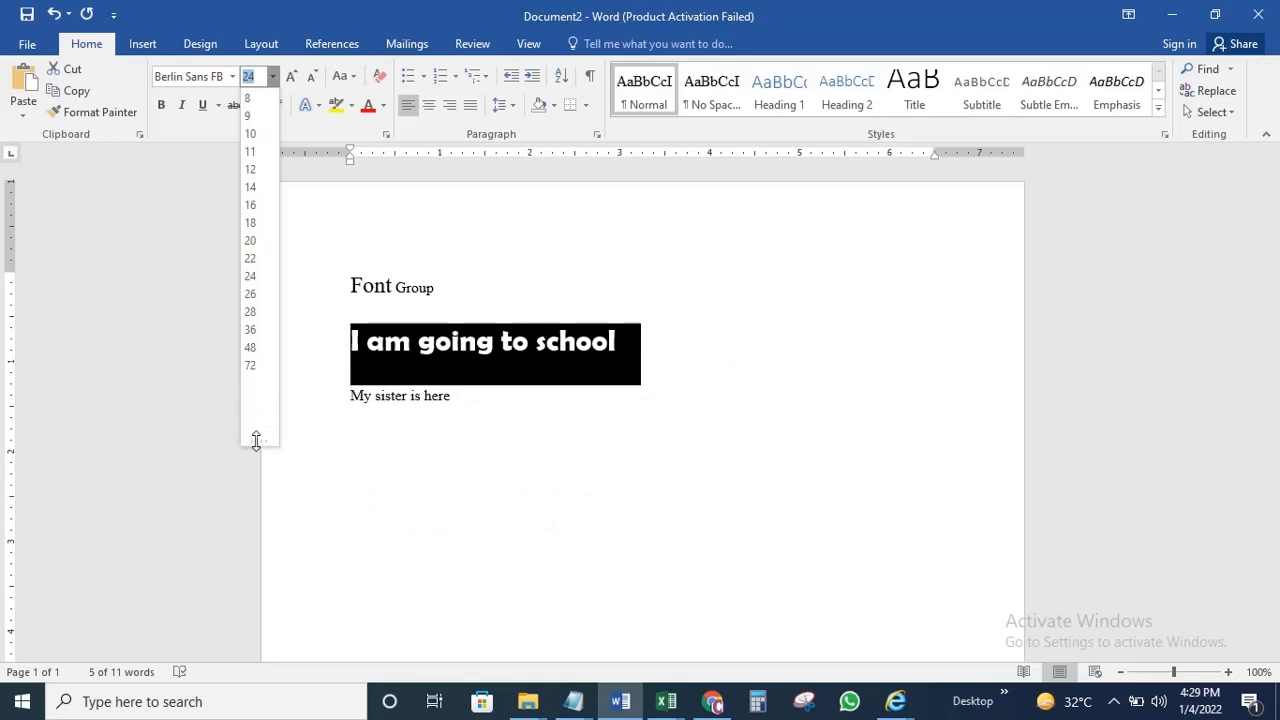
{"action": "left_click", "coordinate": [252, 366]}
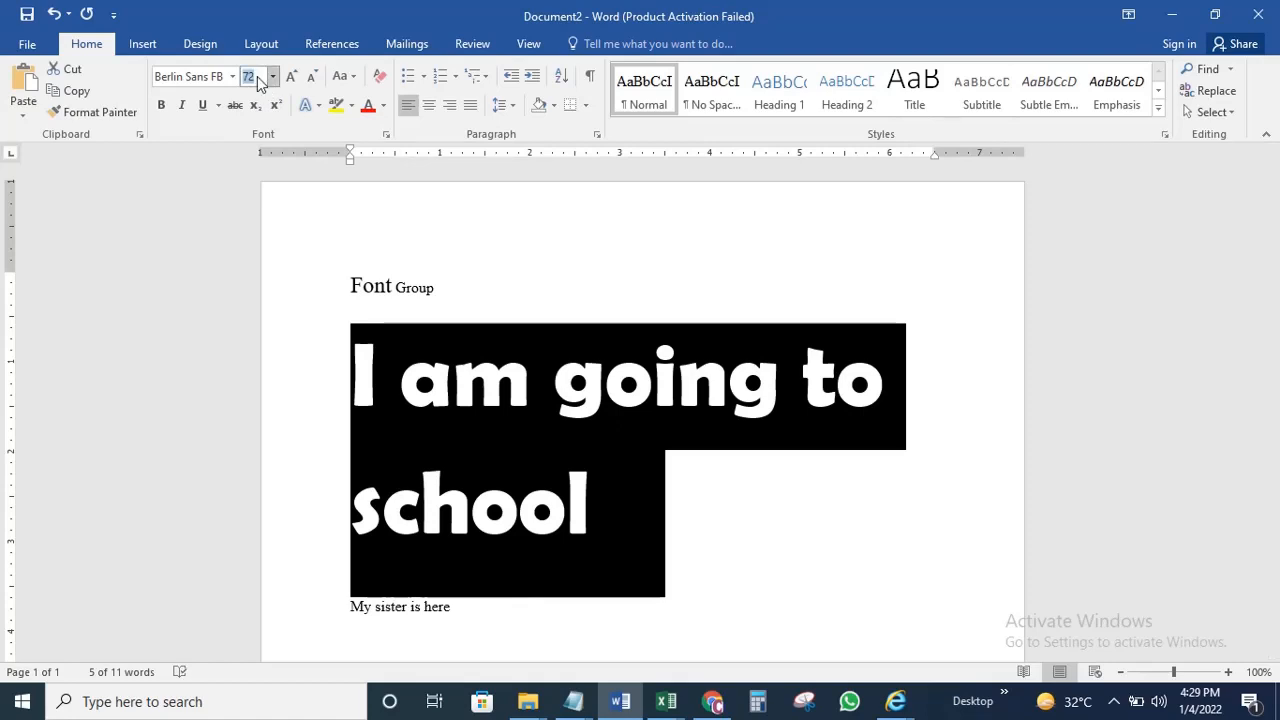
Set the selected line's font size to the custom value 100 and enlarge it by two more increments
{"action": "type", "text": "100"}
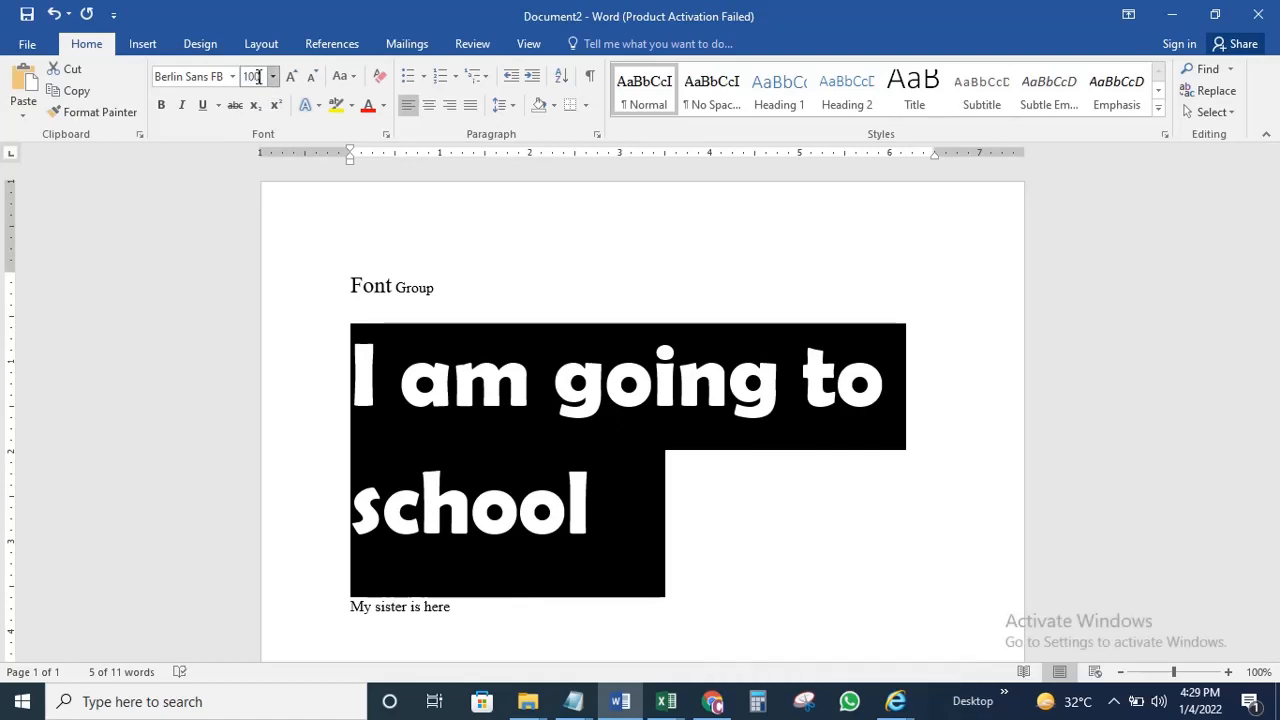
{"action": "key", "text": "Return"}
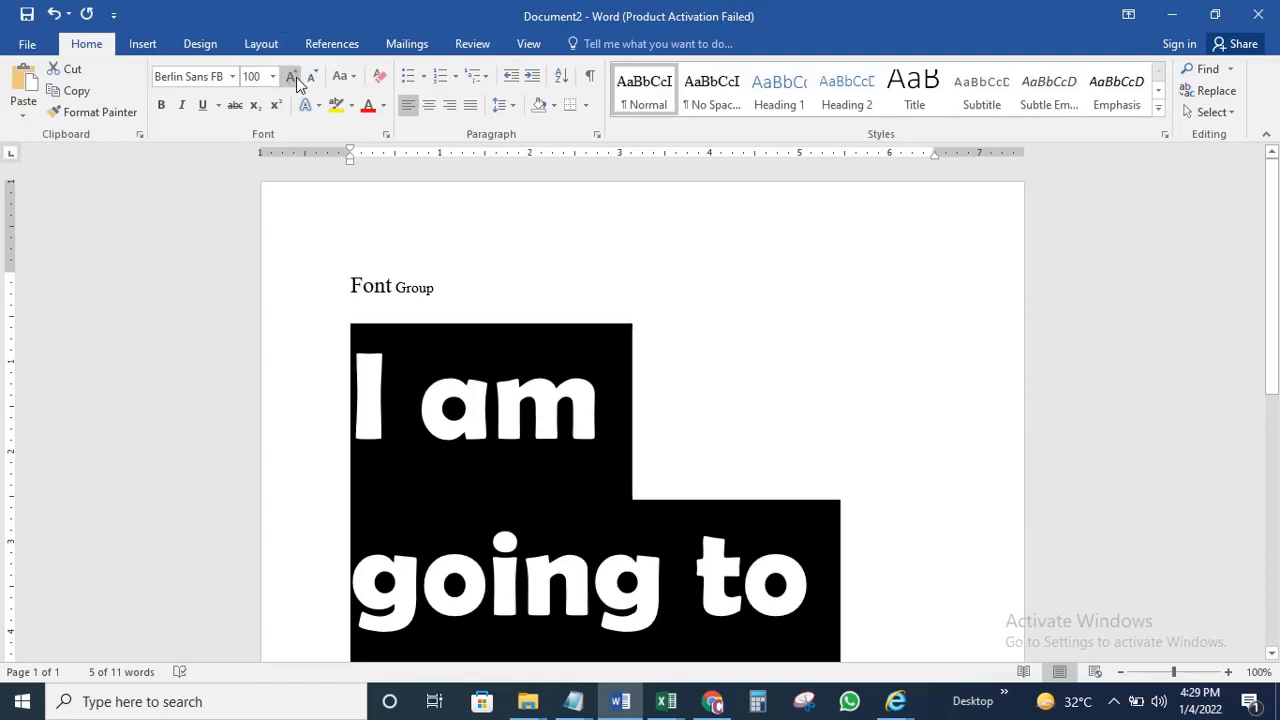
{"action": "left_click", "coordinate": [292, 77]}
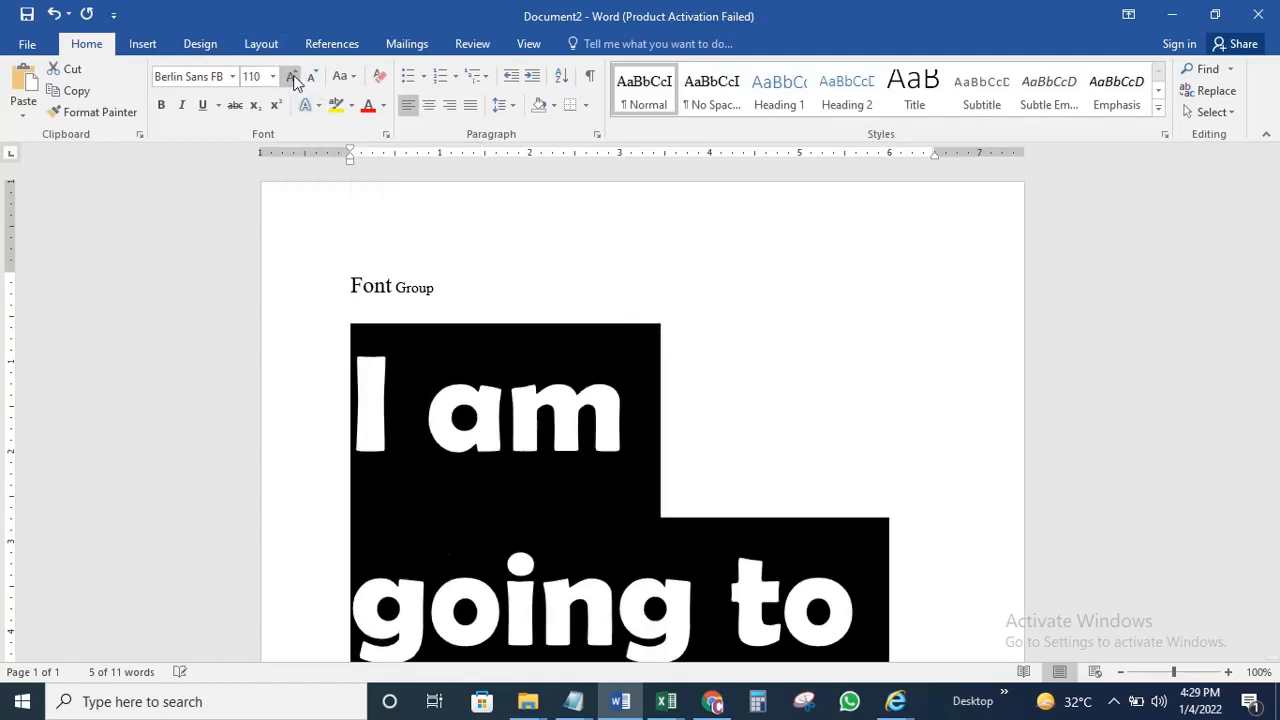
{"action": "left_click", "coordinate": [292, 77]}
Shrink the font of the line "I am going to school" in increments down to size 28
{"action": "left_click", "coordinate": [314, 76]}
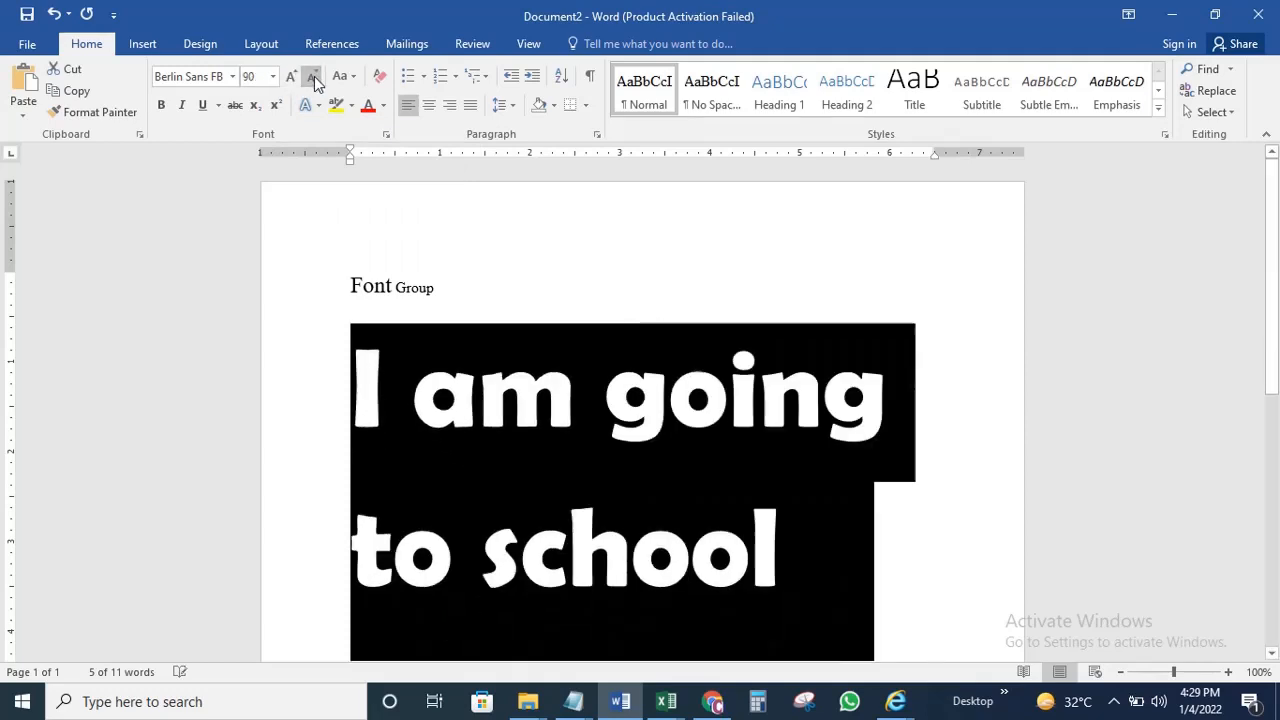
{"action": "left_click", "coordinate": [314, 76]}
{"action": "left_click", "coordinate": [314, 76]}
{"action": "left_click", "coordinate": [314, 76]}
{"action": "left_click", "coordinate": [314, 76]}
{"action": "left_click", "coordinate": [314, 76]}
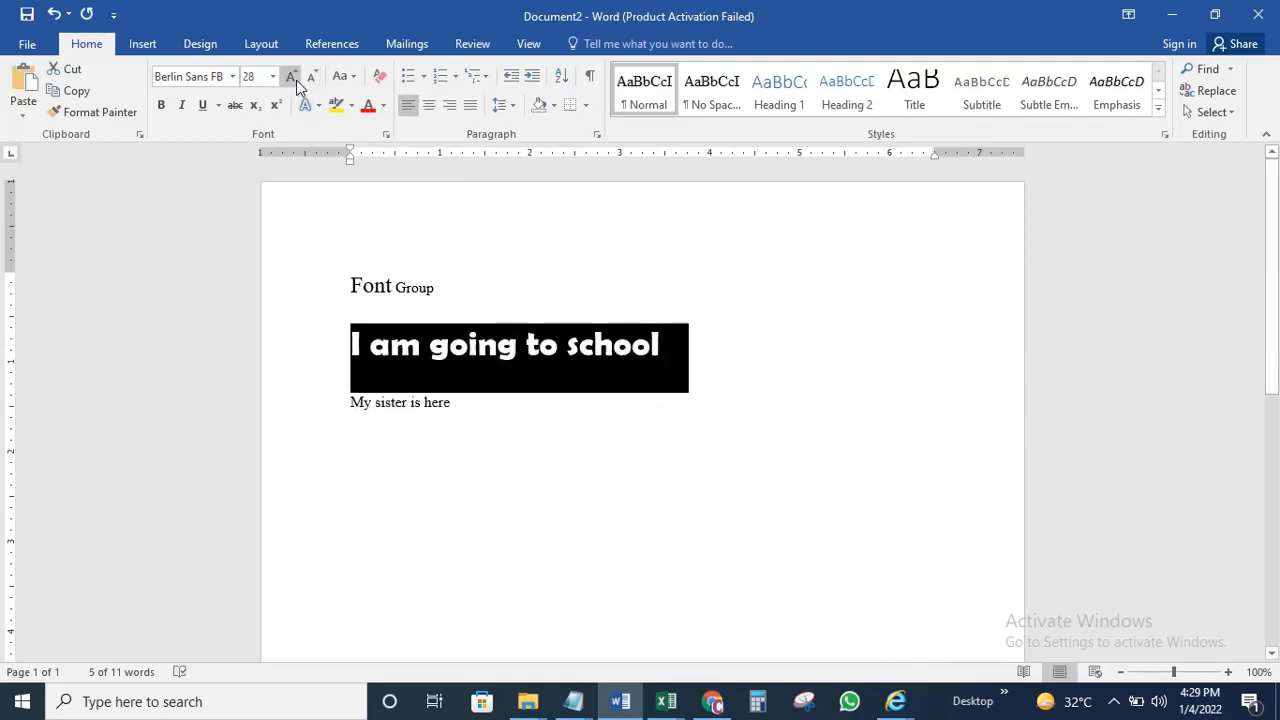
{"action": "left_click", "coordinate": [294, 78]}
{"action": "left_click", "coordinate": [312, 79]}
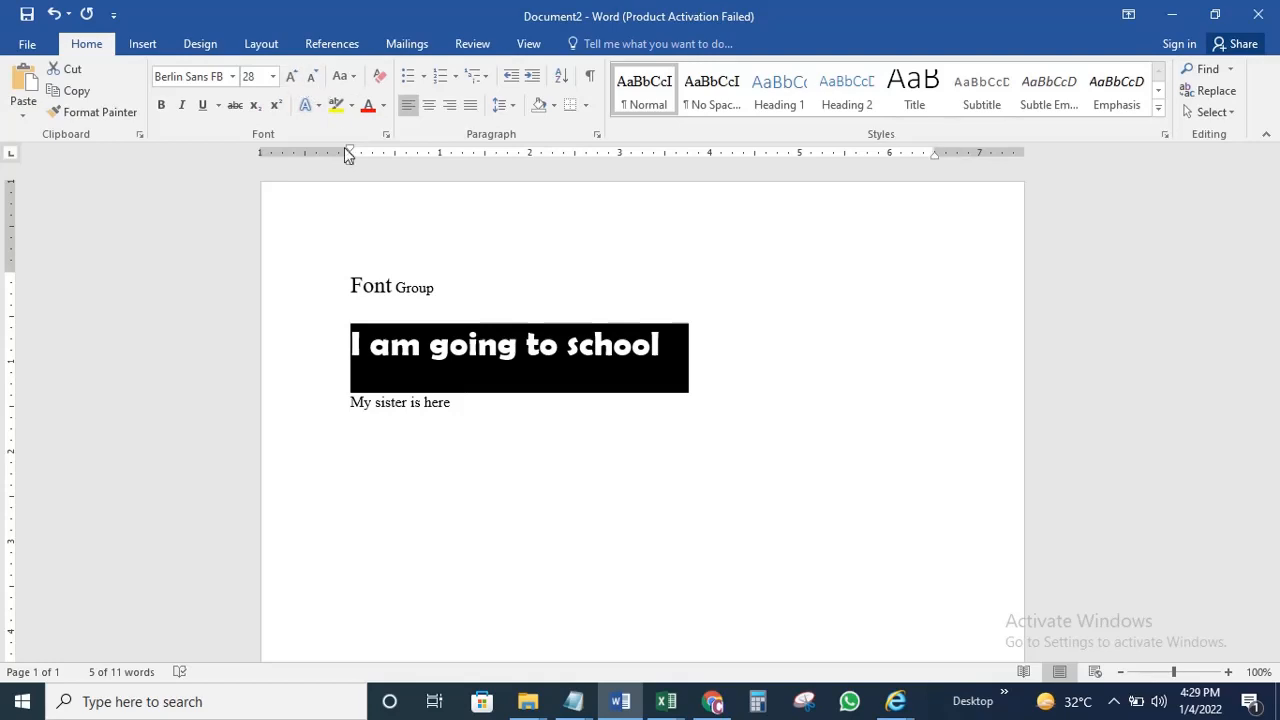
Enlarge the font of the line "I am going to school" in preset increments to about size 72
{"action": "left_click", "coordinate": [290, 78]}
{"action": "left_click", "coordinate": [290, 78]}
{"action": "left_click", "coordinate": [290, 78]}
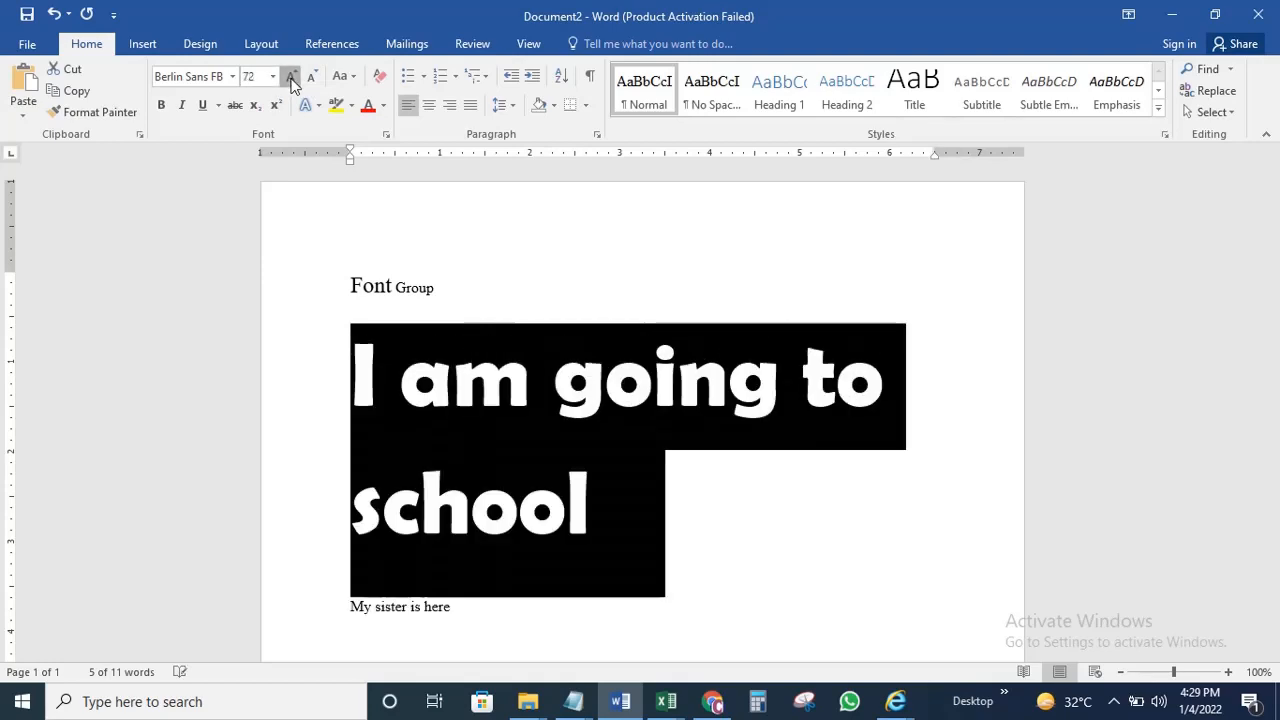
{"action": "left_click", "coordinate": [291, 78]}
Shrink the font of the line "I am going to school" in increments back down to size 28
{"action": "left_click", "coordinate": [313, 79]}
{"action": "left_click", "coordinate": [313, 79]}
{"action": "left_click", "coordinate": [314, 79]}
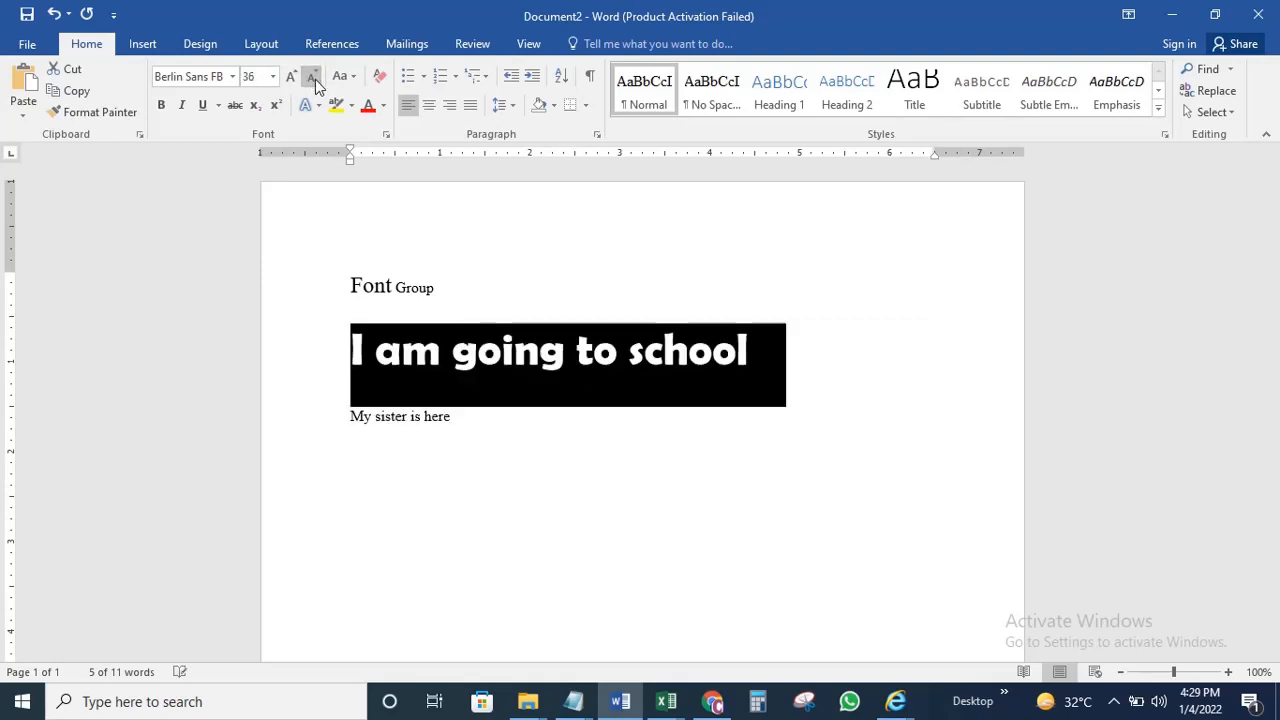
{"action": "left_click", "coordinate": [315, 79]}
{"action": "left_click", "coordinate": [291, 78]}
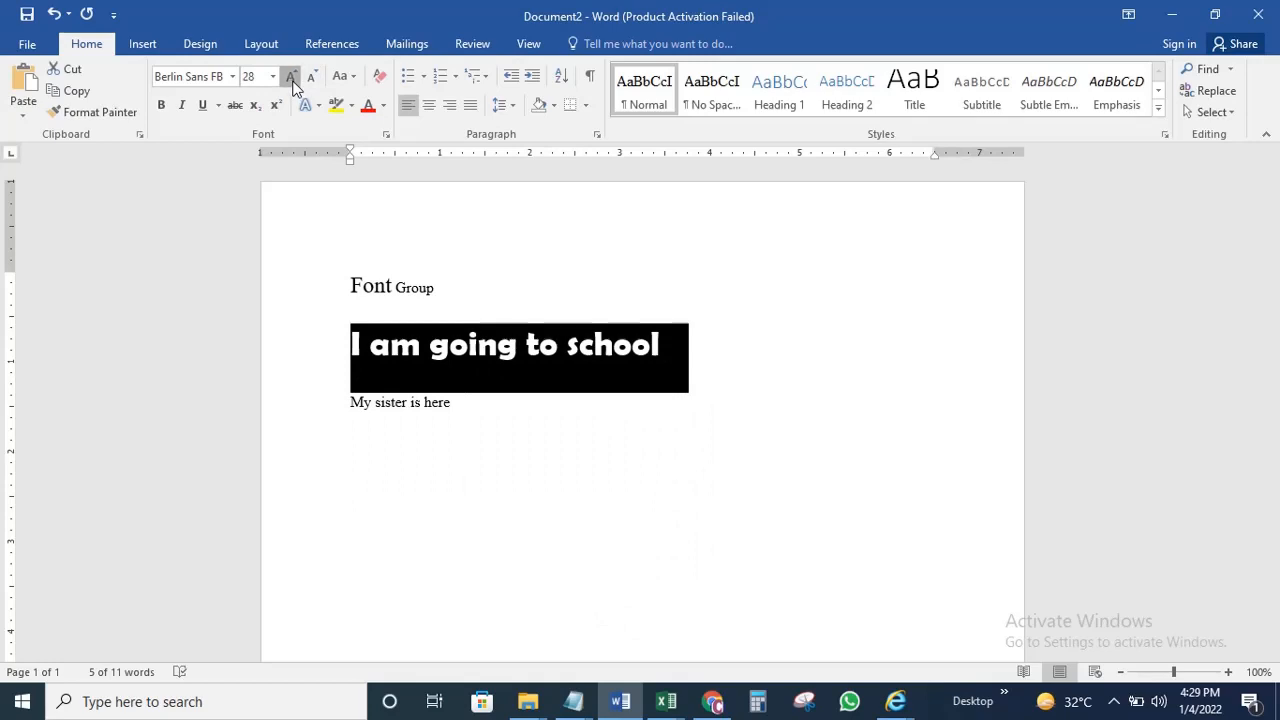
{"action": "left_click", "coordinate": [291, 78]}
{"action": "left_click", "coordinate": [313, 79]}
{"action": "left_click", "coordinate": [313, 79]}
Adjust the font size of the line "I am going to school" up and down in one-point increments, ending at size 30
{"action": "key", "text": "ctrl+bracketright"}
{"action": "key", "text": "ctrl+bracketright"}
{"action": "key", "text": "ctrl+bracketright"}
{"action": "key", "text": "ctrl+bracketright"}
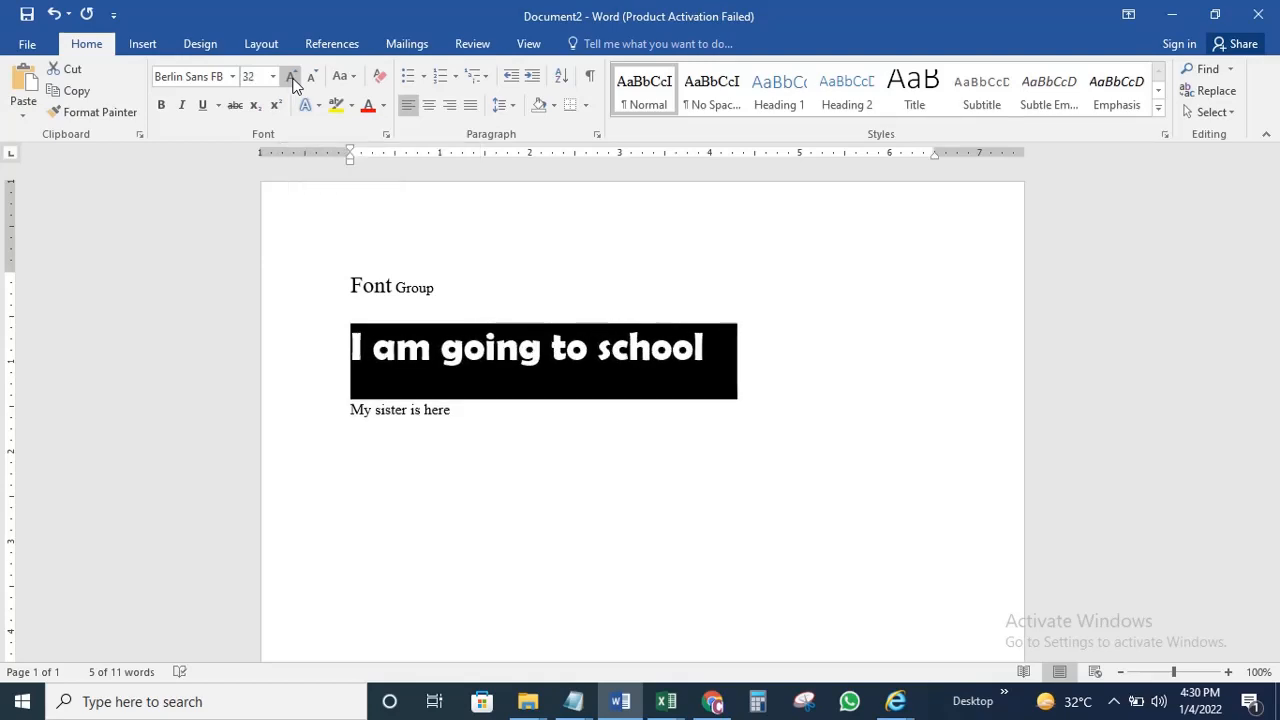
{"action": "key", "text": "ctrl+bracketright"}
{"action": "key", "text": "ctrl+bracketright"}
{"action": "key", "text": "ctrl+bracketright"}
{"action": "key", "text": "ctrl+bracketleft"}
{"action": "key", "text": "ctrl+bracketleft"}
{"action": "key", "text": "ctrl+bracketleft"}
{"action": "key", "text": "ctrl+bracketleft"}
{"action": "key", "text": "ctrl+bracketleft"}
{"action": "key", "text": "ctrl+bracketleft"}
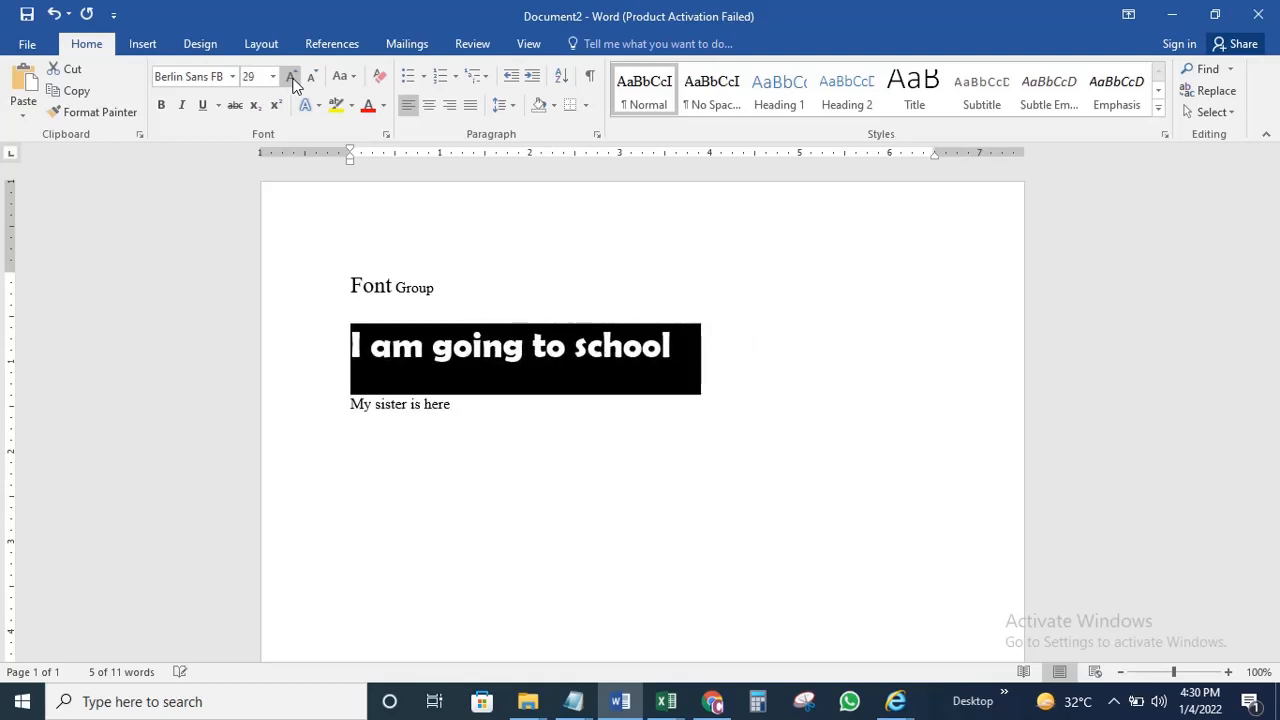
{"action": "key", "text": "ctrl+bracketright"}
{"action": "key", "text": "ctrl+bracketright"}
{"action": "key", "text": "ctrl+bracketright"}
{"action": "key", "text": "ctrl+bracketright"}
{"action": "key", "text": "ctrl+bracketright"}
{"action": "key", "text": "ctrl+bracketleft"}
{"action": "key", "text": "ctrl+bracketleft"}
{"action": "key", "text": "ctrl+bracketleft"}
{"action": "key", "text": "ctrl+bracketleft"}
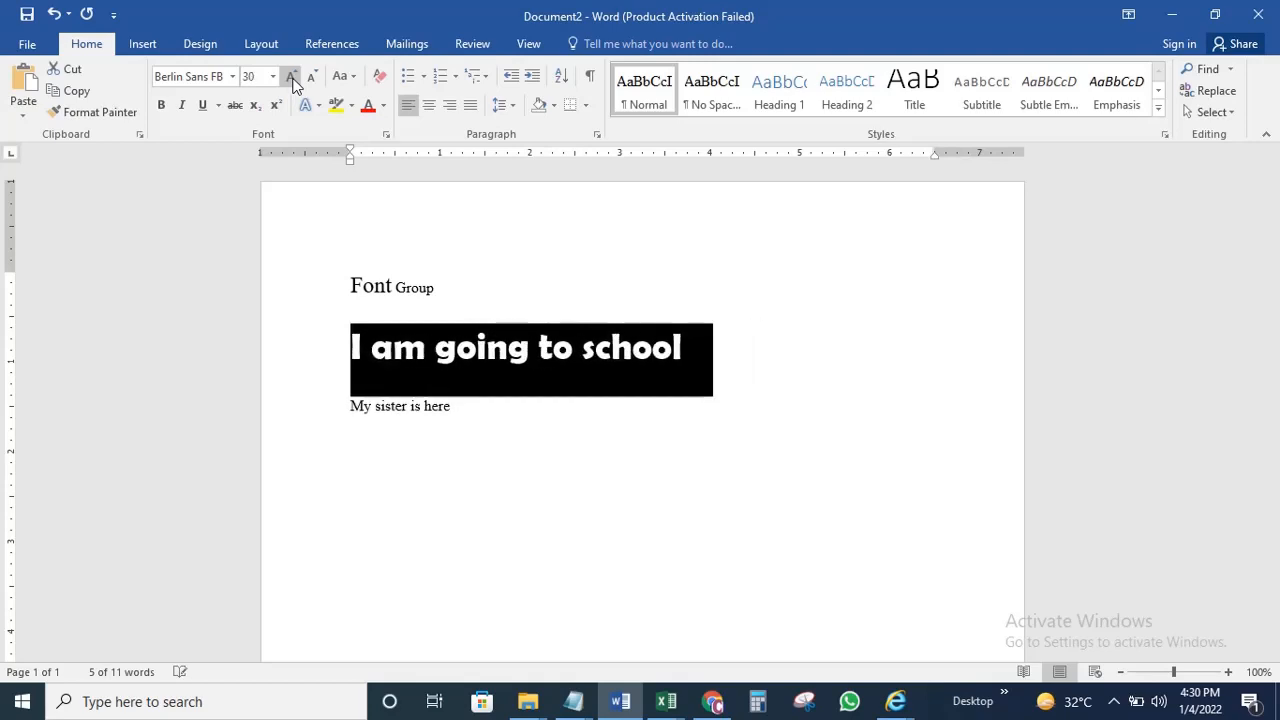
{"action": "left_click", "coordinate": [354, 78]}
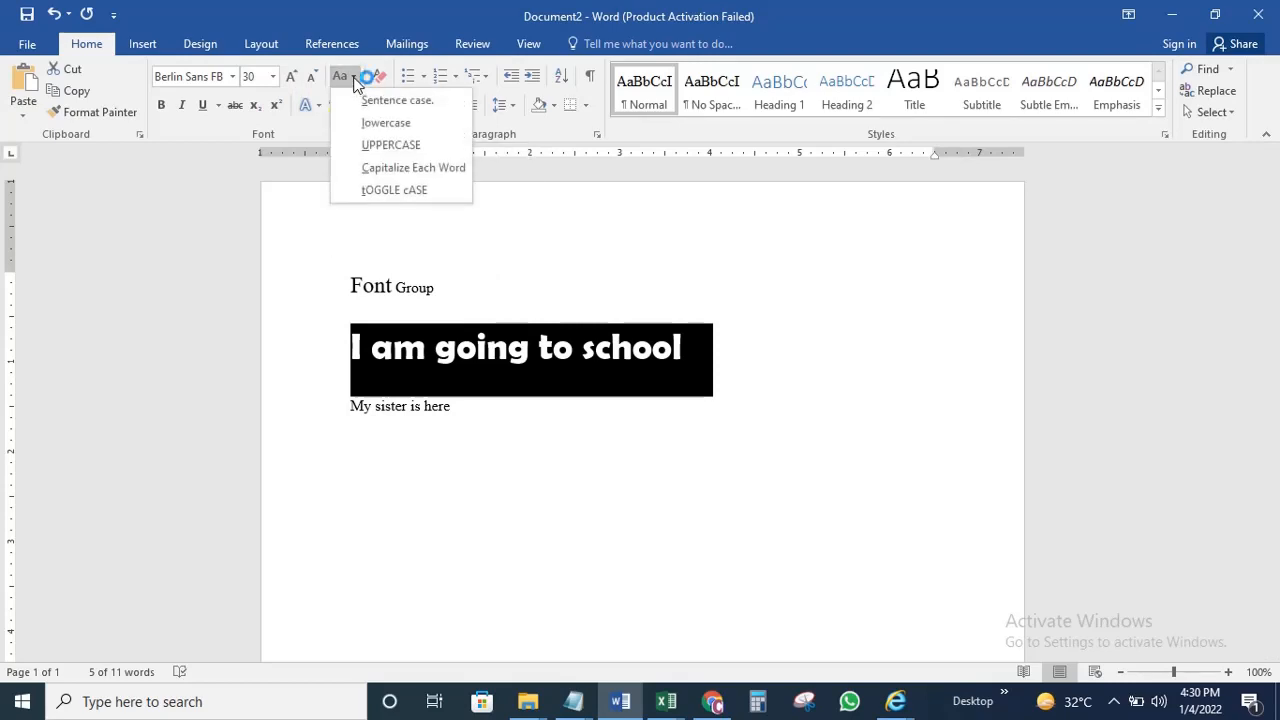
{"action": "left_click", "coordinate": [354, 80]}
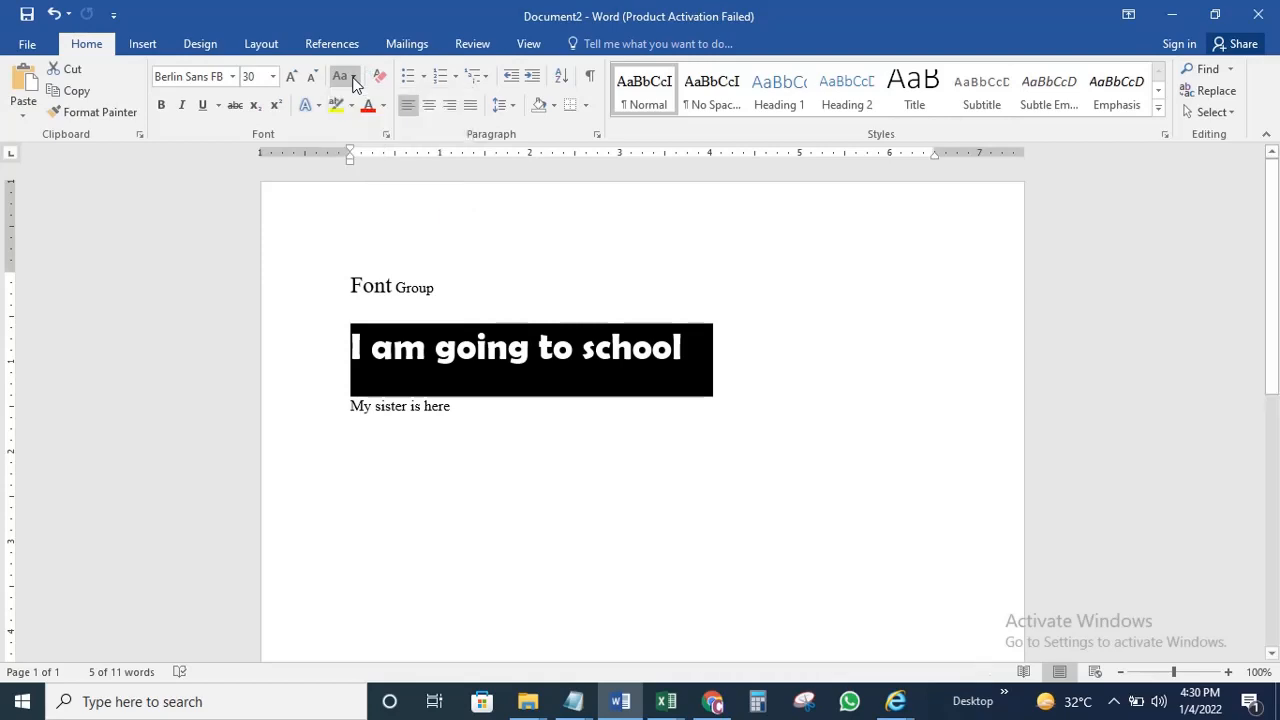
{"action": "left_click", "coordinate": [479, 407]}
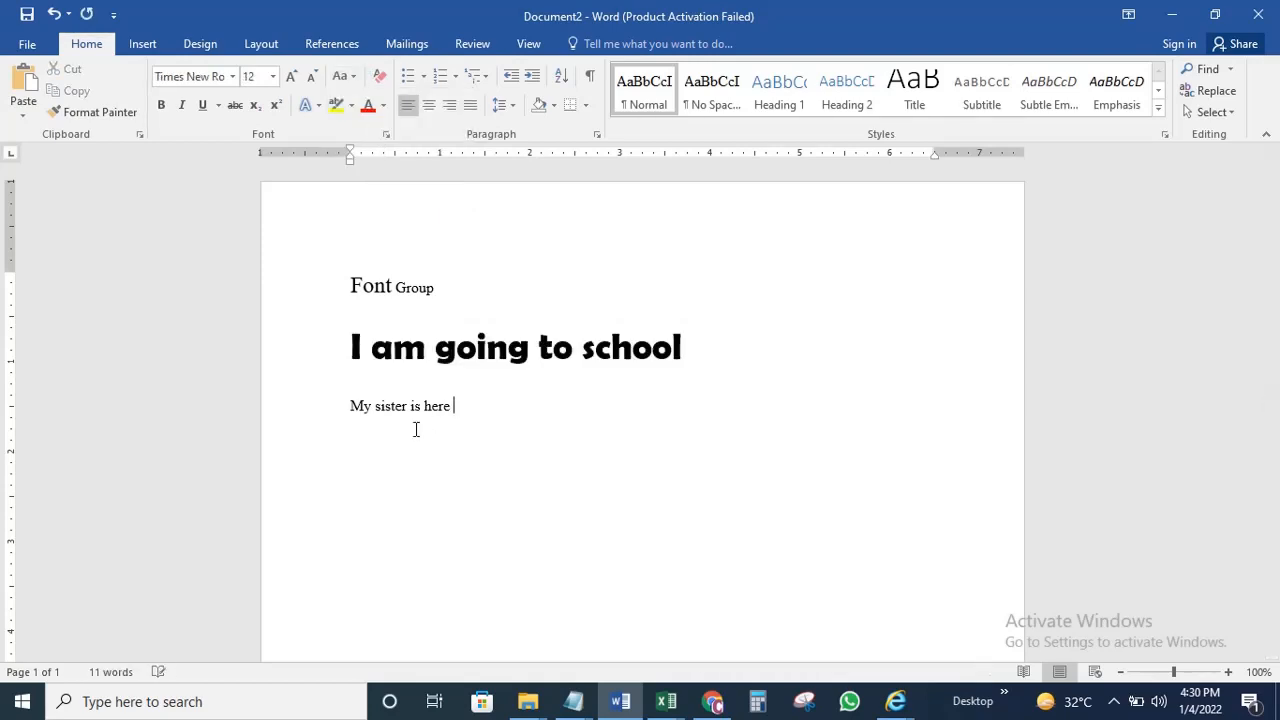
{"action": "key", "text": "BackSpace"}
{"action": "key", "text": "BackSpace"}
{"action": "key", "text": "BackSpace"}
{"action": "key", "text": "Return"}
{"action": "left_click_drag", "start_coordinate": [461, 407], "coordinate": [364, 409]}
{"action": "left_click", "coordinate": [363, 409]}
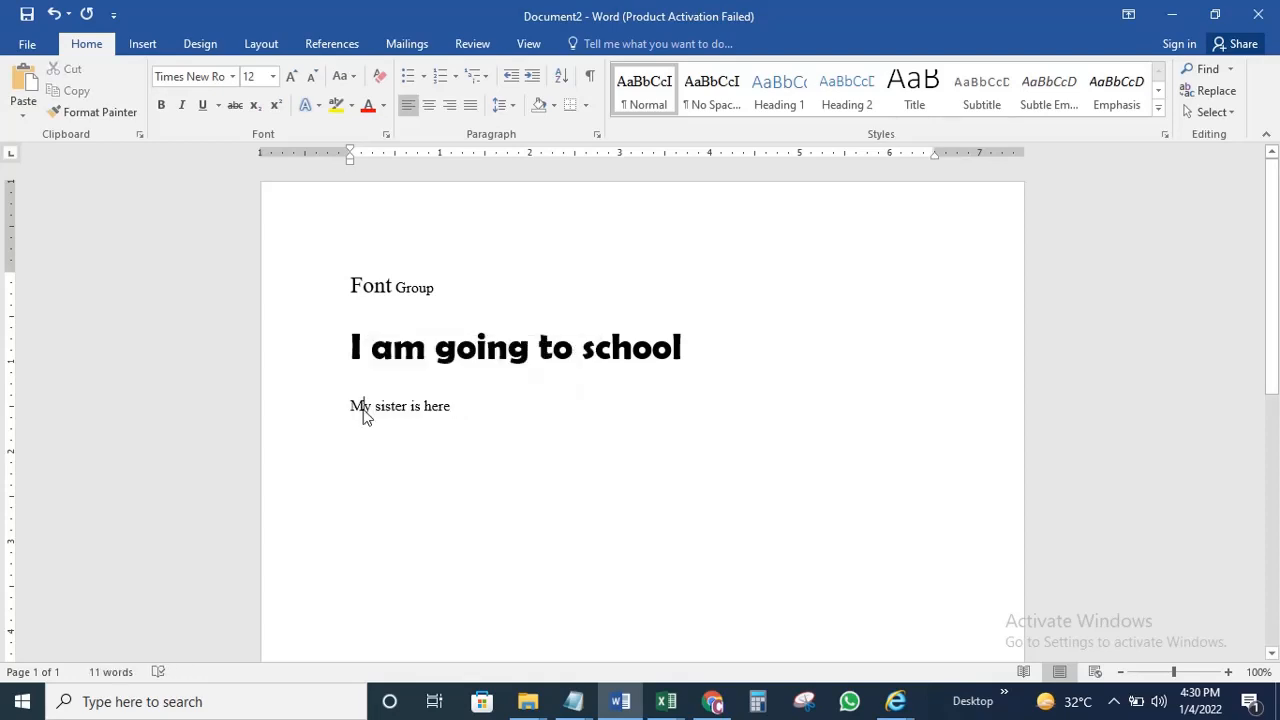
Change the case of the line "My sister is here" to lowercase
{"action": "left_click_drag", "start_coordinate": [380, 404], "coordinate": [443, 402]}
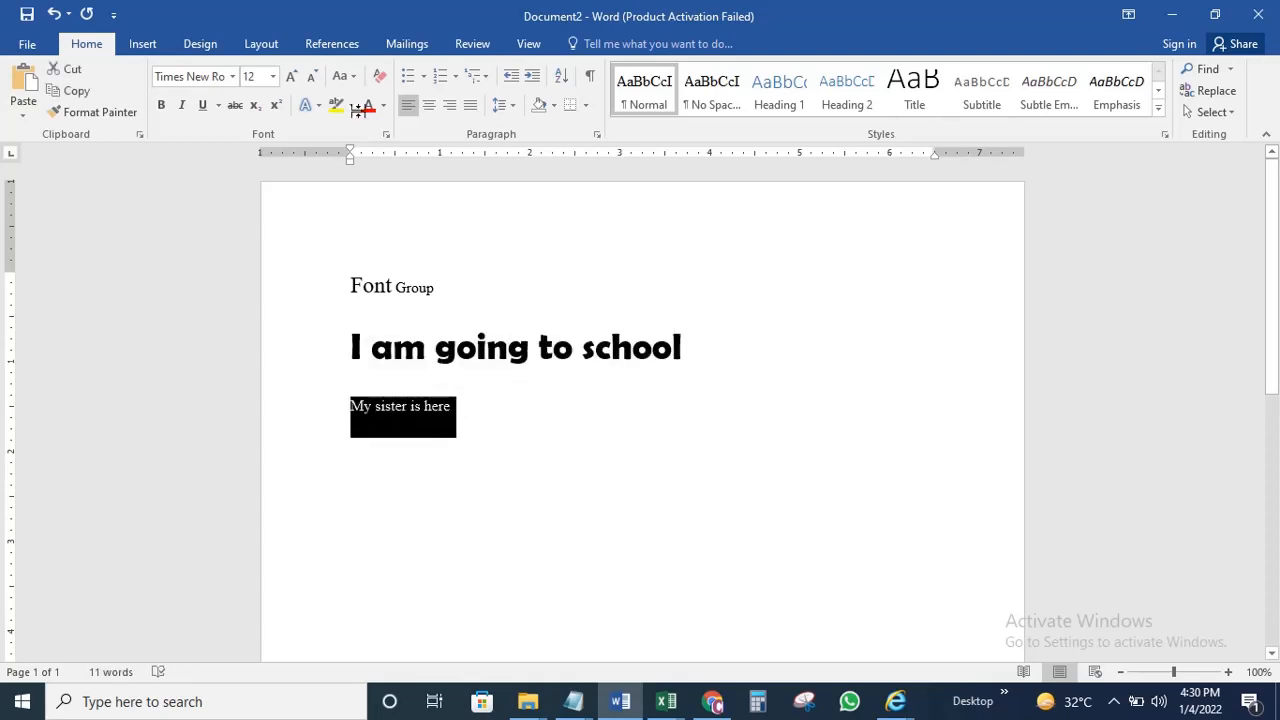
{"action": "left_click", "coordinate": [350, 80]}
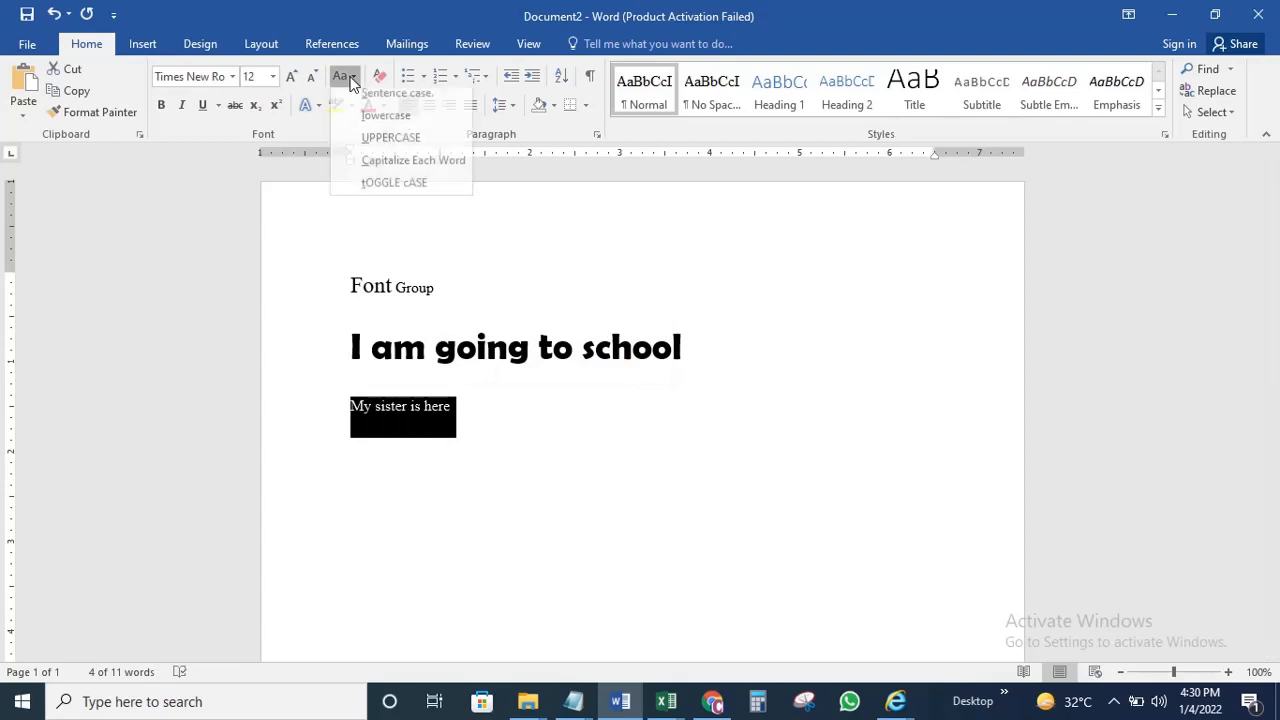
{"action": "left_click", "coordinate": [376, 119]}
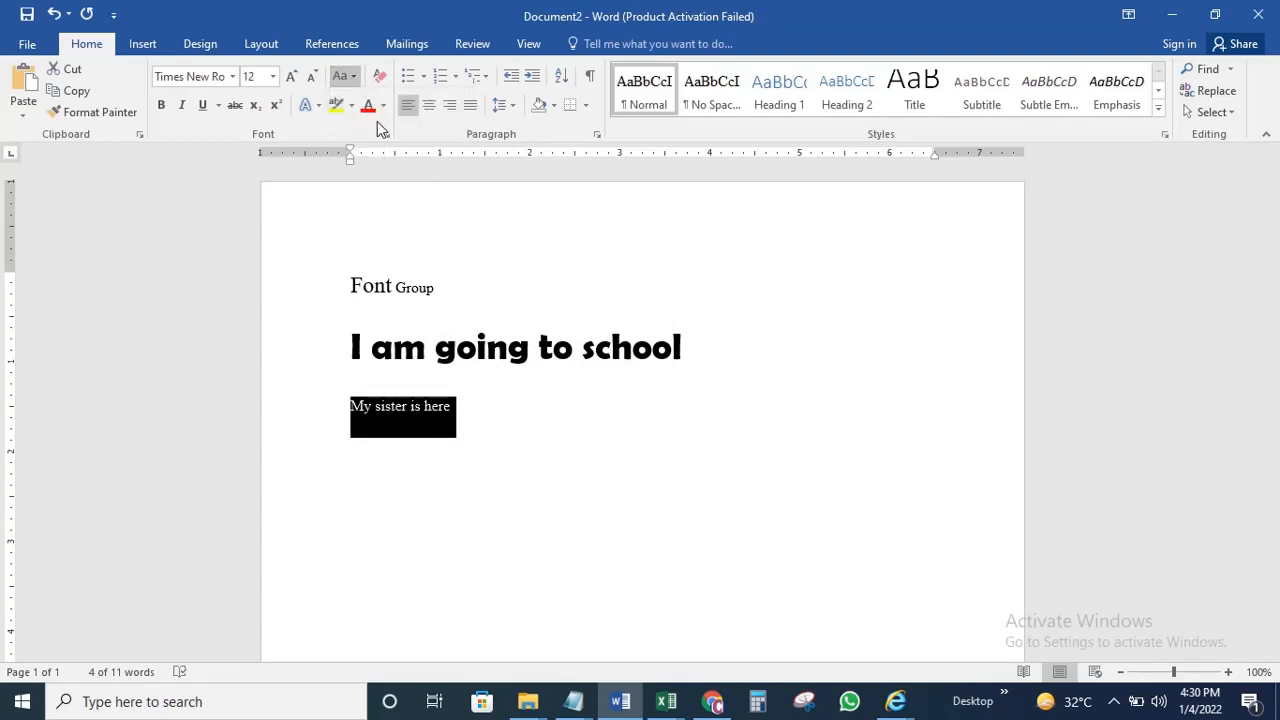
{"action": "left_click", "coordinate": [477, 406]}
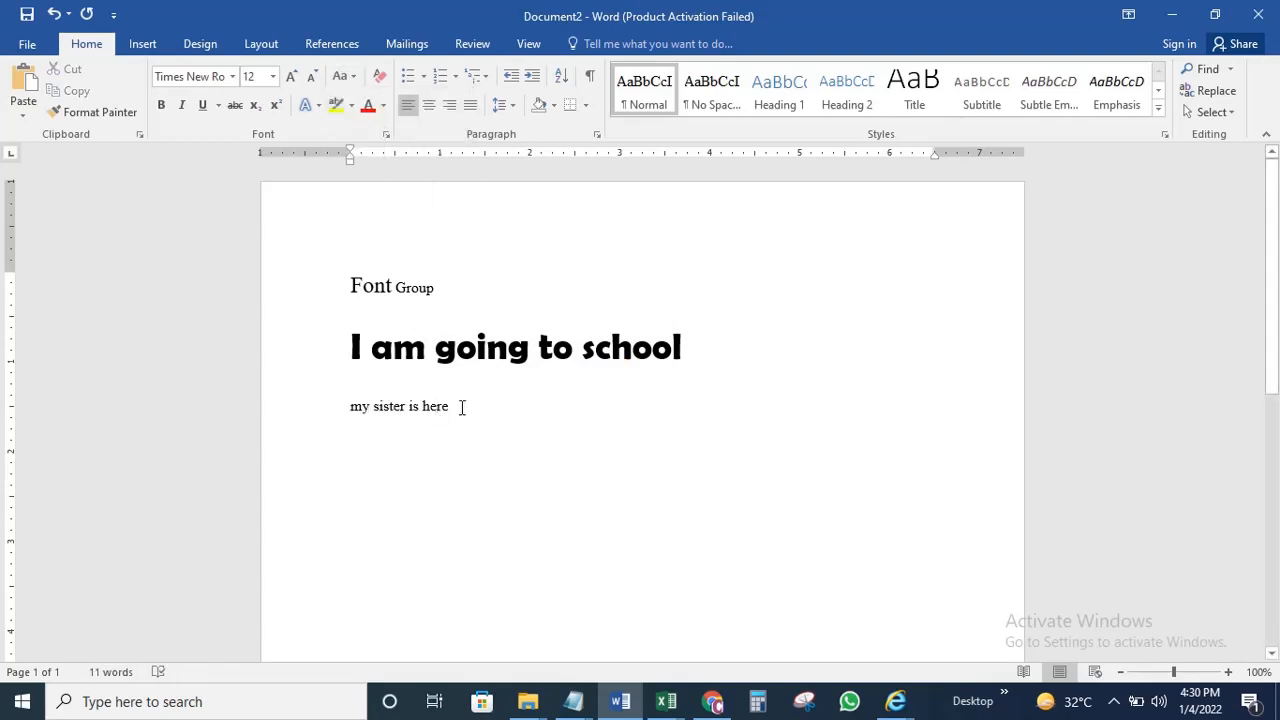
Change the case of the heading line "Font Group" to UPPERCASE
{"action": "left_click_drag", "start_coordinate": [460, 406], "coordinate": [356, 417]}
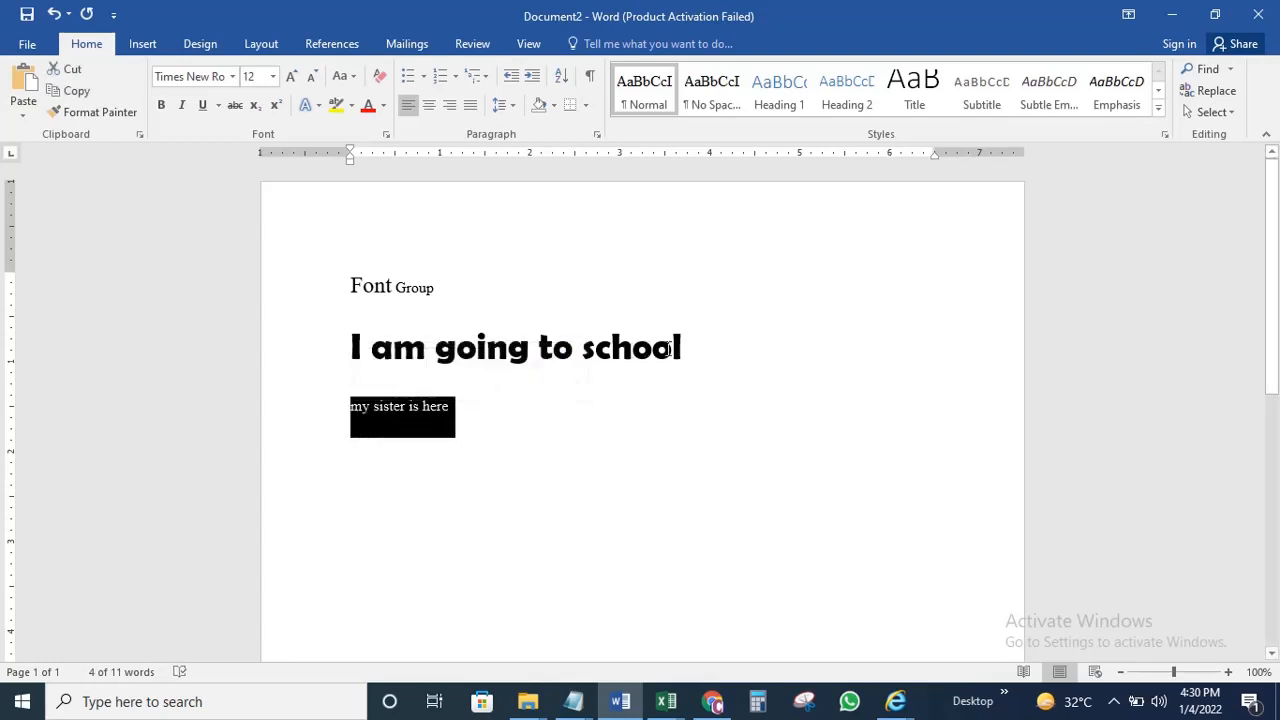
{"action": "left_click", "coordinate": [686, 347]}
{"action": "left_click_drag", "start_coordinate": [575, 368], "coordinate": [391, 366]}
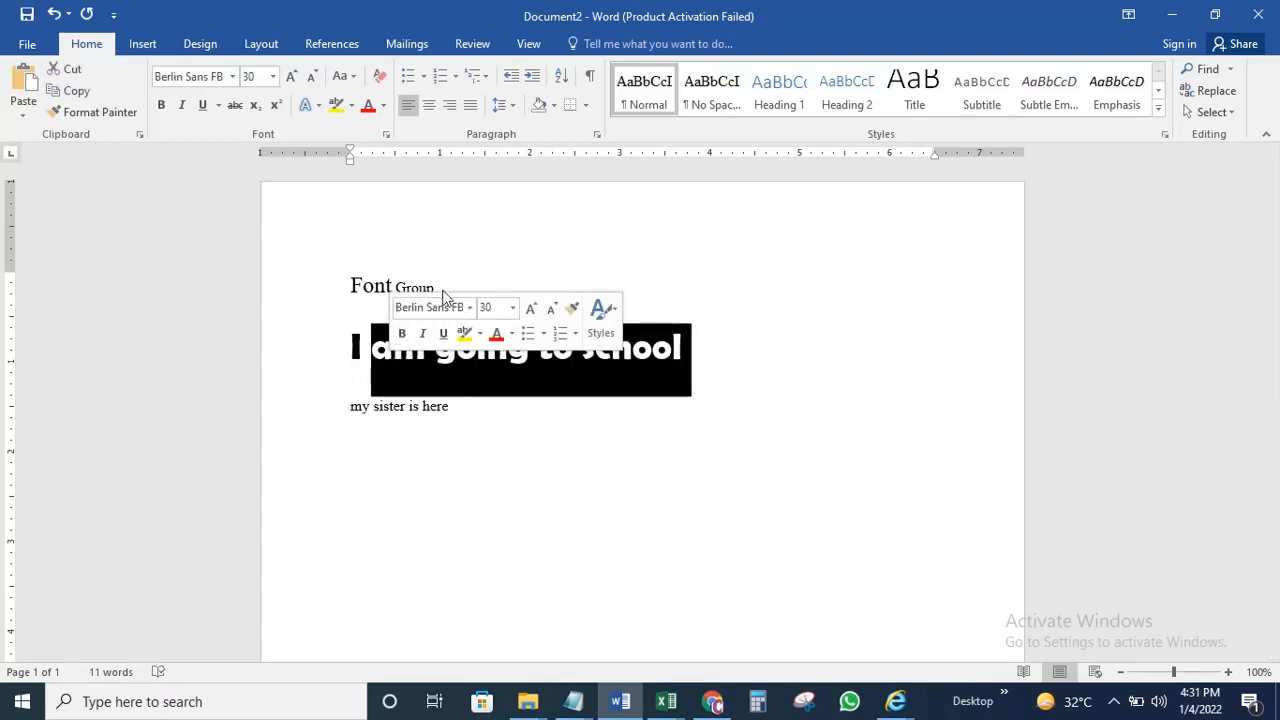
{"action": "left_click_drag", "start_coordinate": [452, 285], "coordinate": [353, 285]}
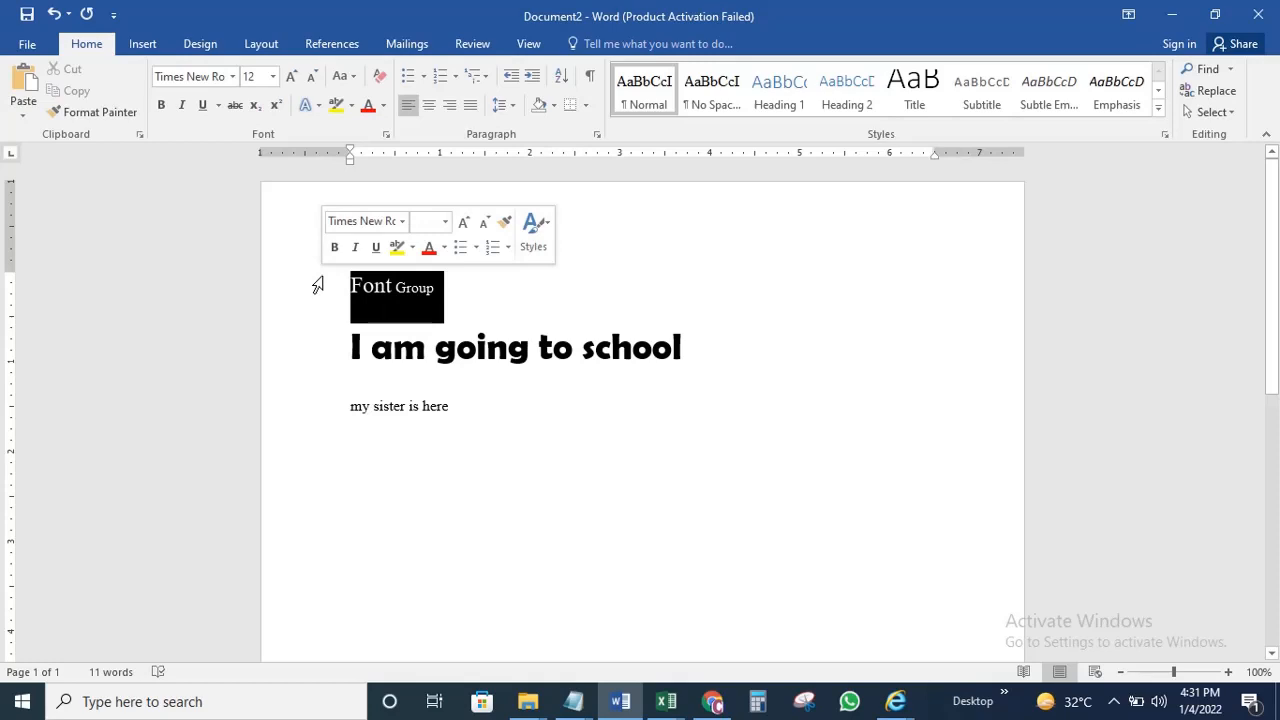
{"action": "left_click", "coordinate": [343, 76]}
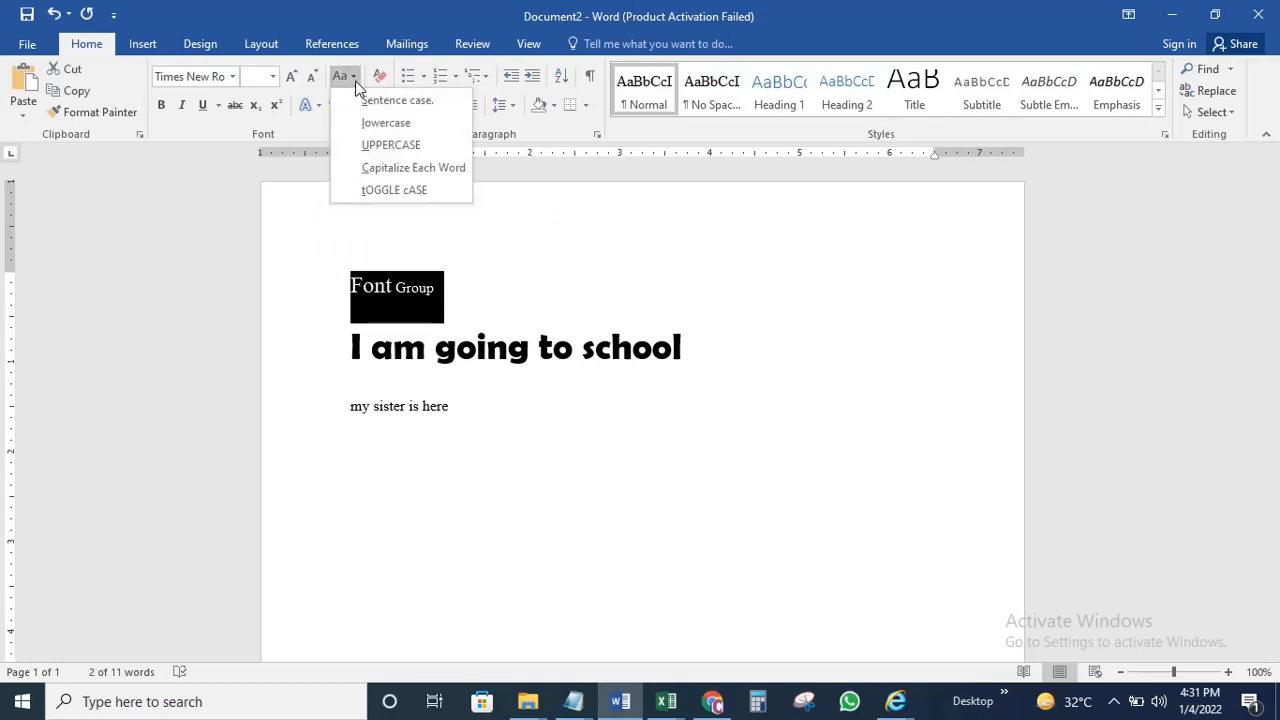
{"action": "left_click", "coordinate": [379, 147]}
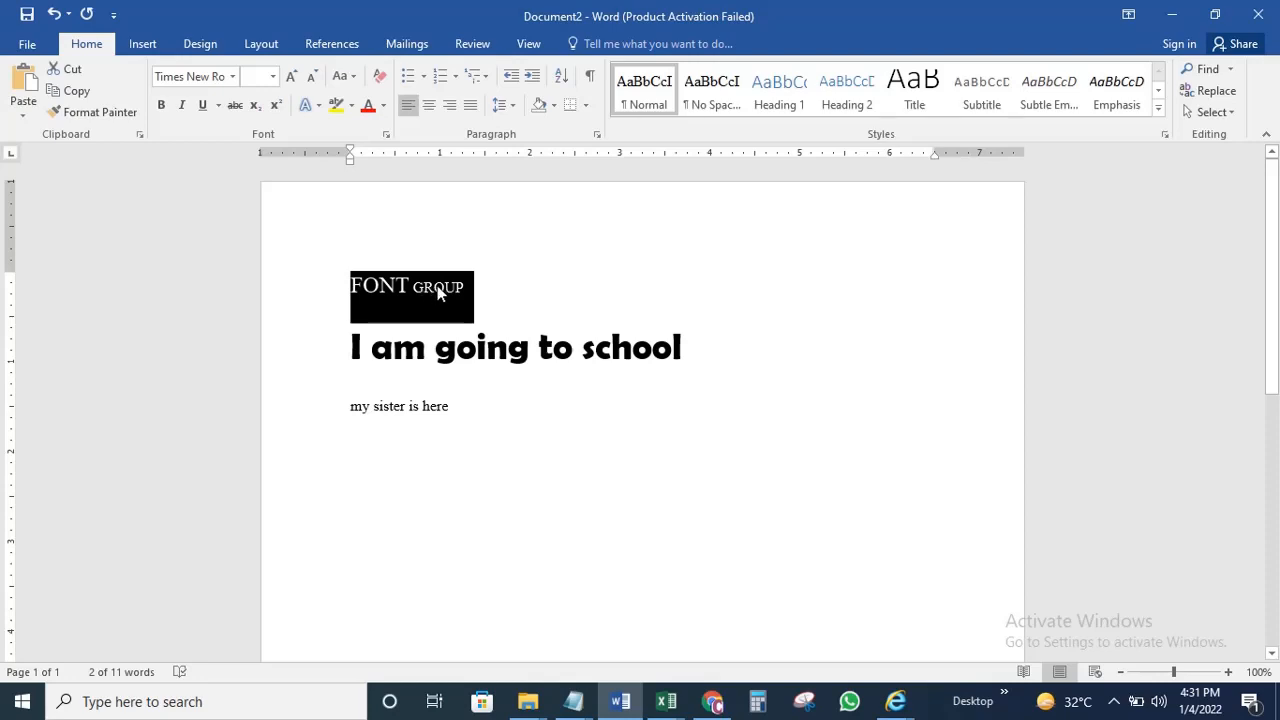
Apply the Capitalize Each Word case to the heading line "FONT GROUP"
{"action": "left_click", "coordinate": [343, 76]}
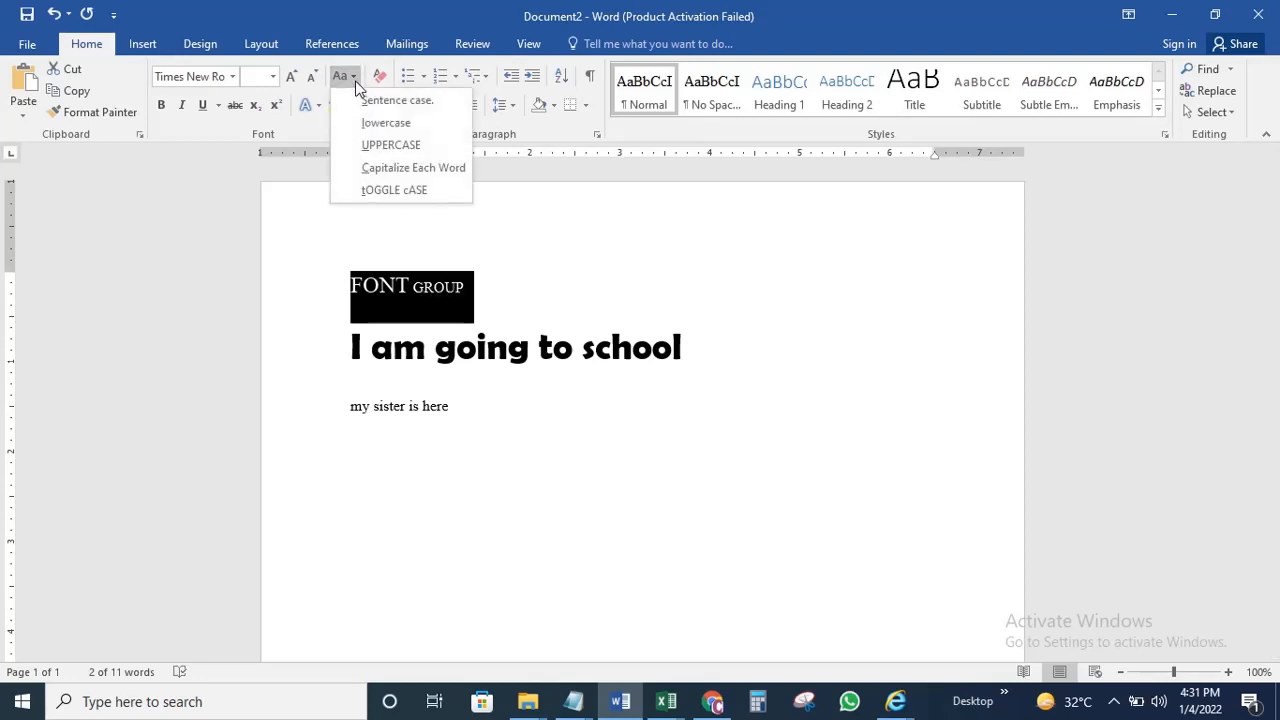
{"action": "left_click", "coordinate": [434, 167]}
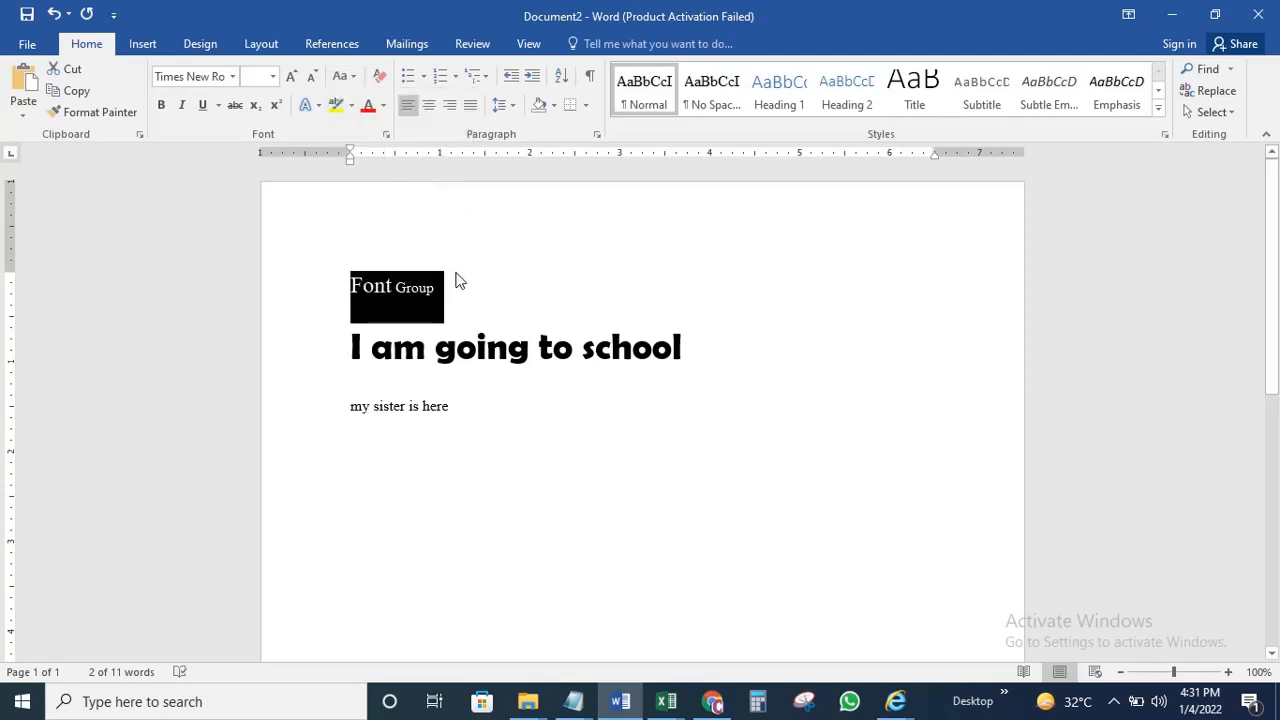
{"action": "left_click", "coordinate": [490, 348]}
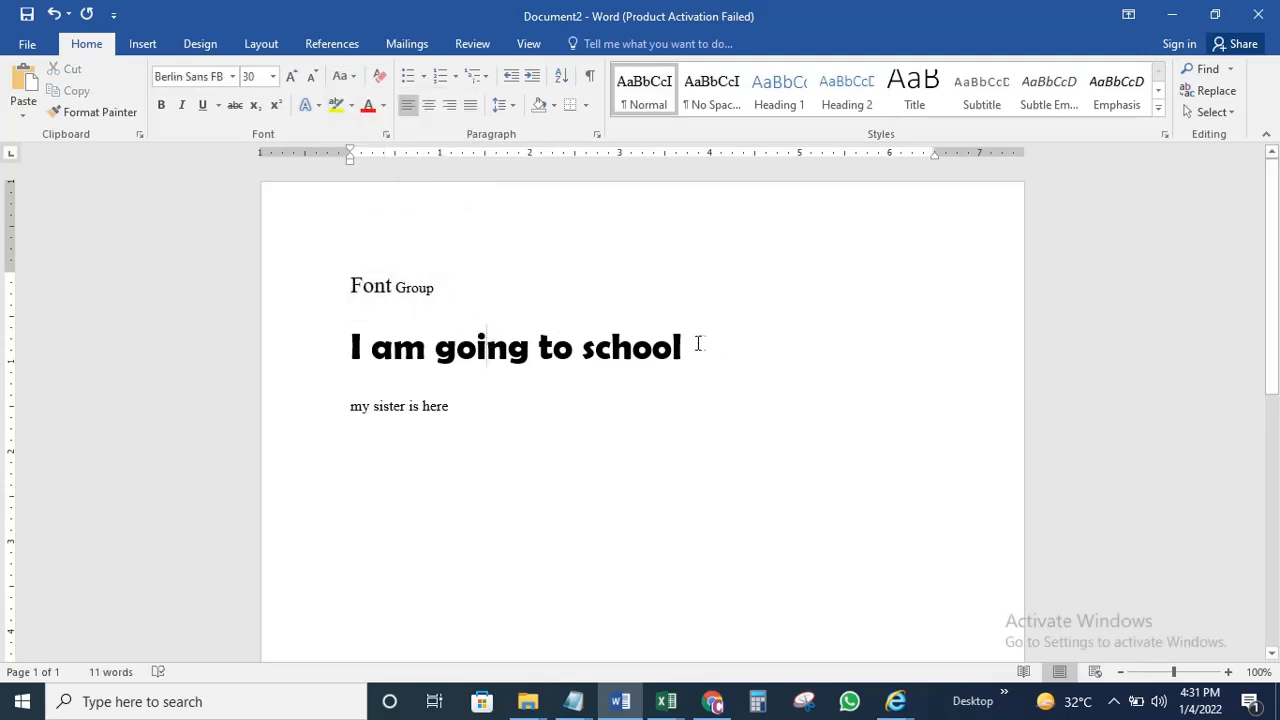
Apply the Capitalize Each Word case to the line "I am going to school"
{"action": "left_click_drag", "start_coordinate": [683, 347], "coordinate": [352, 350]}
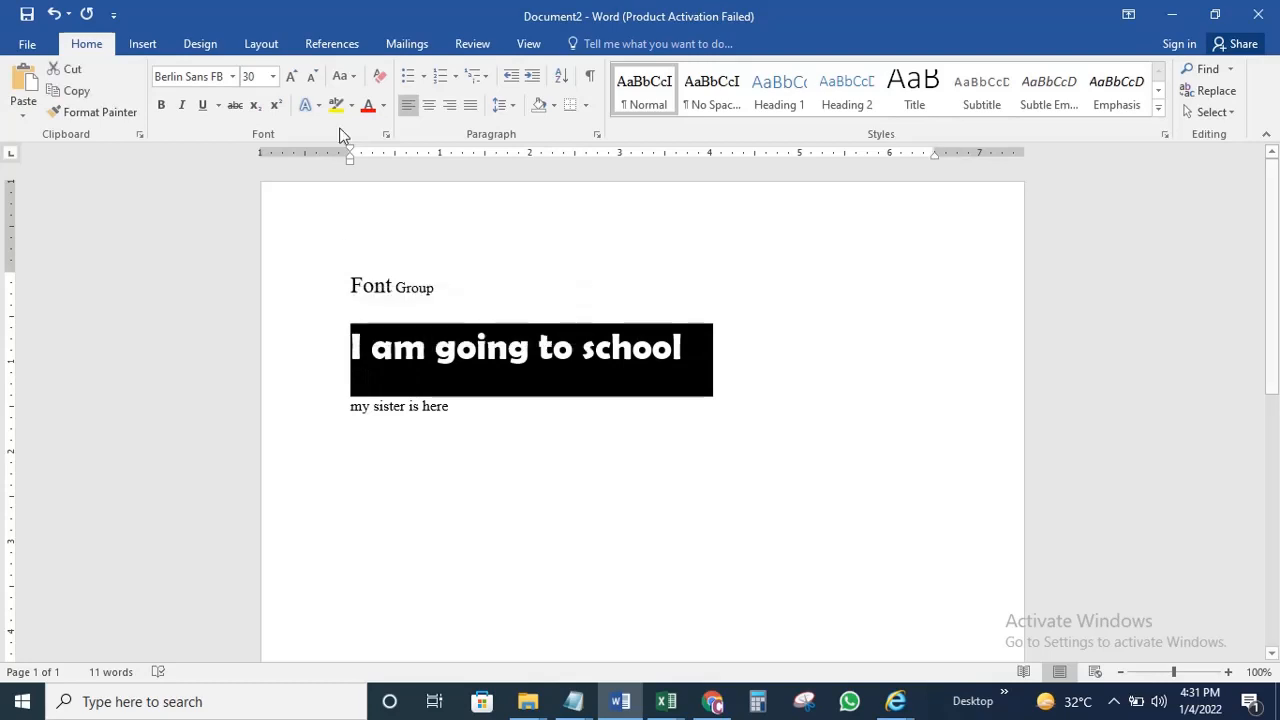
{"action": "left_click", "coordinate": [352, 76]}
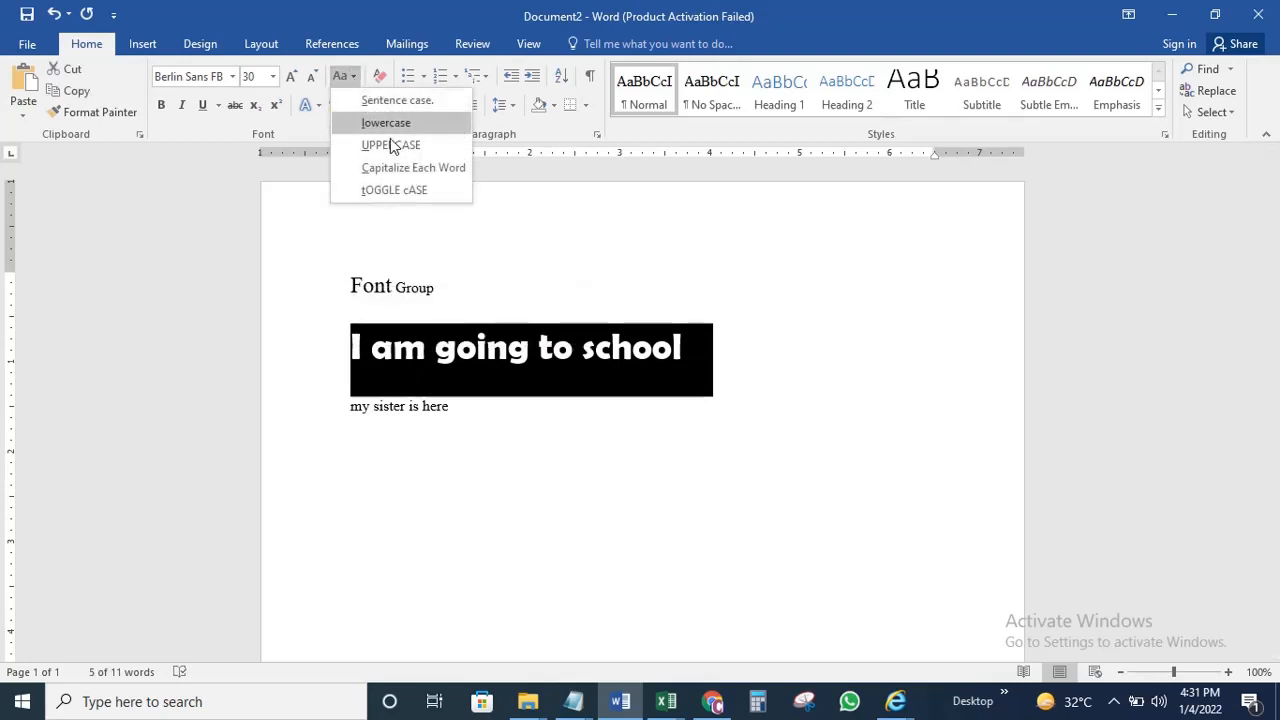
{"action": "left_click", "coordinate": [402, 166]}
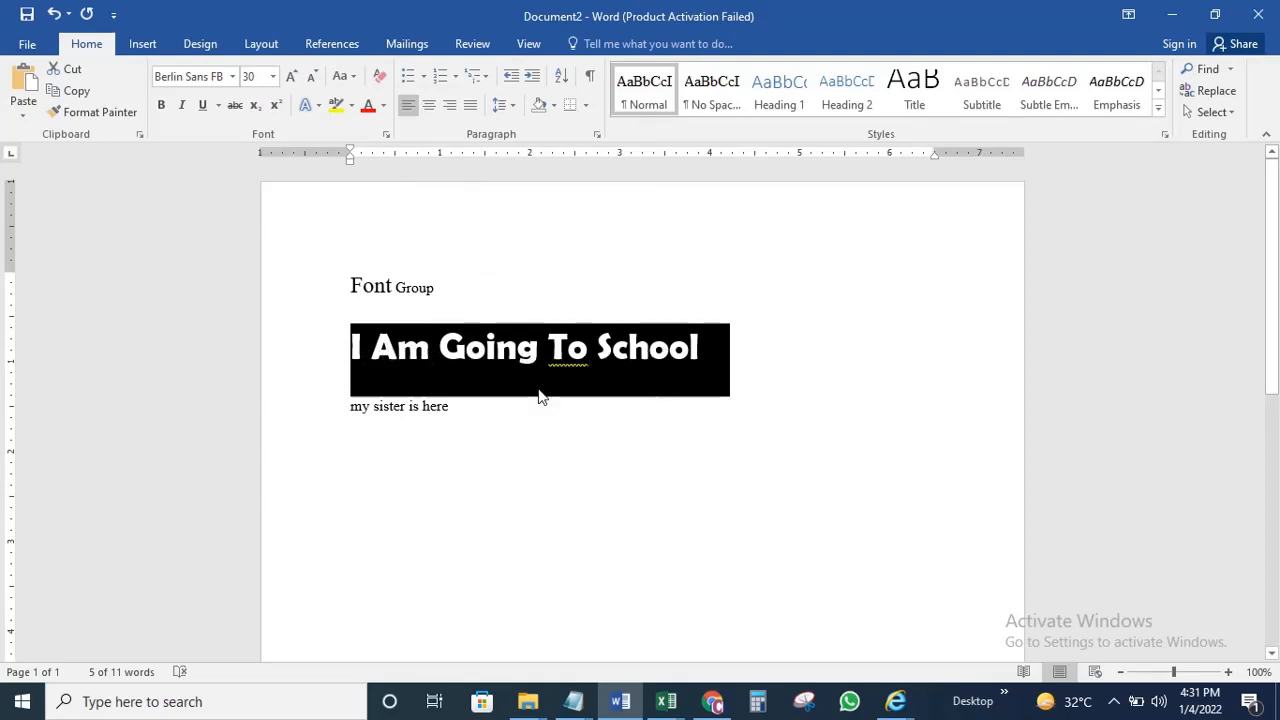
{"action": "left_click", "coordinate": [391, 406]}
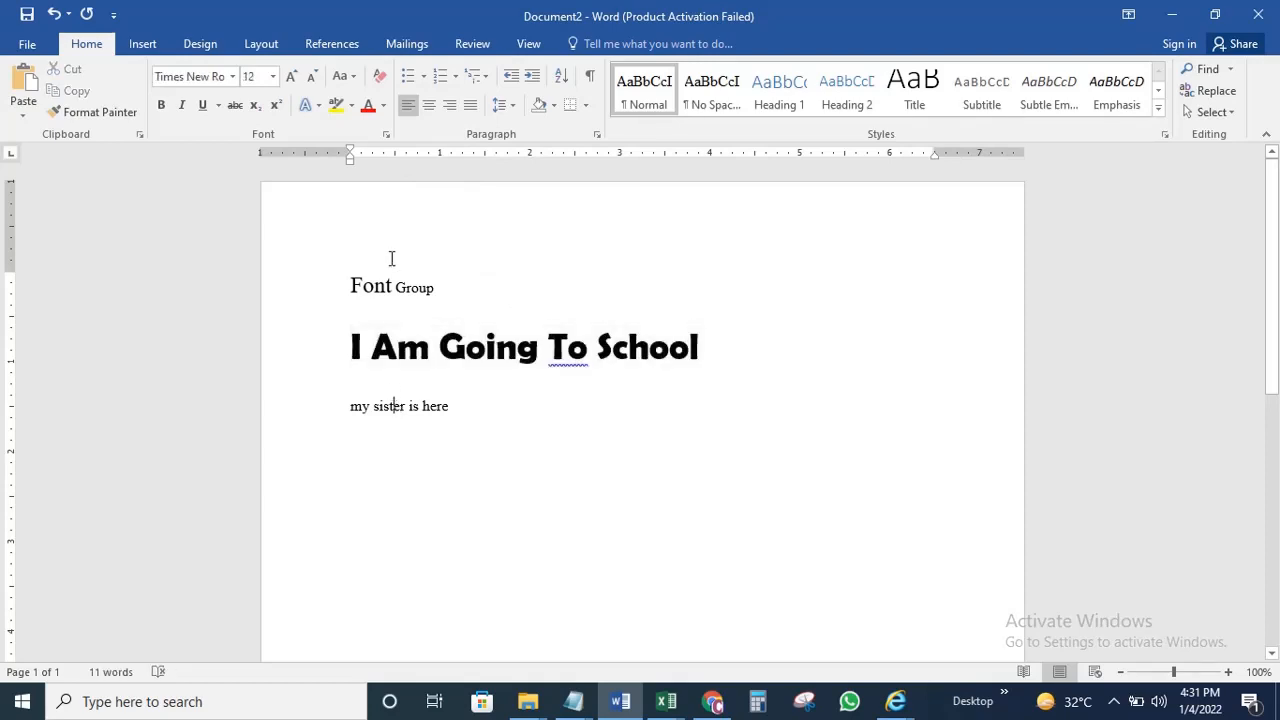
{"action": "left_click", "coordinate": [341, 76]}
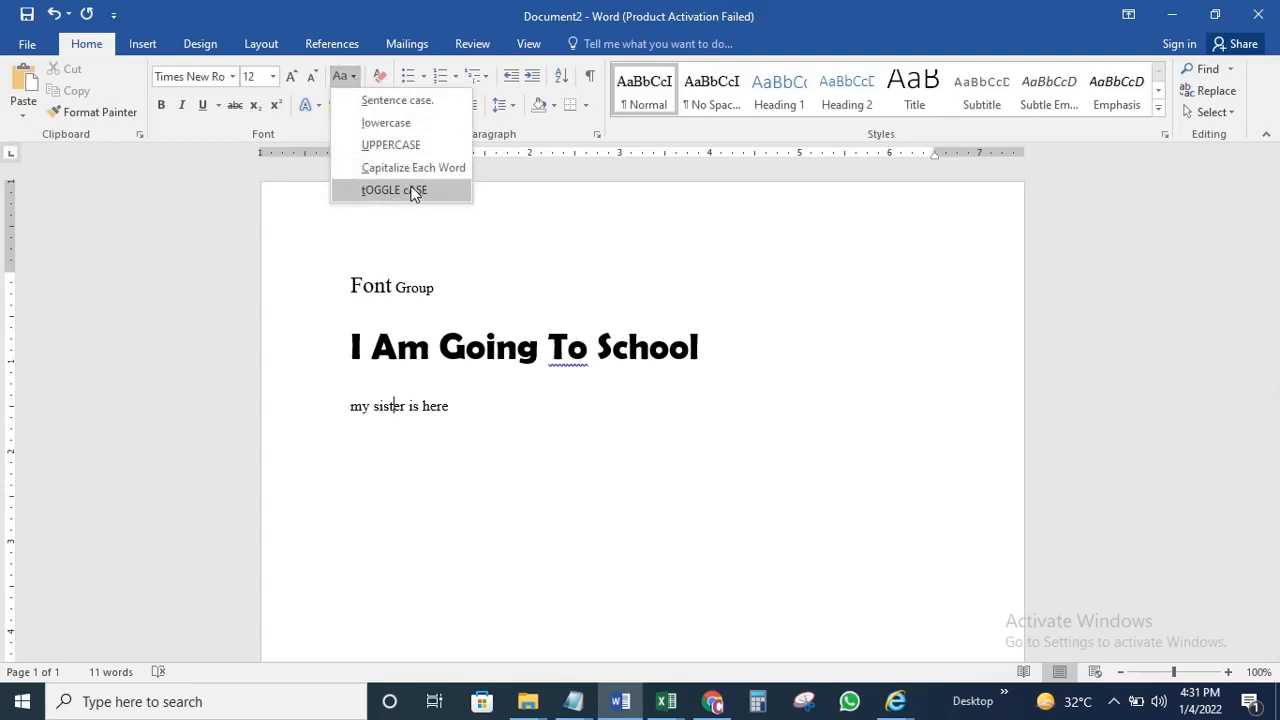
{"action": "left_click", "coordinate": [463, 377]}
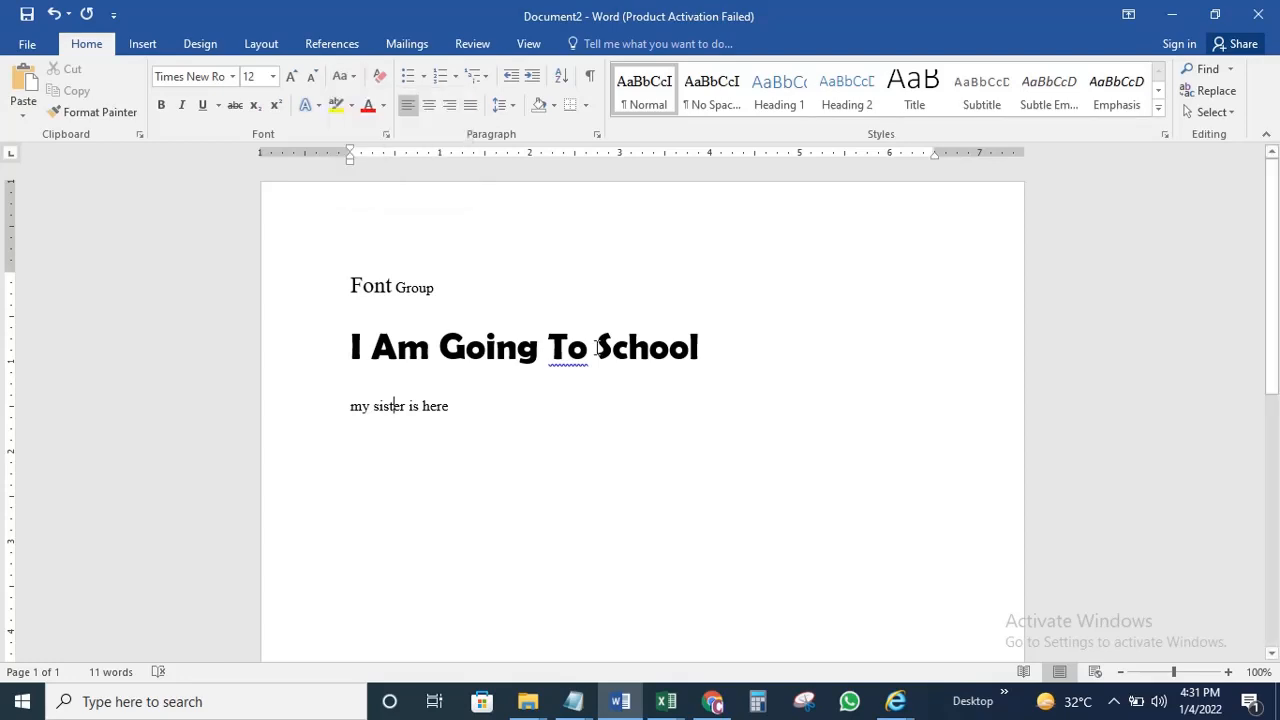
Apply tOGGLE cASE to the line "I Am Going To School" and deselect it
{"action": "left_click_drag", "start_coordinate": [705, 346], "coordinate": [355, 336]}
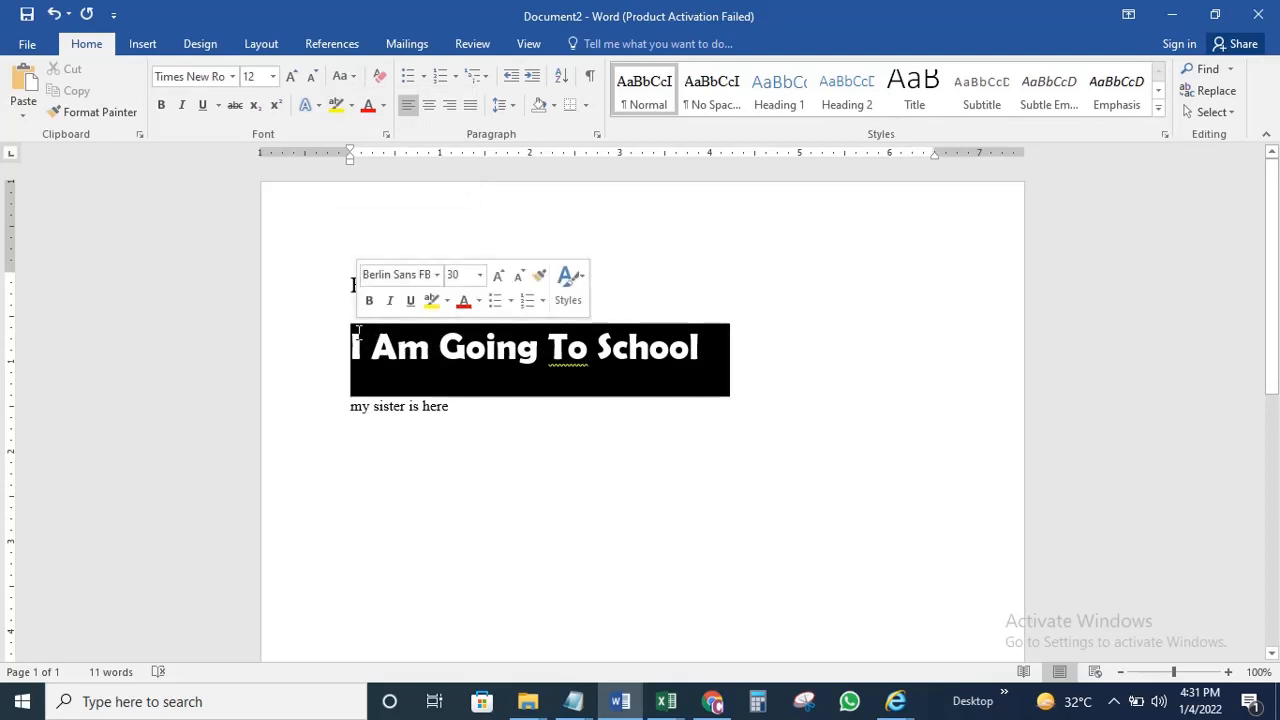
{"action": "left_click", "coordinate": [343, 77]}
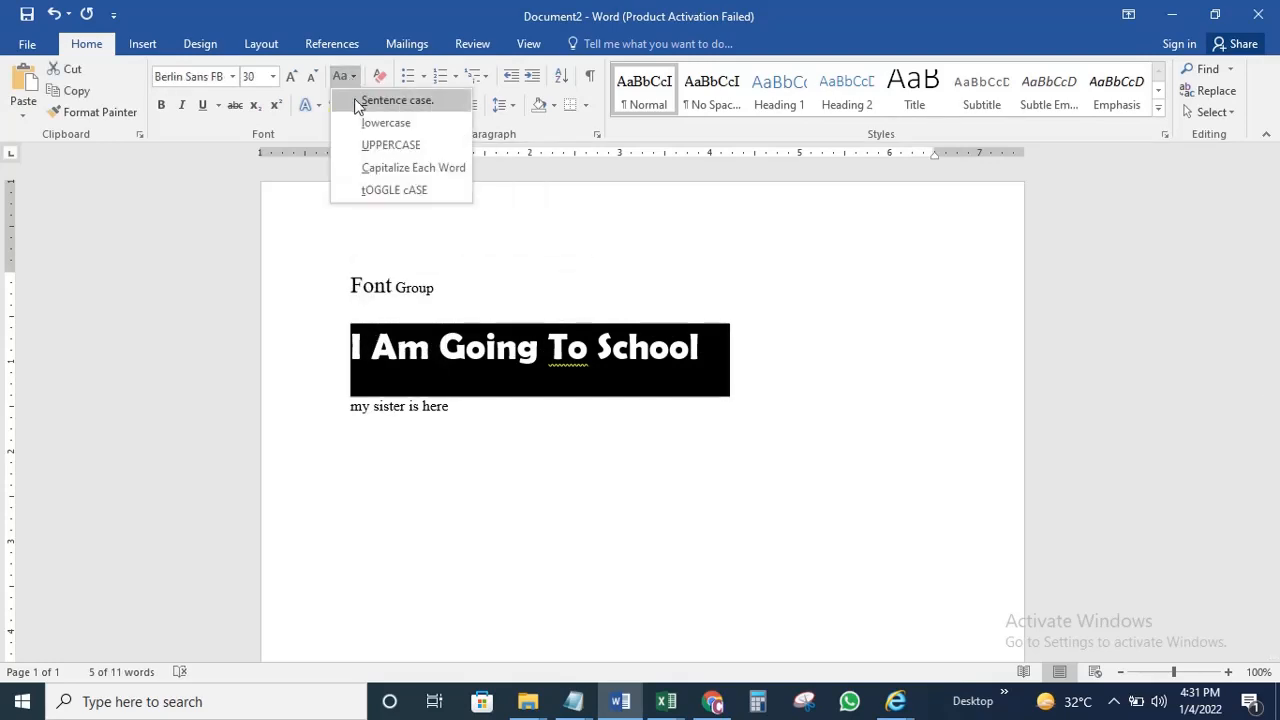
{"action": "left_click", "coordinate": [385, 190]}
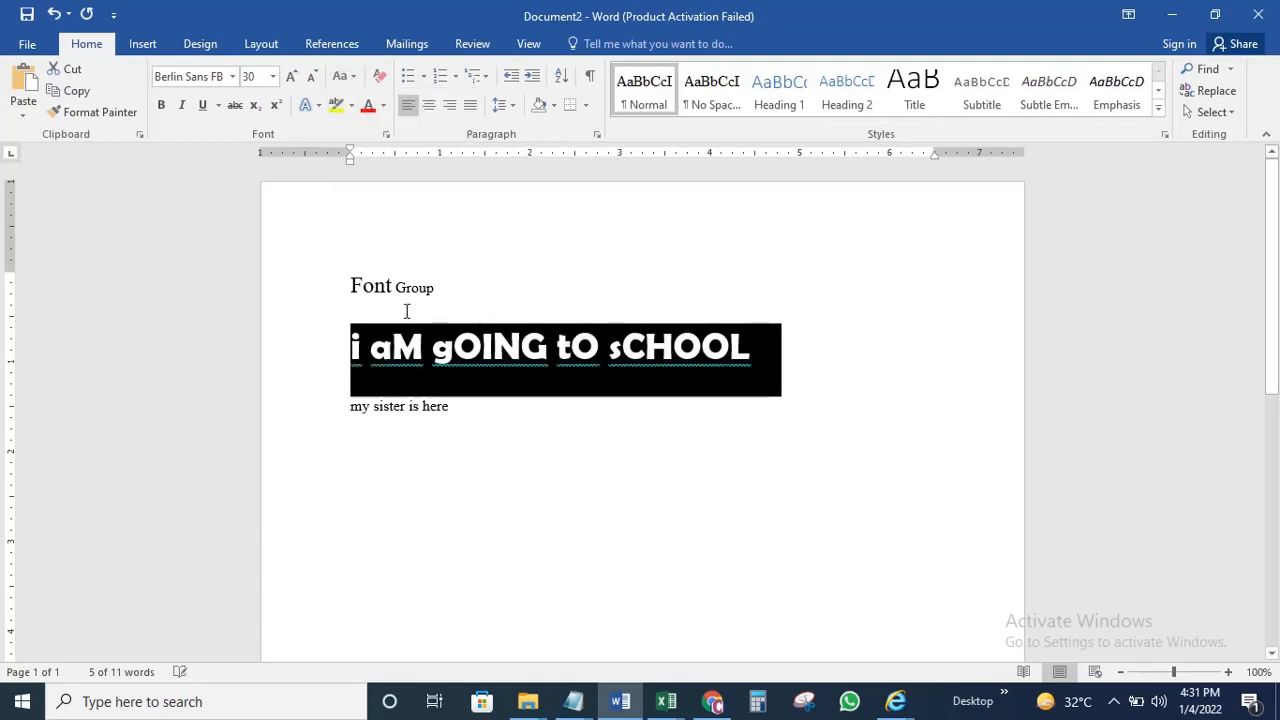
{"action": "left_click", "coordinate": [423, 378]}
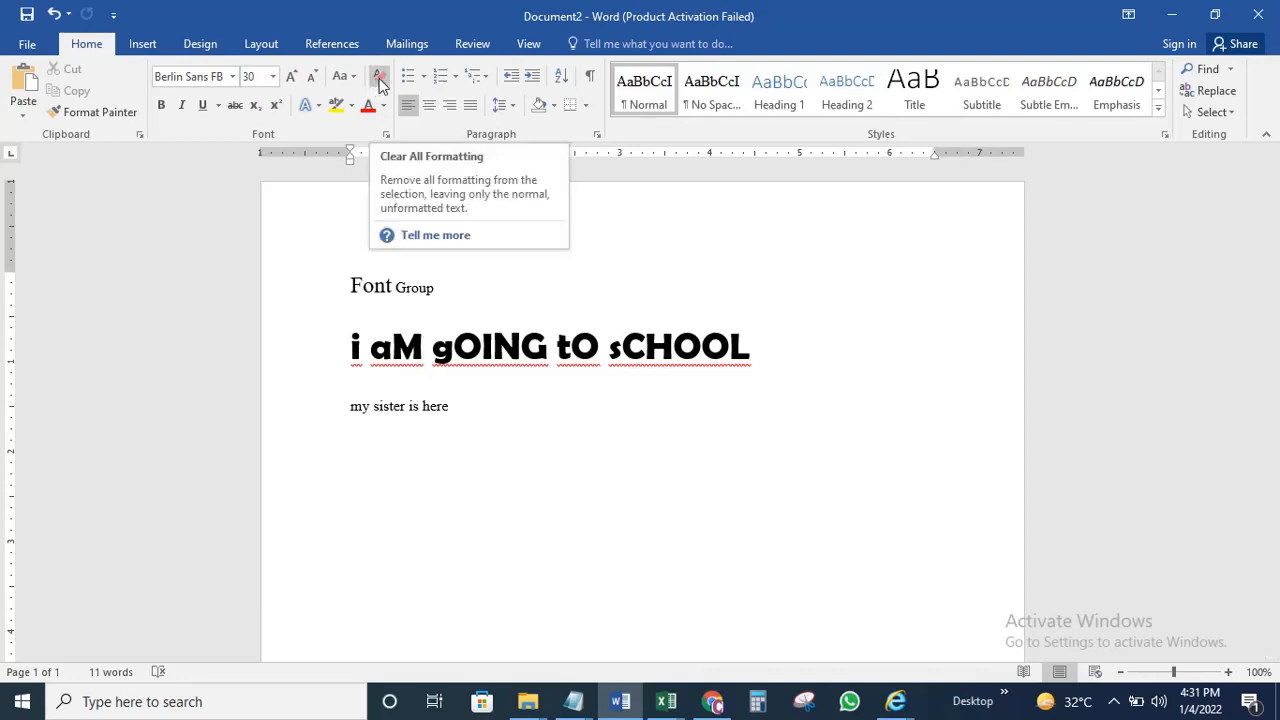
Add a new line reading "sks slsl ssks ksksk sksk" below the line "my sister is here"
{"action": "left_click", "coordinate": [456, 428]}
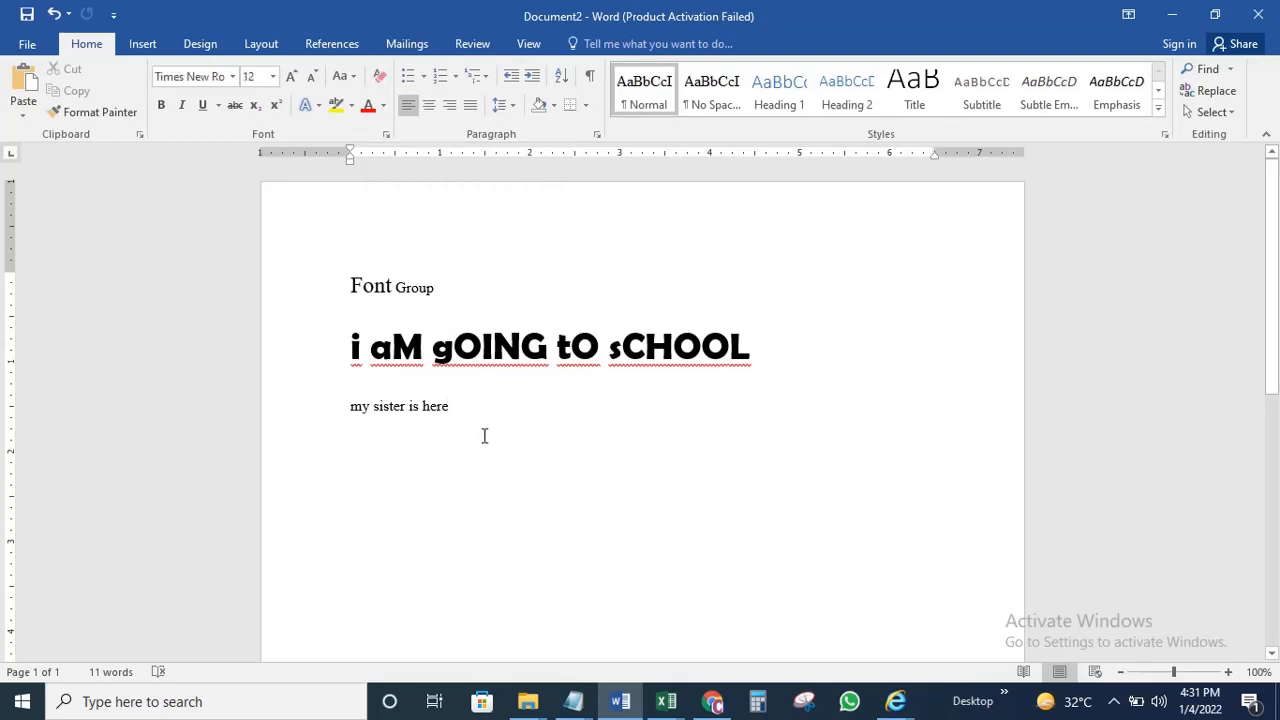
{"action": "key", "text": "Return"}
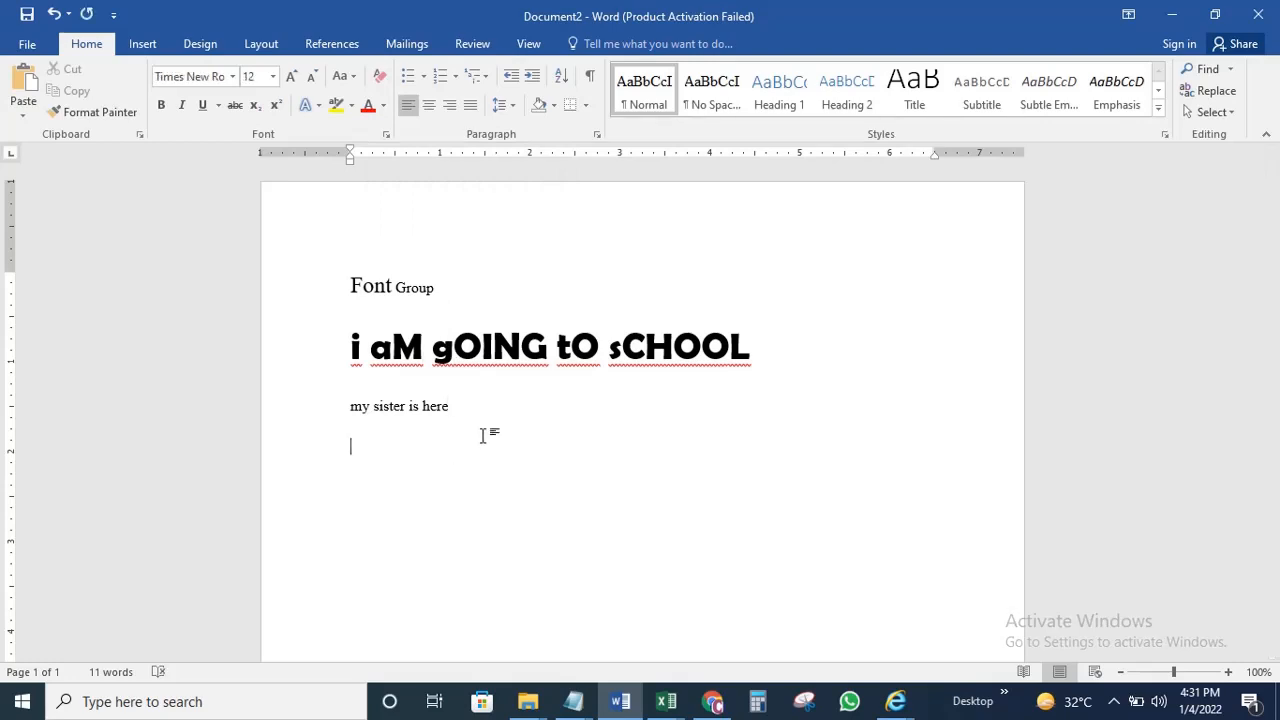
{"action": "type", "text": "sks slsl ssks ksksk sksk"}
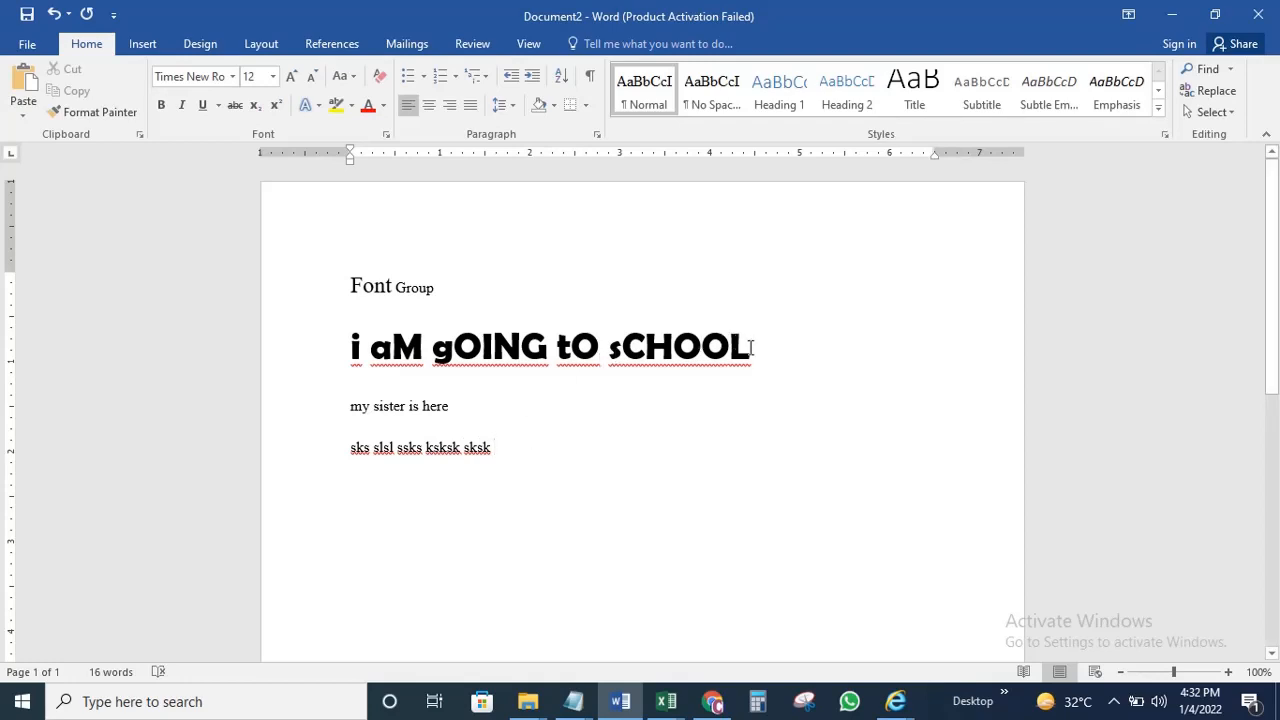
Clear all formatting from the line "i aM gOING tO sCHOOL" and deselect it
{"action": "left_click_drag", "start_coordinate": [752, 347], "coordinate": [350, 347]}
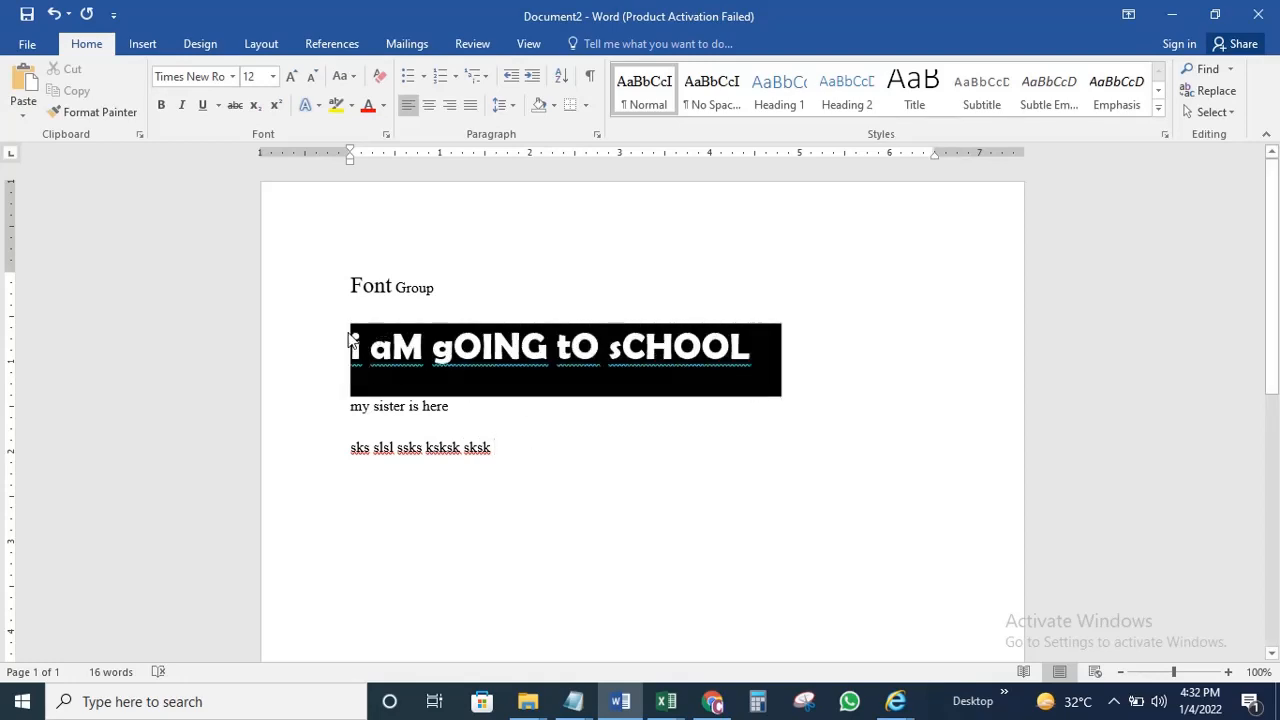
{"action": "left_click", "coordinate": [380, 78]}
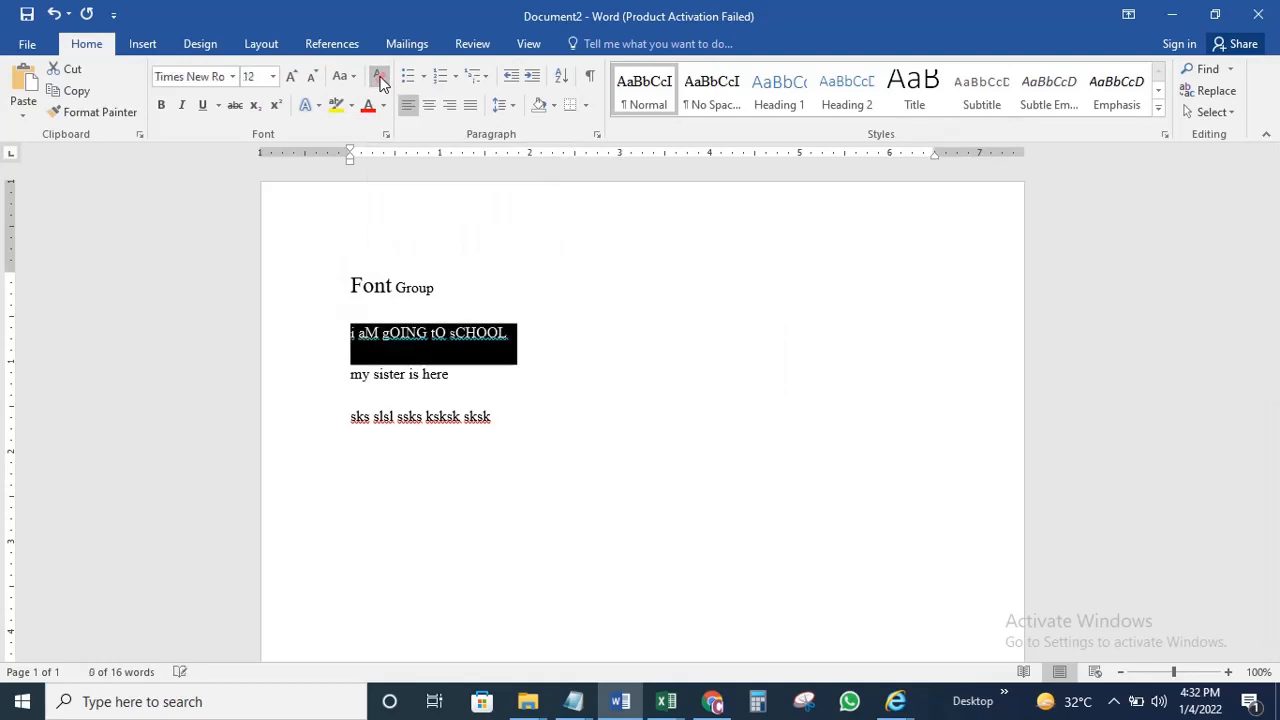
{"action": "left_click", "coordinate": [478, 367]}
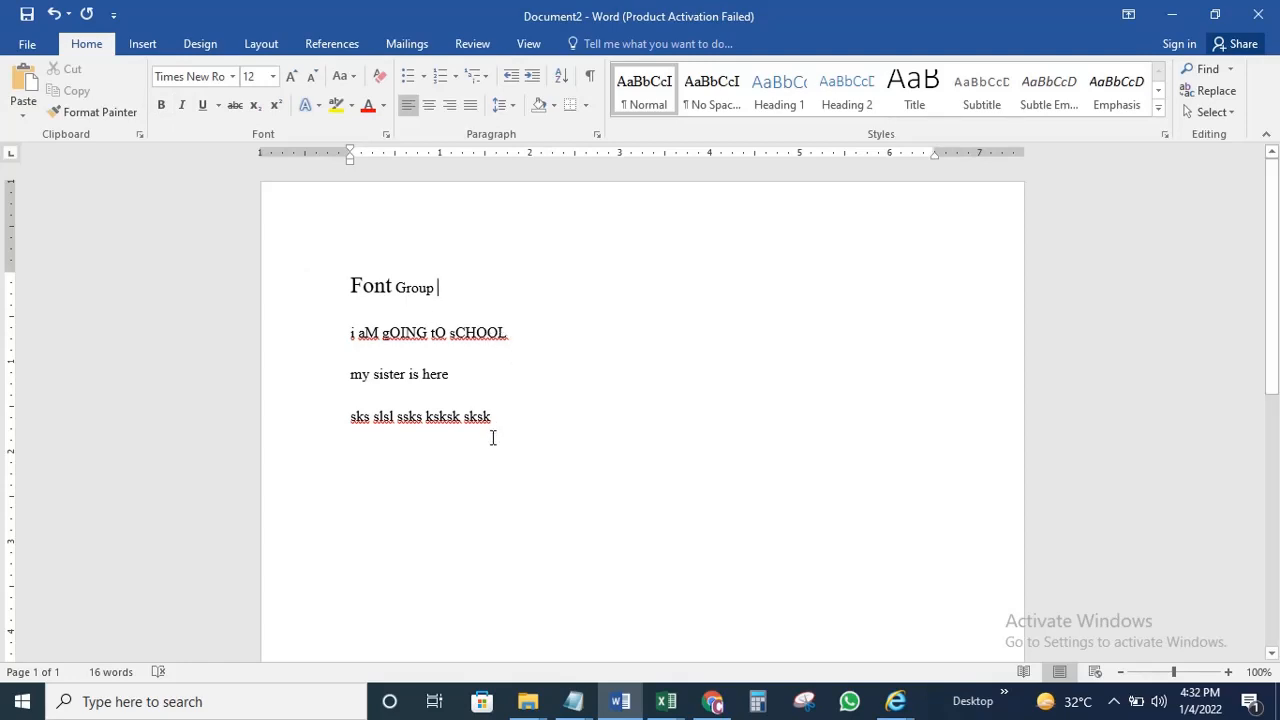
Shrink all the document text by one size step, enlarge it until the body lines are 24 pt, and deselect it
{"action": "key", "text": "ctrl+a"}
{"action": "left_click", "coordinate": [312, 78]}
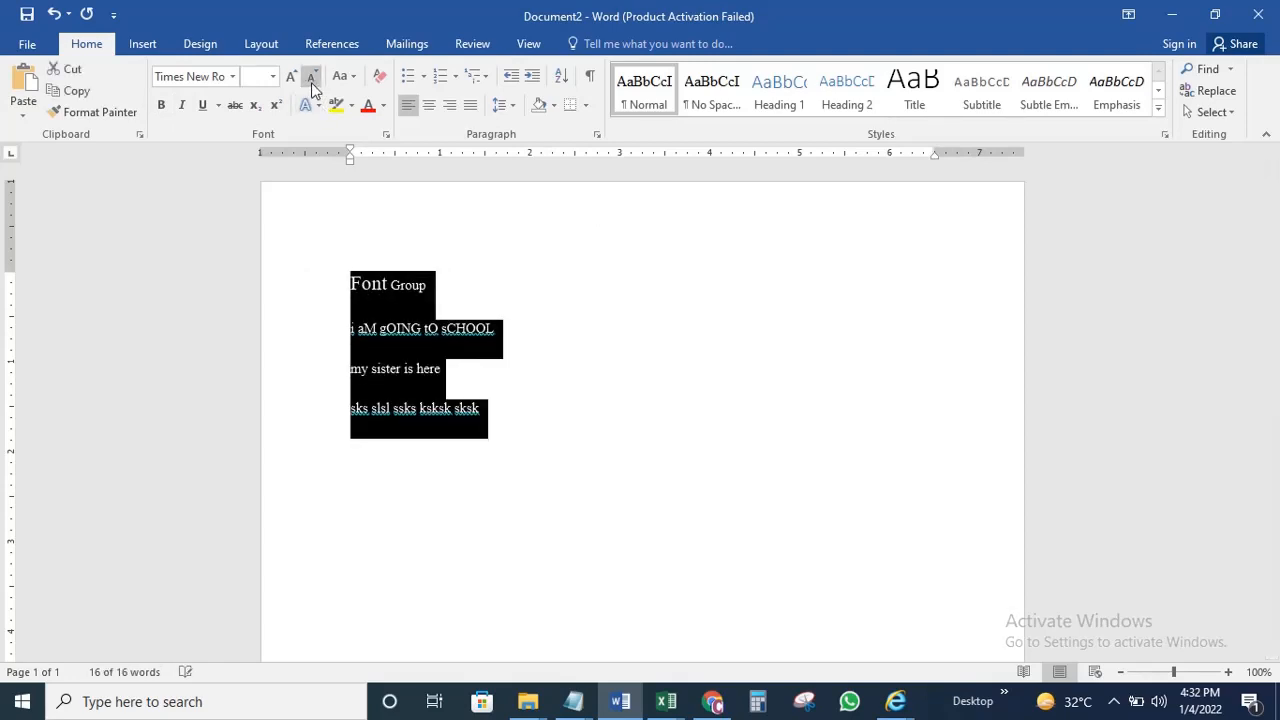
{"action": "left_click", "coordinate": [291, 78]}
{"action": "left_click", "coordinate": [291, 78]}
{"action": "left_click", "coordinate": [291, 78]}
{"action": "left_click", "coordinate": [291, 78]}
{"action": "left_click", "coordinate": [291, 78]}
{"action": "left_click", "coordinate": [291, 78]}
{"action": "left_click", "coordinate": [291, 78]}
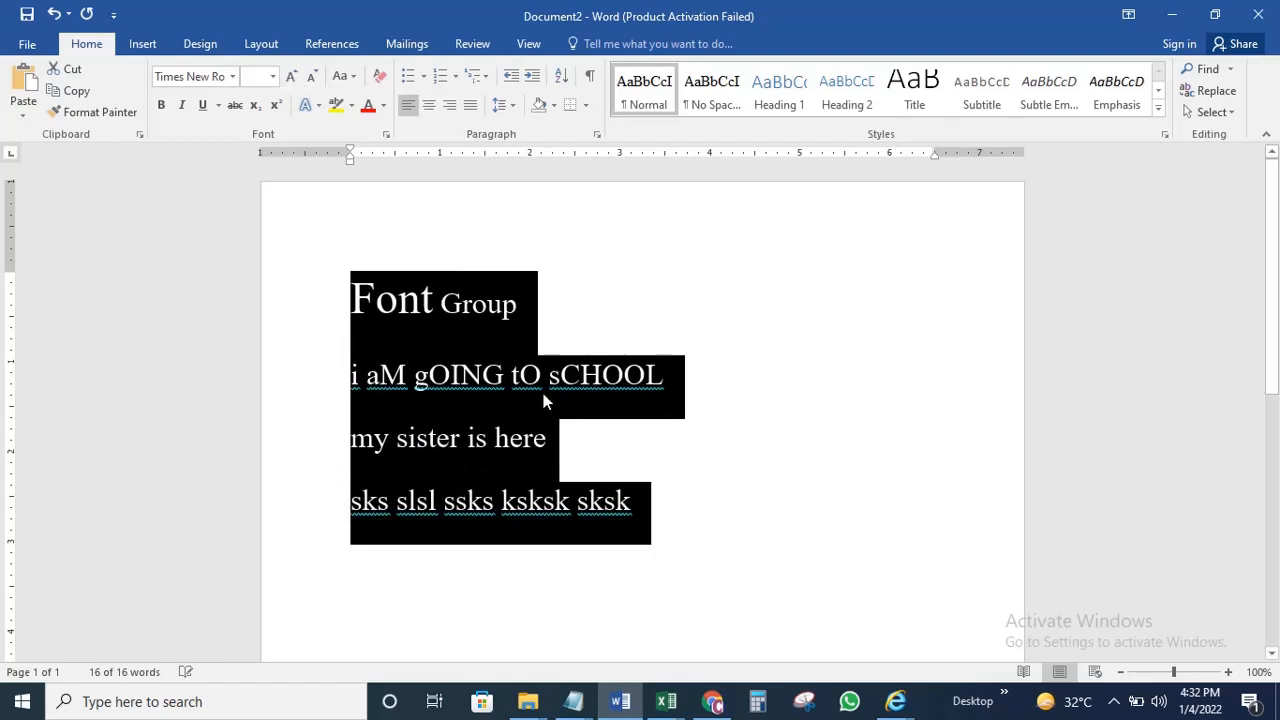
{"action": "left_click", "coordinate": [602, 422]}
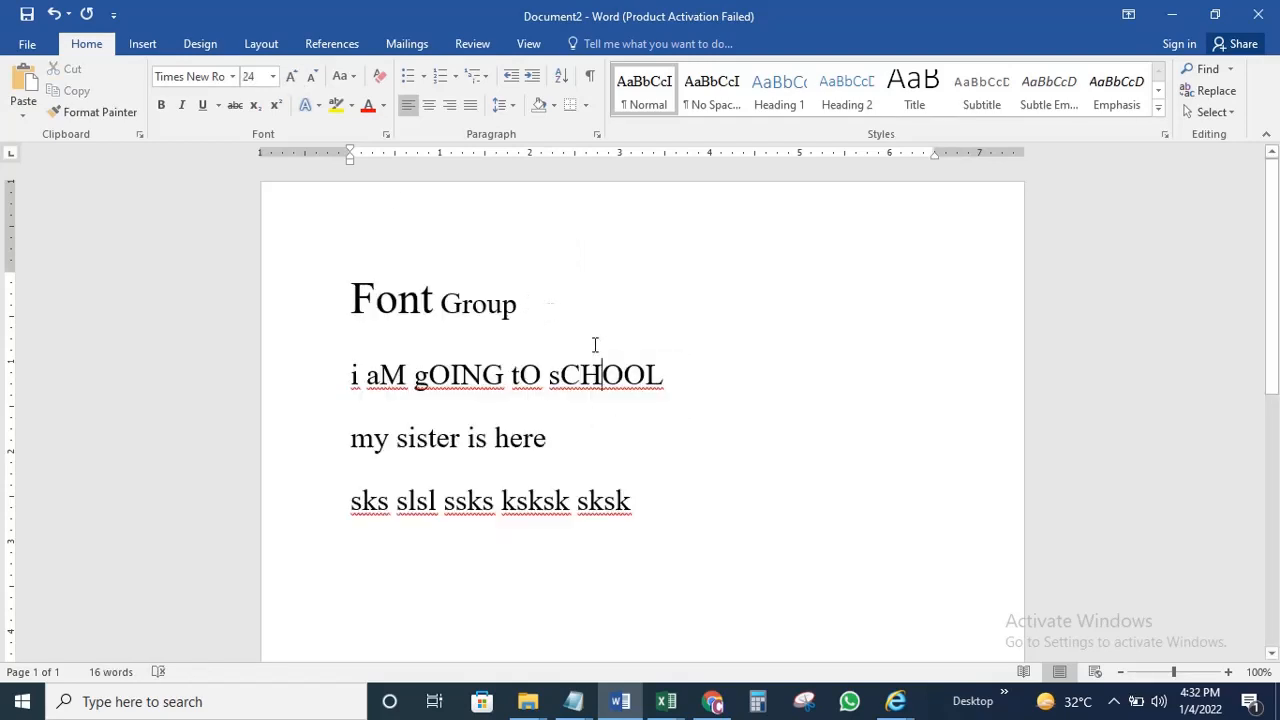
Make all the text in the document bold and deselect it
{"action": "left_click", "coordinate": [640, 511]}
{"action": "key", "text": "ctrl+a"}
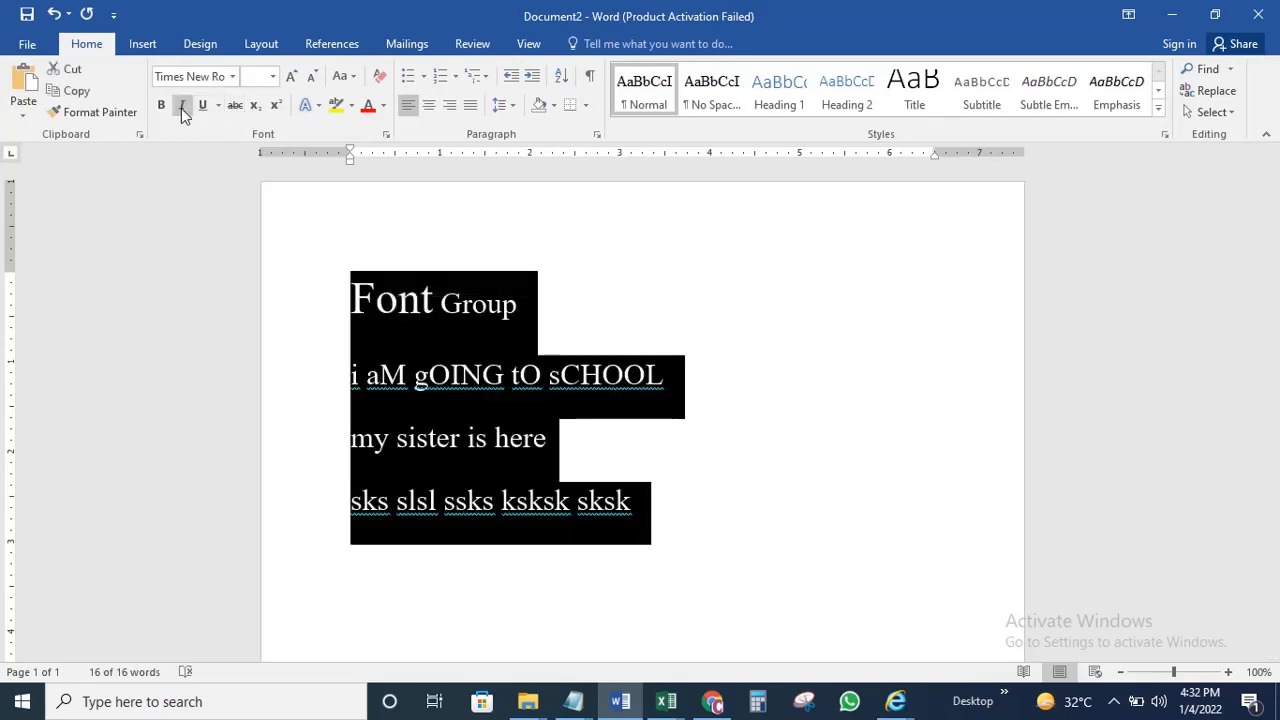
{"action": "left_click", "coordinate": [163, 106]}
{"action": "left_click", "coordinate": [428, 302]}
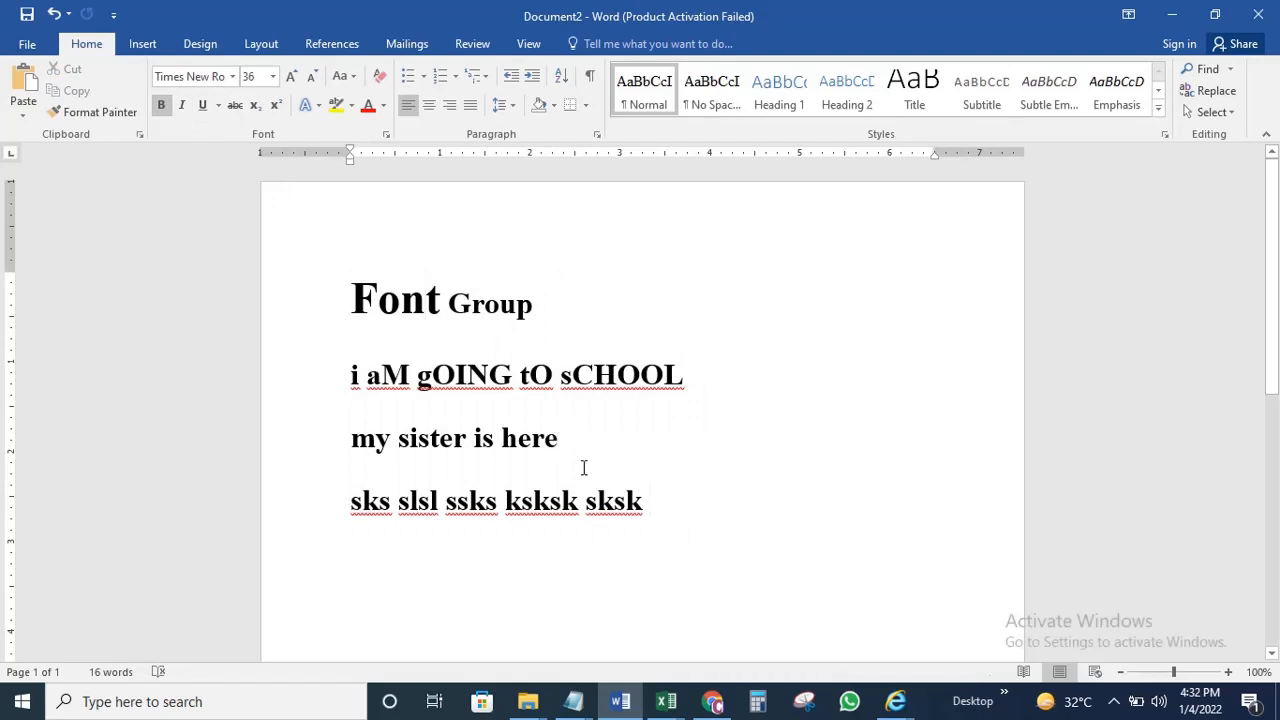
Apply italic and a single underline to all the text in the document
{"action": "key", "text": "ctrl+a"}
{"action": "left_click", "coordinate": [182, 106]}
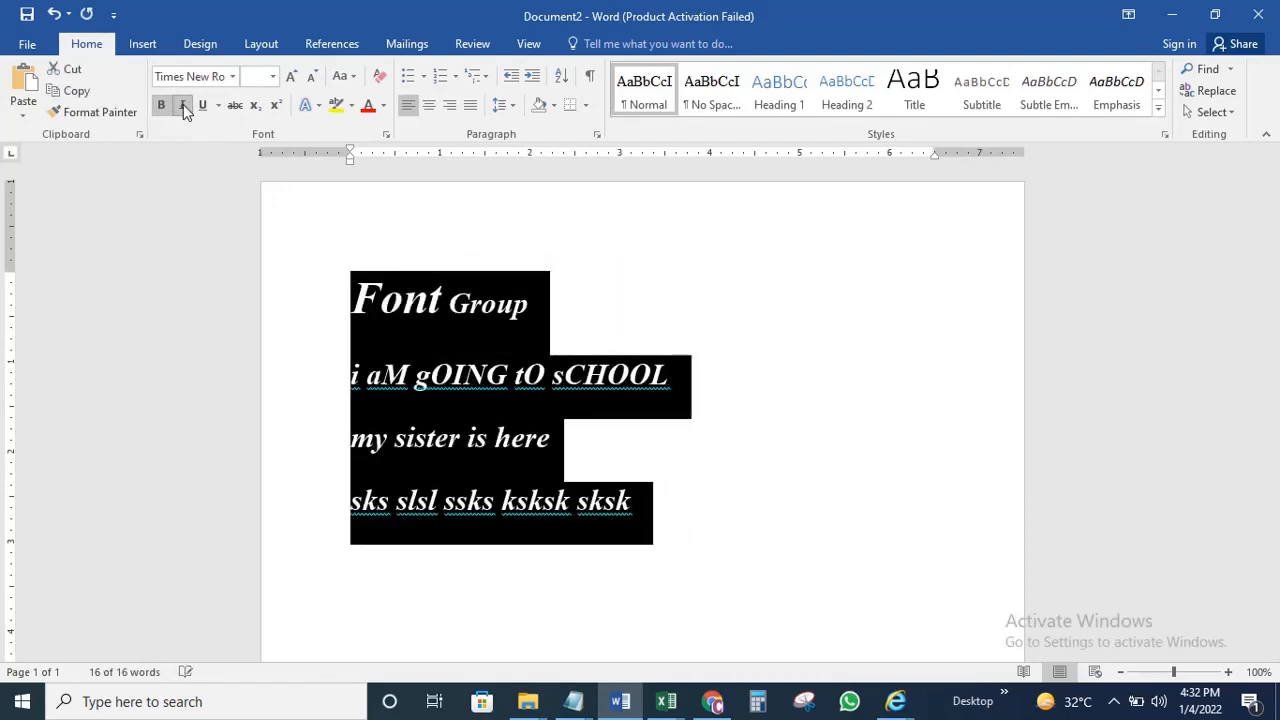
{"action": "left_click", "coordinate": [203, 106]}
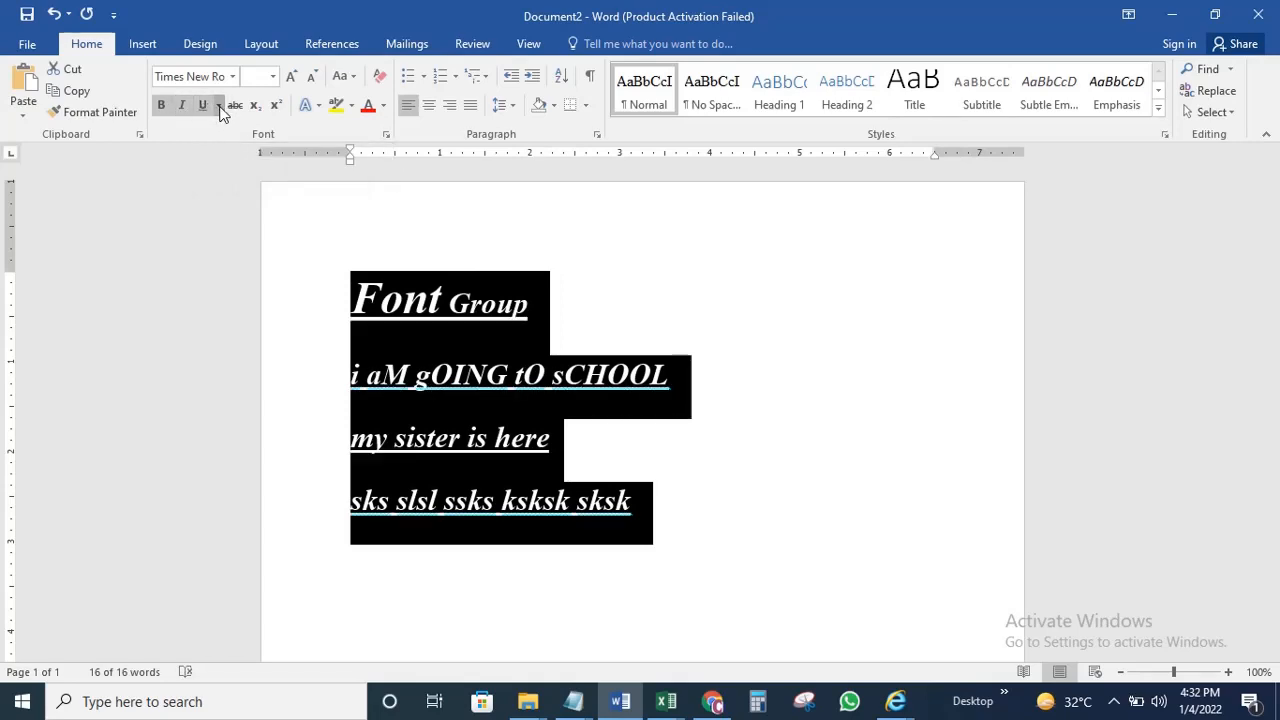
Change the underline style of all the text to the thick line and deselect it
{"action": "left_click", "coordinate": [219, 106]}
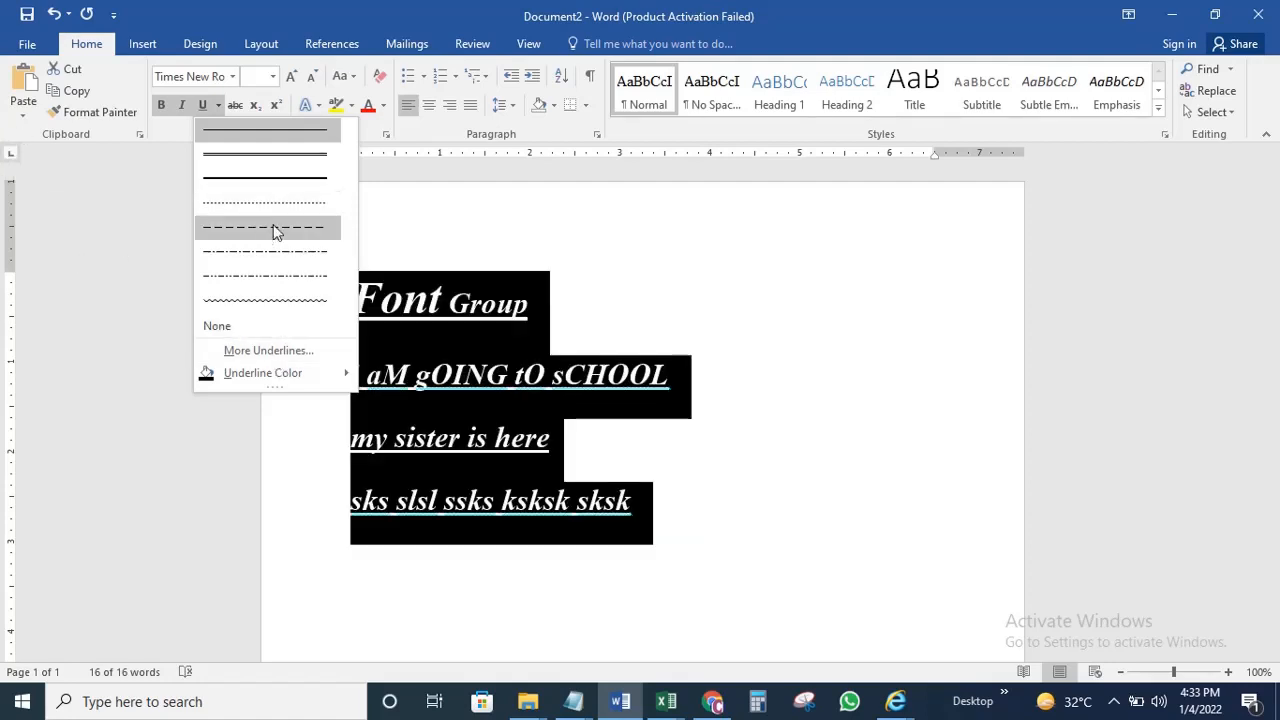
{"action": "left_click", "coordinate": [272, 181]}
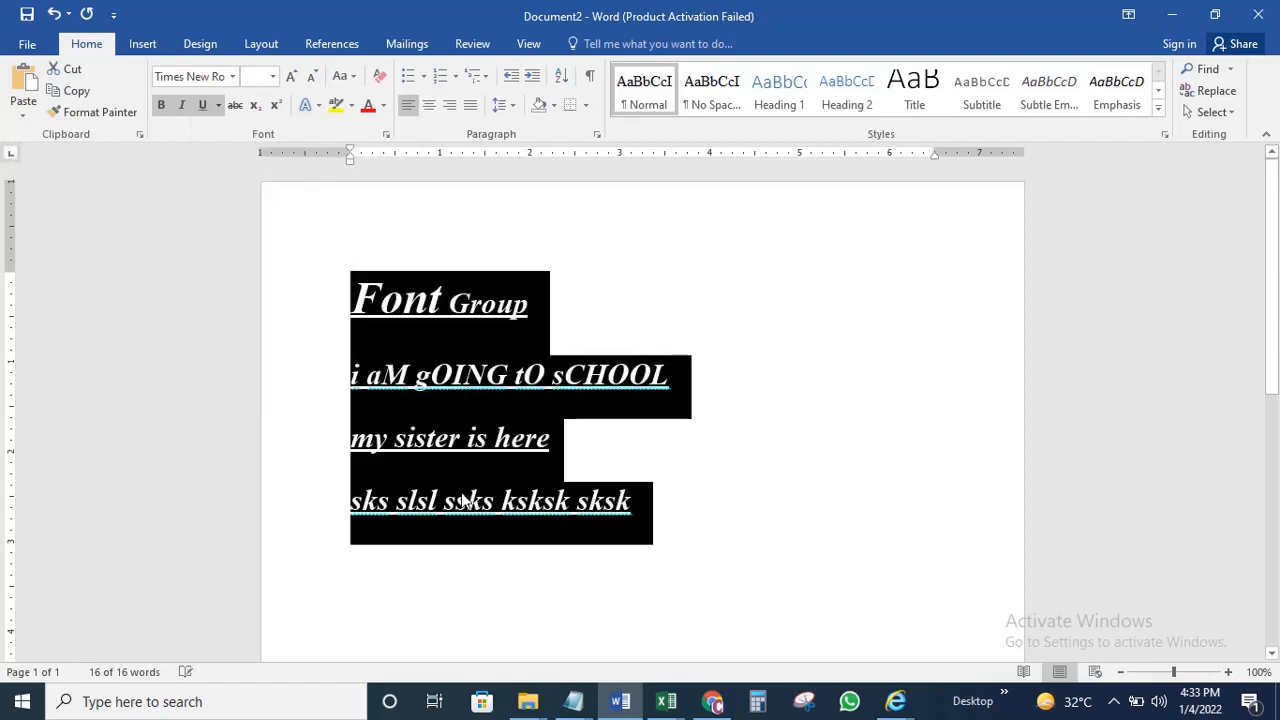
{"action": "left_click", "coordinate": [449, 549]}
Add two empty paragraphs below the line "sks slsl ssks ksksk sksk"
{"action": "left_click", "coordinate": [652, 507]}
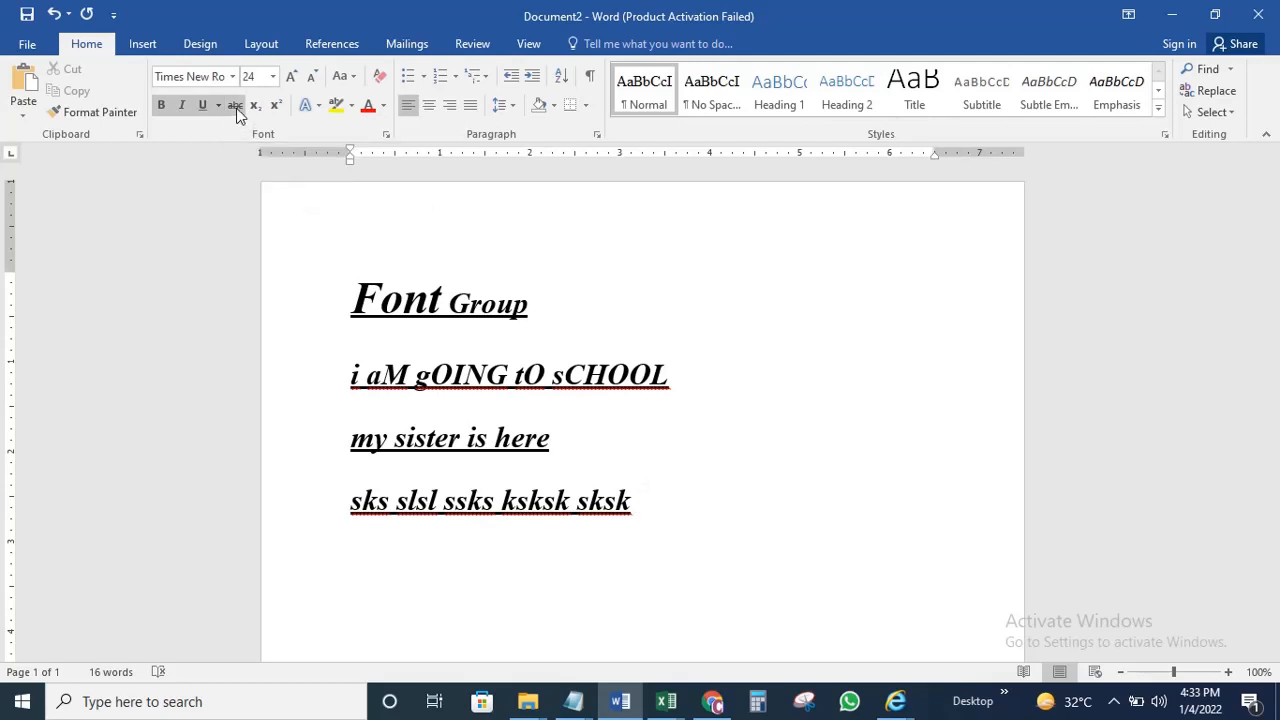
{"action": "key", "text": "Return"}
{"action": "key", "text": "Return"}
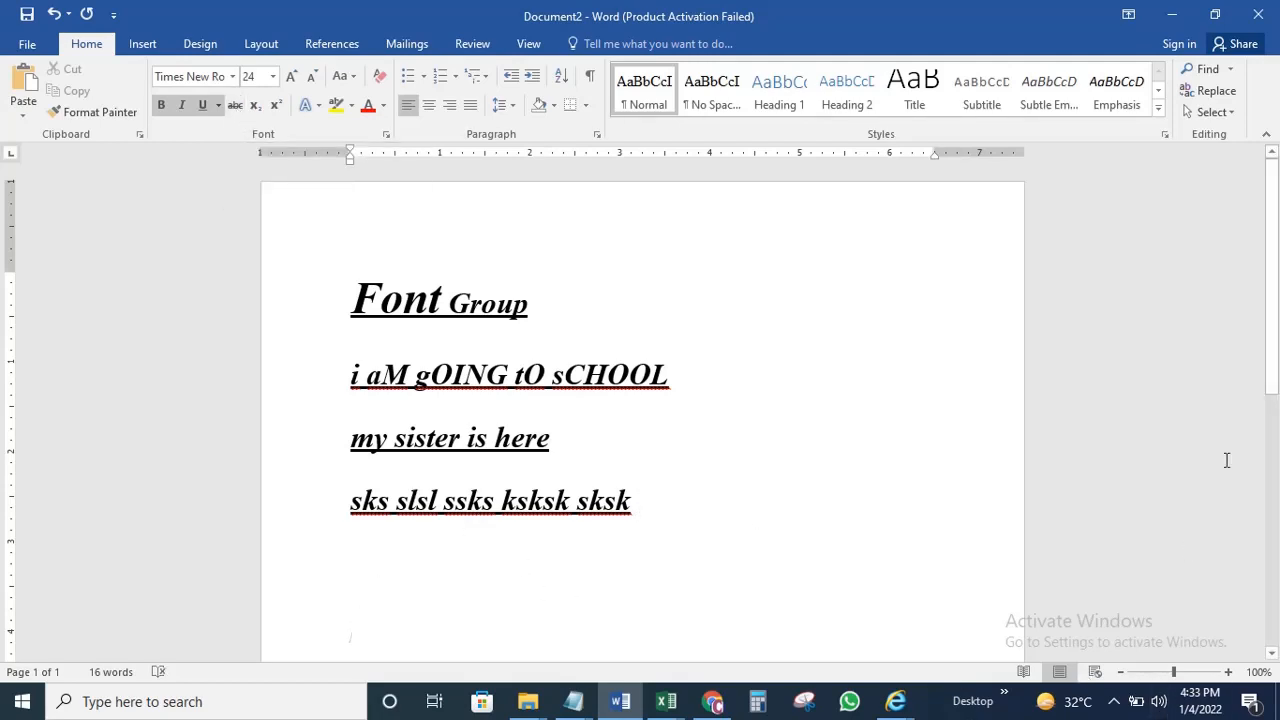
{"action": "scroll", "coordinate": [1275, 318], "scroll_direction": "down", "scroll_amount": 2}
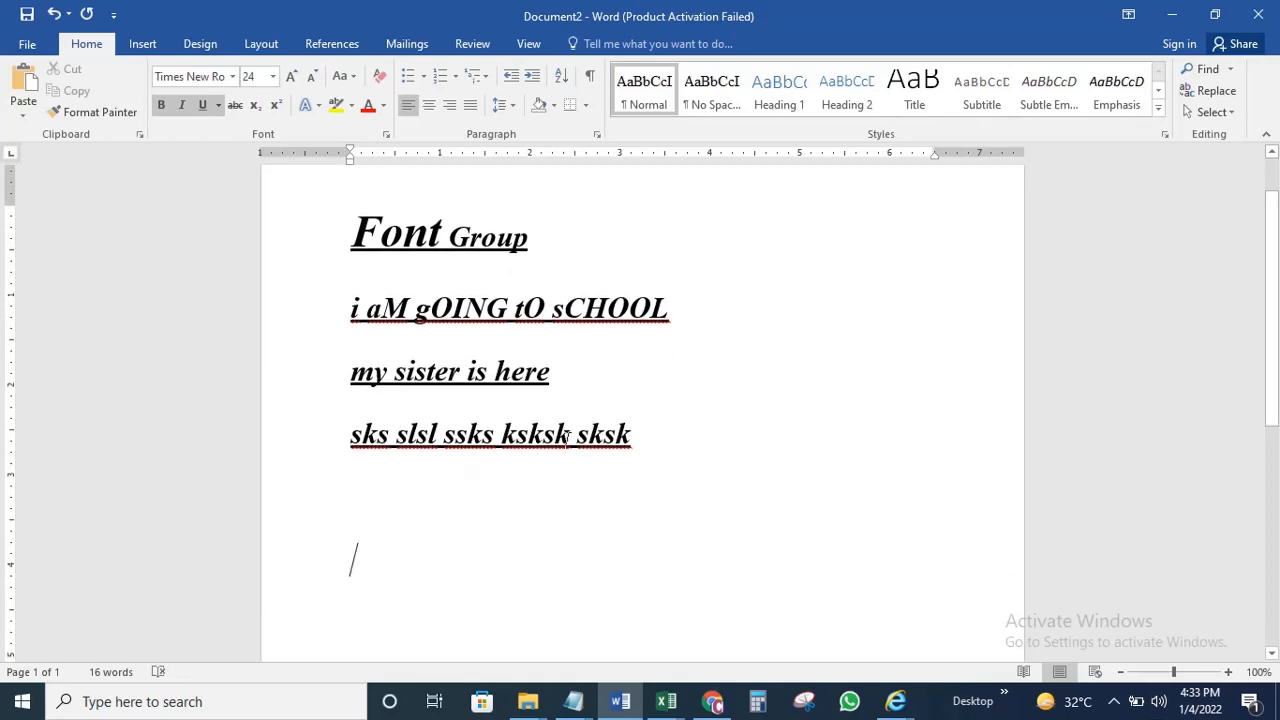
{"action": "type", "text": "#"}
{"action": "key", "text": "BackSpace"}
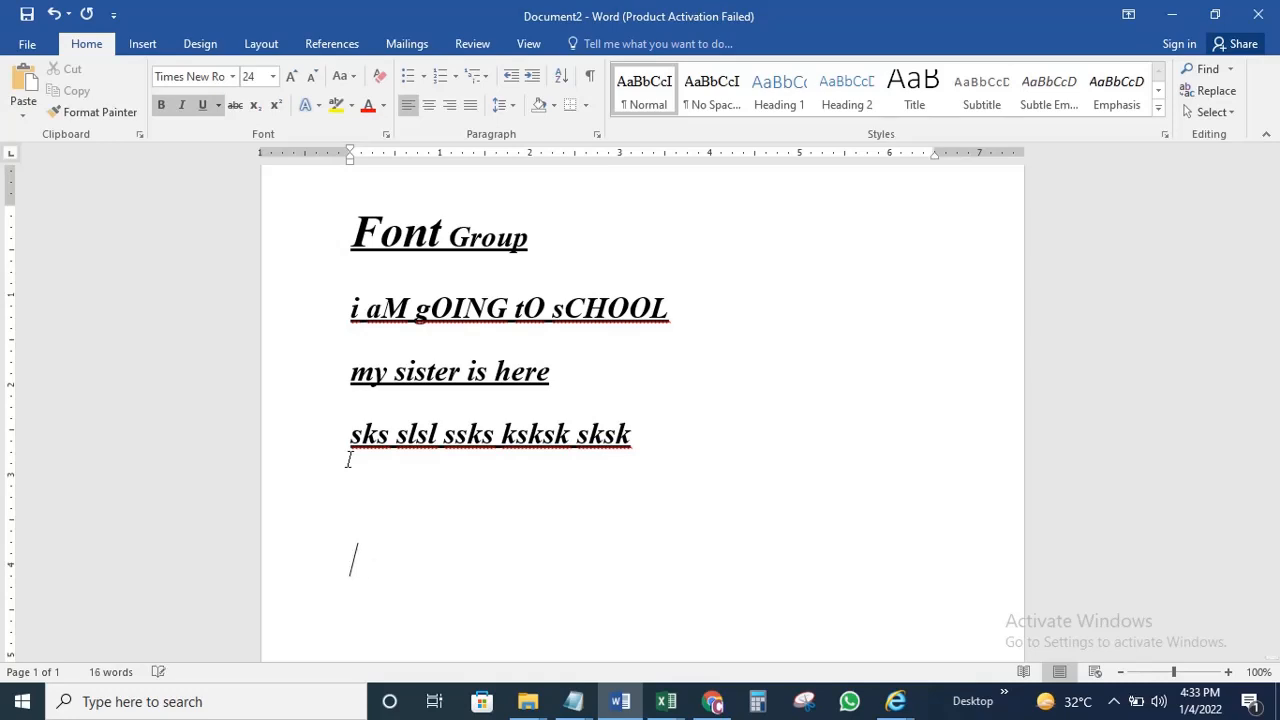
Turn off bold, italic and underline, and enter a plain letter N on the new empty line
{"action": "left_click", "coordinate": [181, 110]}
{"action": "left_click", "coordinate": [162, 108]}
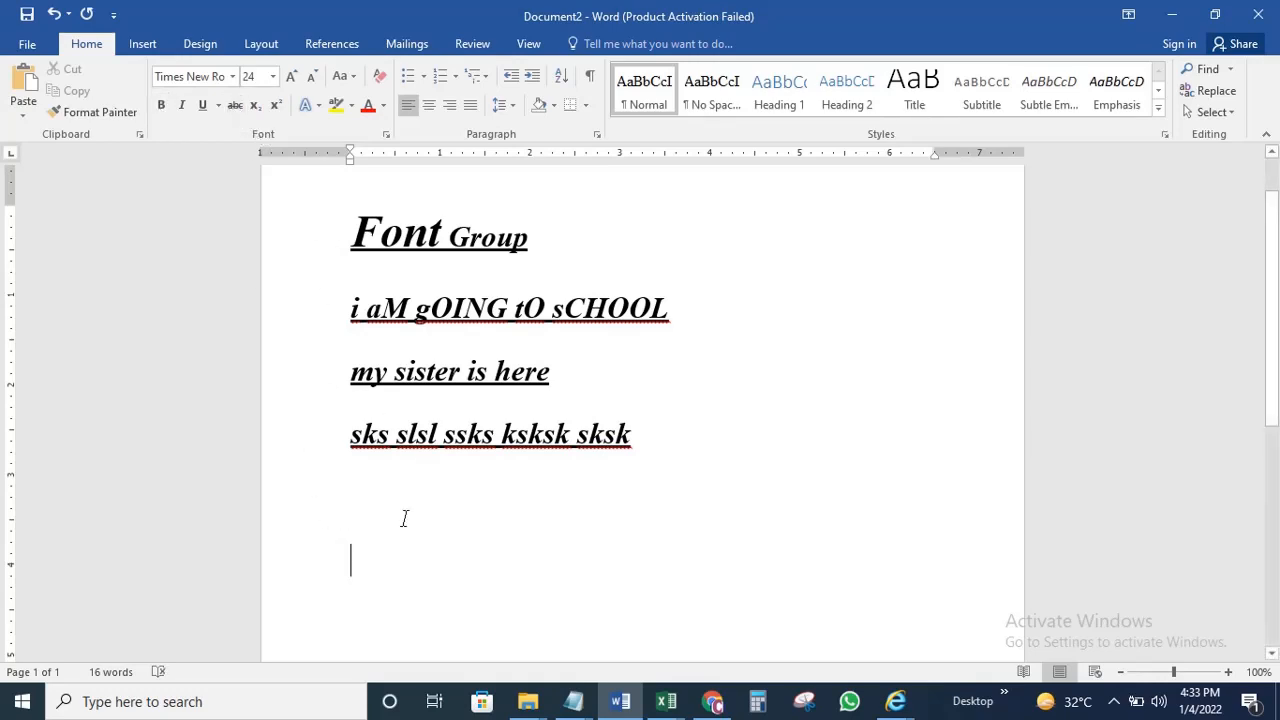
{"action": "type", "text": "N"}
{"action": "key", "text": "Return"}
Apply strikethrough to the letter N and deselect it
{"action": "left_click_drag", "start_coordinate": [366, 560], "coordinate": [356, 563]}
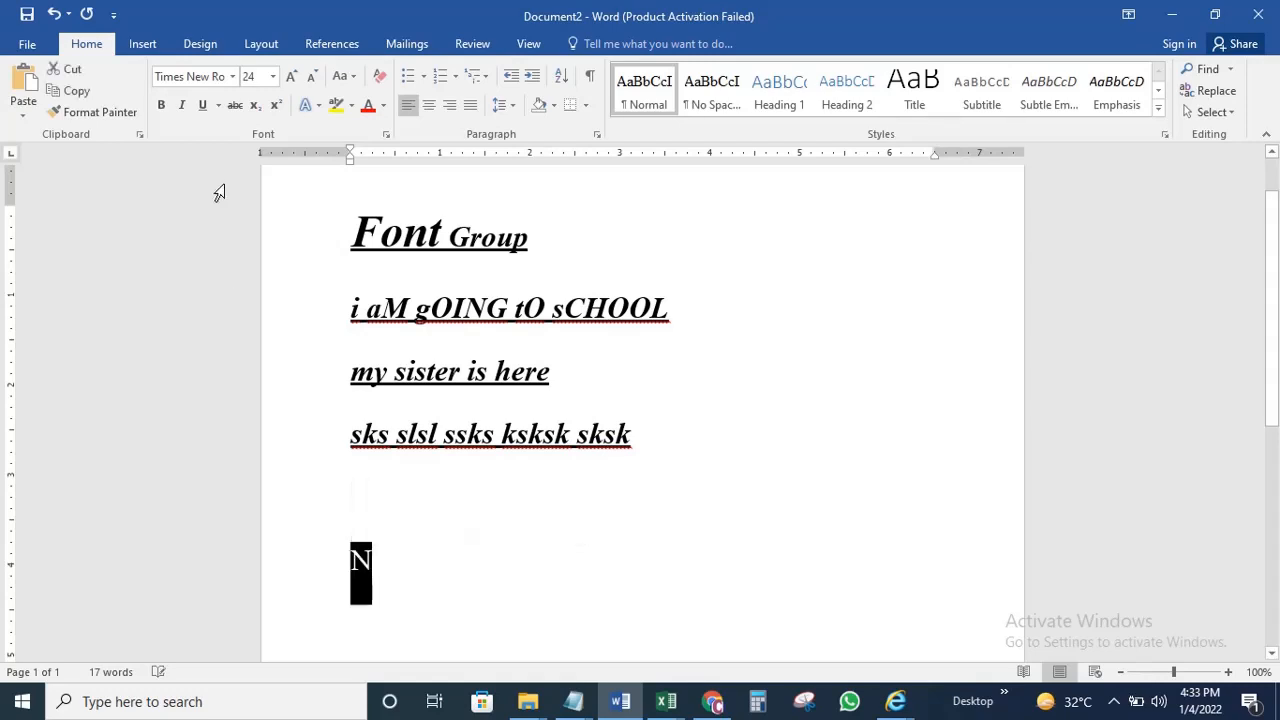
{"action": "left_click", "coordinate": [234, 106]}
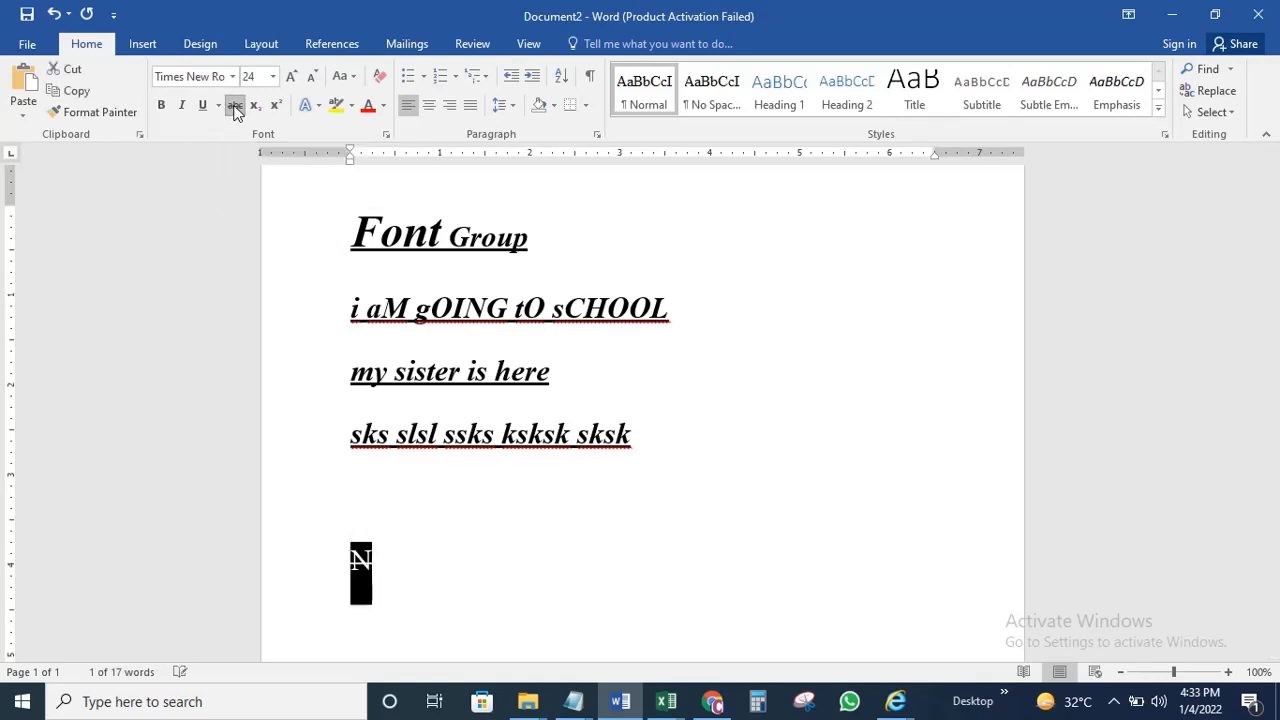
{"action": "left_click", "coordinate": [473, 614]}
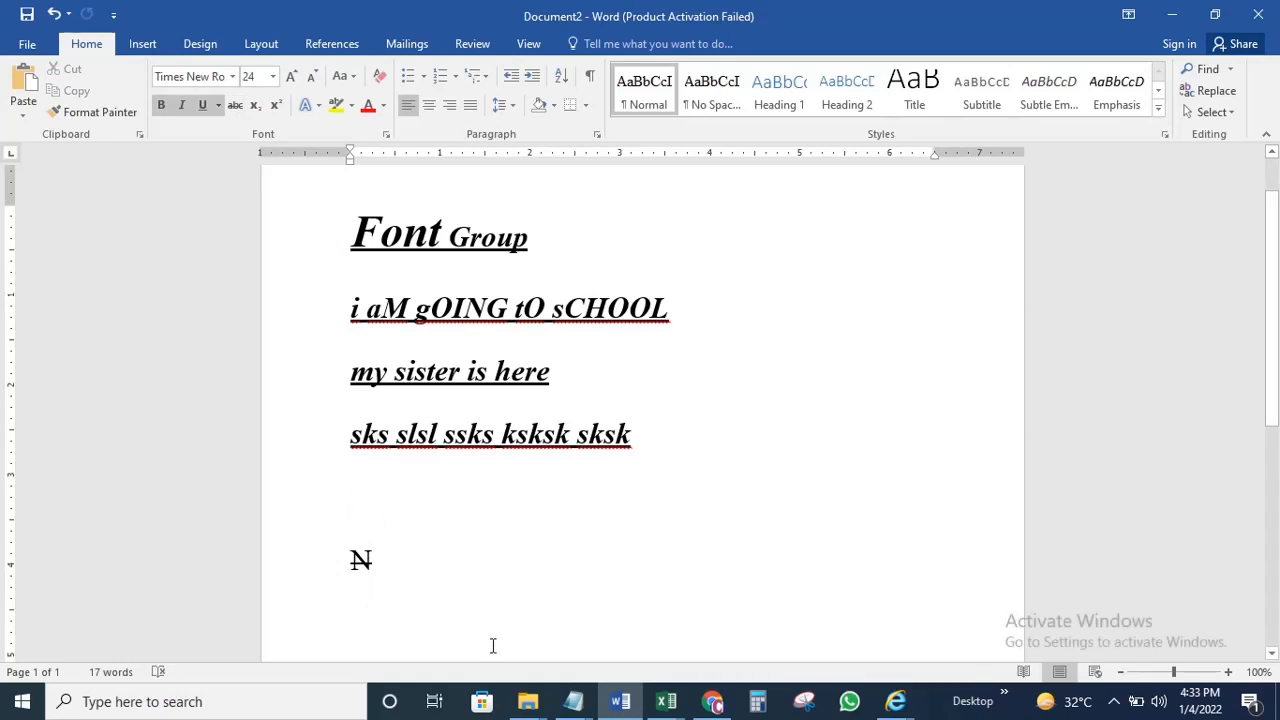
Add a second struck-through N after the first one and start a new line
{"action": "left_click", "coordinate": [443, 565]}
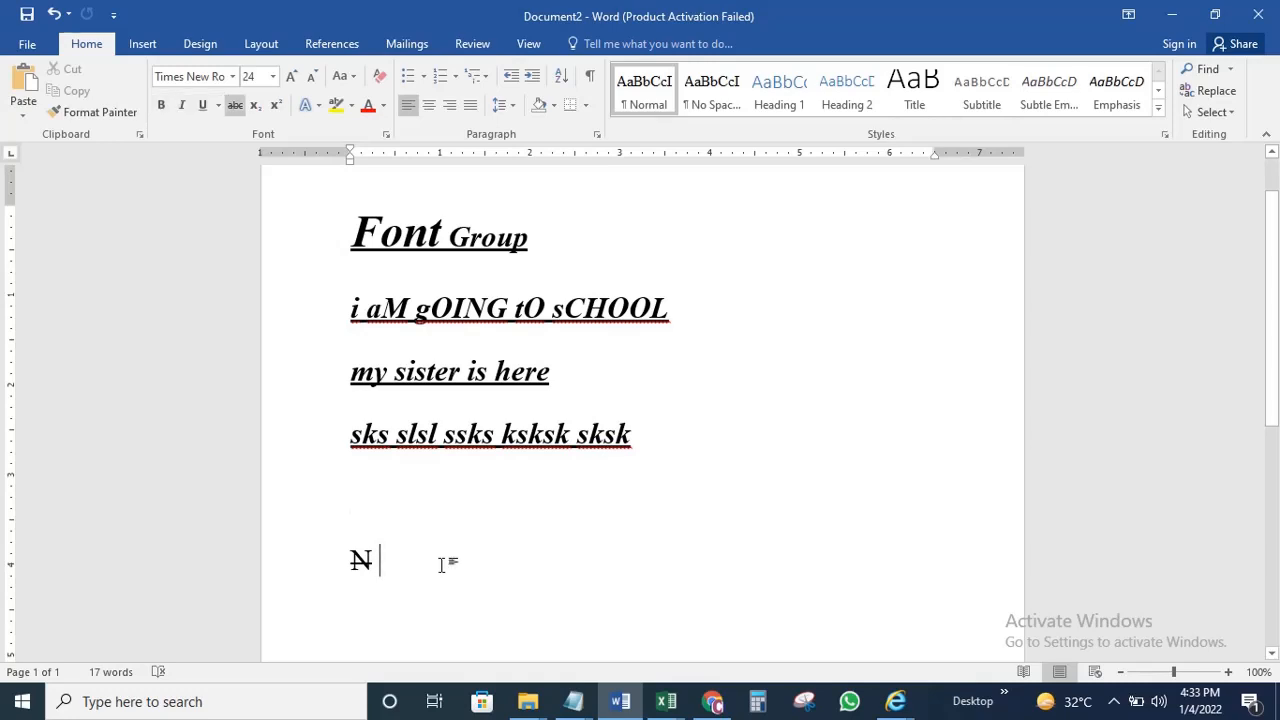
{"action": "type", "text": "N"}
{"action": "key", "text": "Return"}
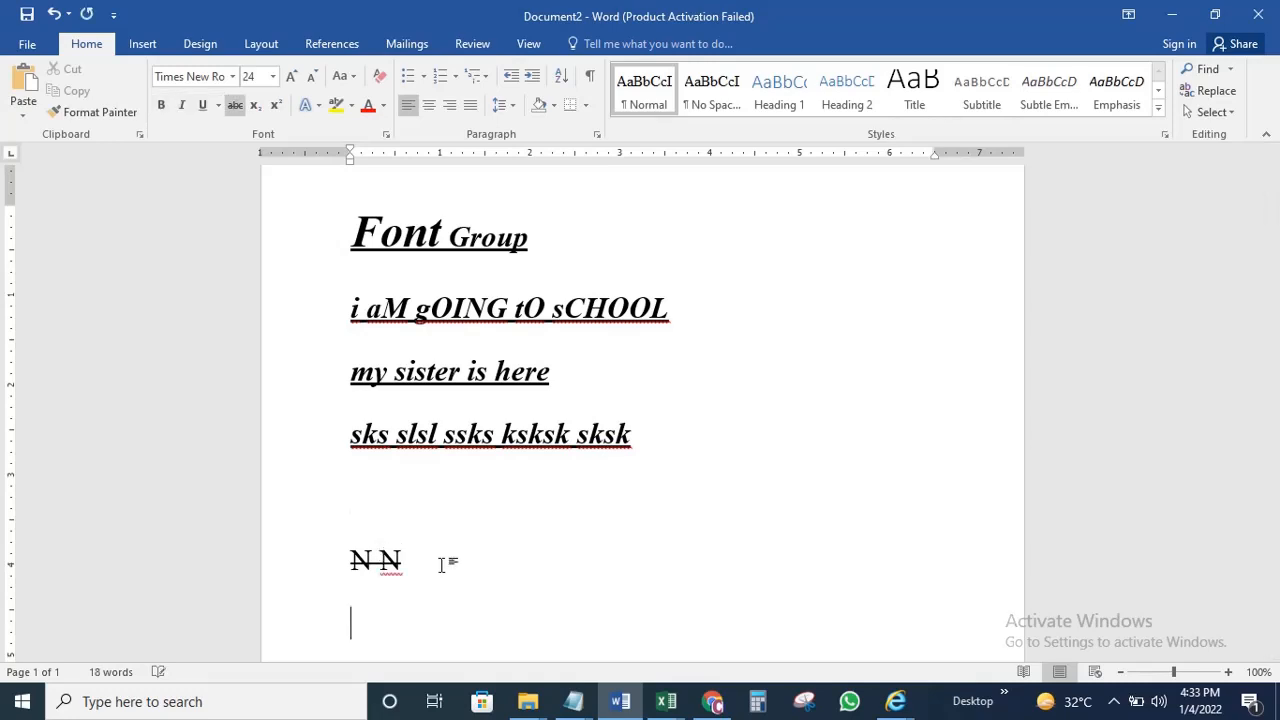
Turn off strikethrough and enter a plain N on the line below the struck-through letters
{"action": "type", "text": "h"}
{"action": "key", "text": "BackSpace"}
{"action": "left_click", "coordinate": [234, 105]}
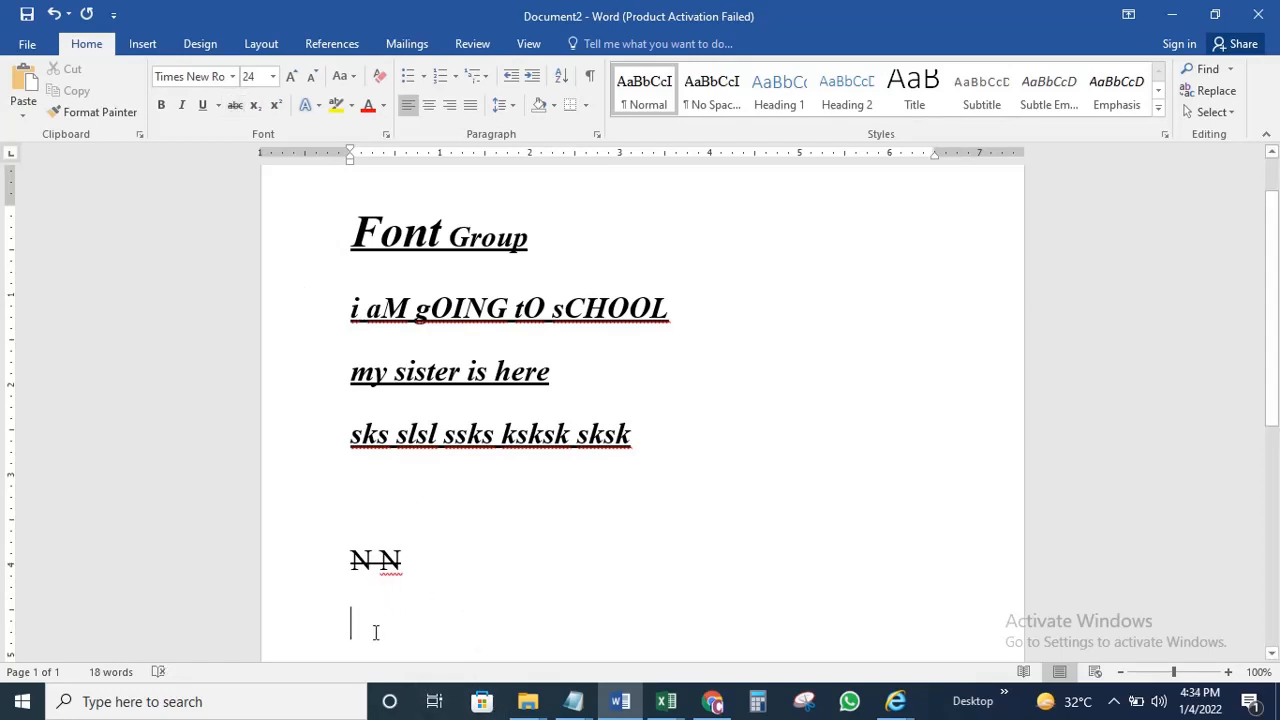
{"action": "type", "text": "N"}
{"action": "key", "text": "Return"}
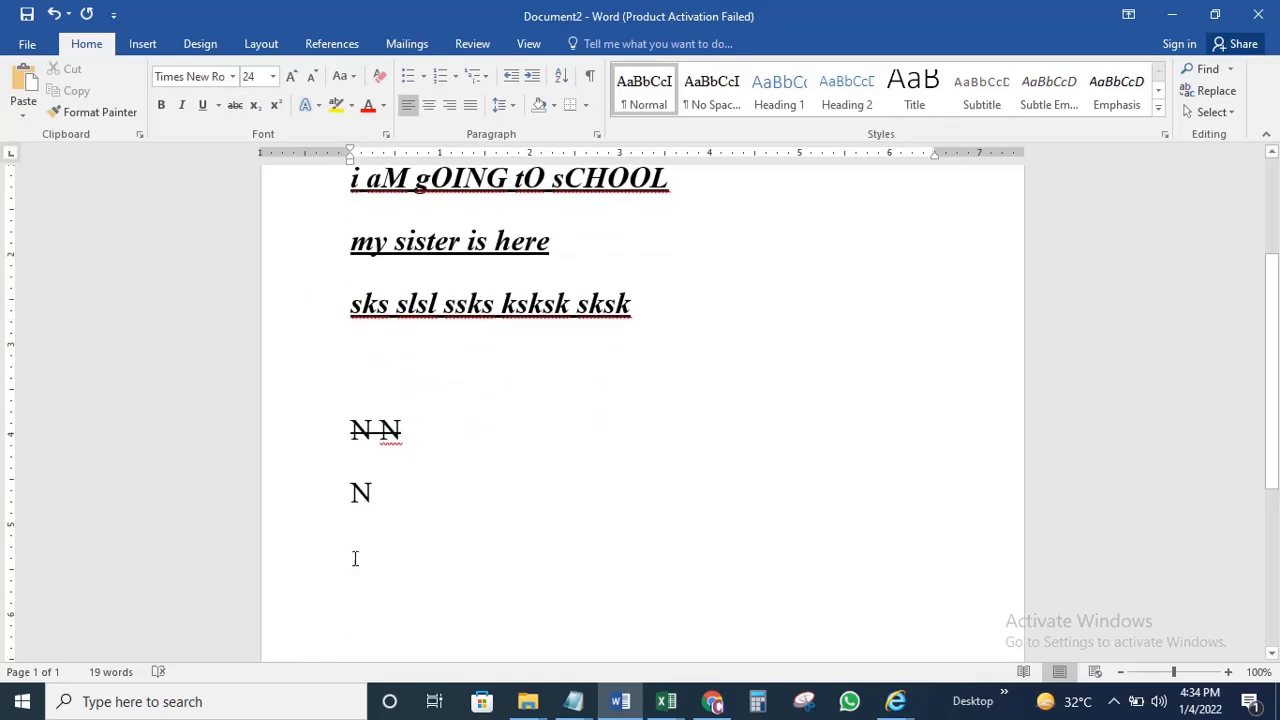
Increase the font size of the plain N one point at a time to 31 pt
{"action": "double_click", "coordinate": [356, 492]}
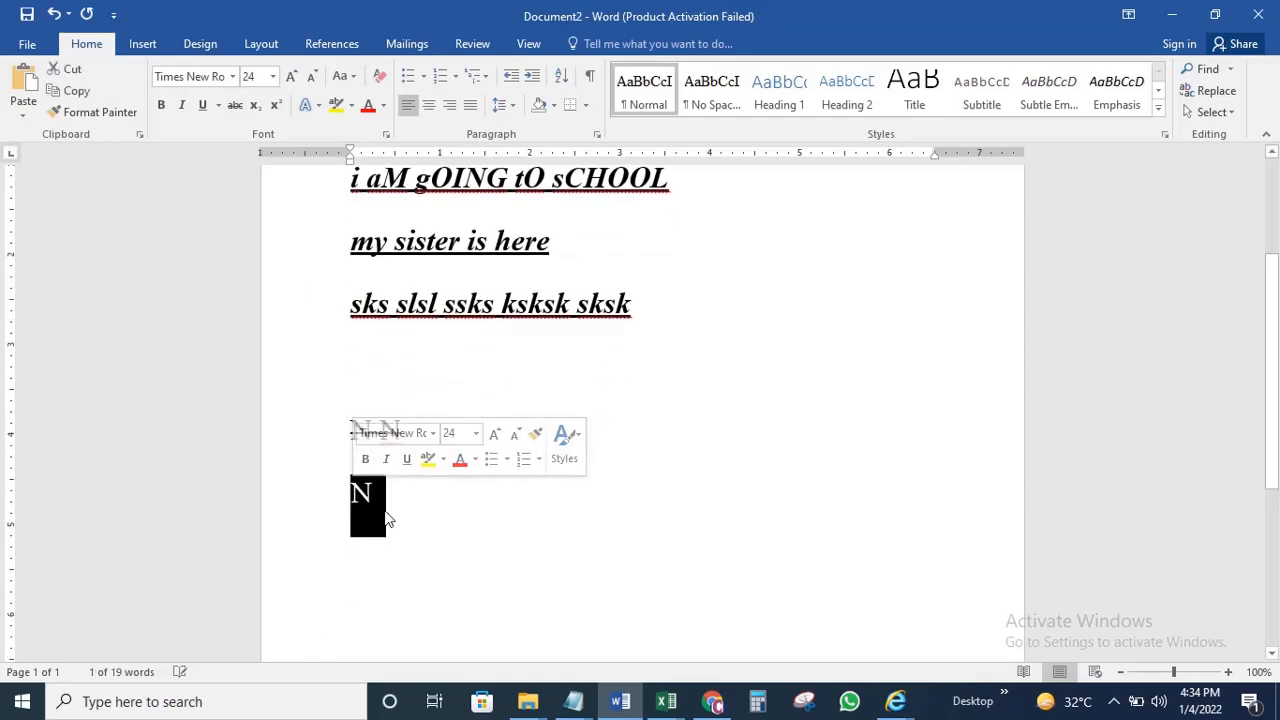
{"action": "key", "text": "ctrl+bracketright"}
{"action": "key", "text": "ctrl+bracketright"}
{"action": "key", "text": "ctrl+bracketright"}
{"action": "key", "text": "ctrl+bracketright"}
{"action": "key", "text": "ctrl+bracketright"}
{"action": "key", "text": "ctrl+bracketright"}
{"action": "key", "text": "ctrl+bracketright"}
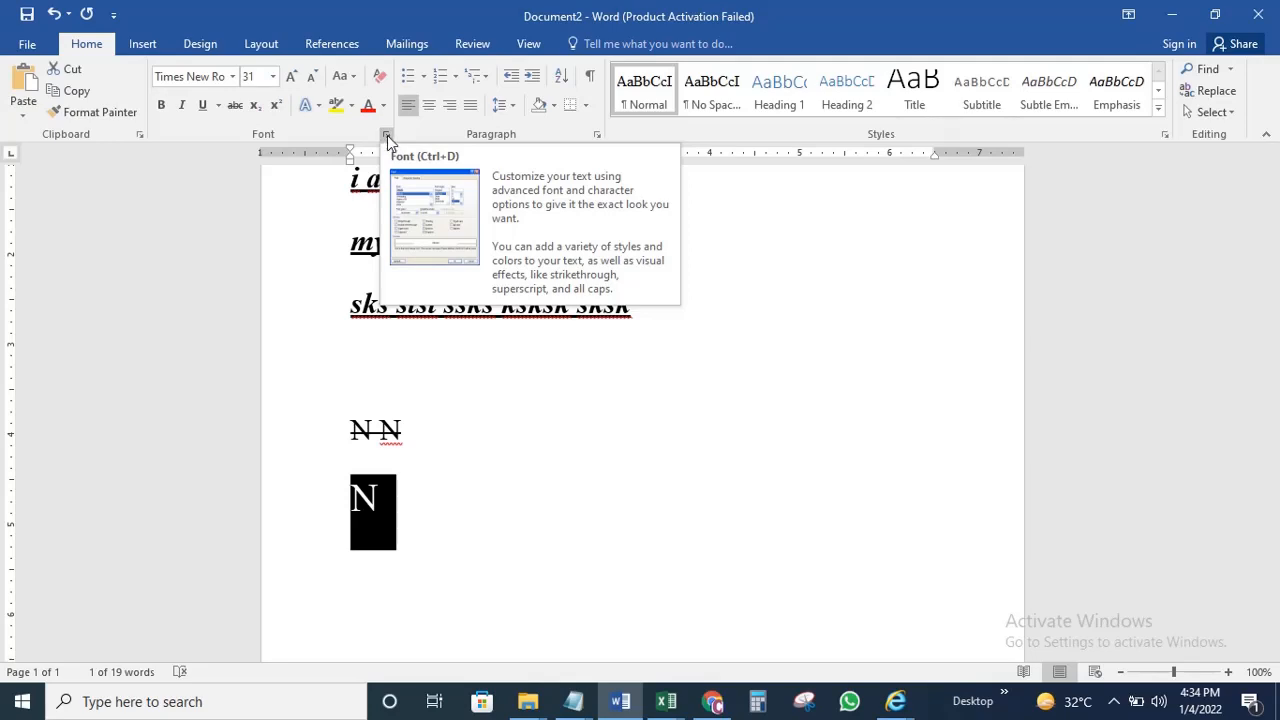
Apply the Double strikethrough effect to the 31 pt N through the Font dialog and deselect it
{"action": "left_click", "coordinate": [387, 136]}
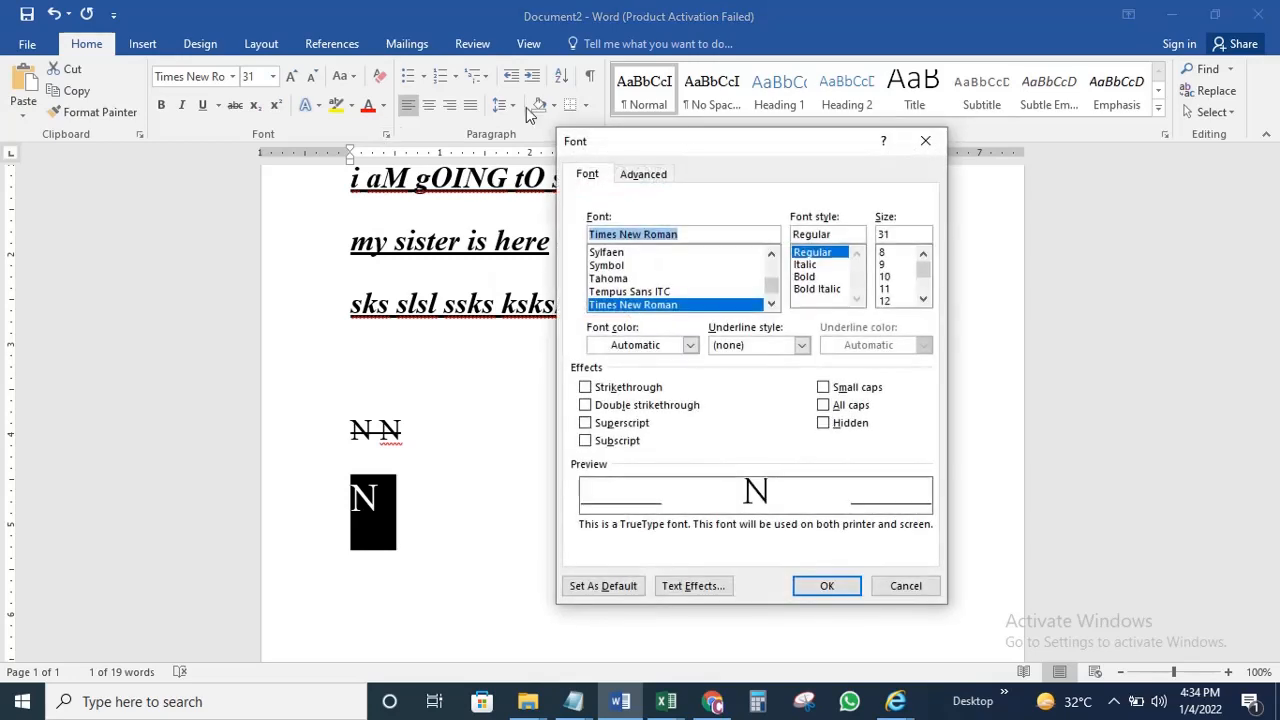
{"action": "left_click_drag", "start_coordinate": [740, 149], "coordinate": [675, 152]}
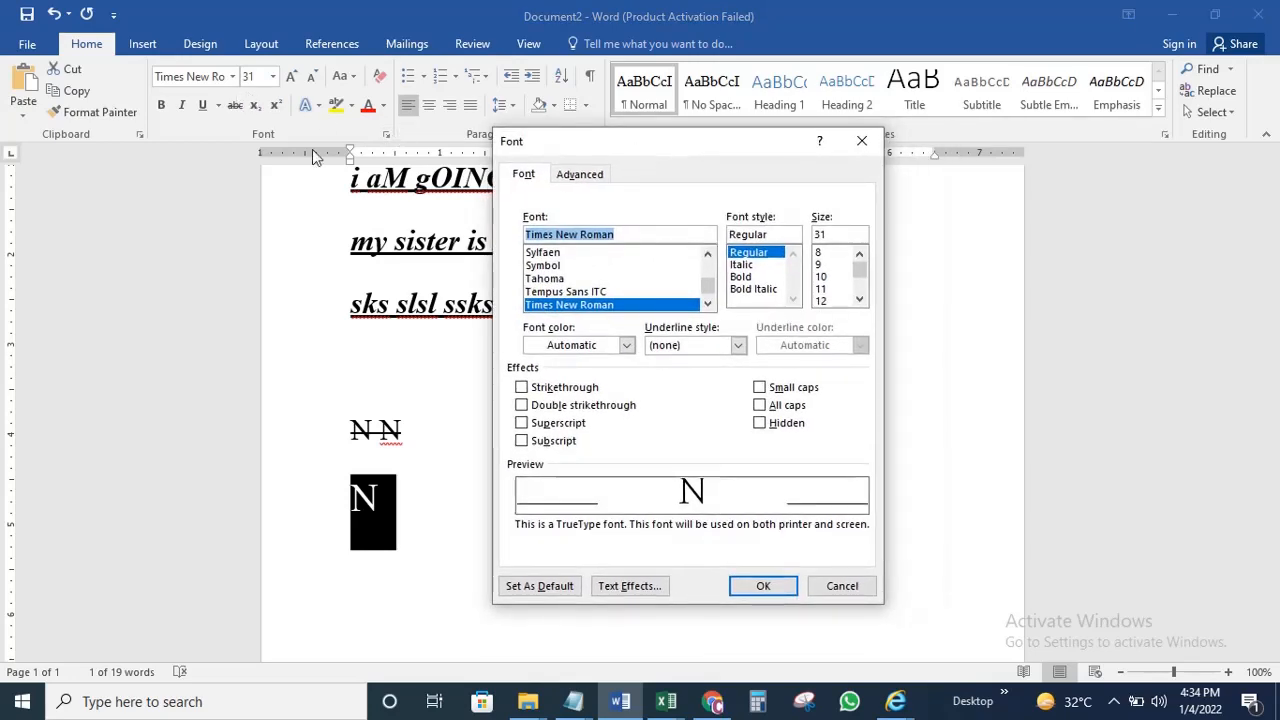
{"action": "left_click", "coordinate": [562, 409]}
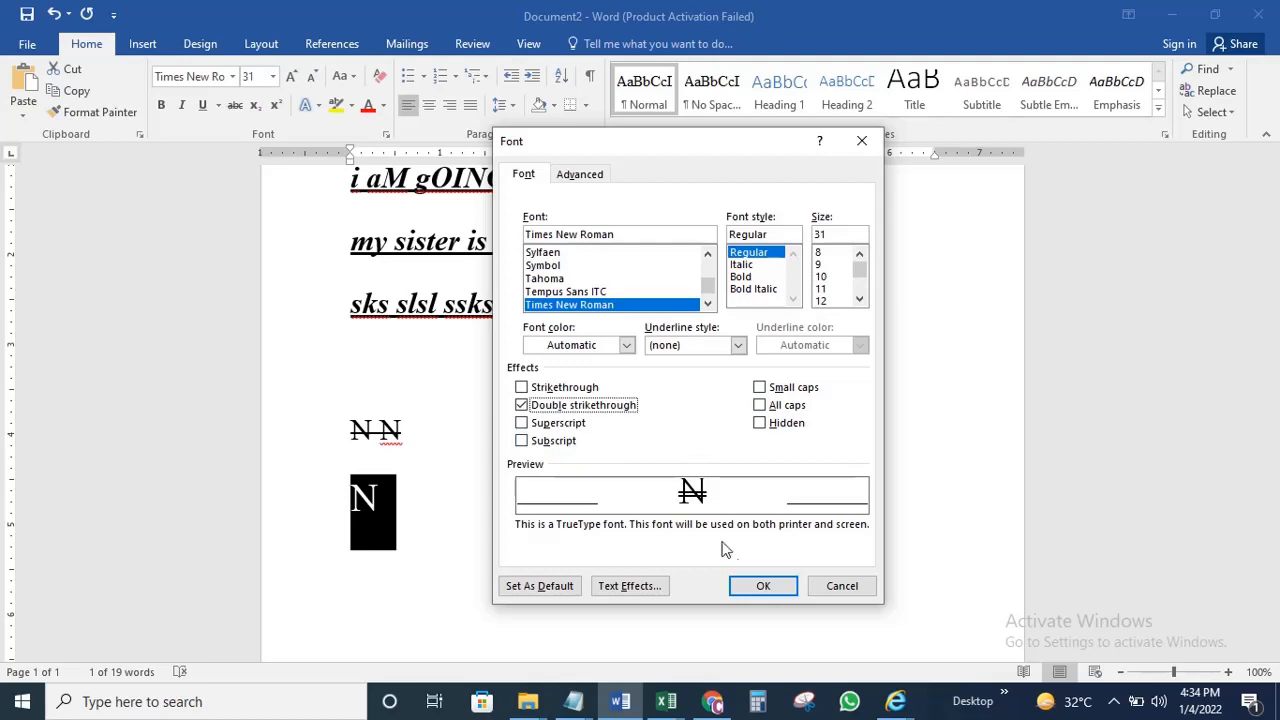
{"action": "left_click", "coordinate": [764, 587]}
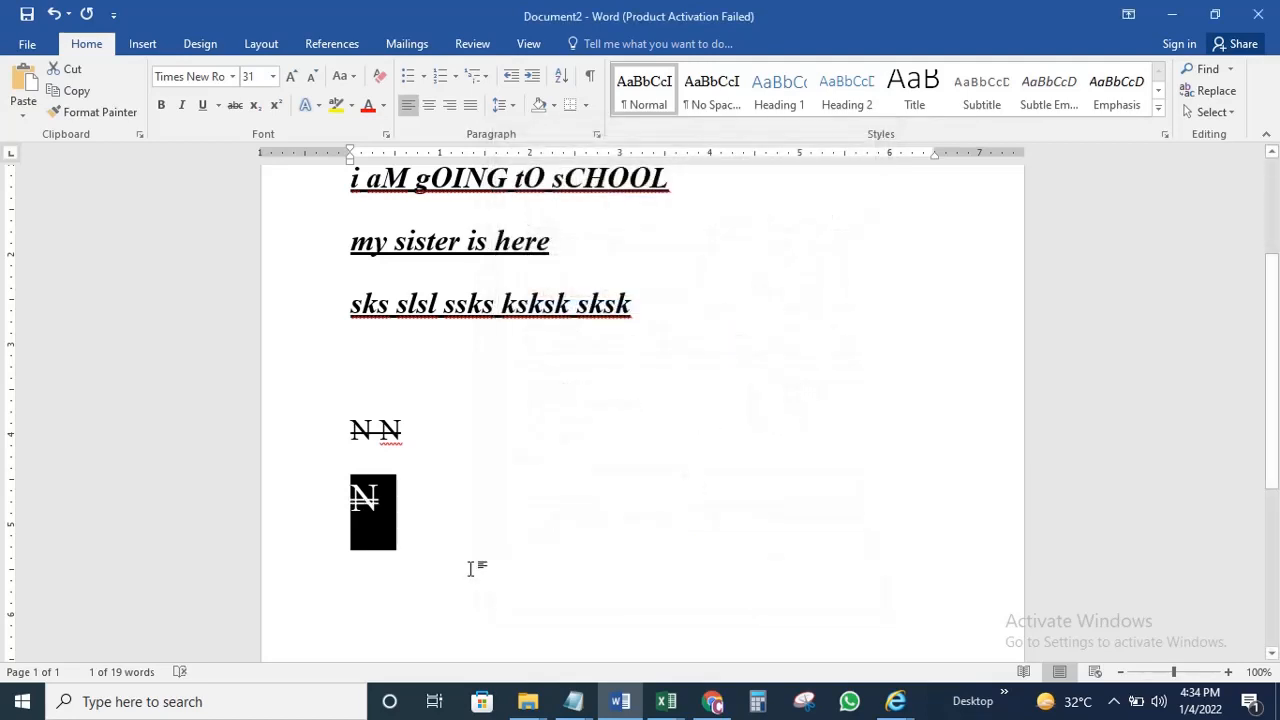
{"action": "left_click", "coordinate": [470, 568]}
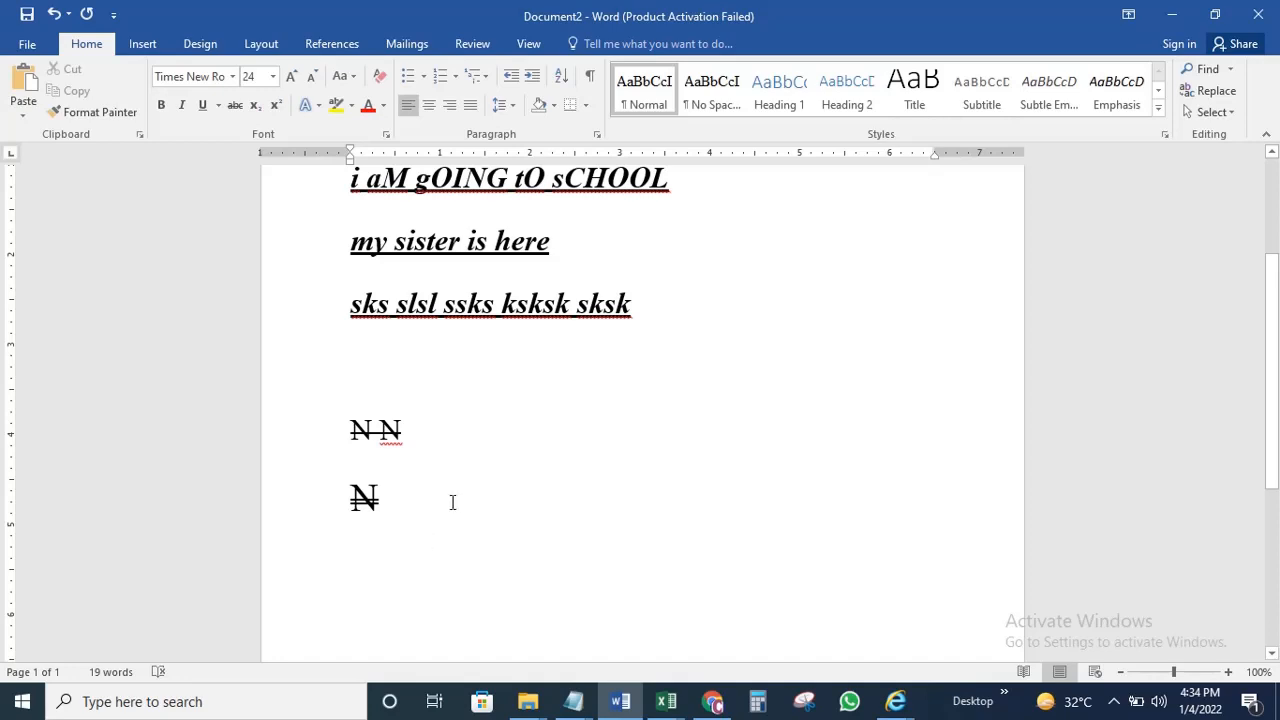
{"action": "left_click", "coordinate": [386, 466]}
{"action": "left_click", "coordinate": [397, 369]}
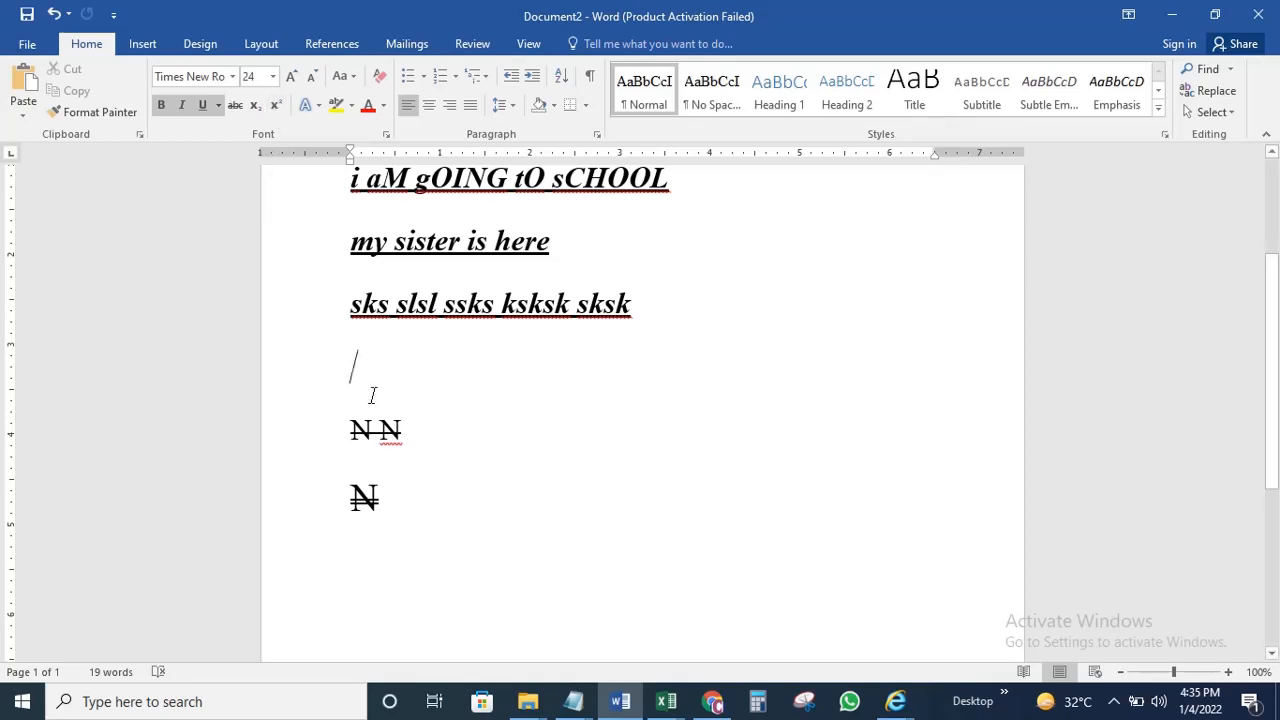
{"action": "type", "text": "2"}
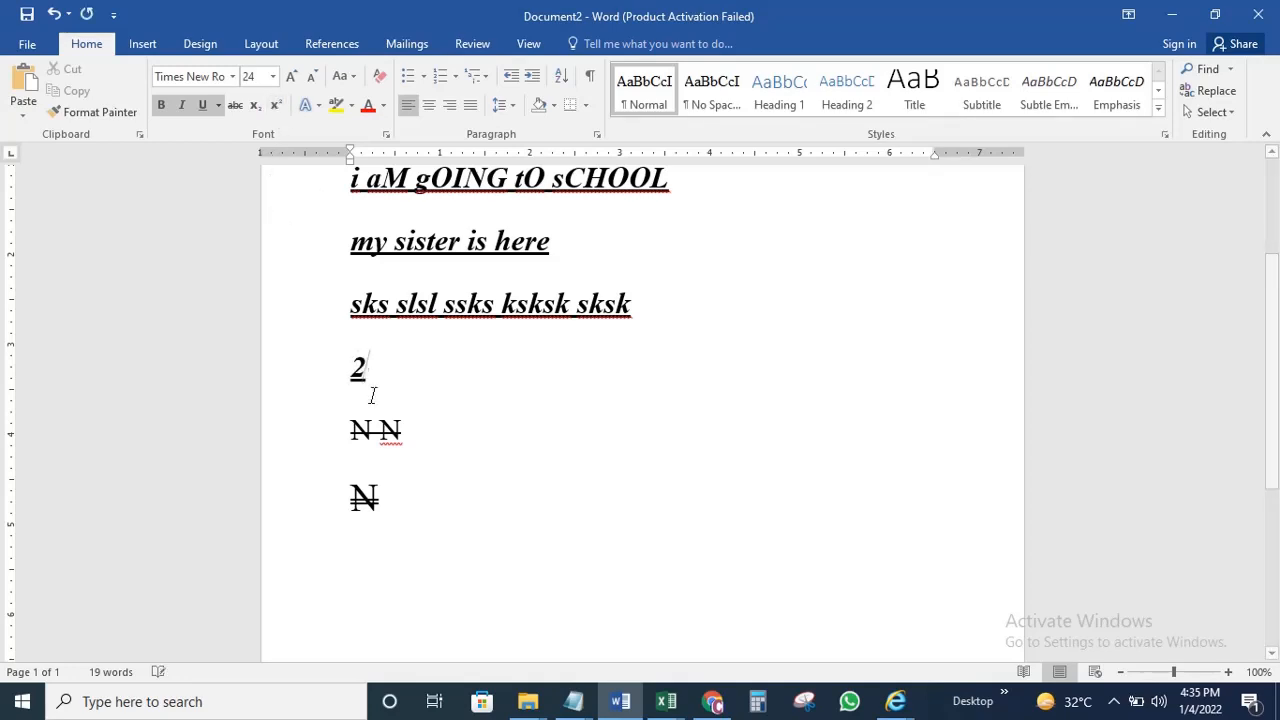
{"action": "key", "text": "BackSpace"}
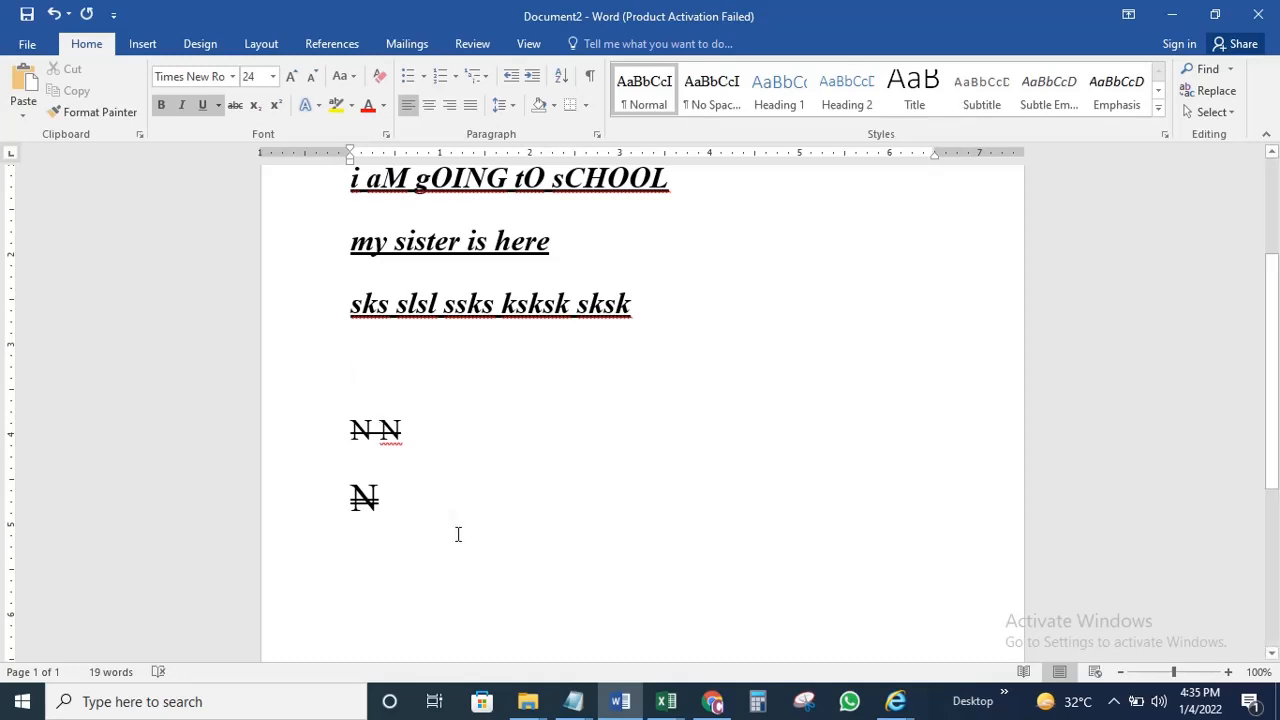
Enter the equation 2x2-5x = 6 on the line below the double-struck N
{"action": "left_click", "coordinate": [394, 560]}
{"action": "type", "text": "2"}
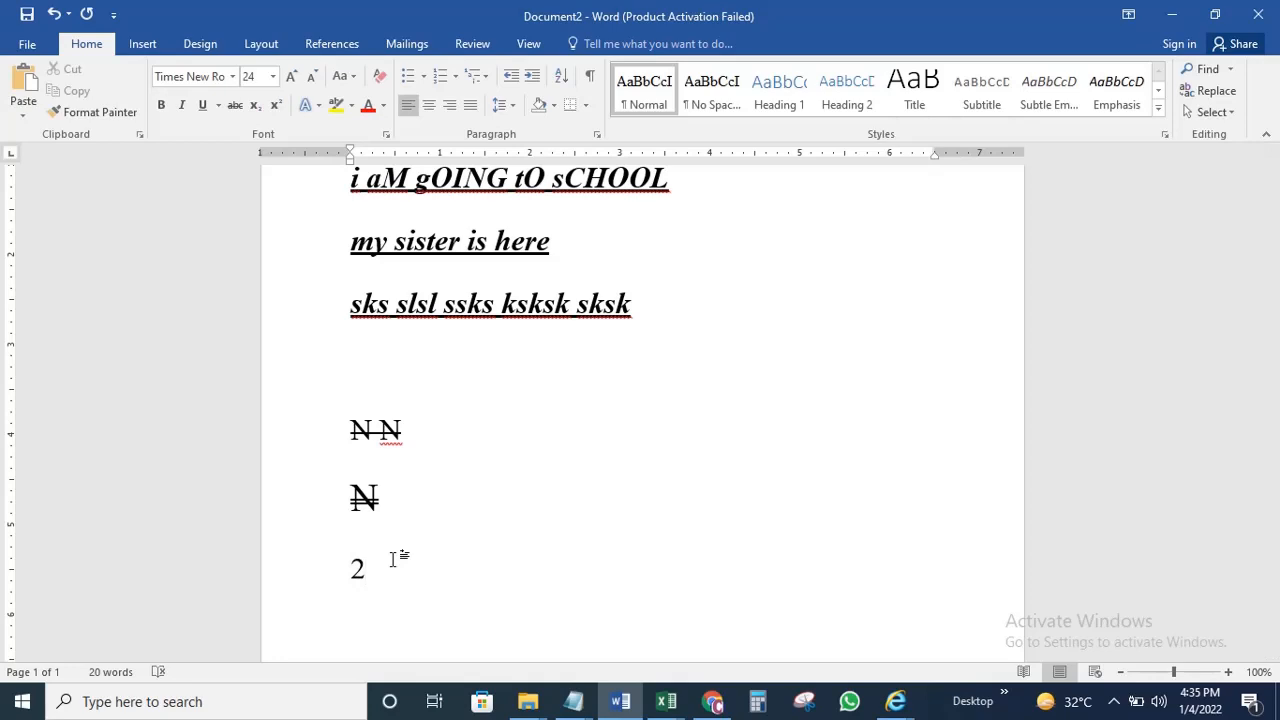
{"action": "type", "text": "x2-5x "}
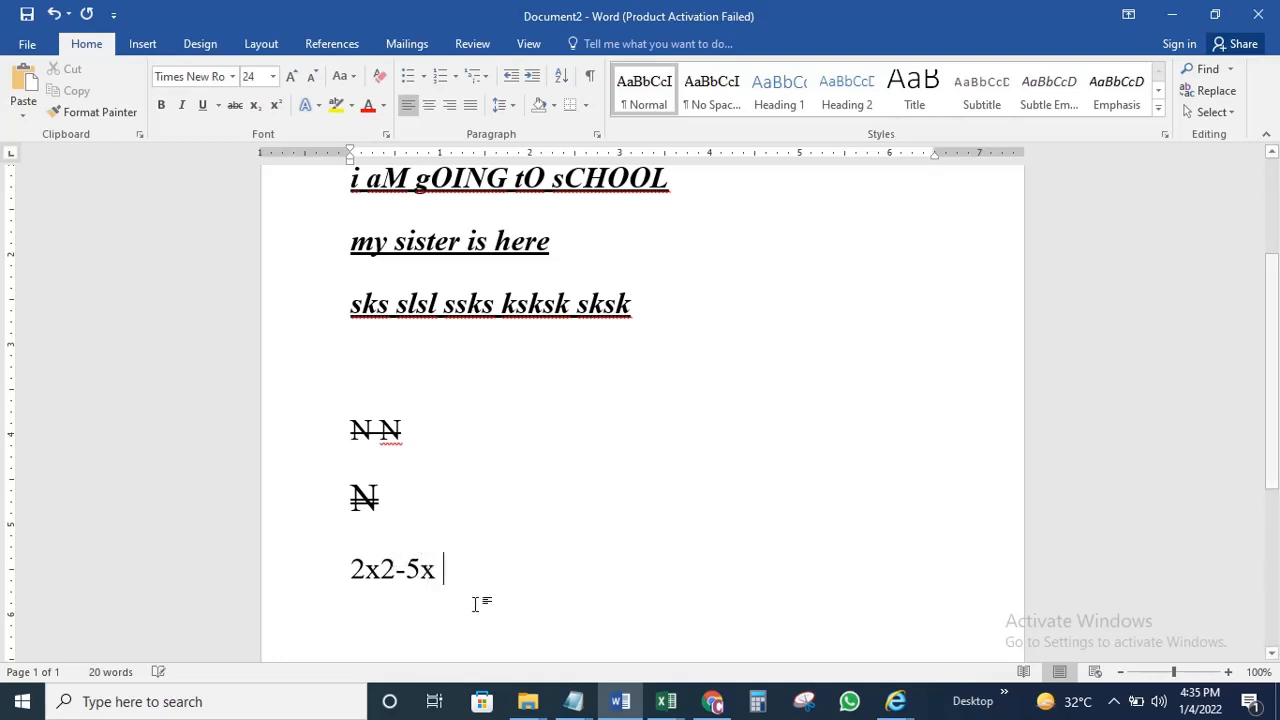
{"action": "type", "text": "= 6"}
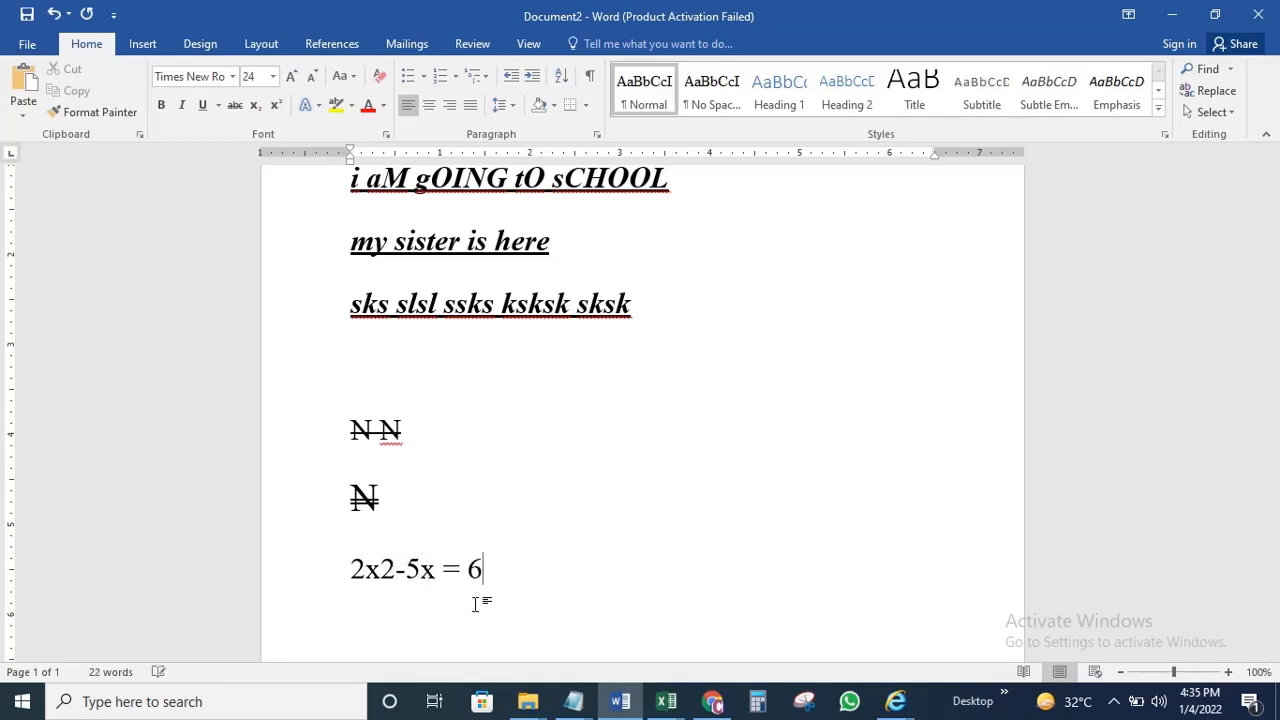
Format the 2 after the first x in the equation as superscript
{"action": "left_click", "coordinate": [381, 570]}
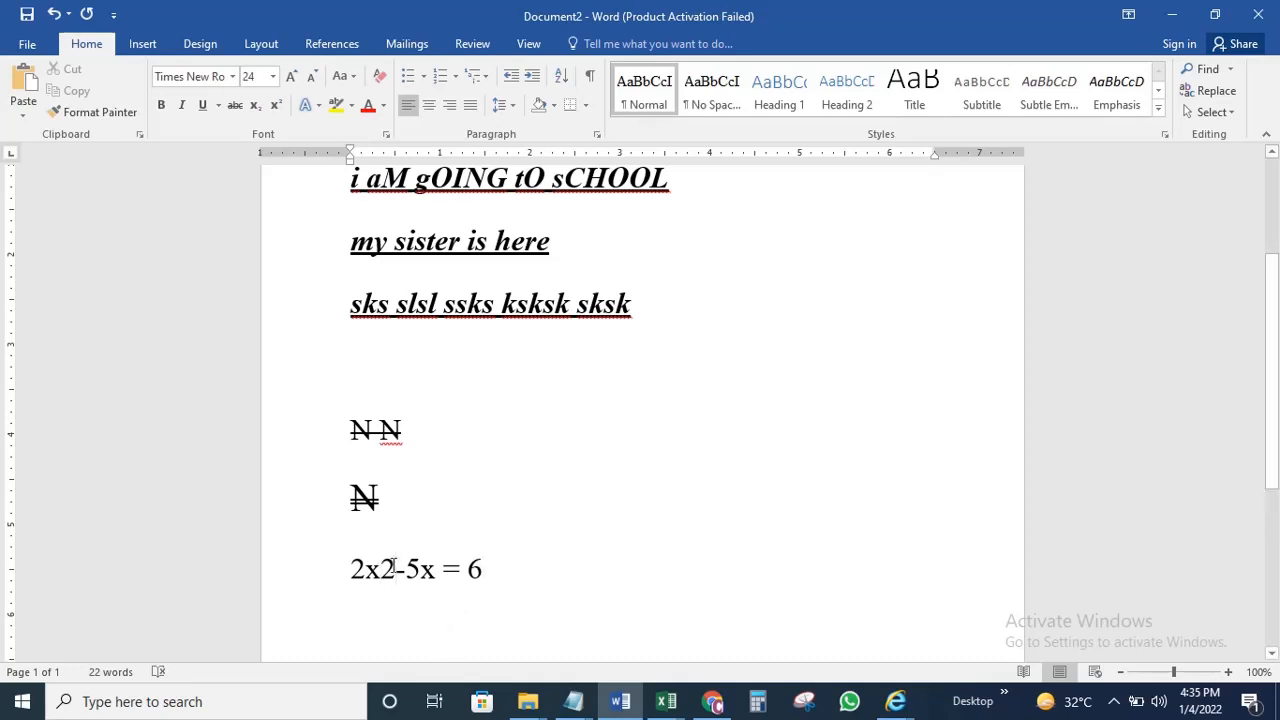
{"action": "left_click_drag", "start_coordinate": [381, 570], "coordinate": [396, 570]}
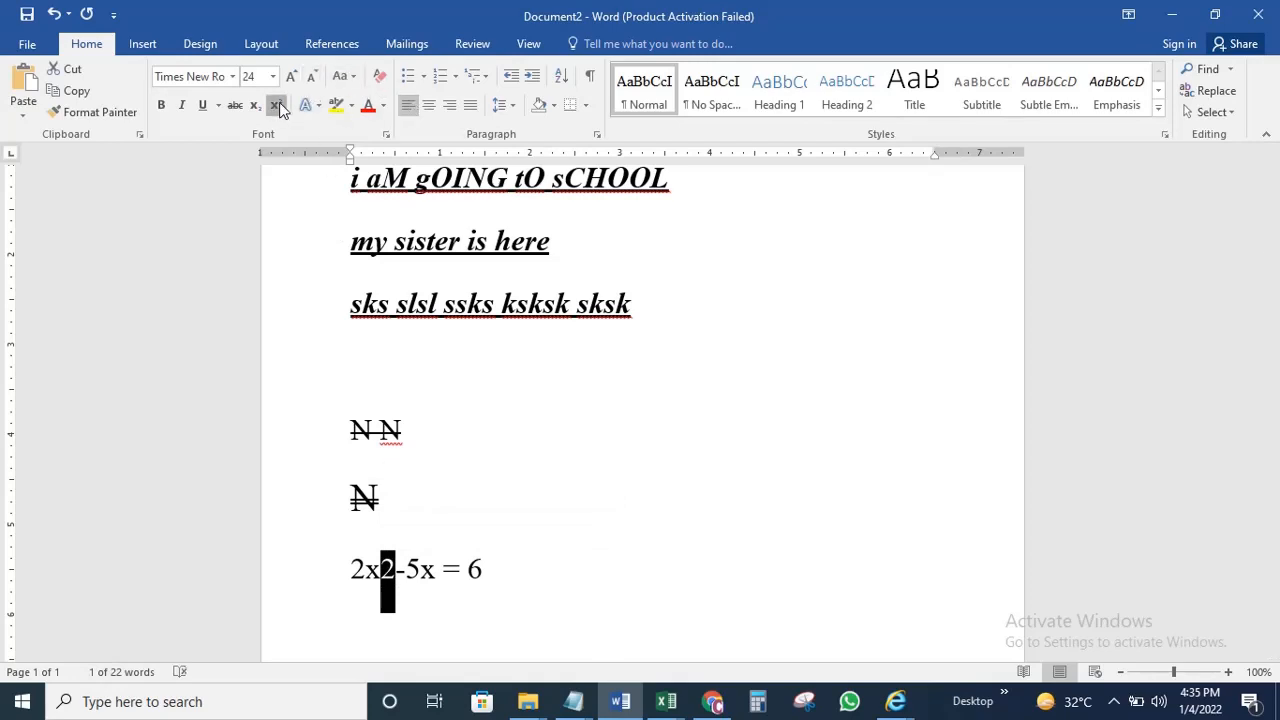
{"action": "left_click", "coordinate": [277, 104]}
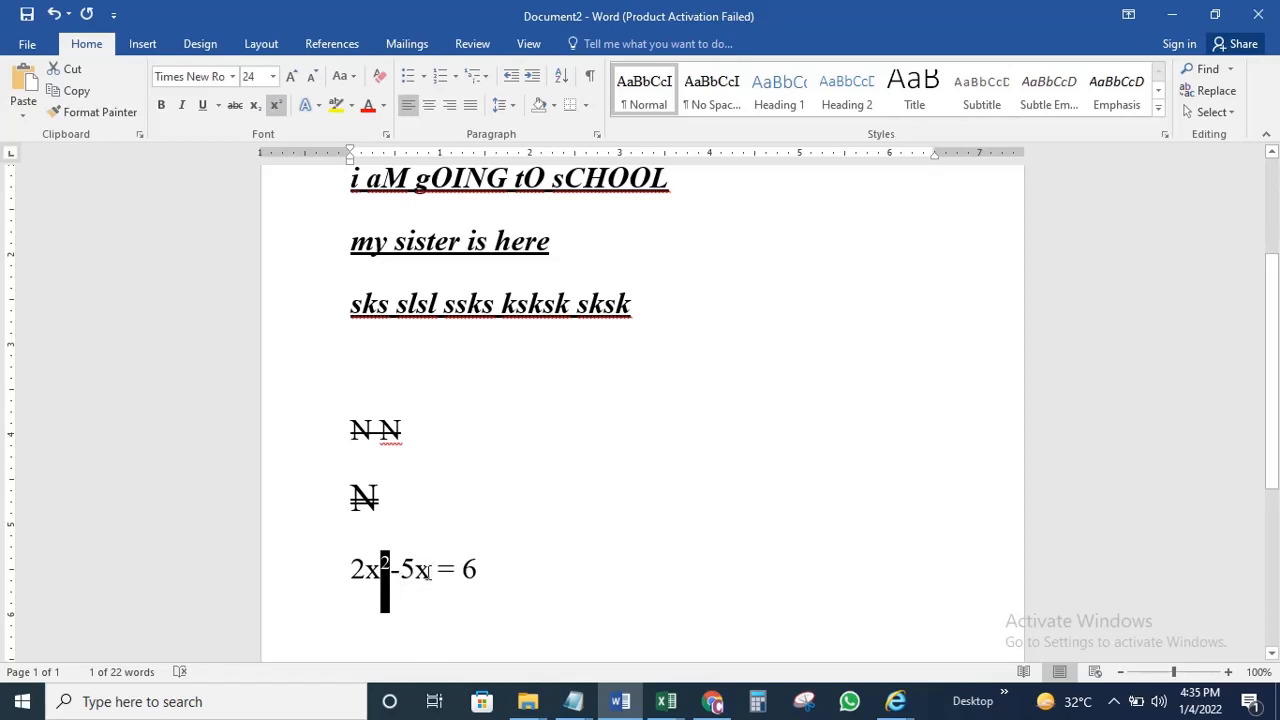
Add the text "Log210= 5" on a new line below the equation
{"action": "left_click", "coordinate": [428, 572]}
{"action": "key", "text": "Return"}
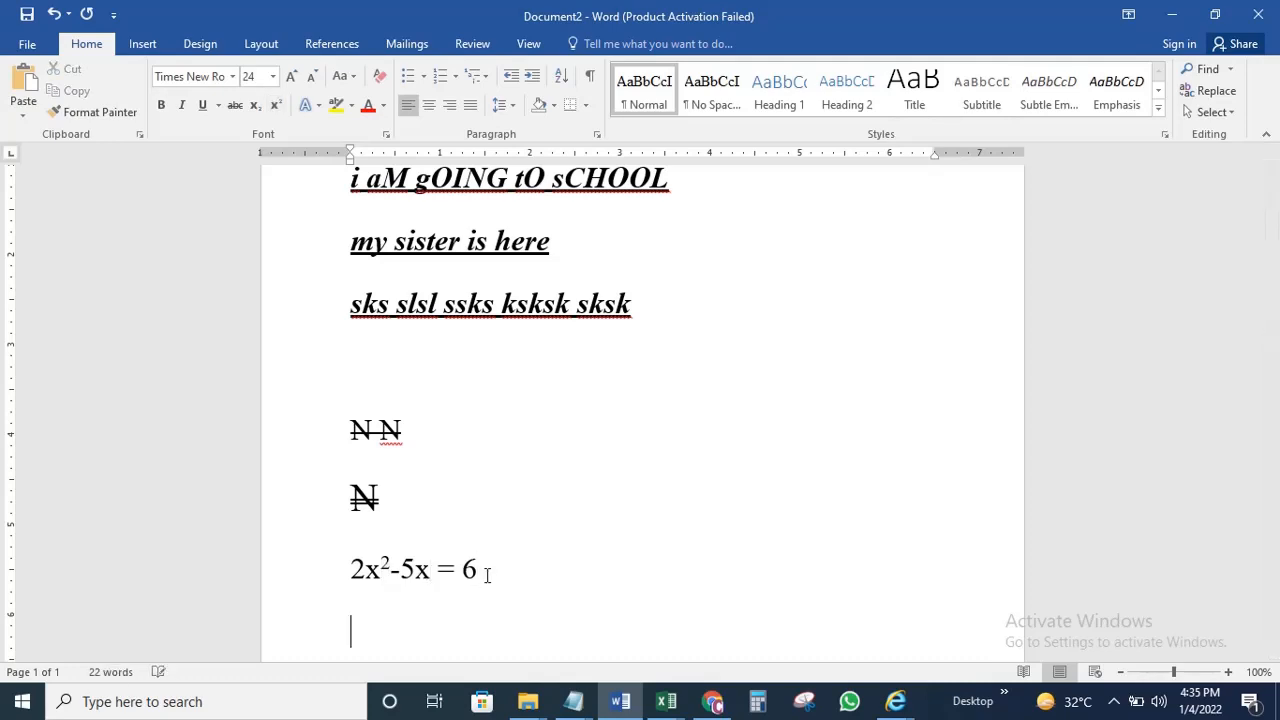
{"action": "type", "text": "Log21"}
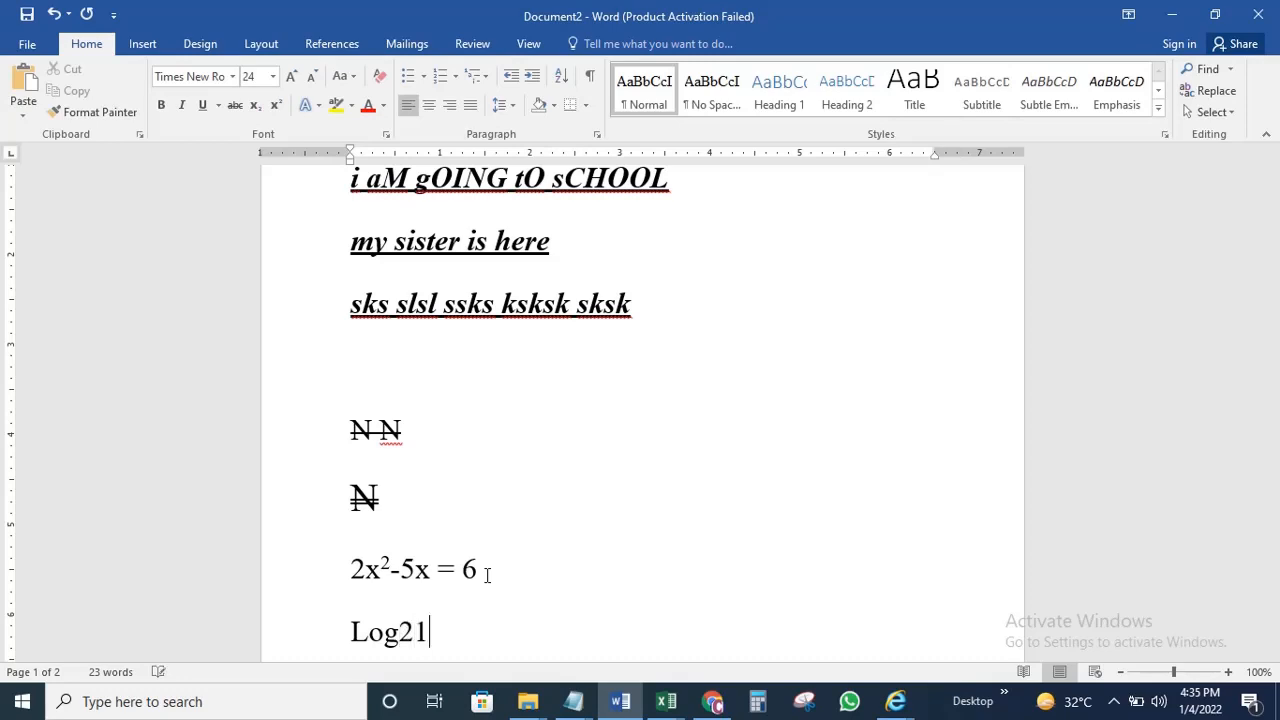
{"action": "type", "text": "0=  5"}
{"action": "key", "text": "Return"}
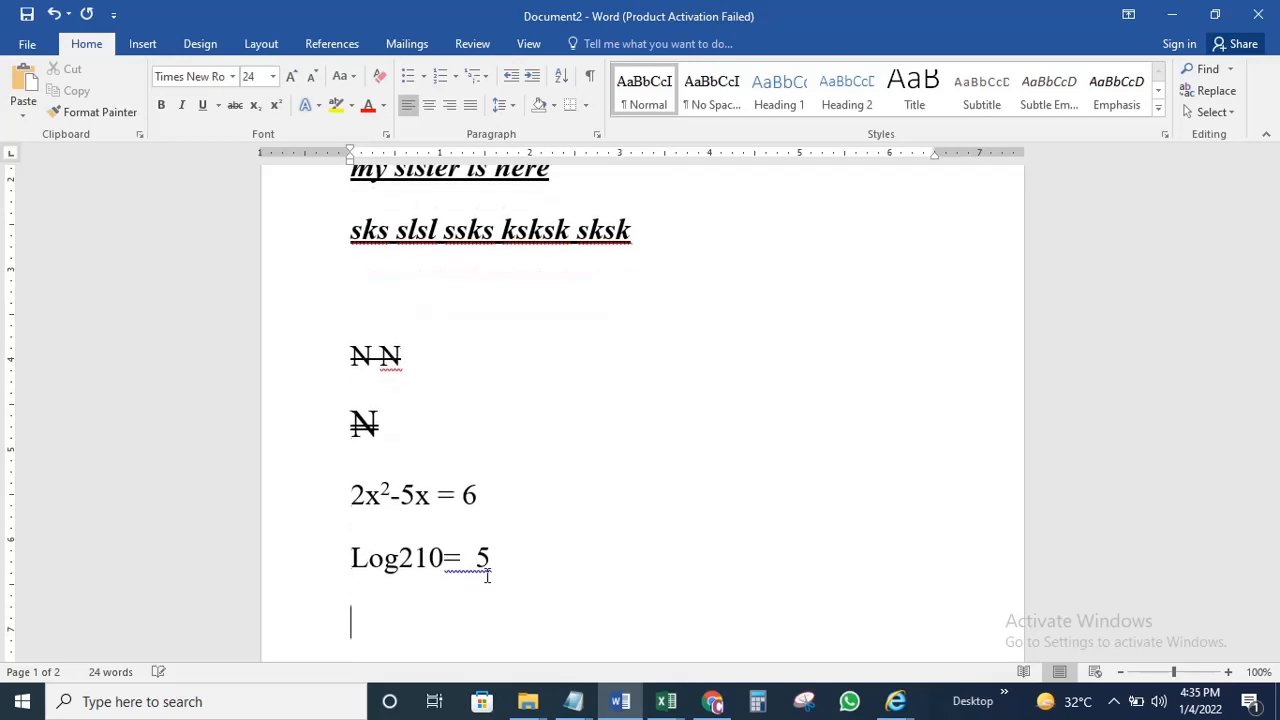
Insert a space before the equals sign in the Log line and format its 10 as subscript
{"action": "left_click", "coordinate": [414, 556]}
{"action": "left_click_drag", "start_coordinate": [414, 556], "coordinate": [400, 556]}
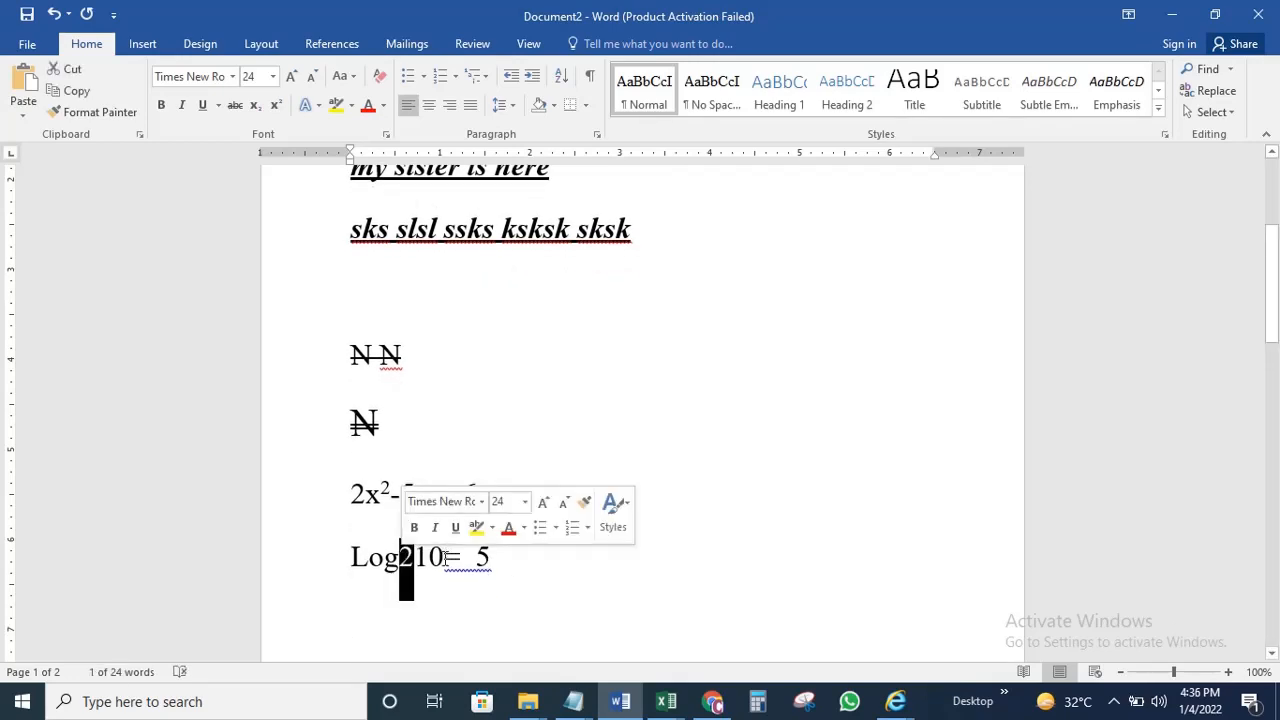
{"action": "left_click", "coordinate": [447, 556]}
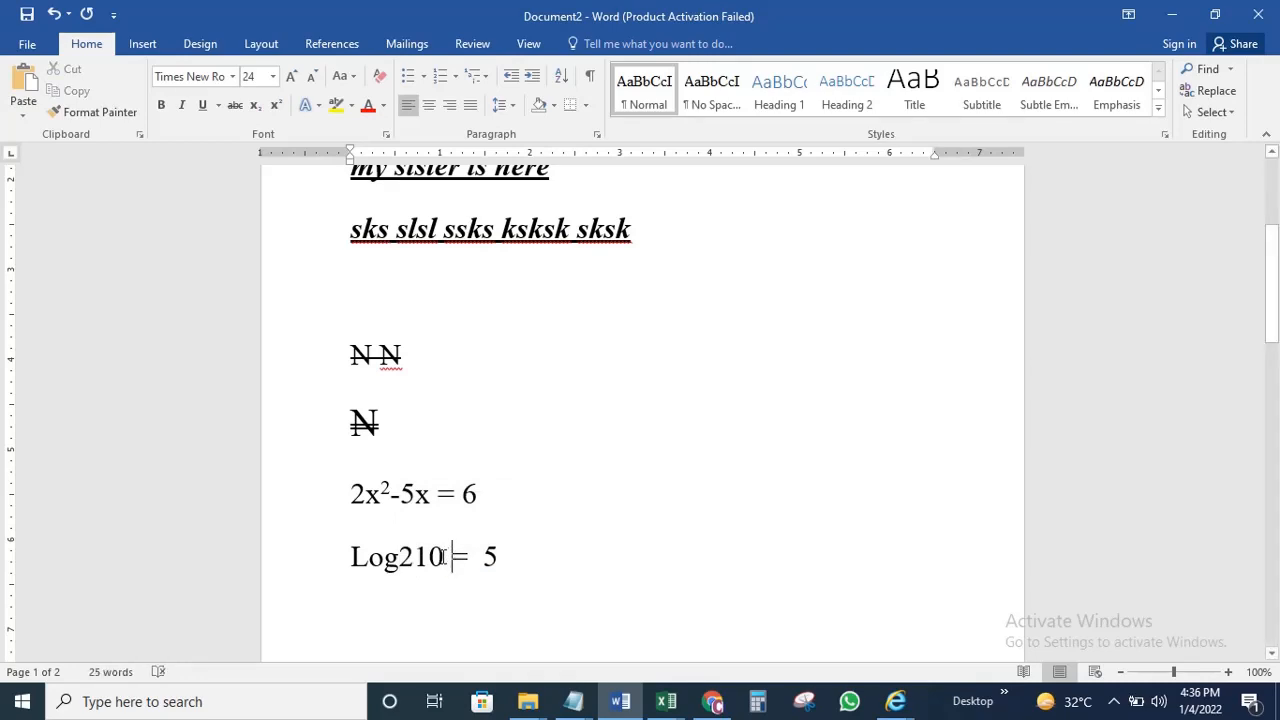
{"action": "left_click_drag", "start_coordinate": [447, 556], "coordinate": [421, 558]}
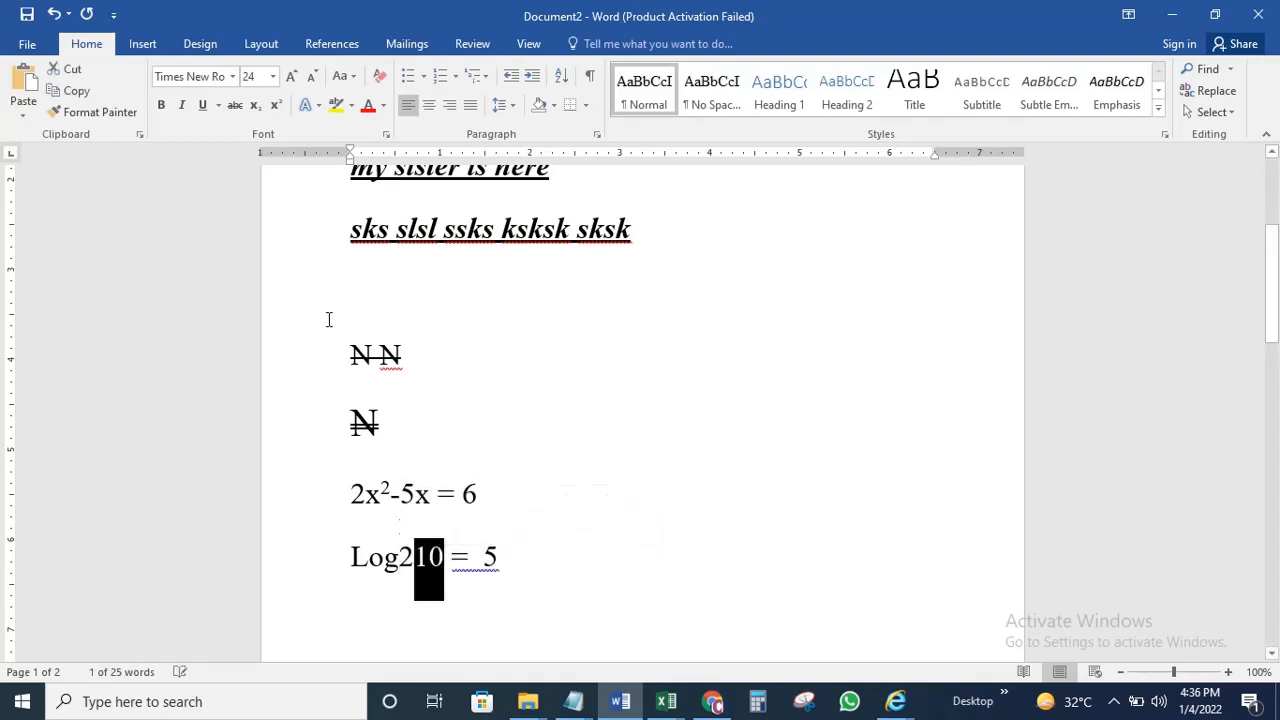
{"action": "left_click", "coordinate": [255, 106]}
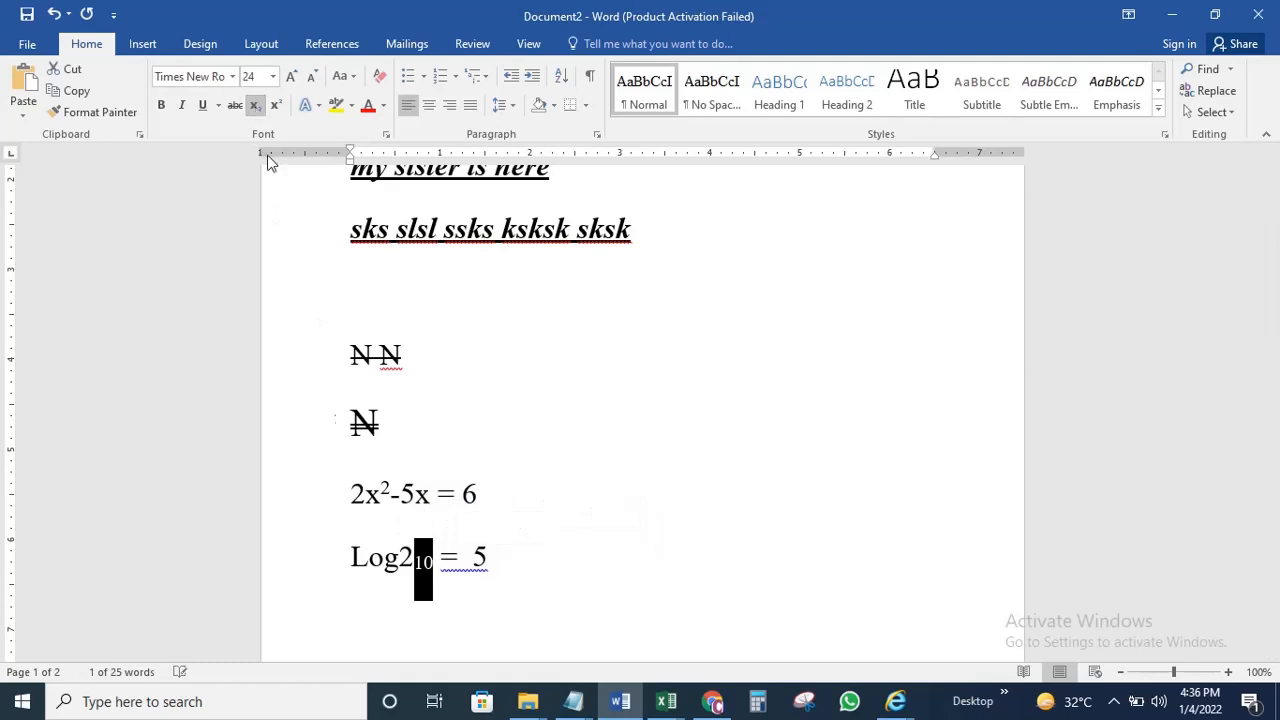
{"action": "left_click", "coordinate": [415, 562]}
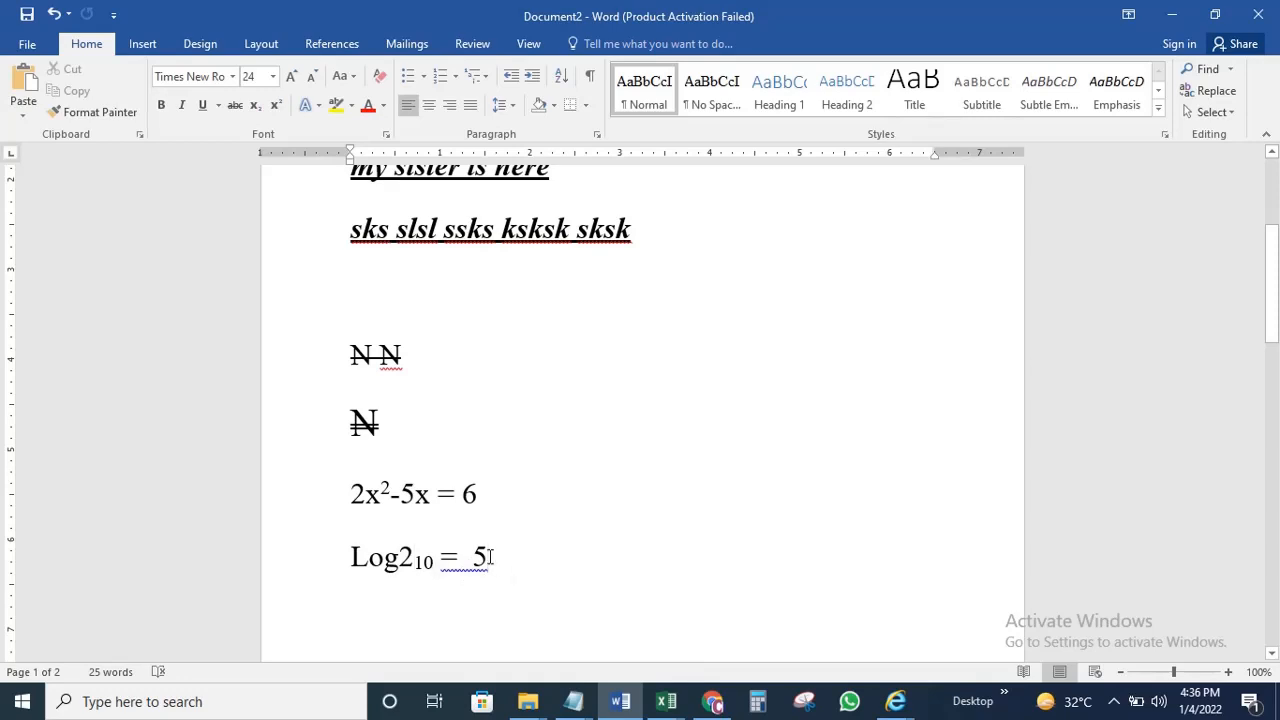
{"action": "key", "text": "Return"}
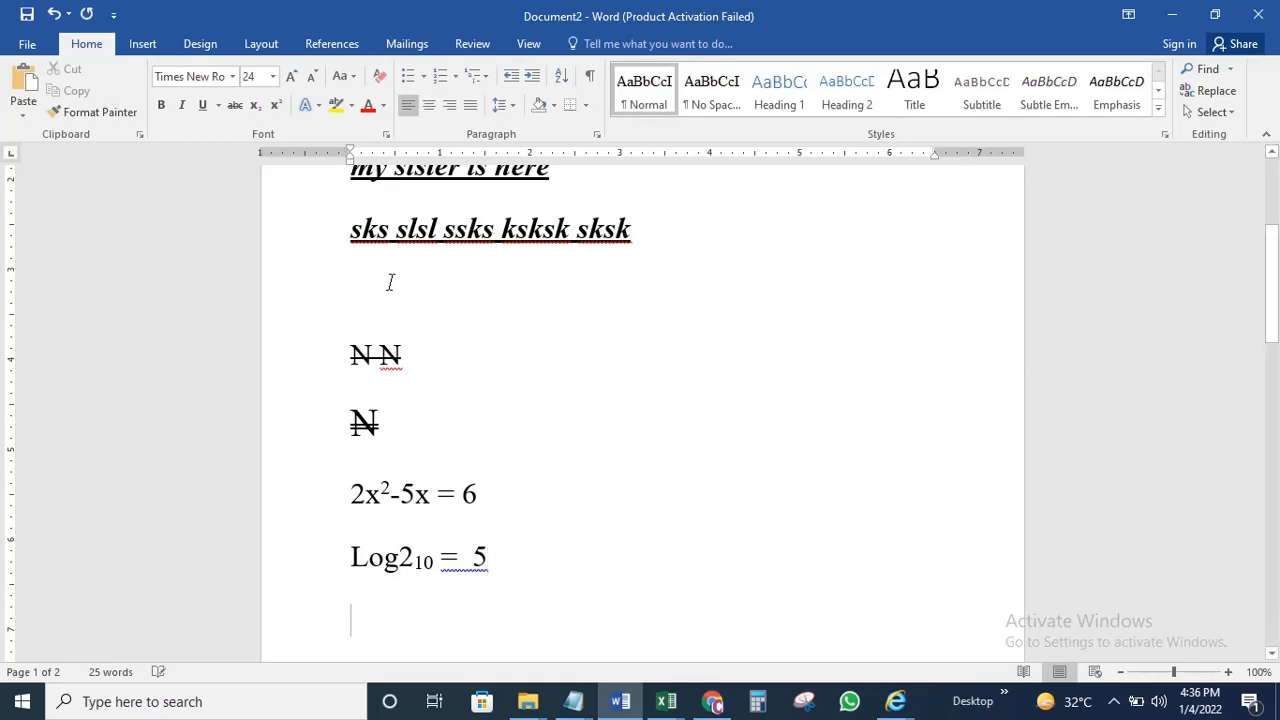
{"action": "left_click_drag", "start_coordinate": [1270, 306], "coordinate": [1268, 280]}
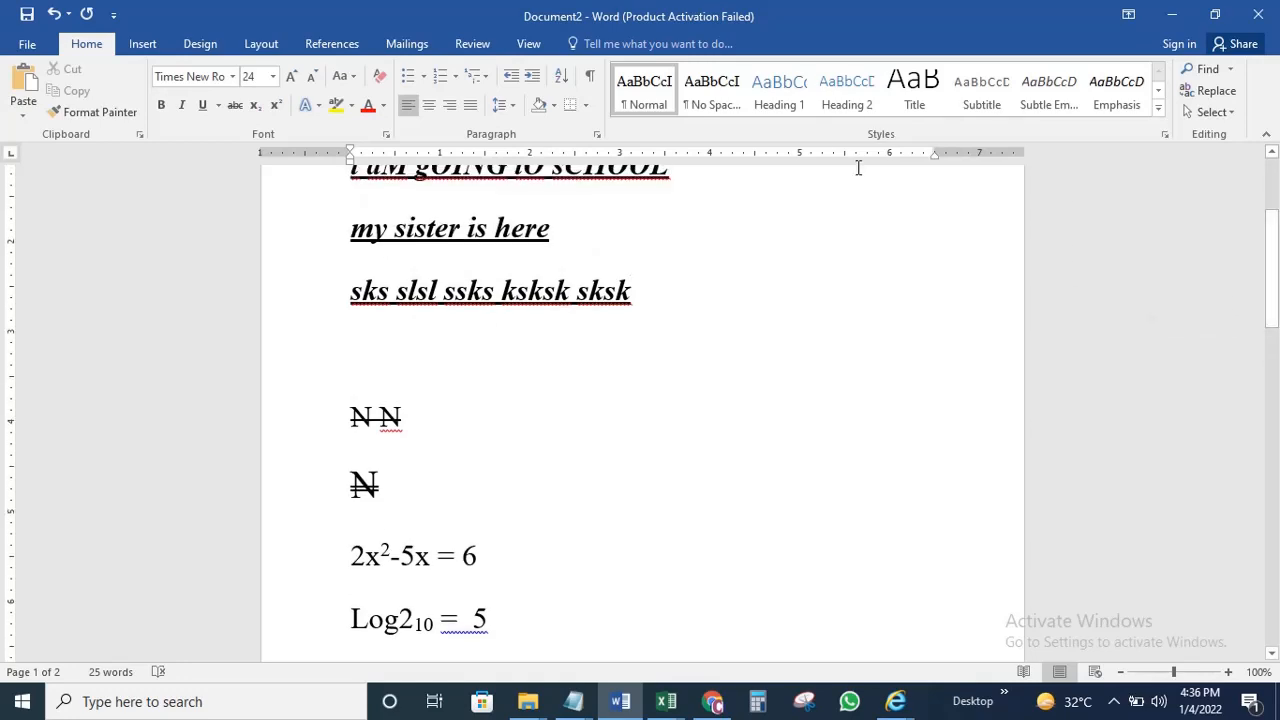
{"action": "left_click", "coordinate": [318, 105]}
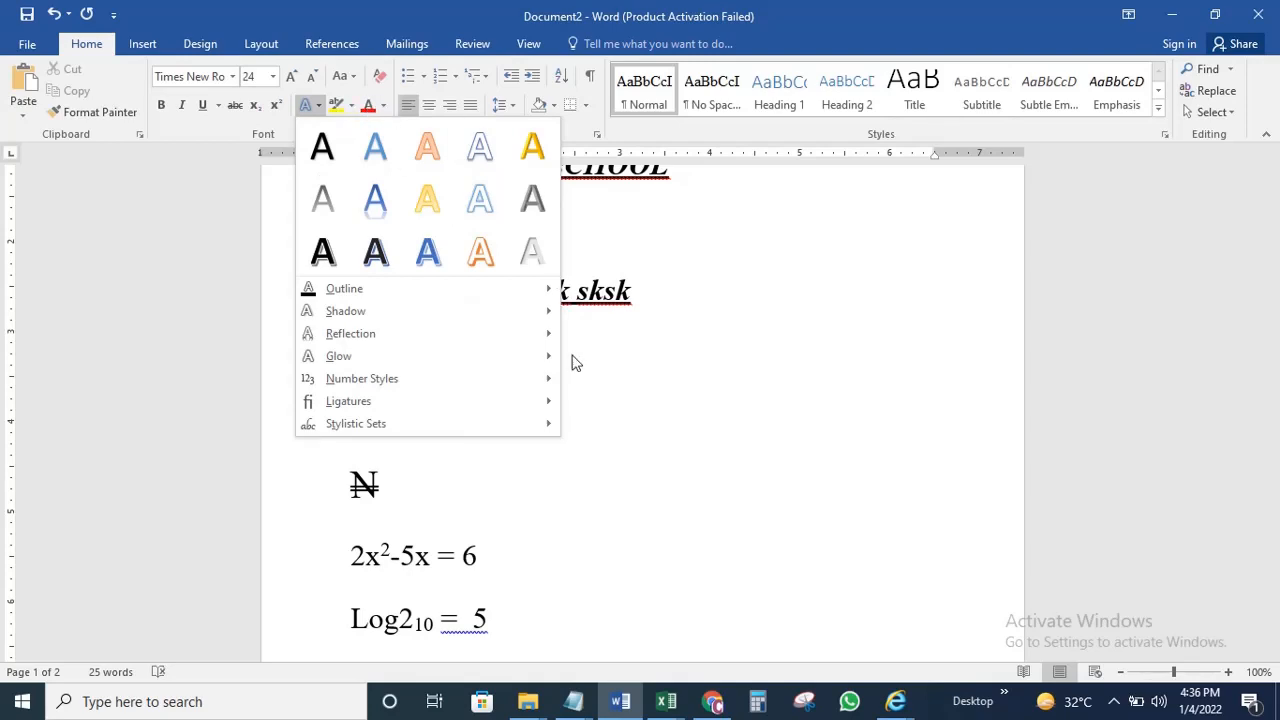
{"action": "left_click", "coordinate": [661, 420]}
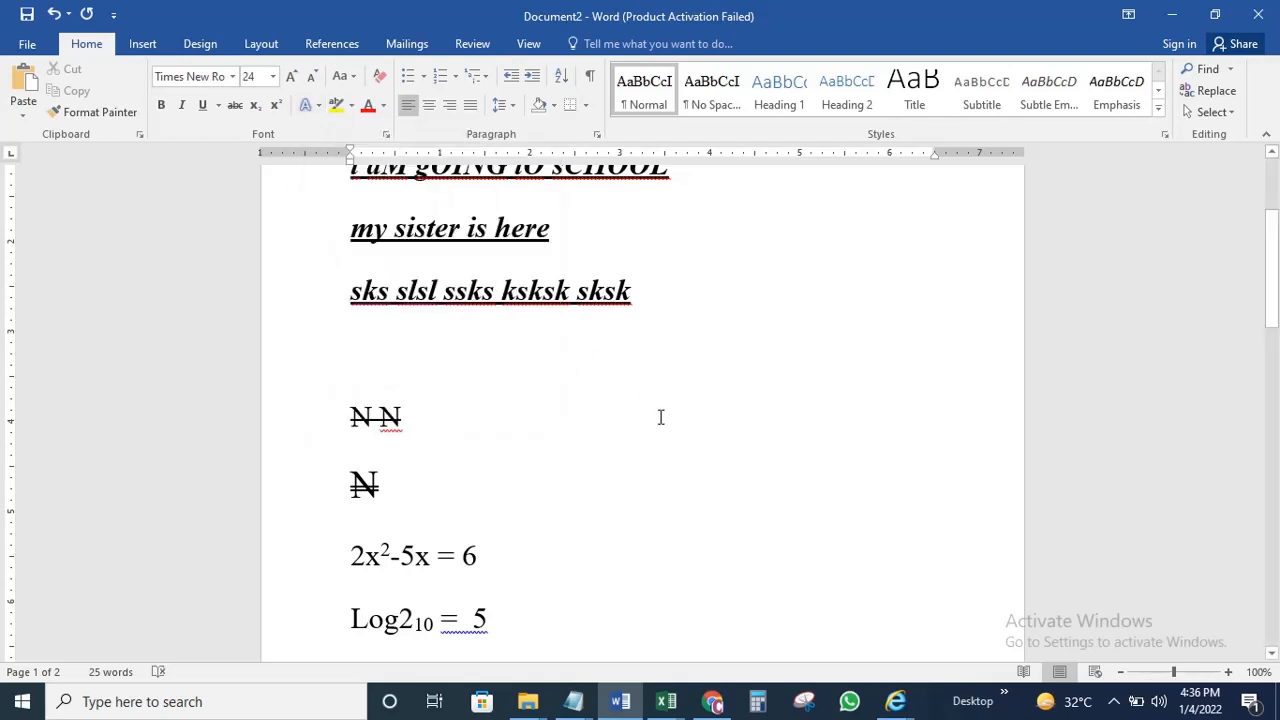
{"action": "left_click", "coordinate": [320, 110]}
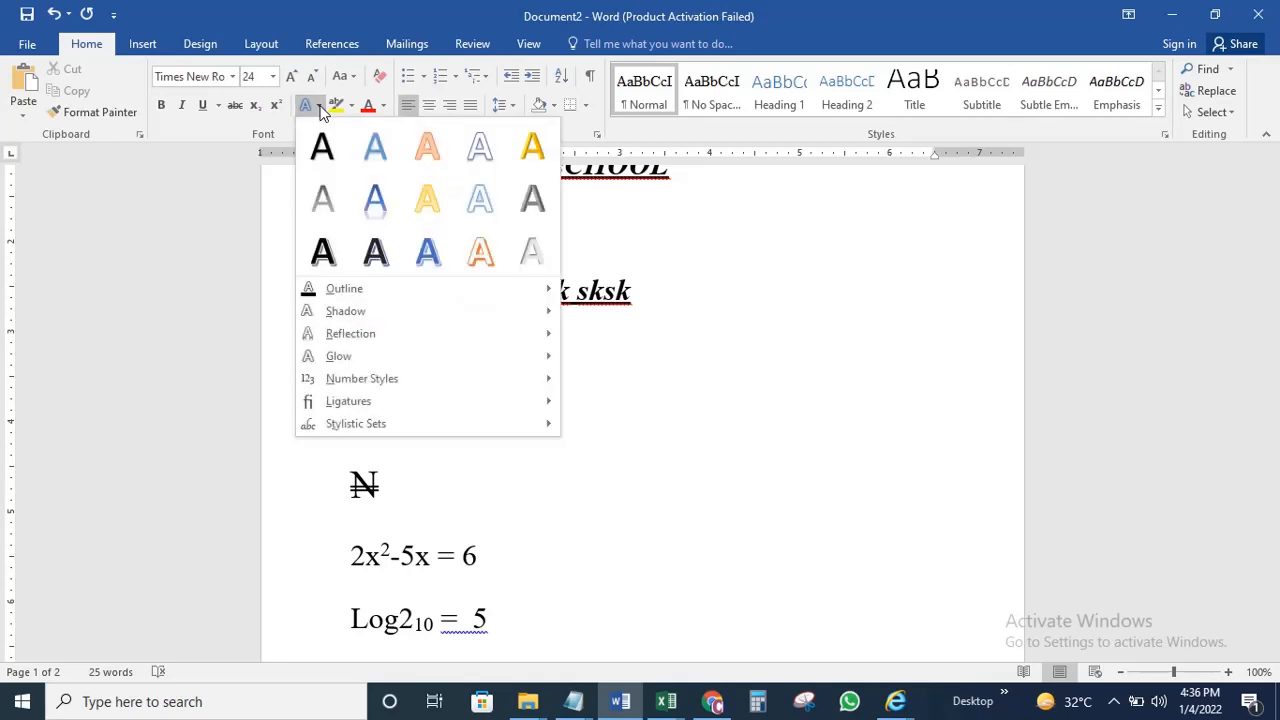
{"action": "left_click", "coordinate": [691, 355]}
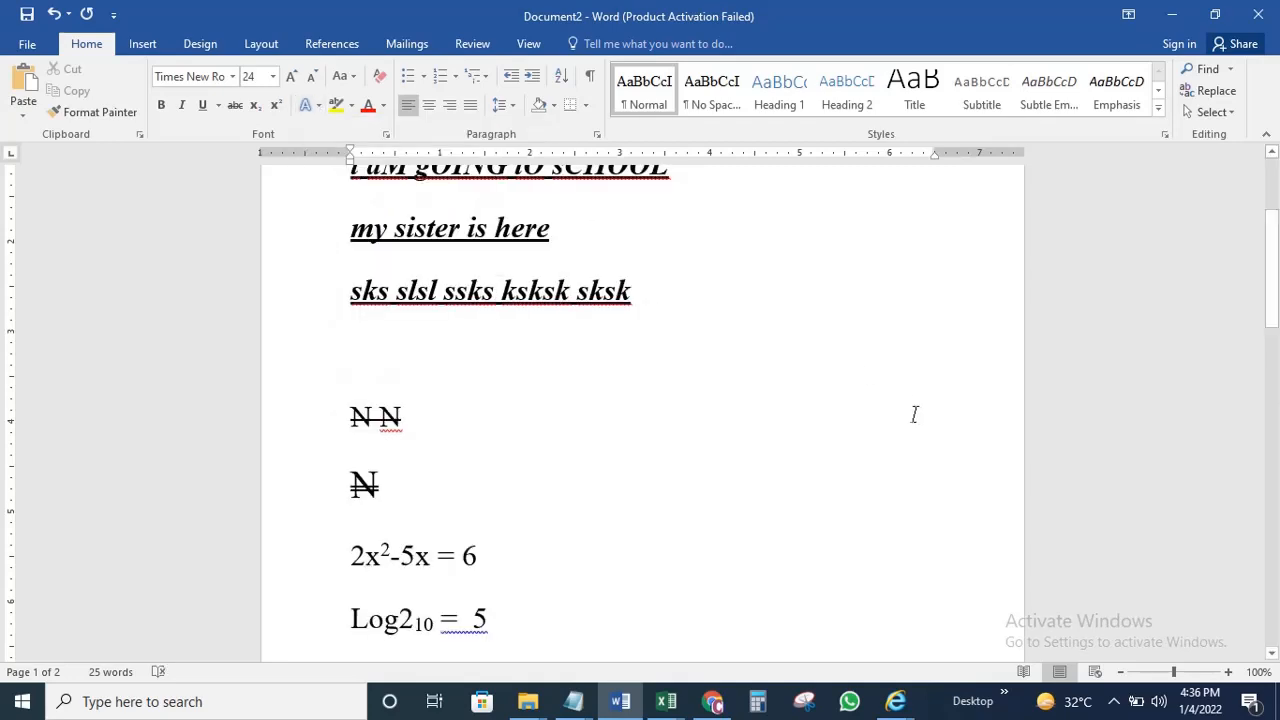
{"action": "left_click_drag", "start_coordinate": [1272, 292], "coordinate": [1273, 376]}
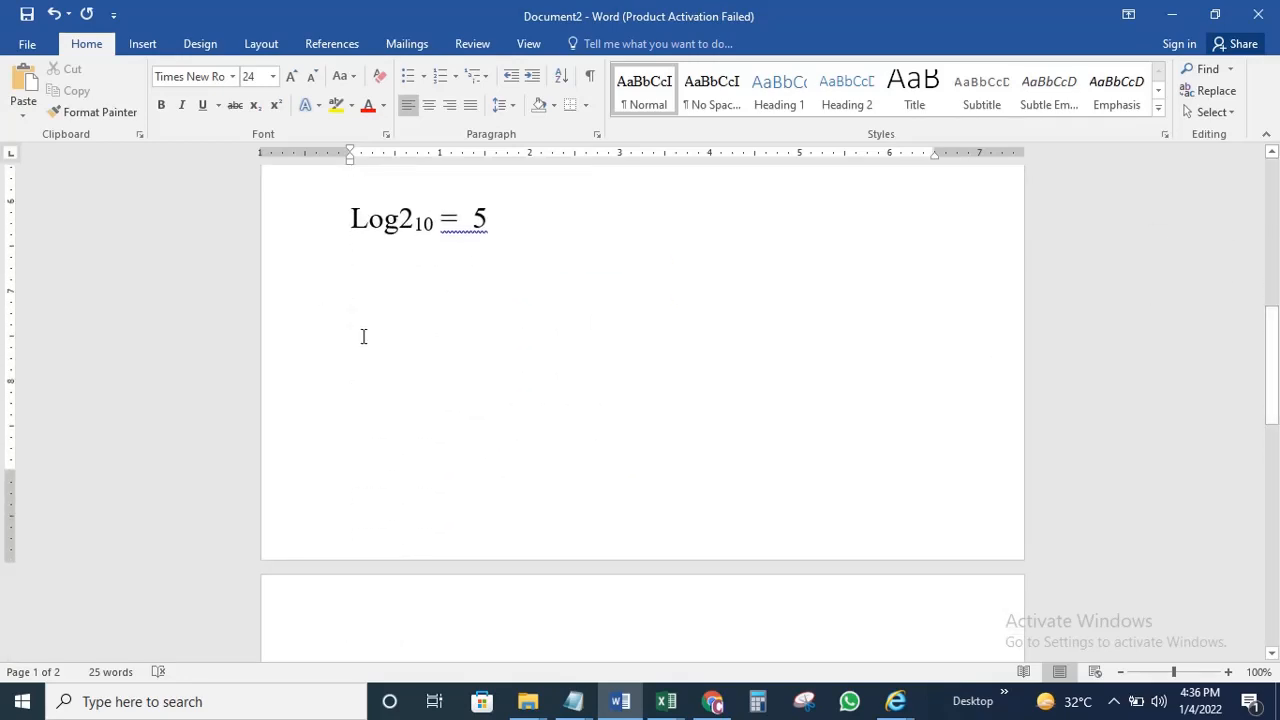
{"action": "type", "text": "Making"}
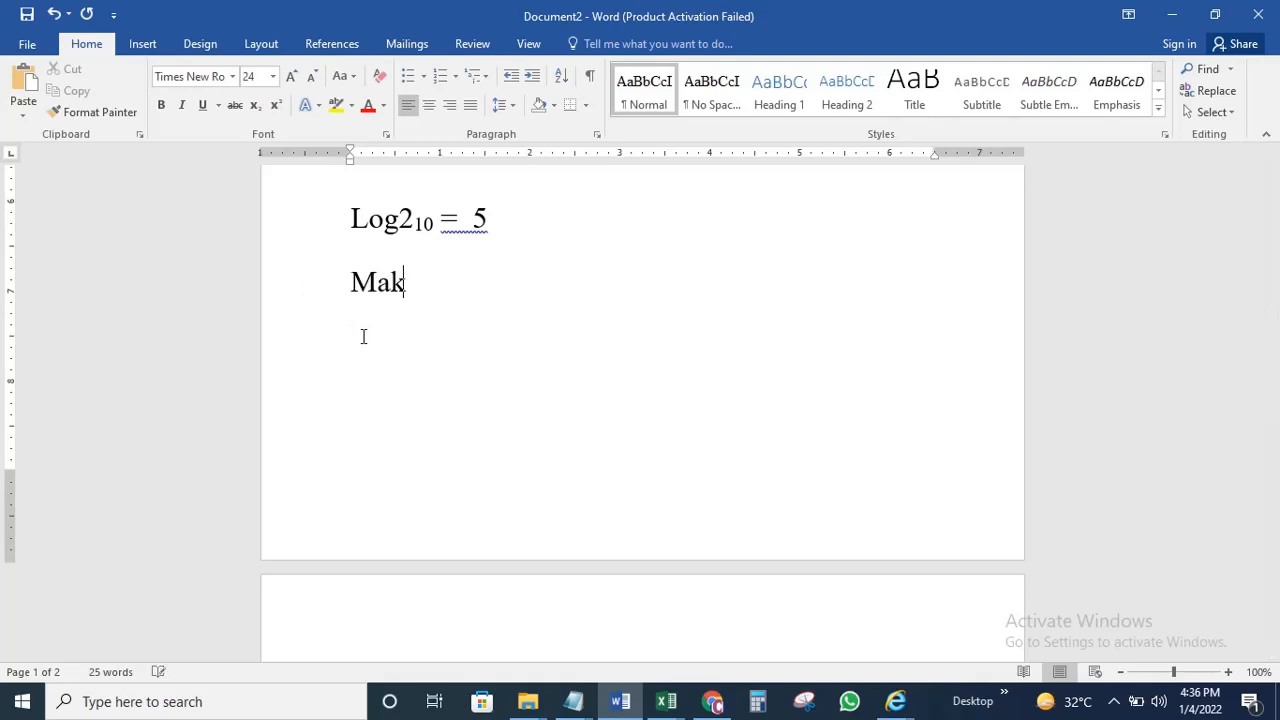
{"action": "key", "text": "BackSpace"}
{"action": "key", "text": "BackSpace"}
{"action": "key", "text": "BackSpace"}
{"action": "key", "text": "BackSpace"}
{"action": "key", "text": "BackSpace"}
{"action": "key", "text": "BackSpace"}
{"action": "key", "text": "BackSpace"}
Enter "TCI Library Affiliate Programme…." on the empty line below the Log expression
{"action": "type", "text": "TCI L"}
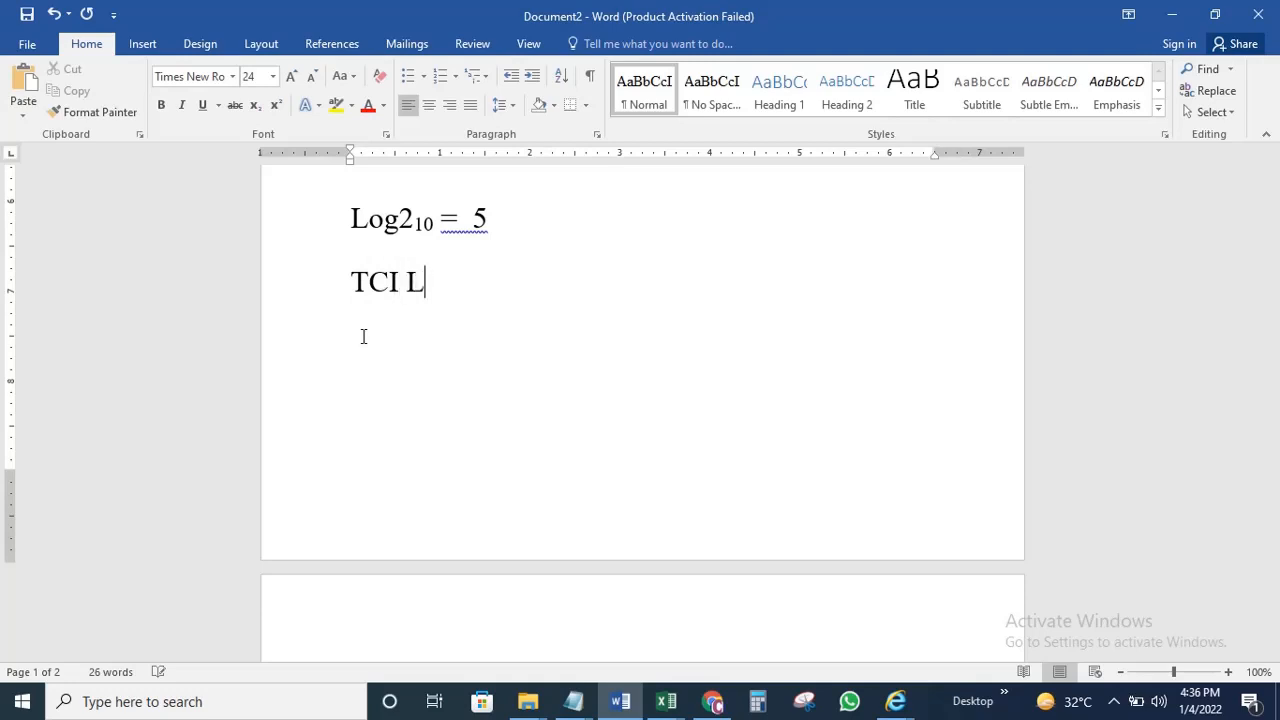
{"action": "type", "text": "ibrary Affiliat"}
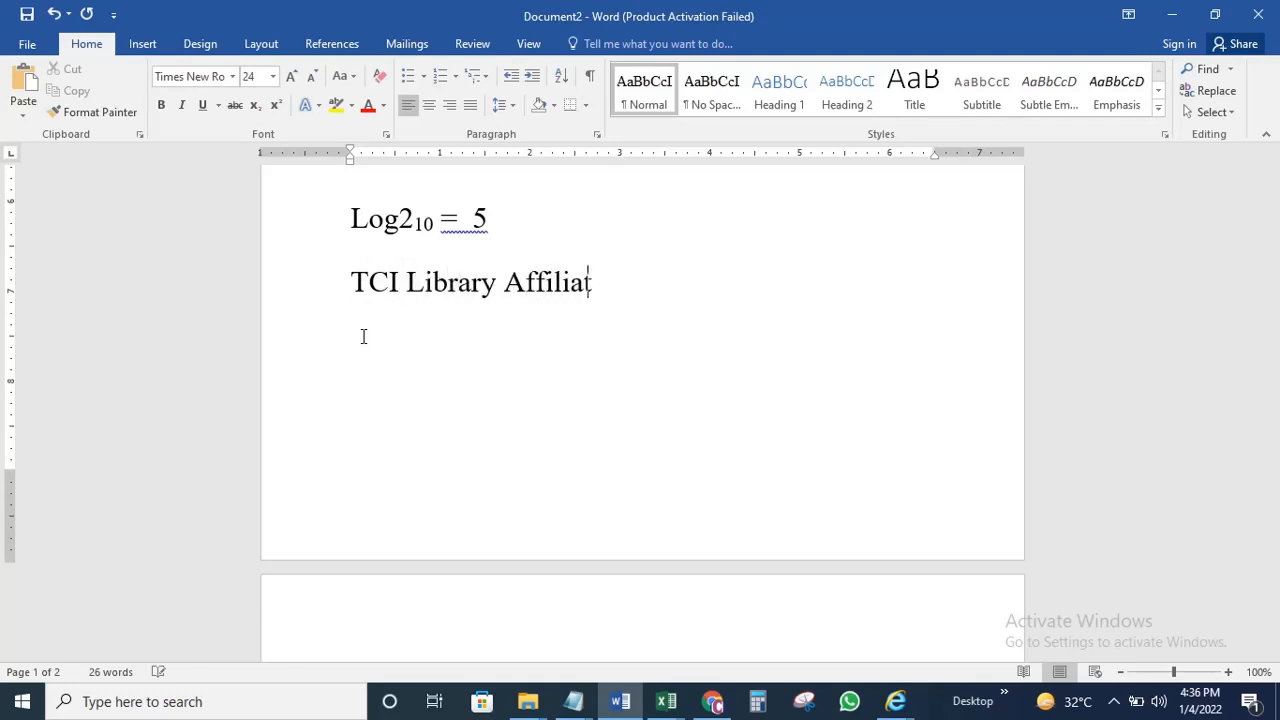
{"action": "type", "text": "e Programme"}
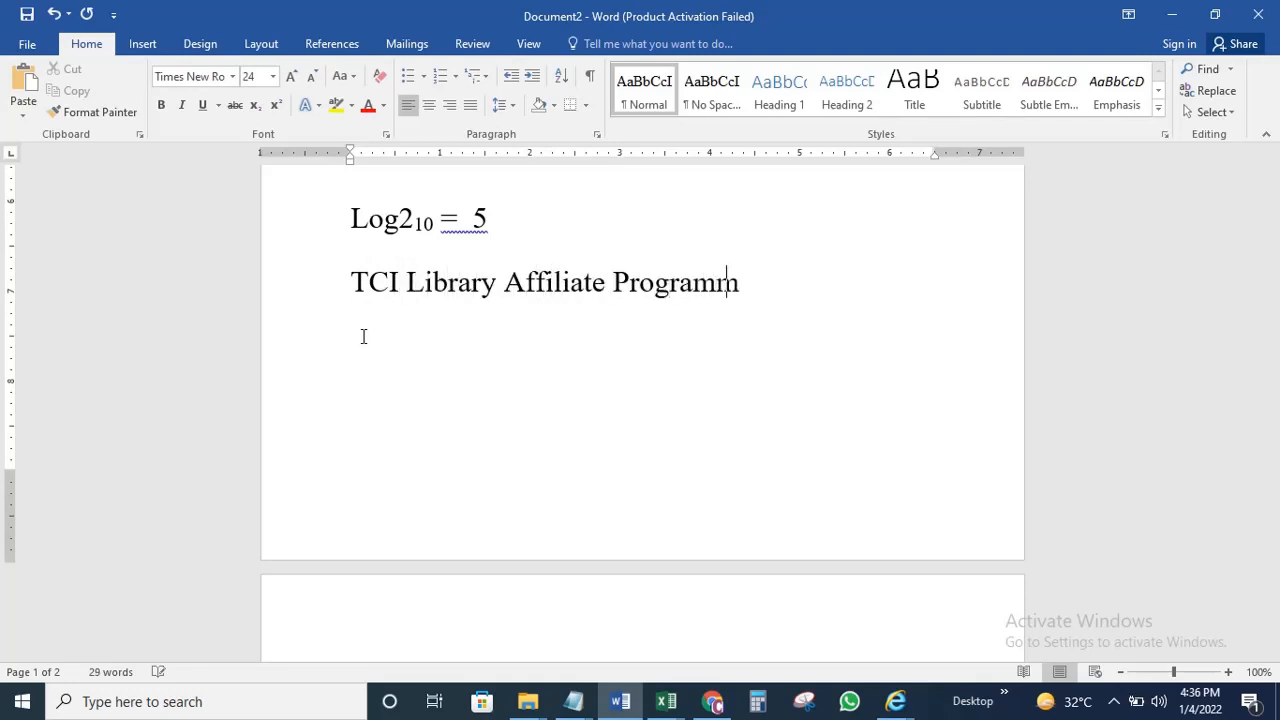
{"action": "left_click", "coordinate": [557, 287]}
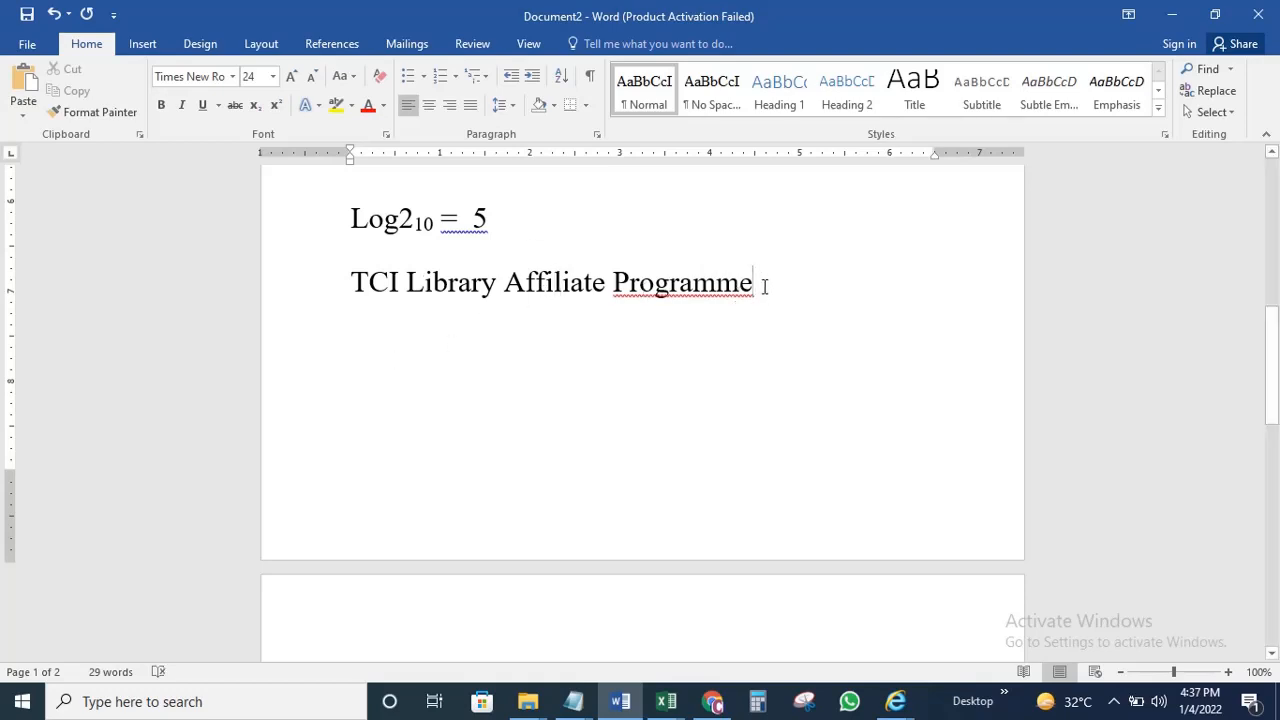
{"action": "left_click", "coordinate": [764, 287]}
{"action": "type", "text": "..."}
Apply the blue shadowed text effect preset to the words TCI Library Affiliate Programme, excluding the trailing dots, and deselect them
{"action": "left_click_drag", "start_coordinate": [355, 282], "coordinate": [737, 285]}
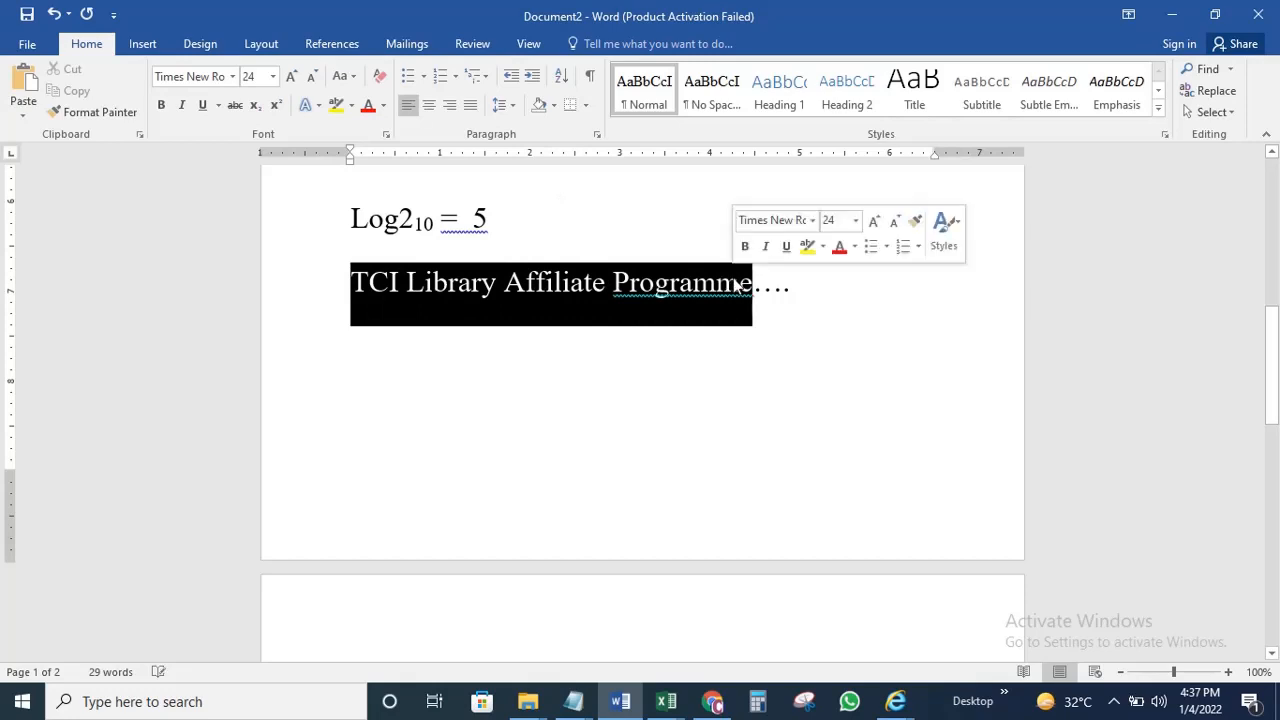
{"action": "left_click", "coordinate": [316, 106]}
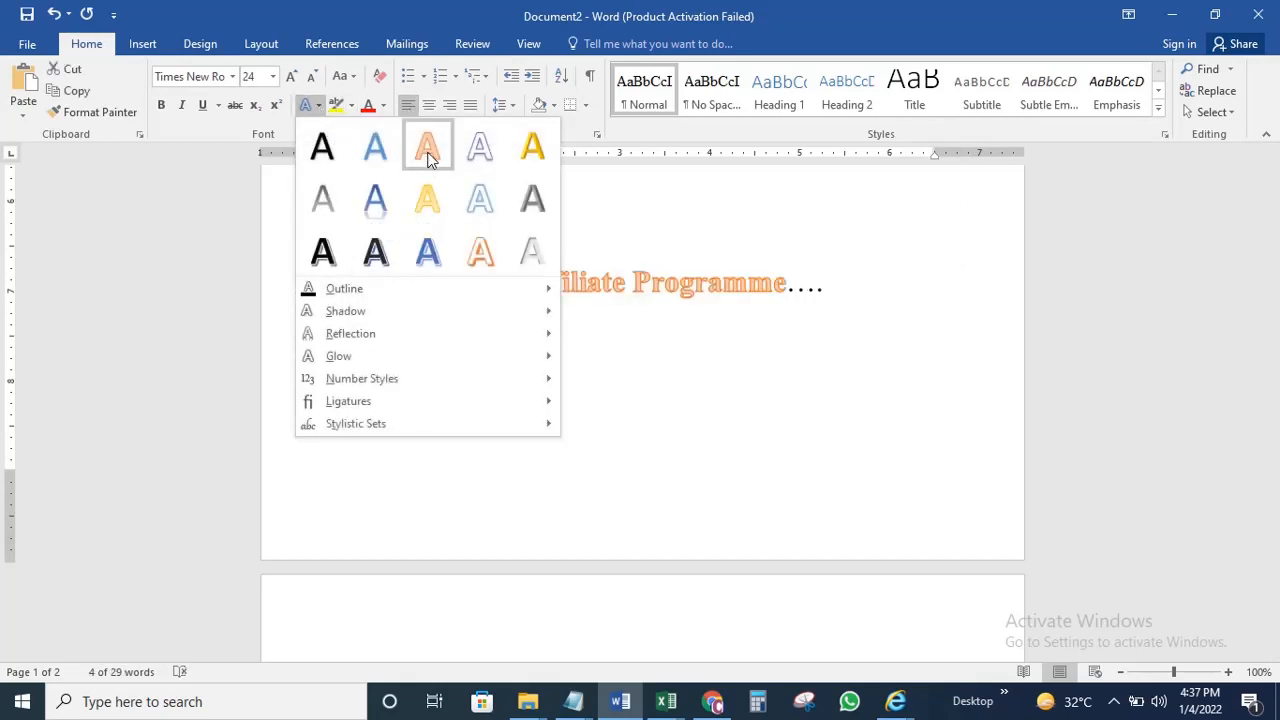
{"action": "left_click", "coordinate": [430, 253]}
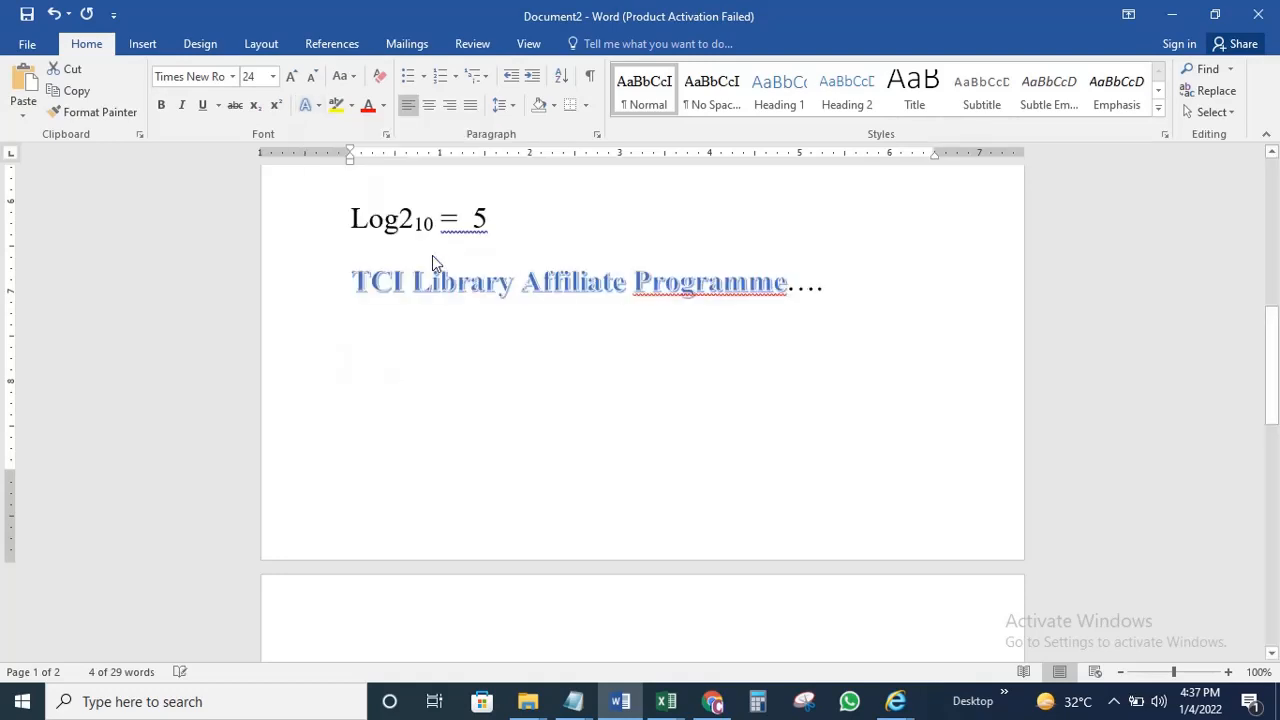
{"action": "left_click", "coordinate": [495, 364]}
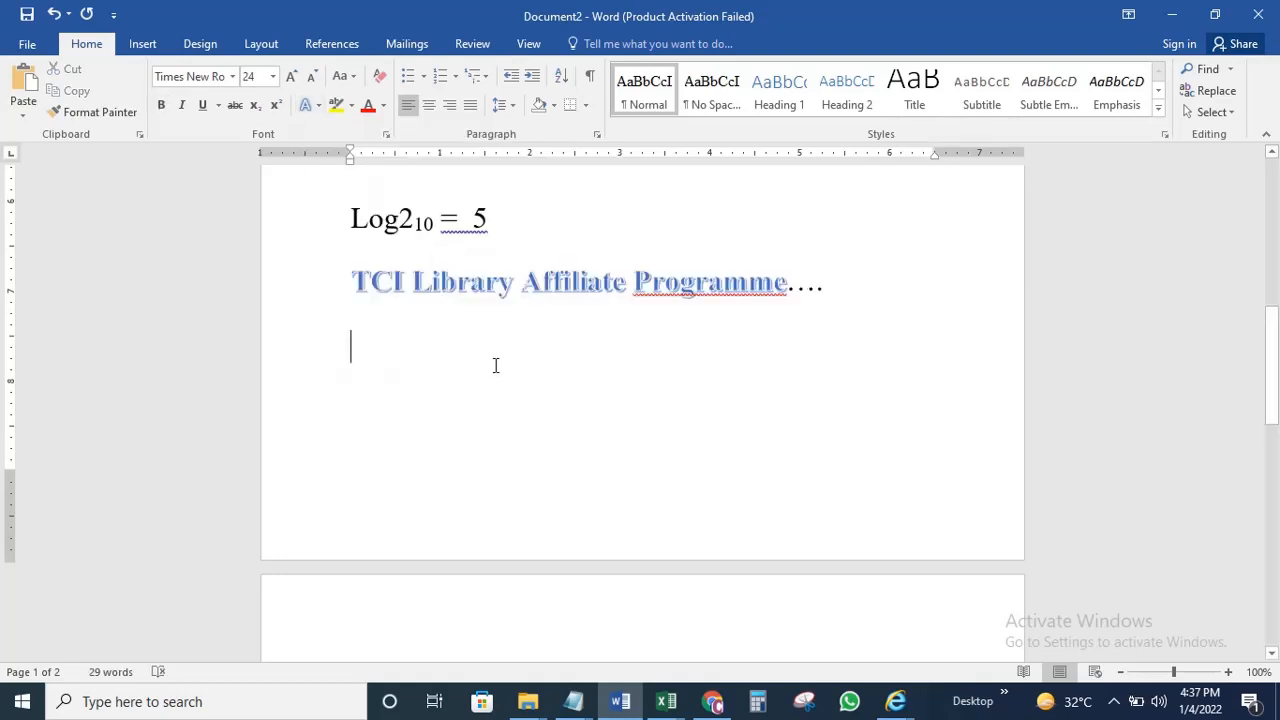
Apply a bright blue text outline from More Outline Colors to the whole TCI Library Affiliate Programme…. line
{"action": "left_click", "coordinate": [814, 288]}
{"action": "left_click_drag", "start_coordinate": [828, 285], "coordinate": [370, 292]}
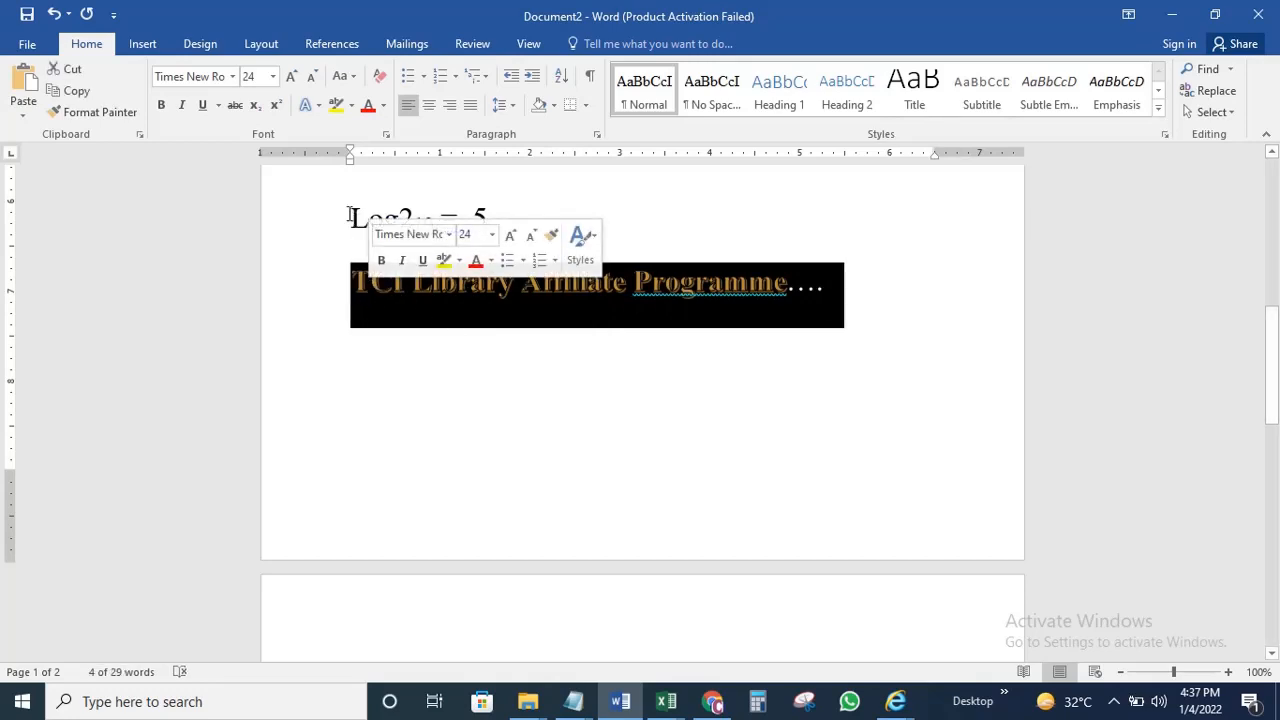
{"action": "left_click", "coordinate": [315, 103]}
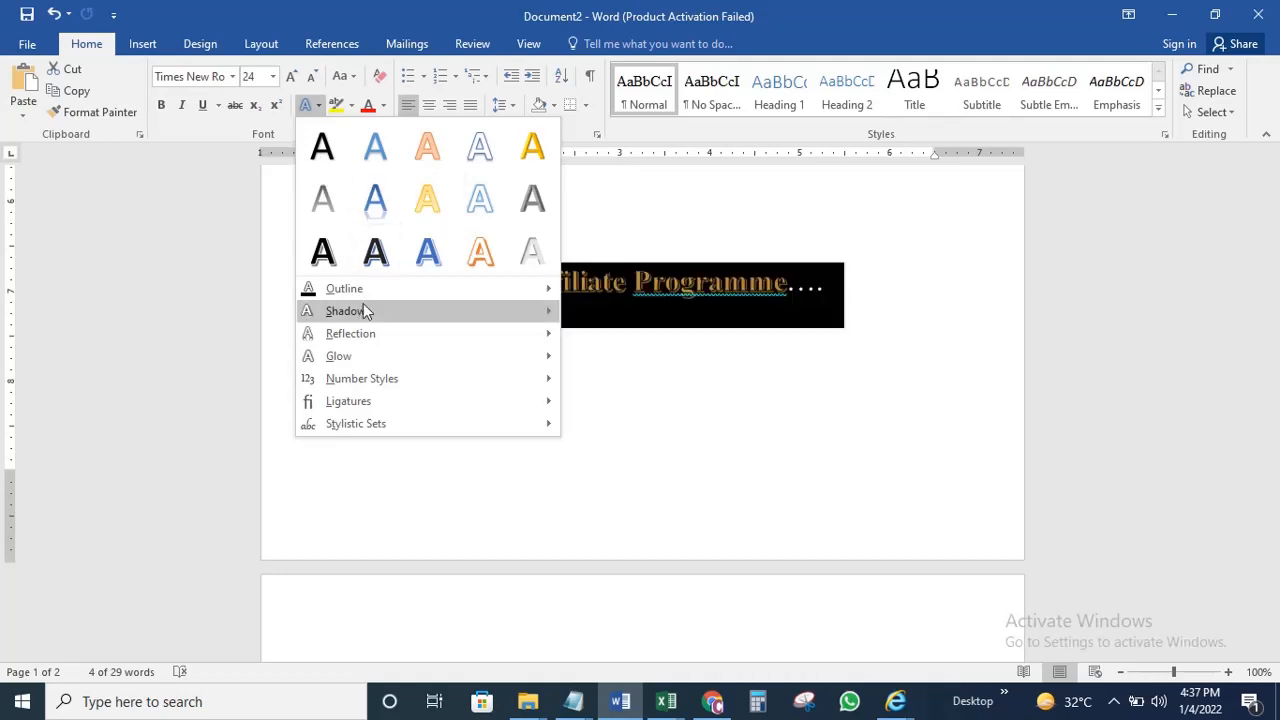
{"action": "mouse_move", "coordinate": [469, 294]}
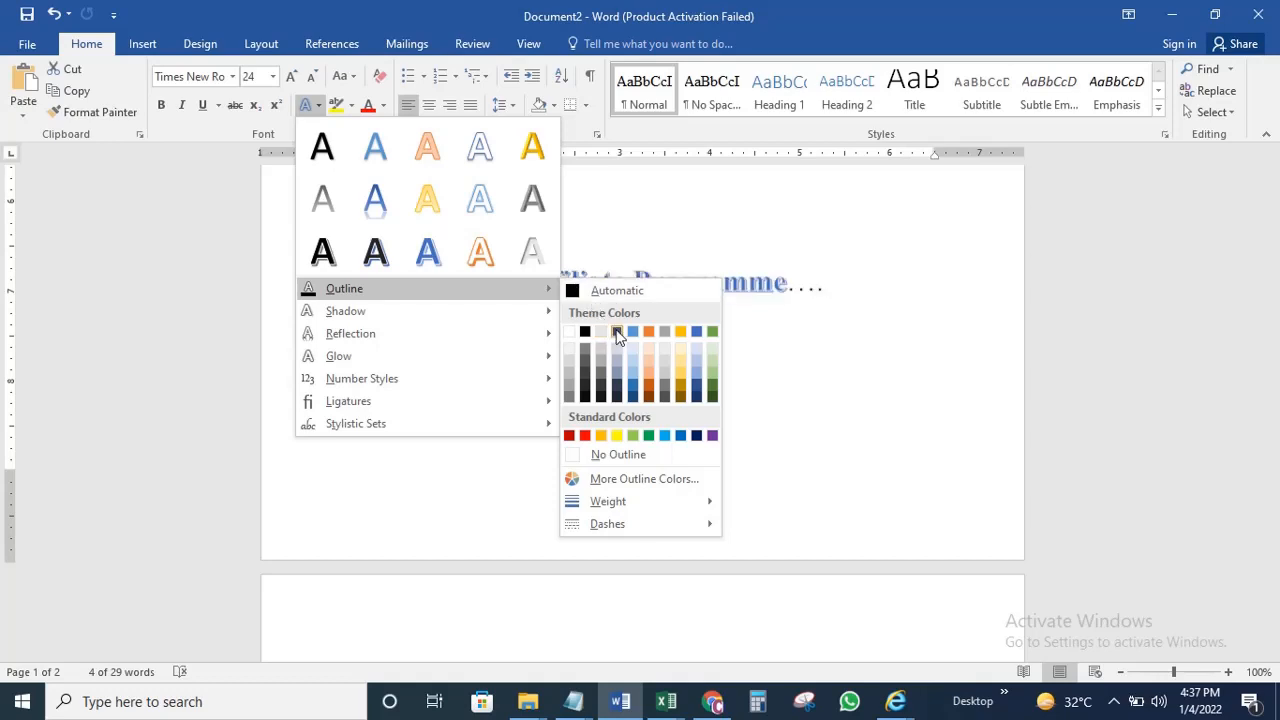
{"action": "left_click", "coordinate": [631, 480]}
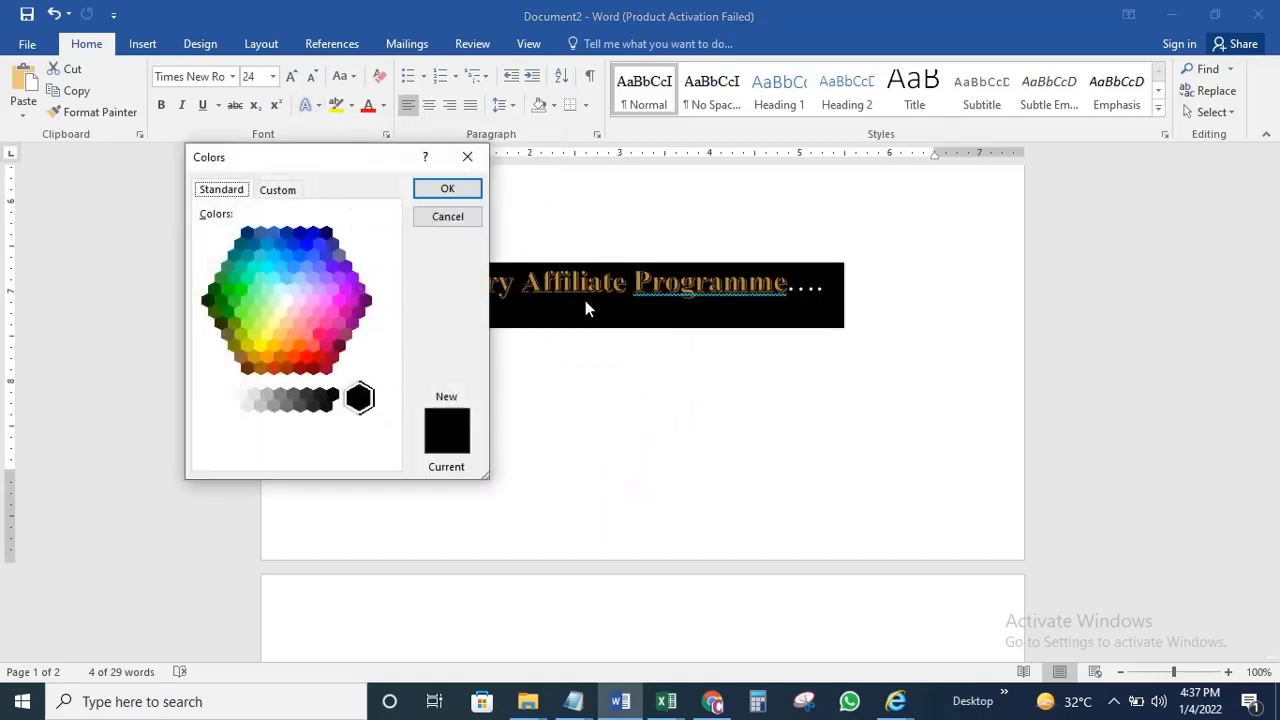
{"action": "left_click", "coordinate": [297, 258]}
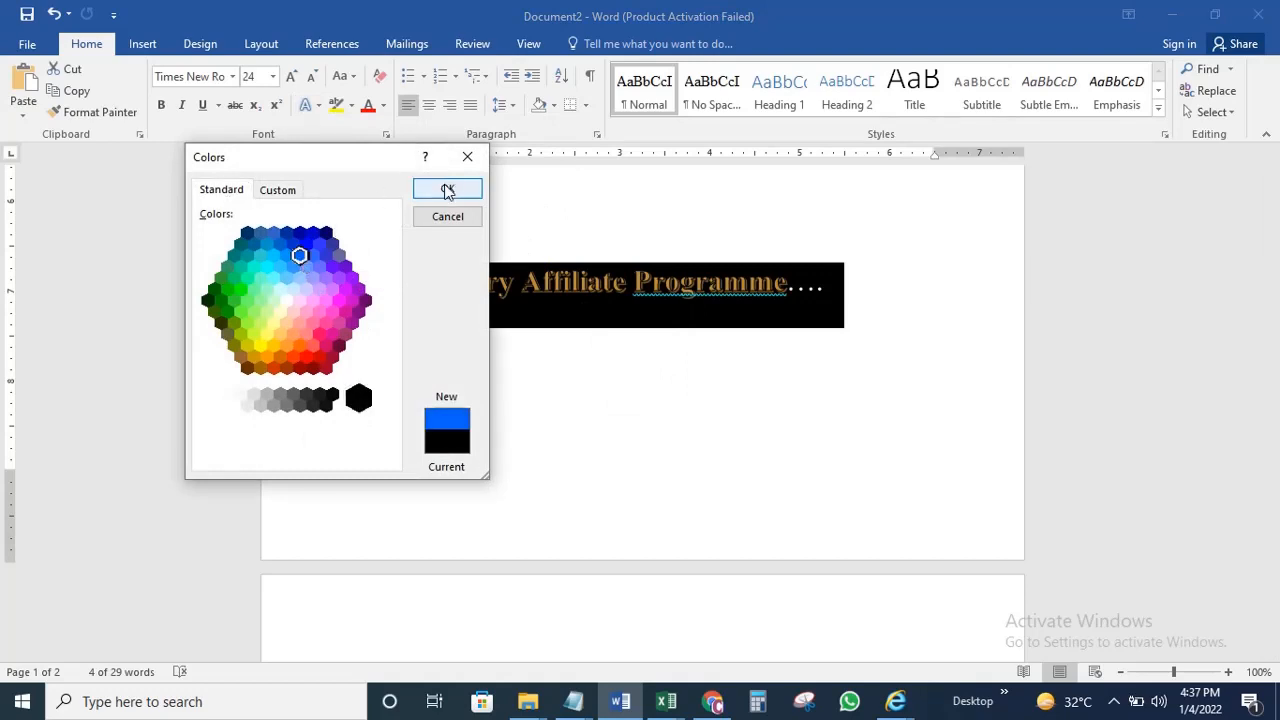
{"action": "left_click", "coordinate": [446, 190]}
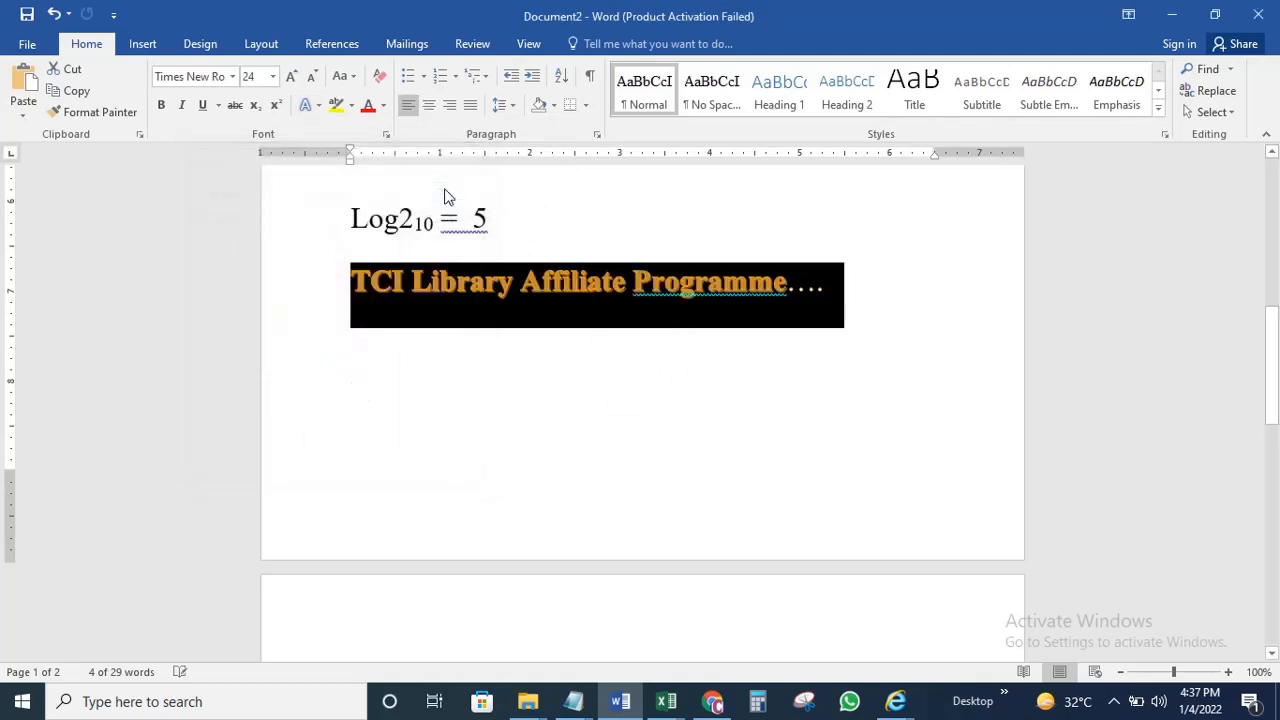
{"action": "left_click", "coordinate": [320, 106]}
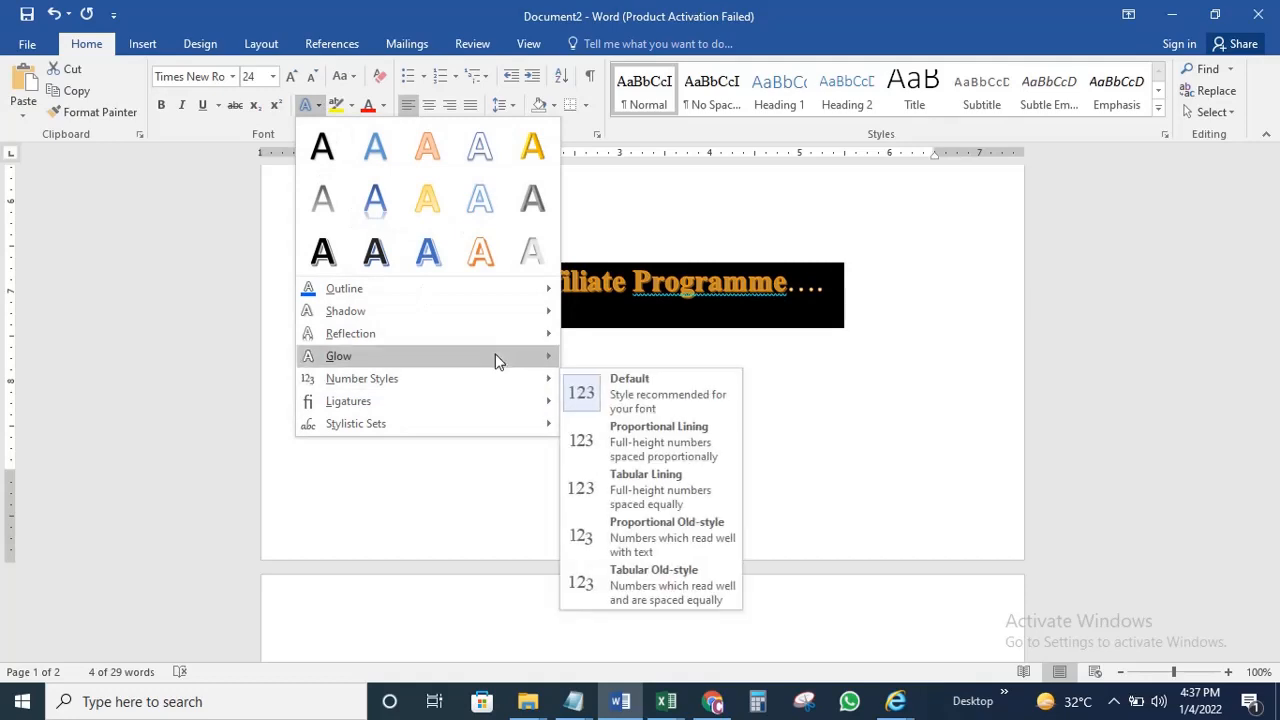
{"action": "mouse_move", "coordinate": [553, 358]}
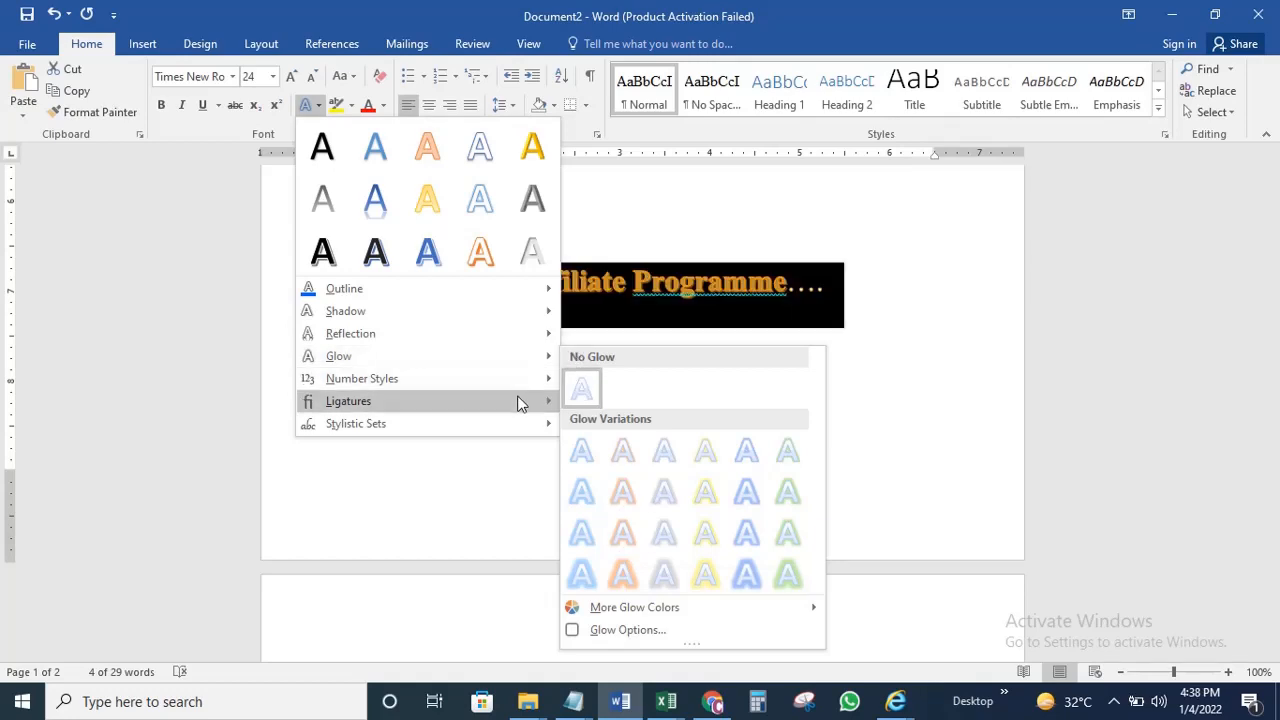
{"action": "mouse_move", "coordinate": [523, 378]}
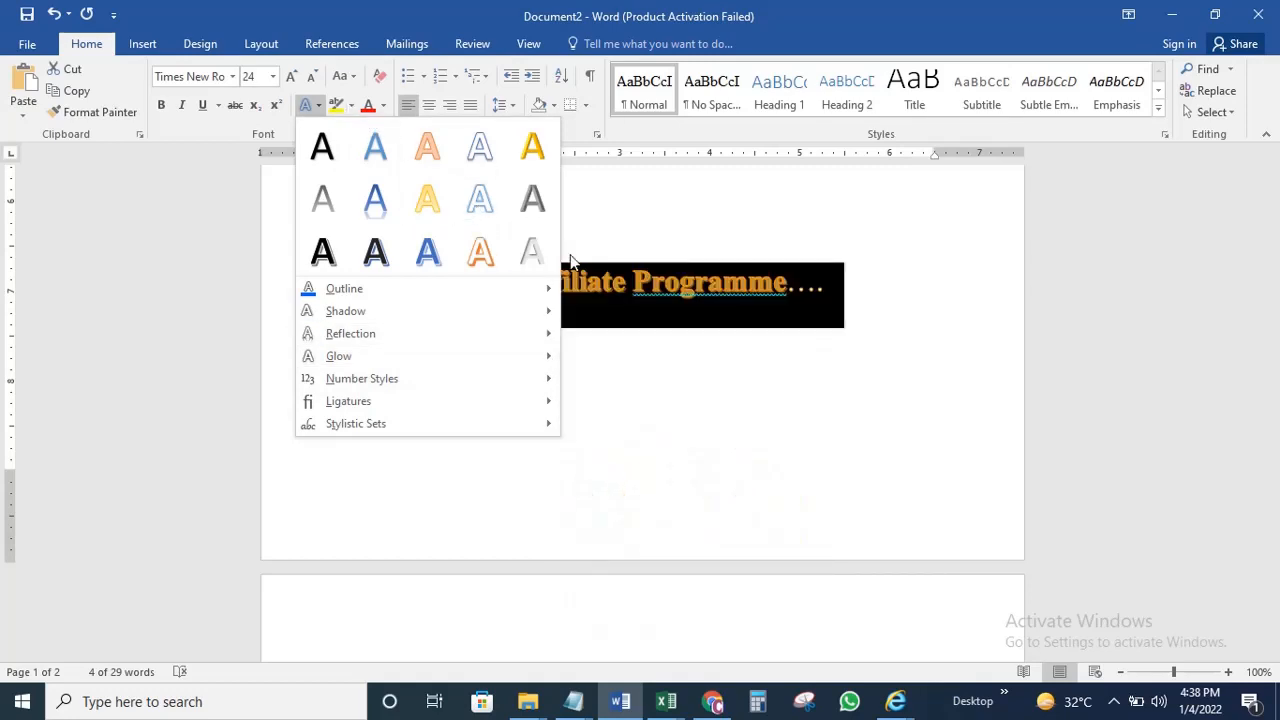
{"action": "left_click", "coordinate": [891, 382]}
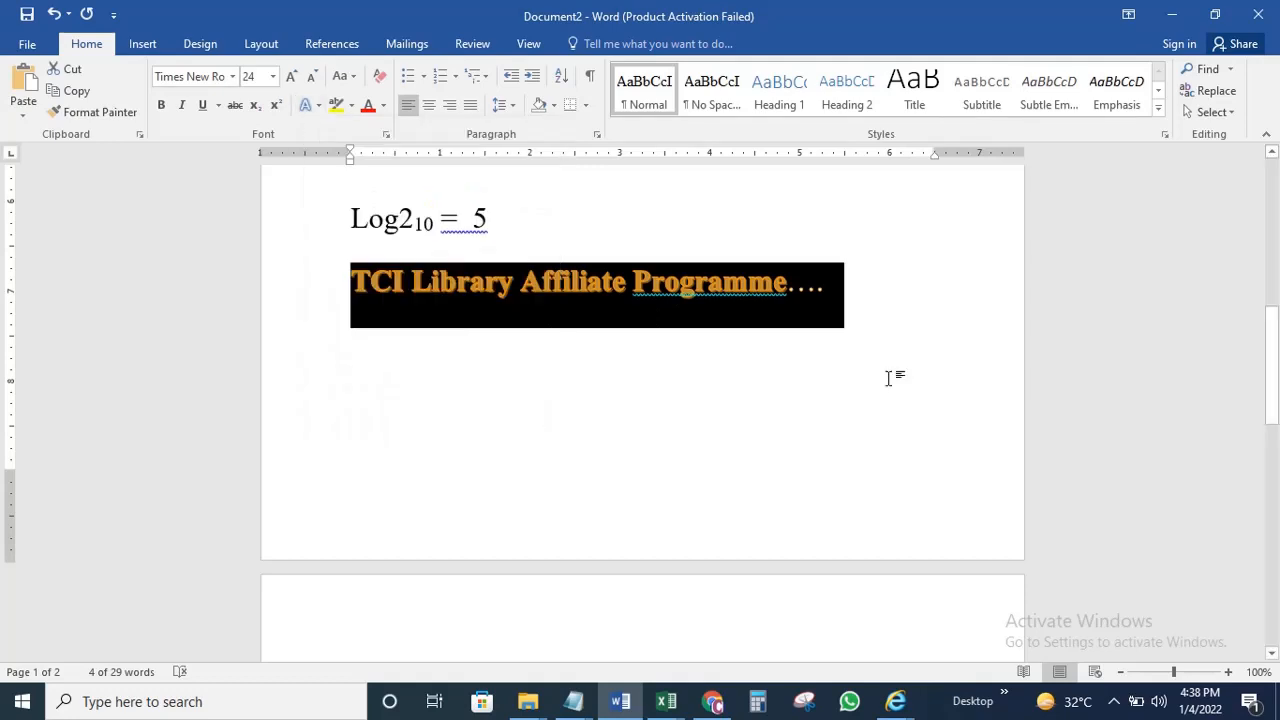
Highlight the selected TCI Library Affiliate Programme…. line in dark blue
{"action": "left_click_drag", "start_coordinate": [1274, 365], "coordinate": [1274, 195]}
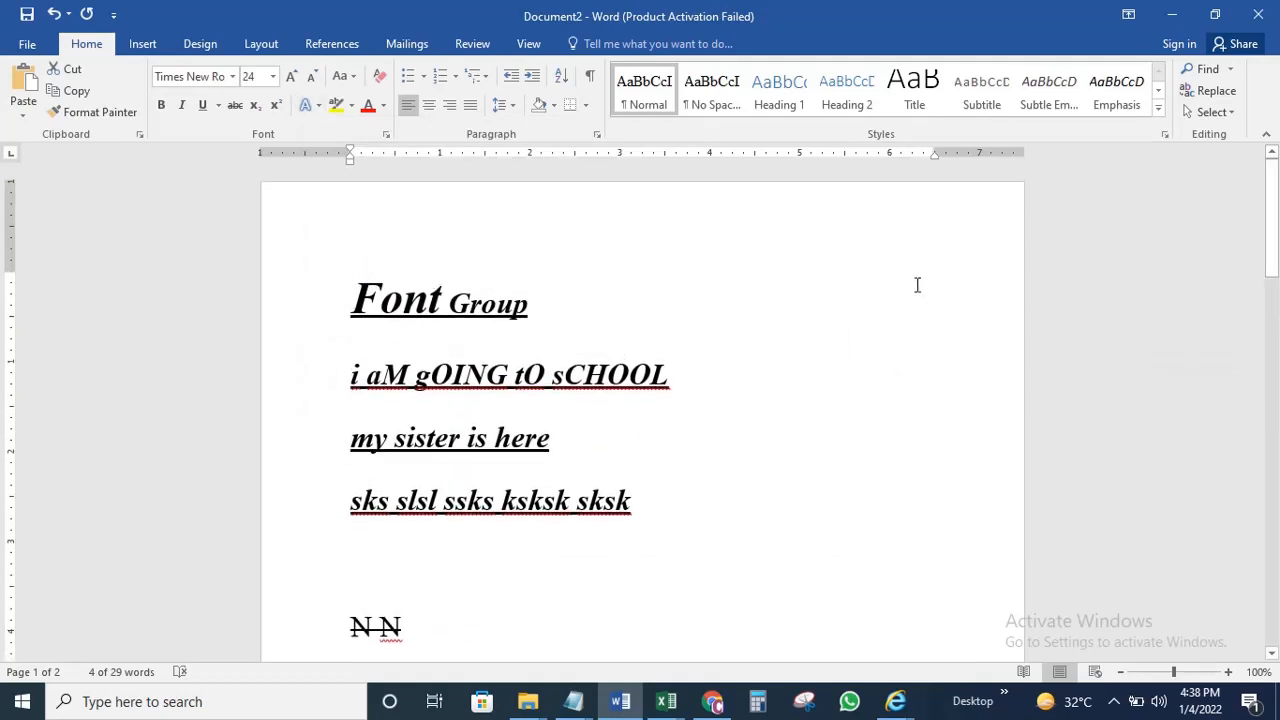
{"action": "left_click", "coordinate": [351, 106]}
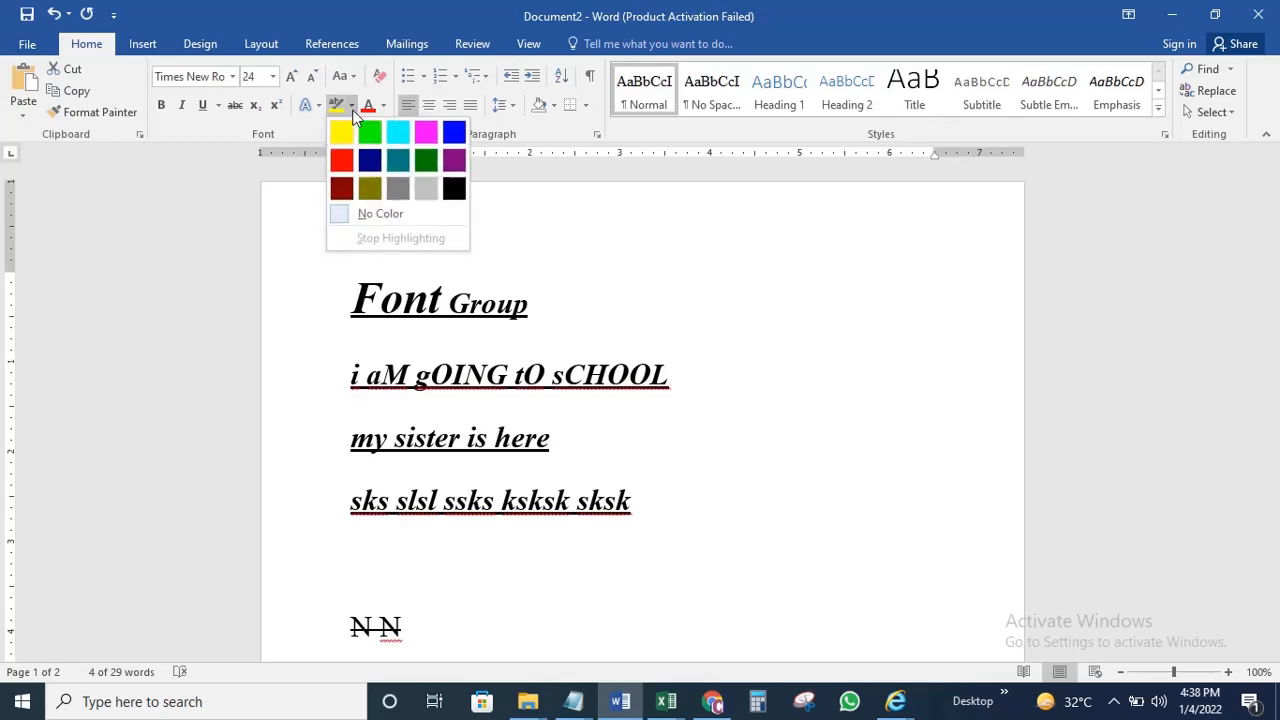
{"action": "left_click", "coordinate": [370, 162]}
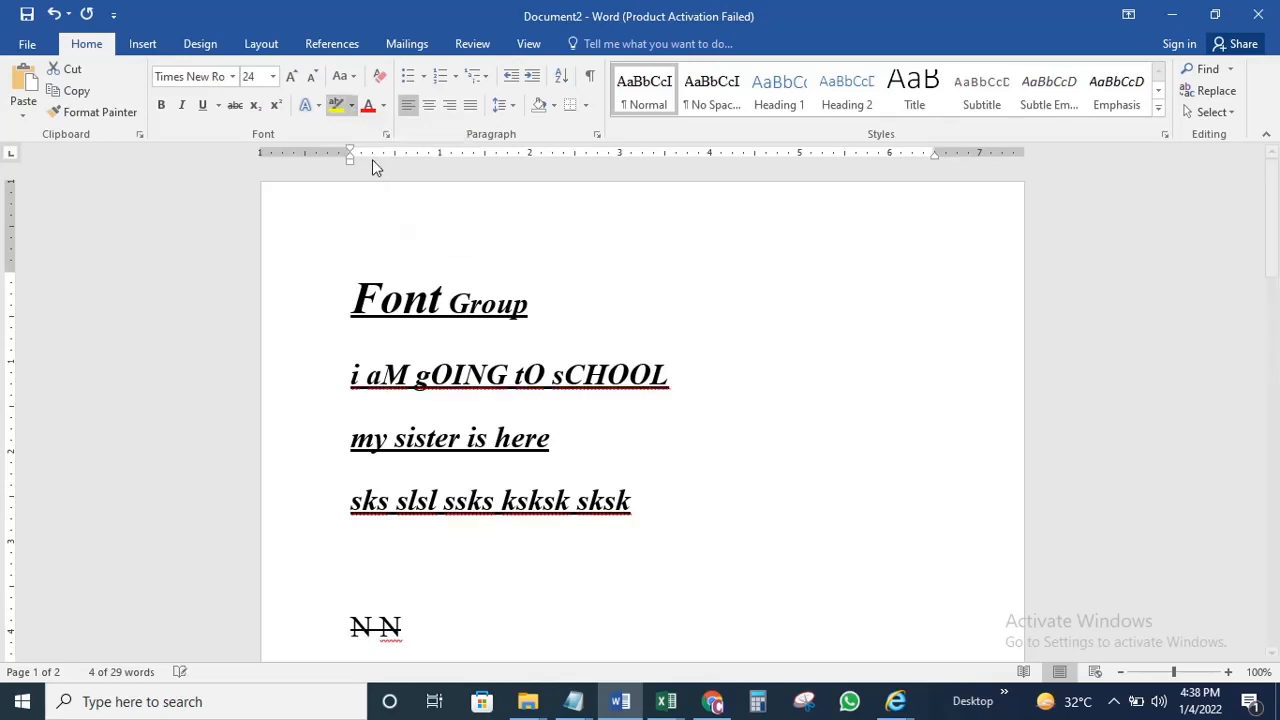
Use the dark blue highlighter to mark "Font Group", the "sC" of sCHOOL, "slsl ssks" and the struck-through "N N"
{"action": "left_click", "coordinate": [607, 295]}
{"action": "left_click", "coordinate": [336, 106]}
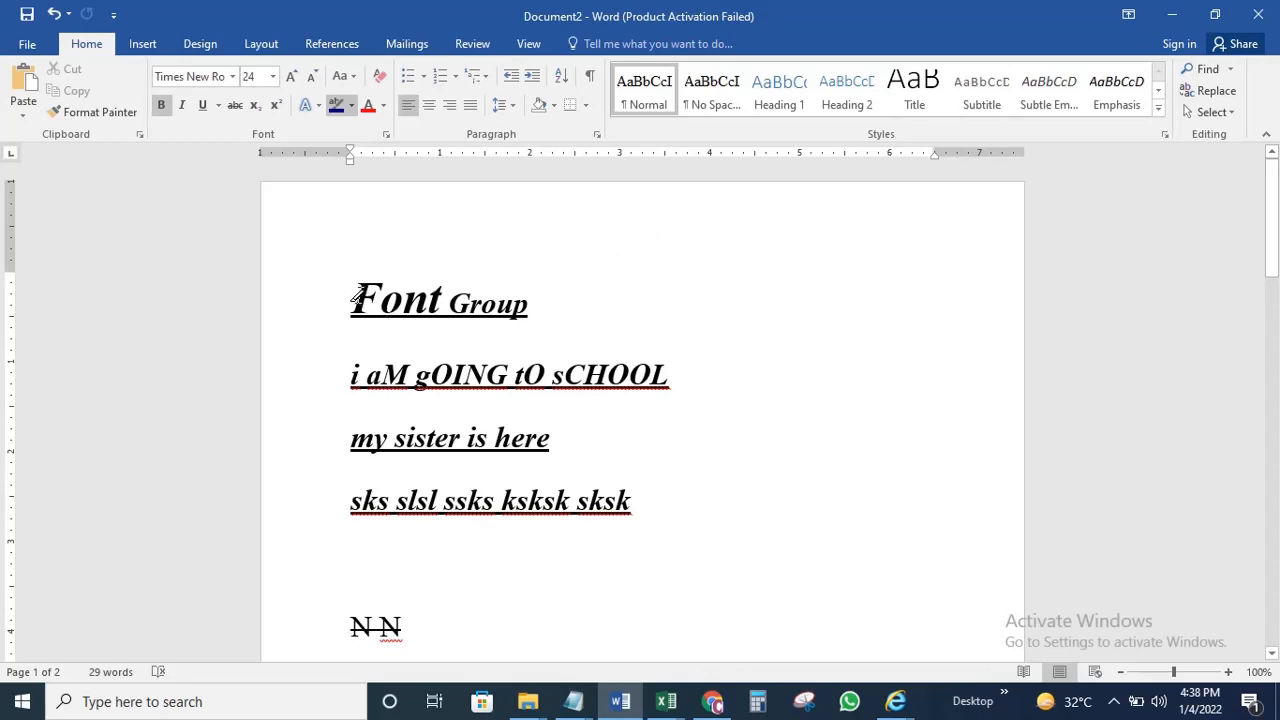
{"action": "left_click_drag", "start_coordinate": [356, 292], "coordinate": [505, 298]}
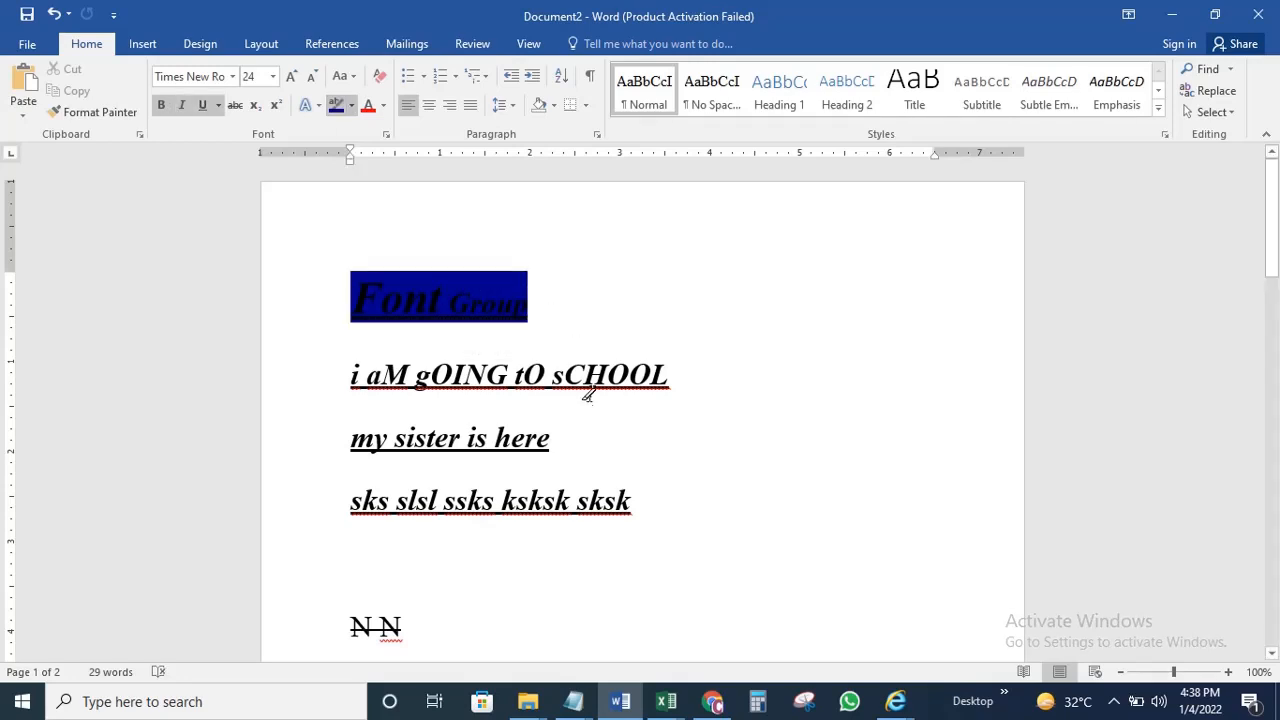
{"action": "left_click_drag", "start_coordinate": [552, 377], "coordinate": [584, 377]}
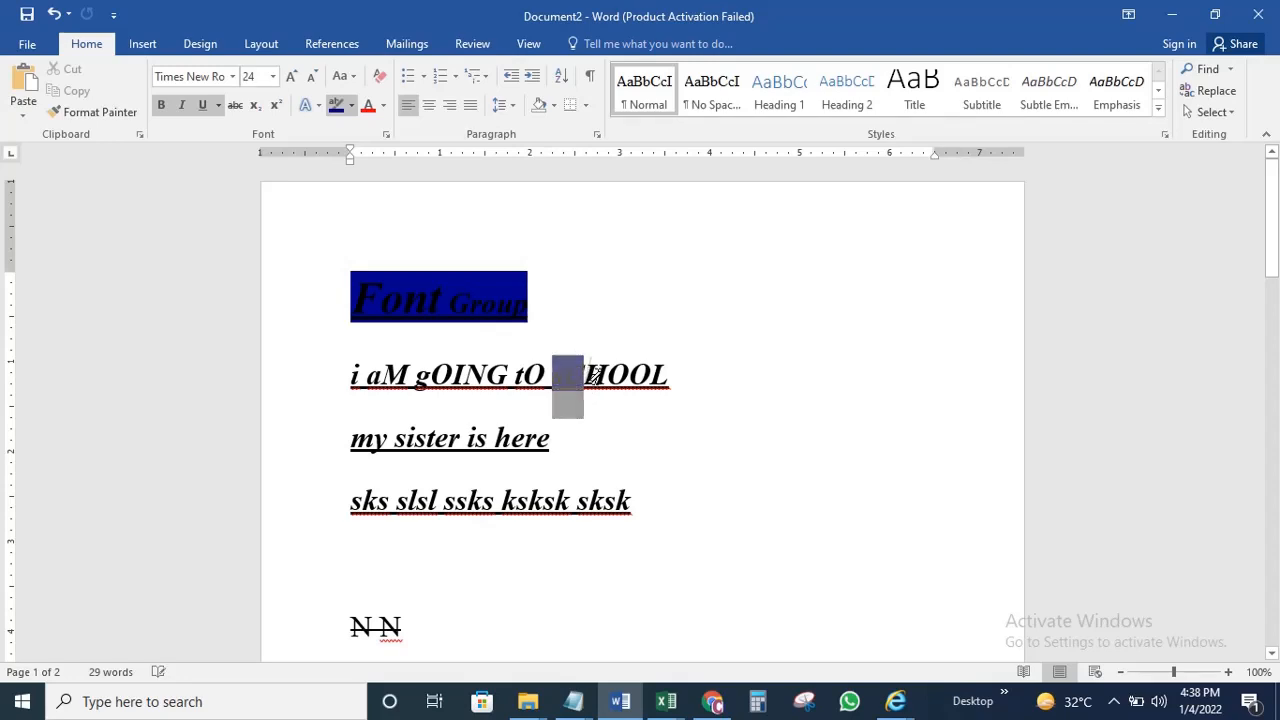
{"action": "left_click_drag", "start_coordinate": [438, 505], "coordinate": [495, 508]}
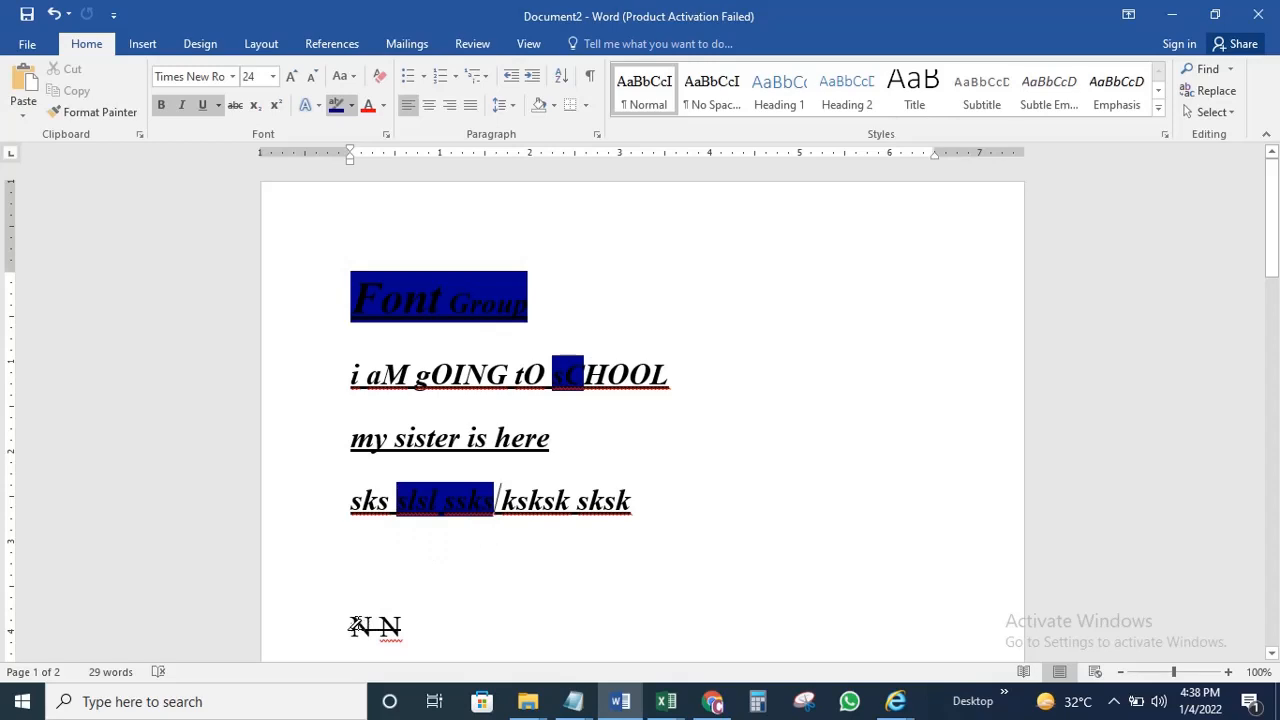
{"action": "left_click_drag", "start_coordinate": [350, 625], "coordinate": [394, 623]}
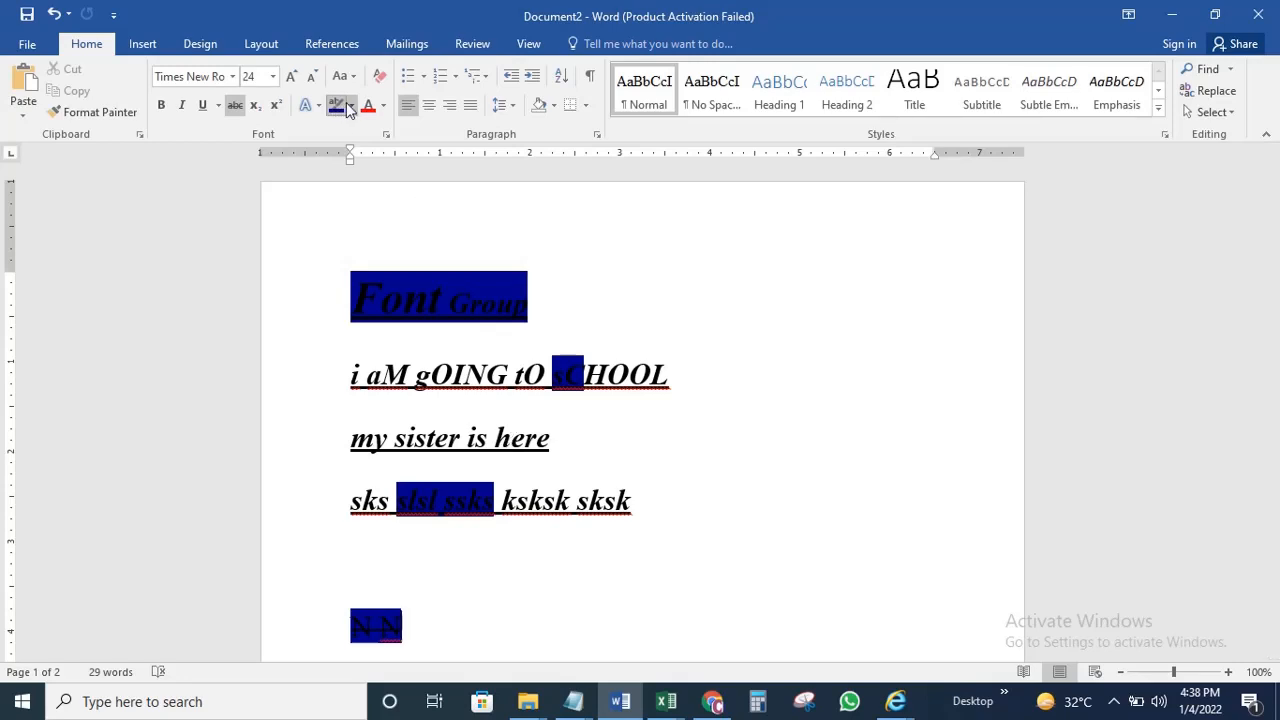
Use the yellow highlighter to mark the "nt" of Font, the "OO" of sCHOOL and the "ssk" of ssks
{"action": "left_click", "coordinate": [351, 110]}
{"action": "left_click", "coordinate": [341, 131]}
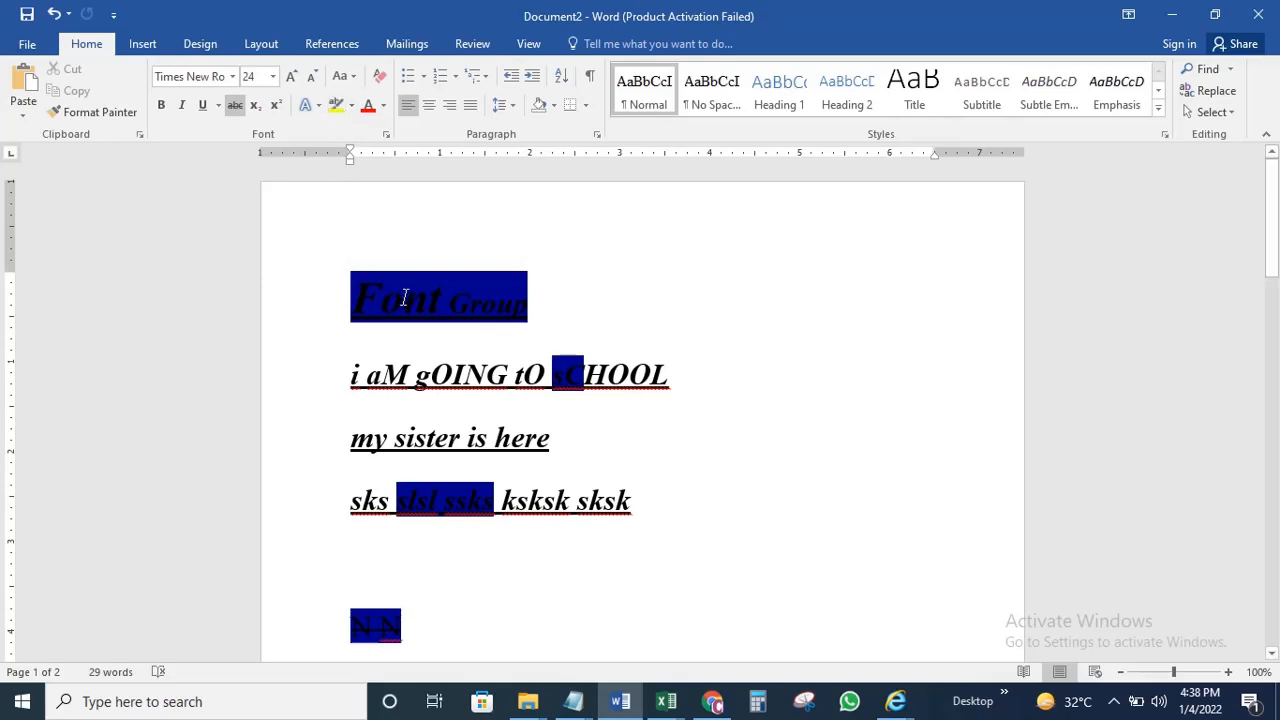
{"action": "left_click_drag", "start_coordinate": [405, 300], "coordinate": [440, 302]}
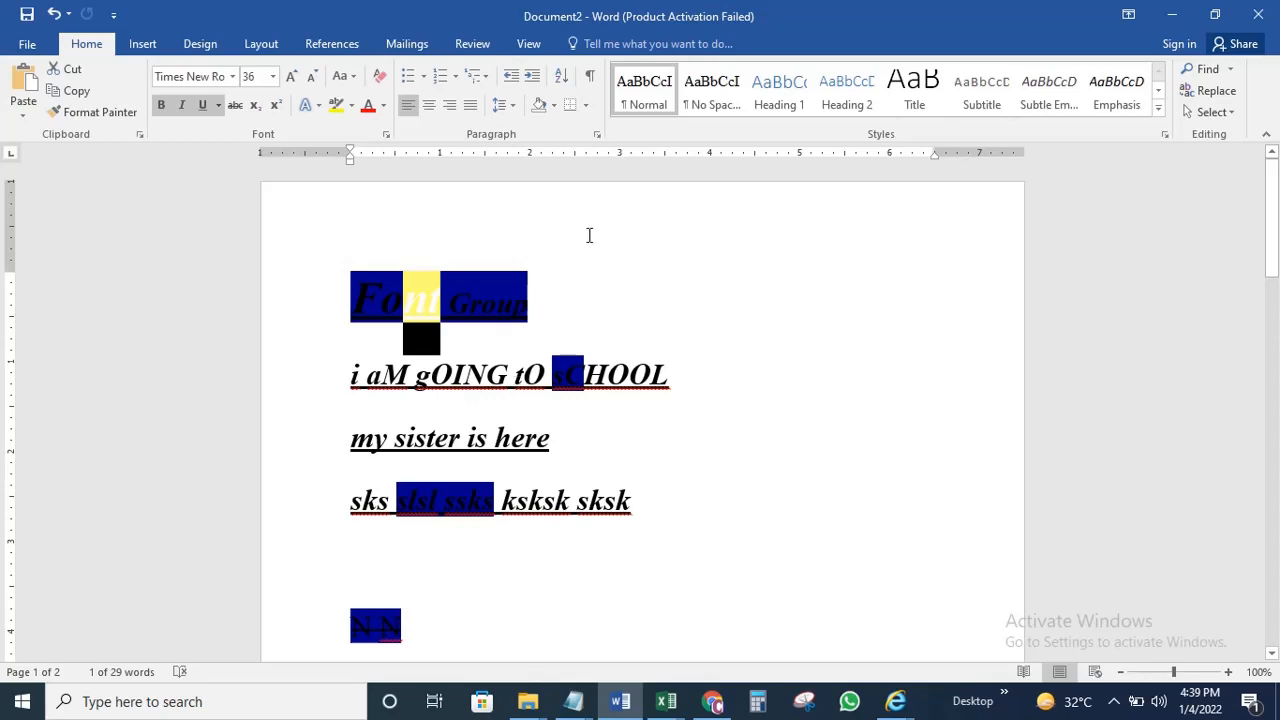
{"action": "left_click", "coordinate": [600, 319]}
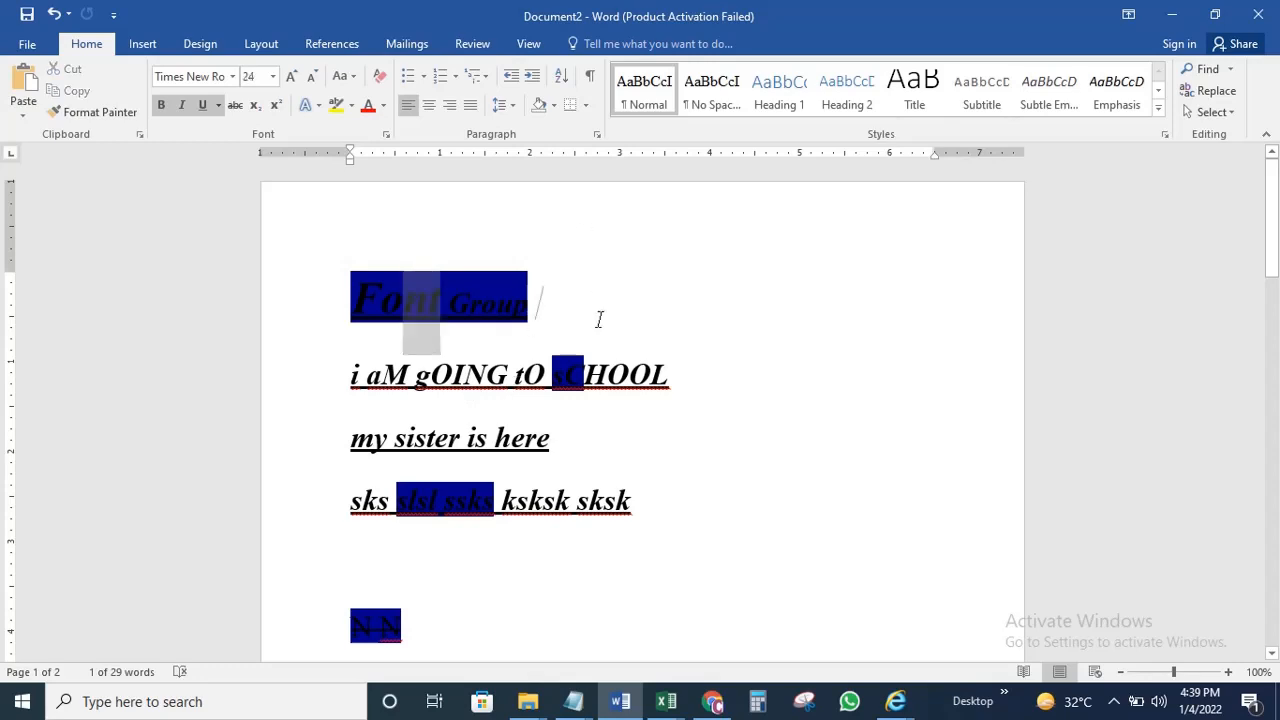
{"action": "left_click", "coordinate": [338, 108]}
{"action": "left_click_drag", "start_coordinate": [414, 294], "coordinate": [456, 311]}
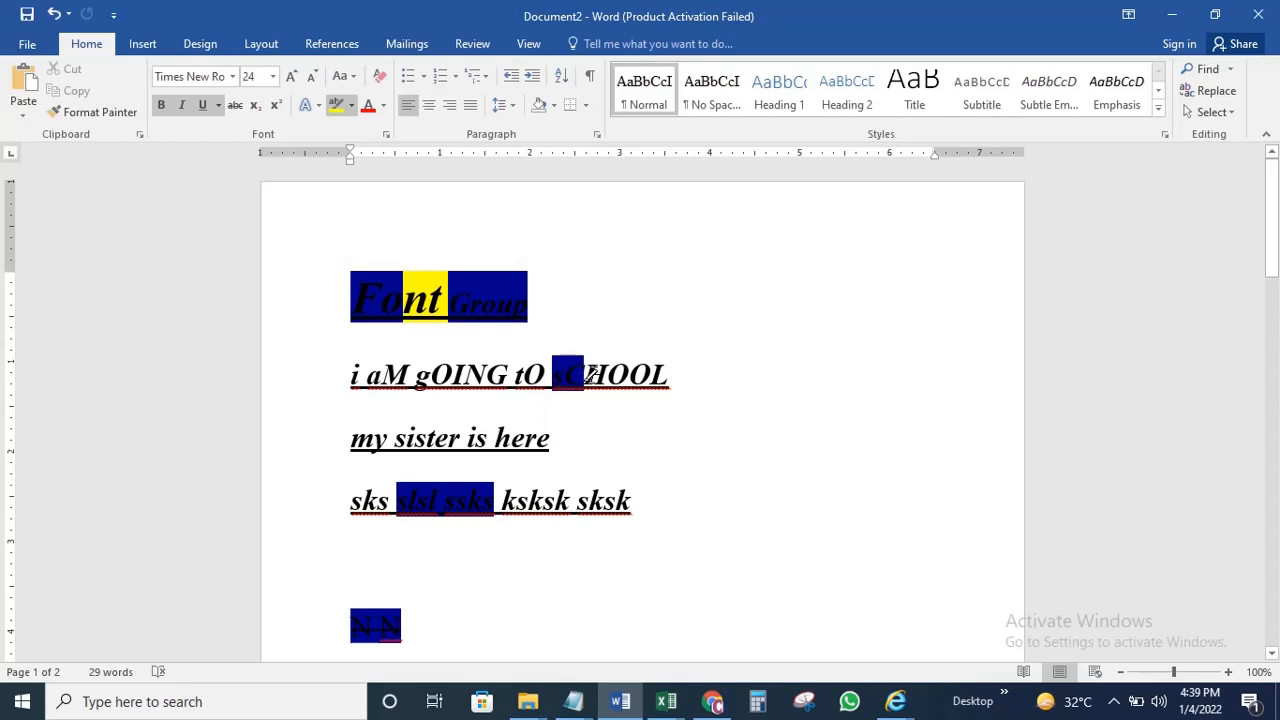
{"action": "left_click_drag", "start_coordinate": [606, 375], "coordinate": [652, 375]}
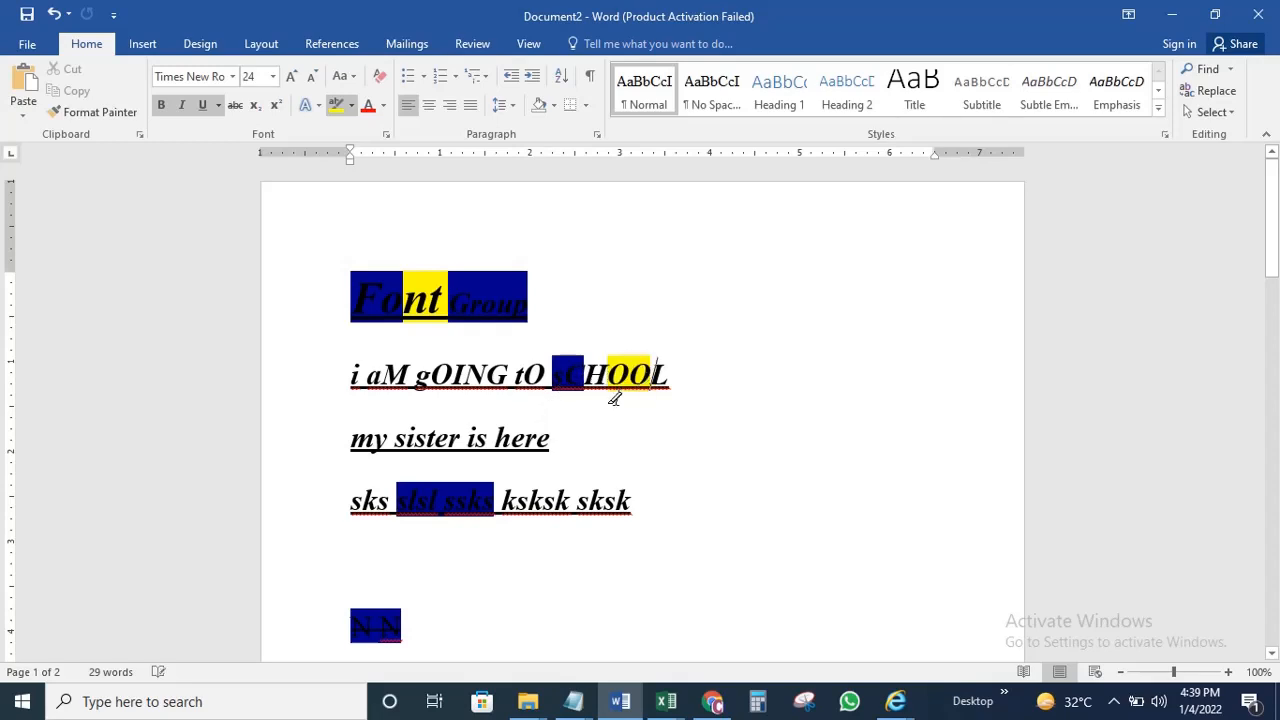
{"action": "left_click_drag", "start_coordinate": [445, 500], "coordinate": [484, 500]}
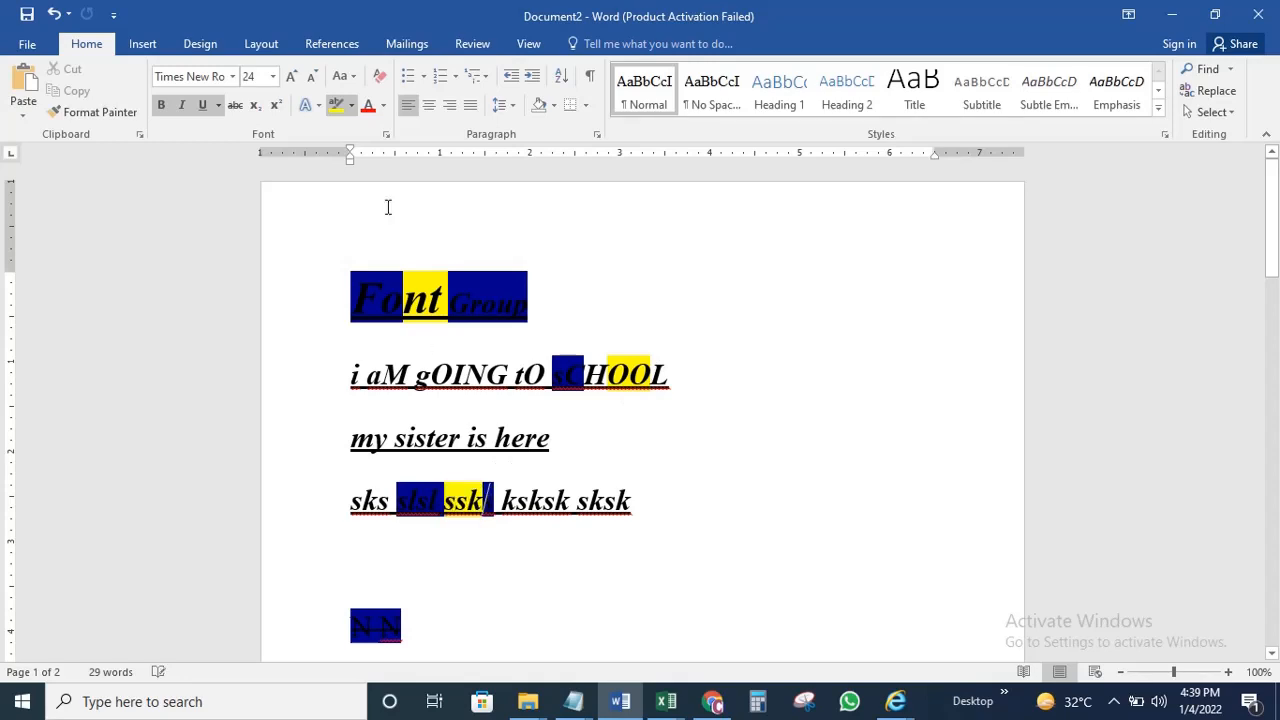
{"action": "left_click", "coordinate": [336, 105]}
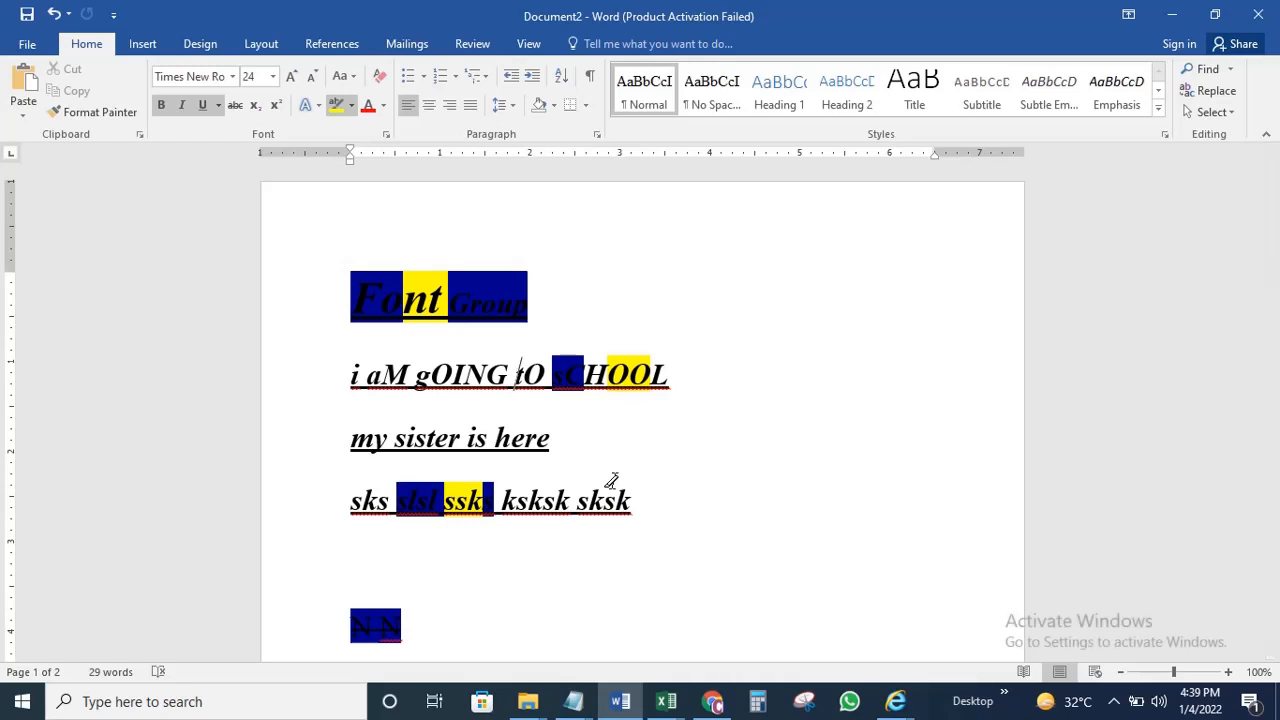
Generate sample paragraphs at the start of the second page with =rand(2,4)
{"action": "left_click", "coordinate": [1275, 253]}
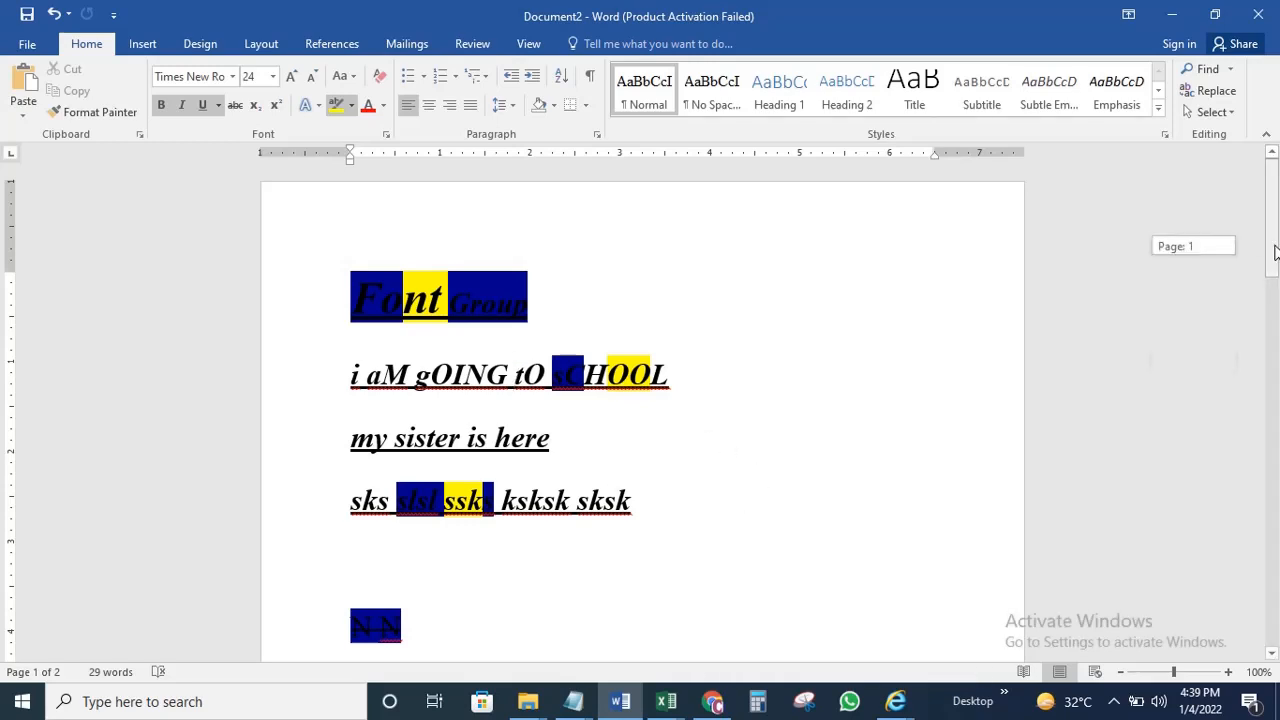
{"action": "left_click_drag", "start_coordinate": [1275, 253], "coordinate": [1274, 404]}
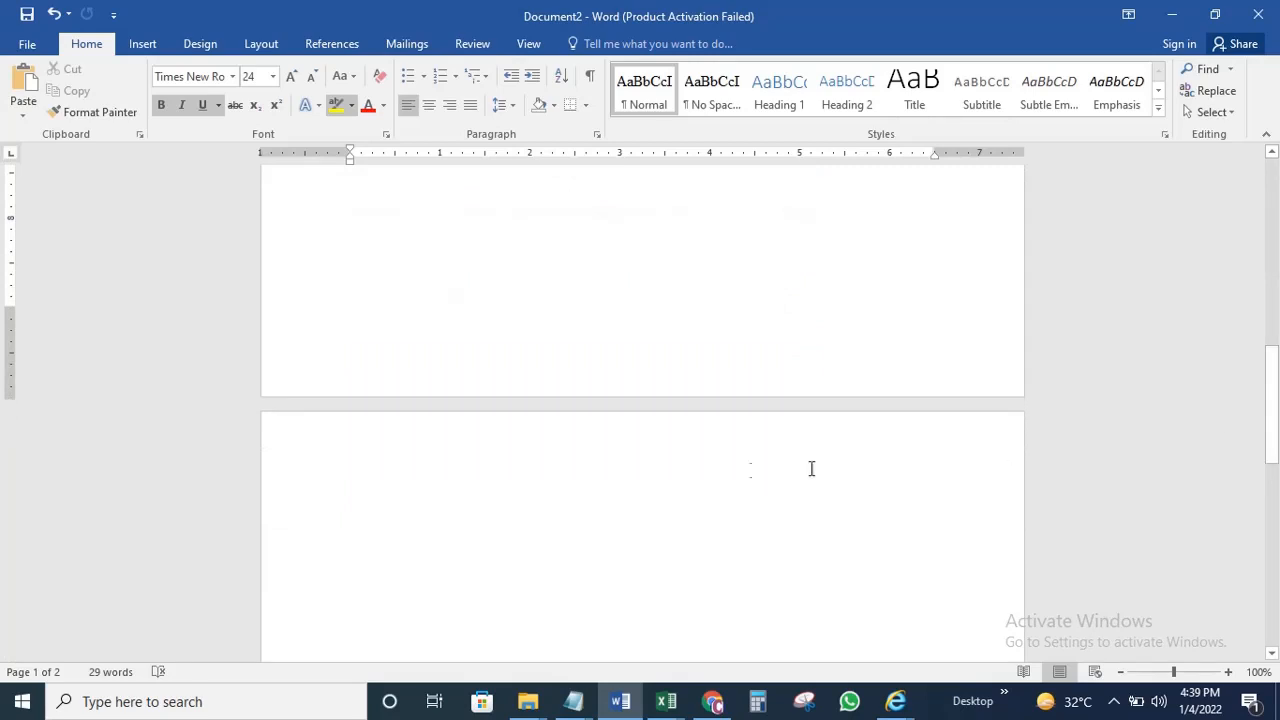
{"action": "left_click", "coordinate": [466, 514]}
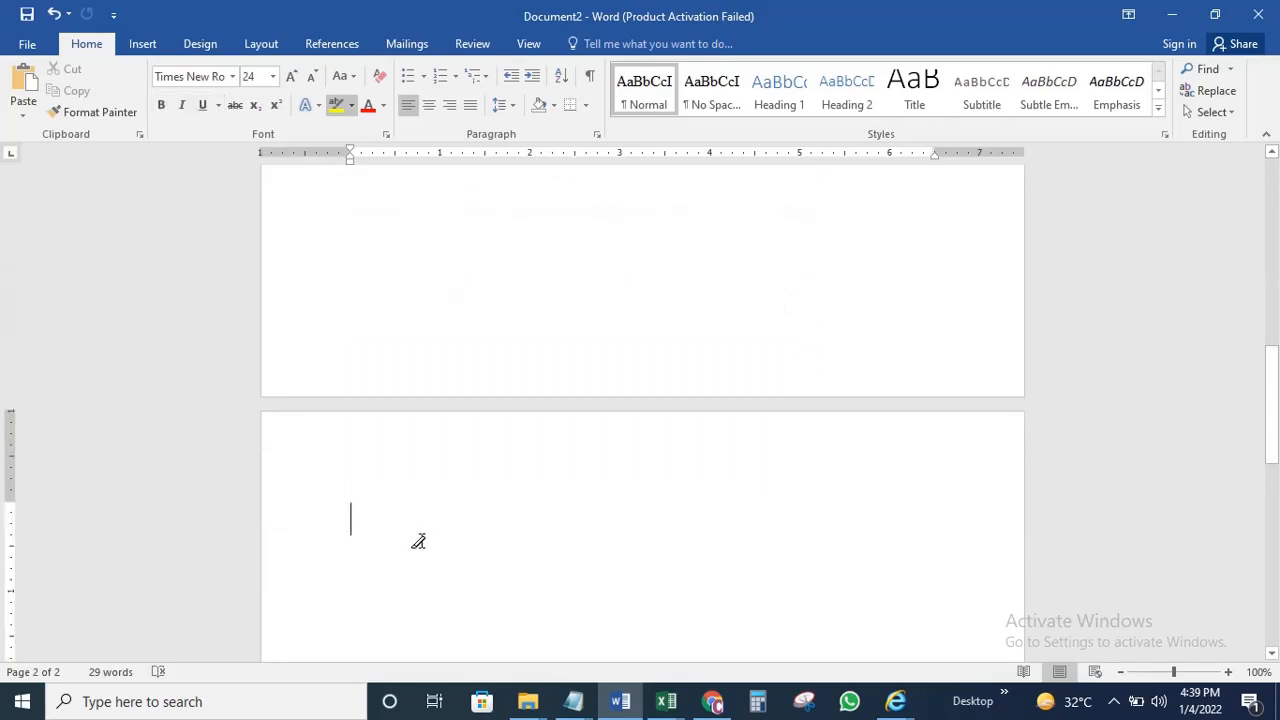
{"action": "type", "text": "=r"}
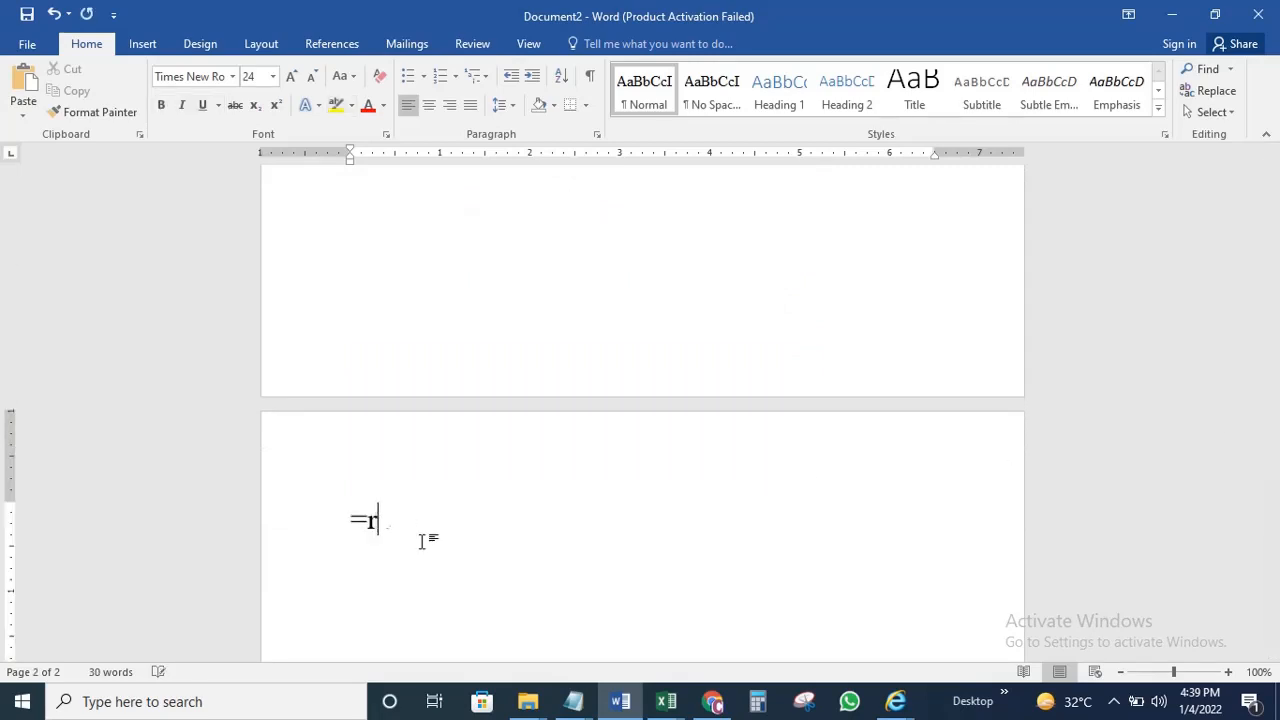
{"action": "type", "text": "and(2,4)"}
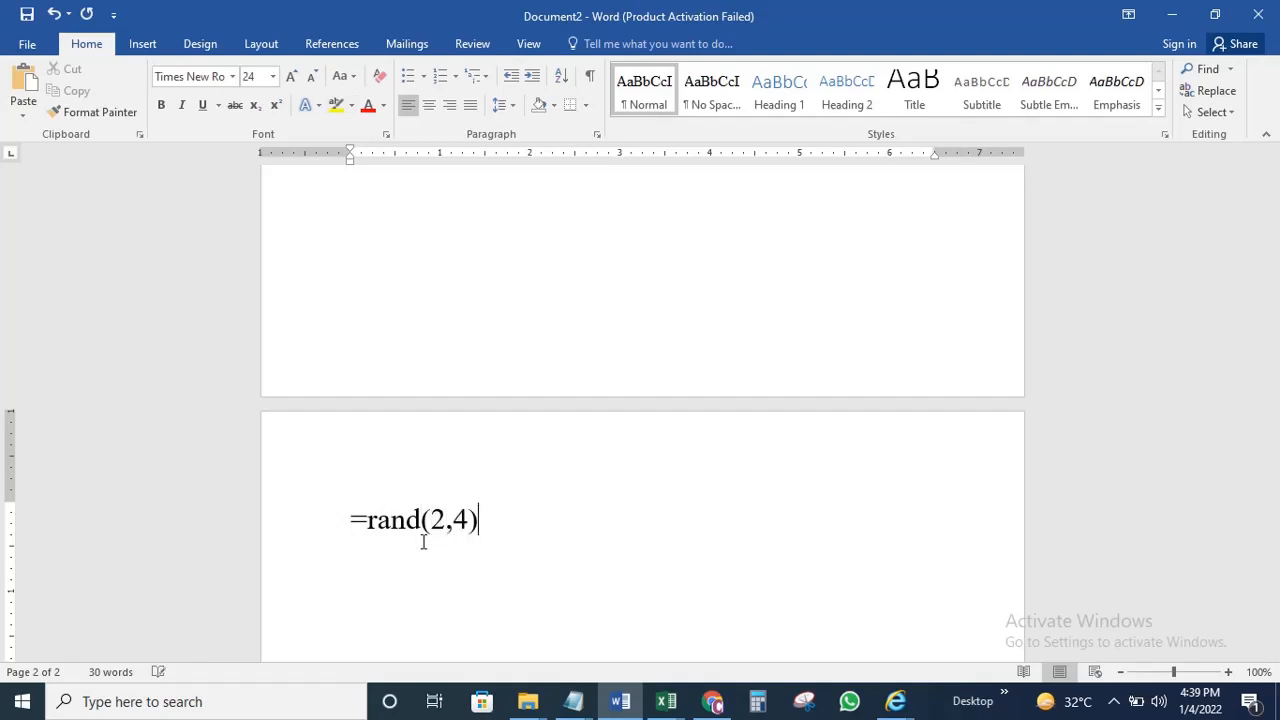
{"action": "key", "text": "Return"}
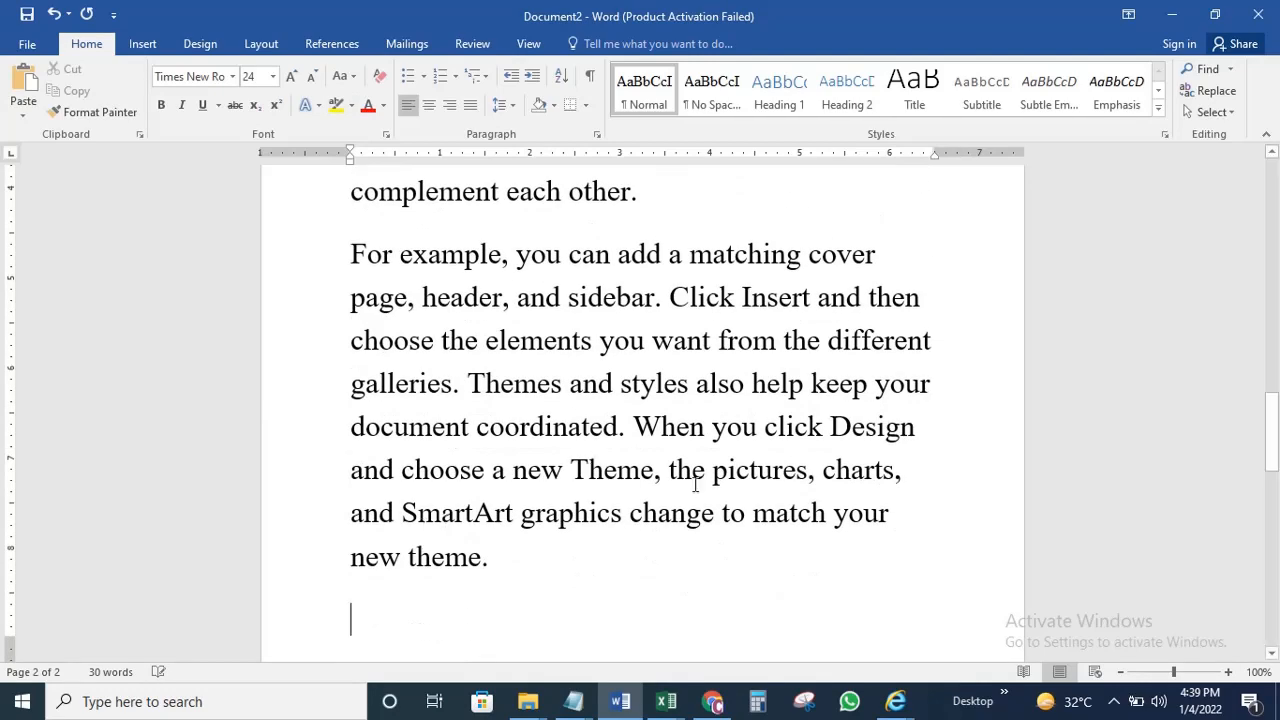
Reduce the font size of only the two generated paragraphs on the second page to 15
{"action": "key", "text": "ctrl+a"}
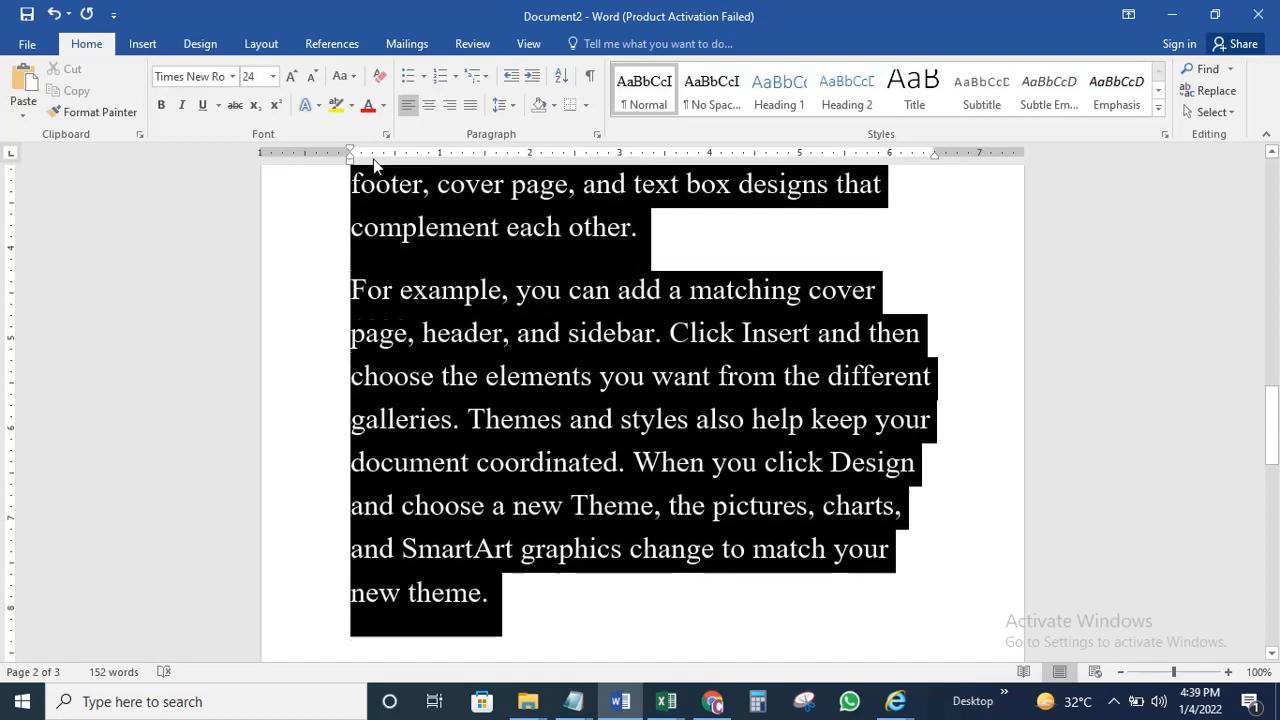
{"action": "scroll", "coordinate": [495, 577], "scroll_direction": "up", "scroll_amount": 15}
{"action": "scroll", "coordinate": [378, 592], "scroll_direction": "down", "scroll_amount": 10}
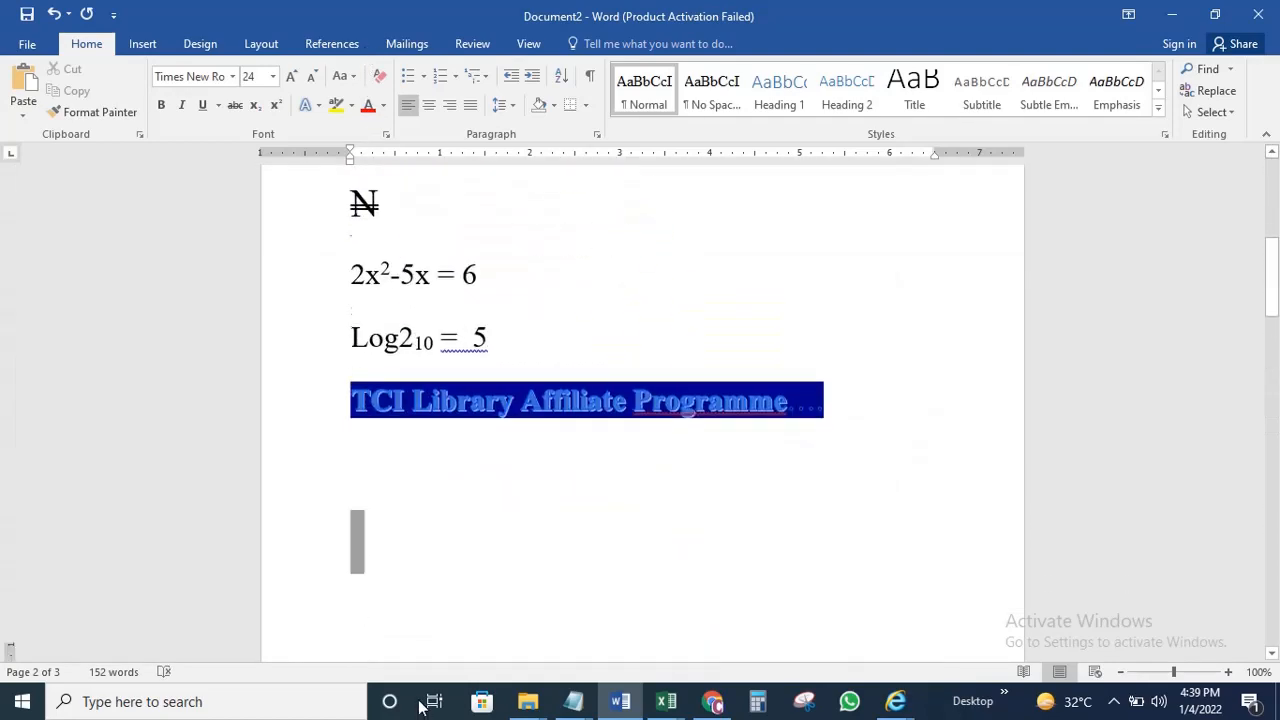
{"action": "key", "text": "ctrl+bracketleft"}
{"action": "key", "text": "ctrl+bracketleft"}
{"action": "key", "text": "ctrl+bracketleft"}
{"action": "key", "text": "ctrl+bracketleft"}
{"action": "key", "text": "ctrl+bracketleft"}
{"action": "key", "text": "ctrl+bracketleft"}
{"action": "key", "text": "ctrl+bracketleft"}
{"action": "key", "text": "ctrl+bracketleft"}
{"action": "key", "text": "ctrl+bracketleft"}
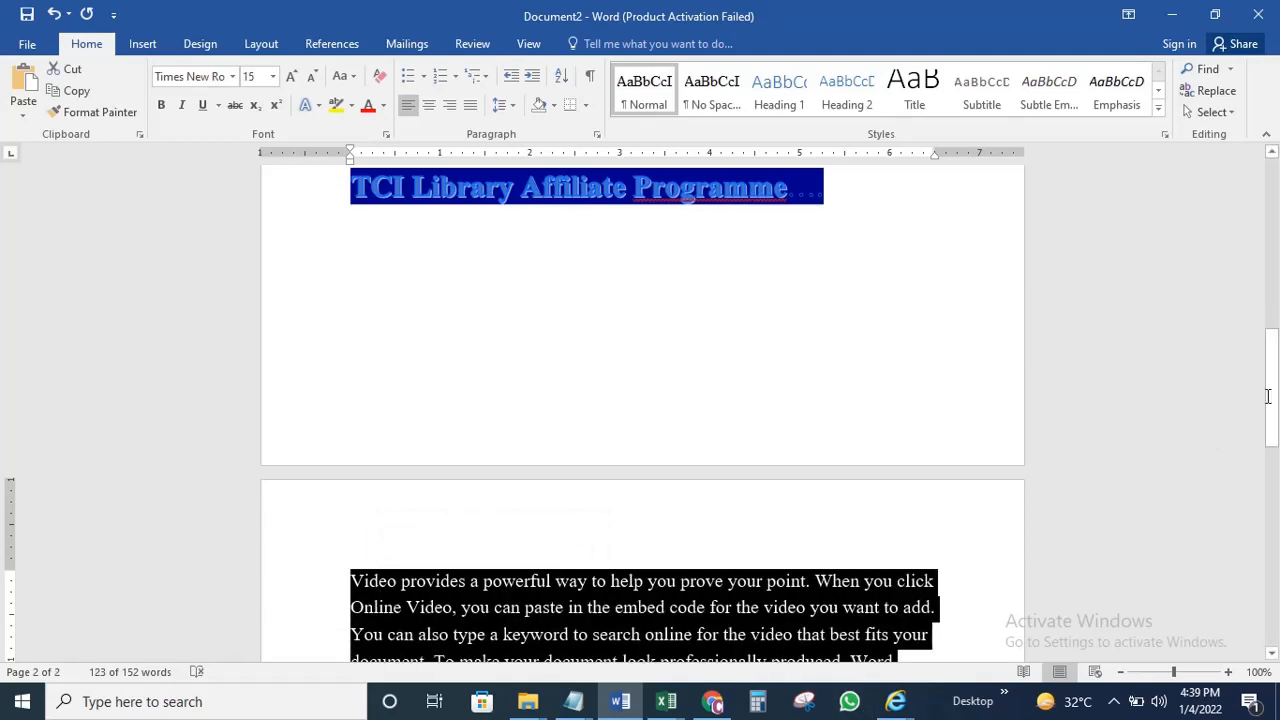
{"action": "left_click_drag", "start_coordinate": [1270, 396], "coordinate": [1276, 494]}
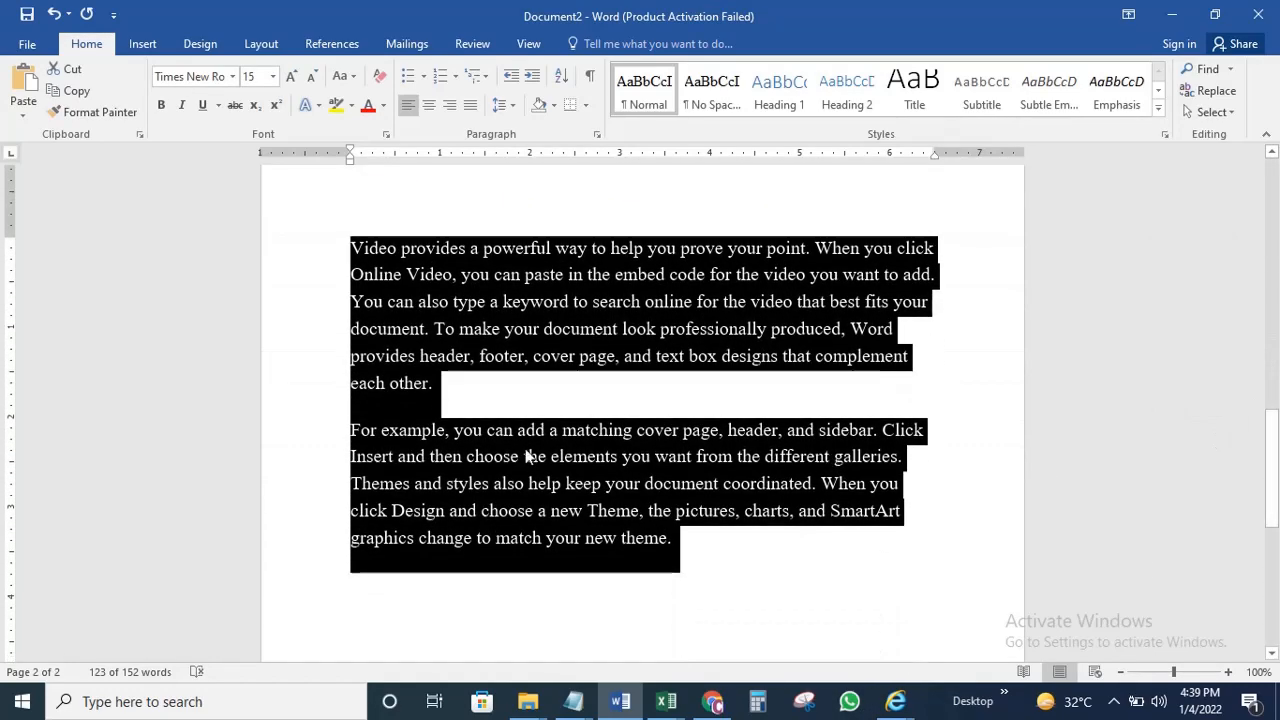
Use the violet highlighter to mark "way to help you", "For example" and "new theme" in the two generated paragraphs
{"action": "left_click", "coordinate": [486, 405]}
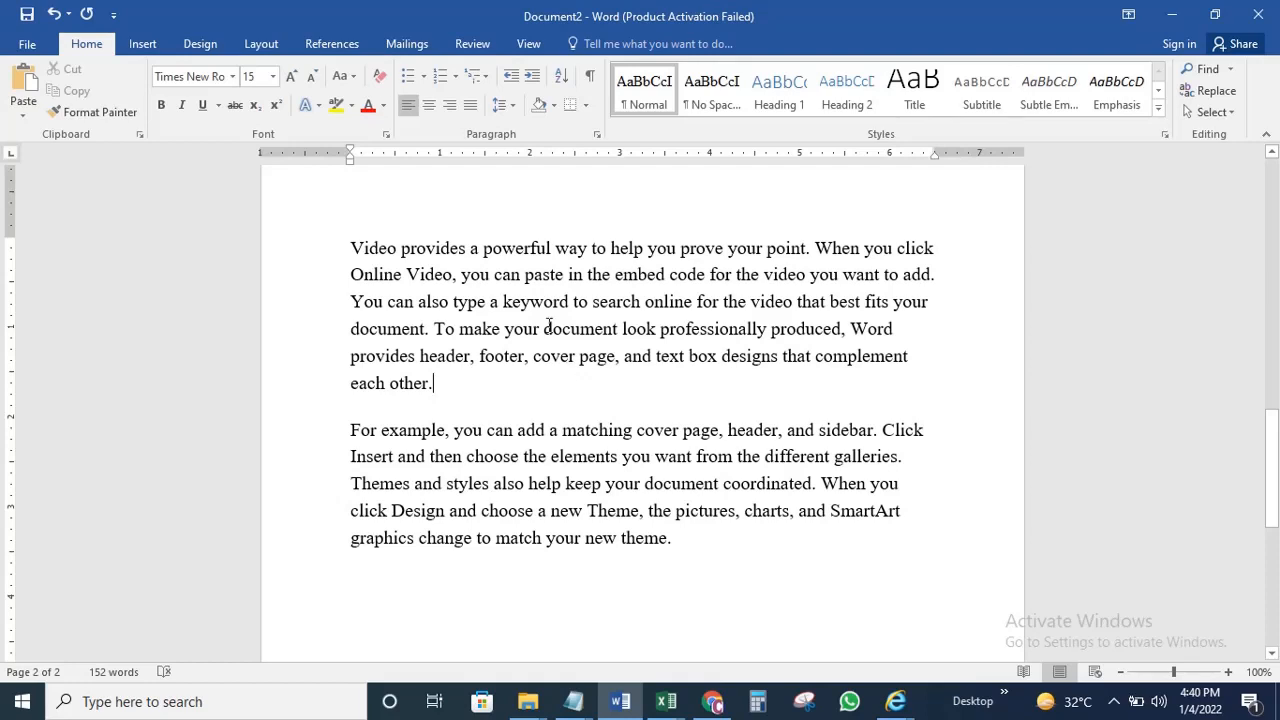
{"action": "left_click", "coordinate": [351, 105]}
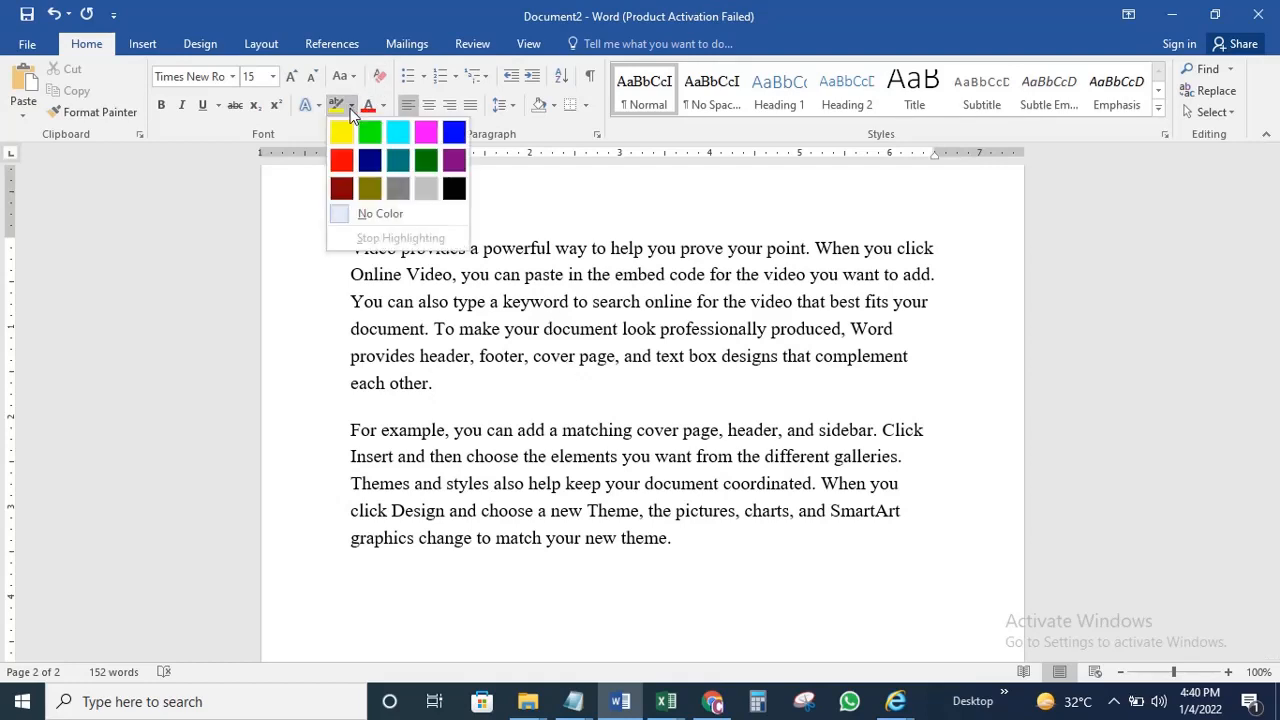
{"action": "left_click", "coordinate": [453, 162]}
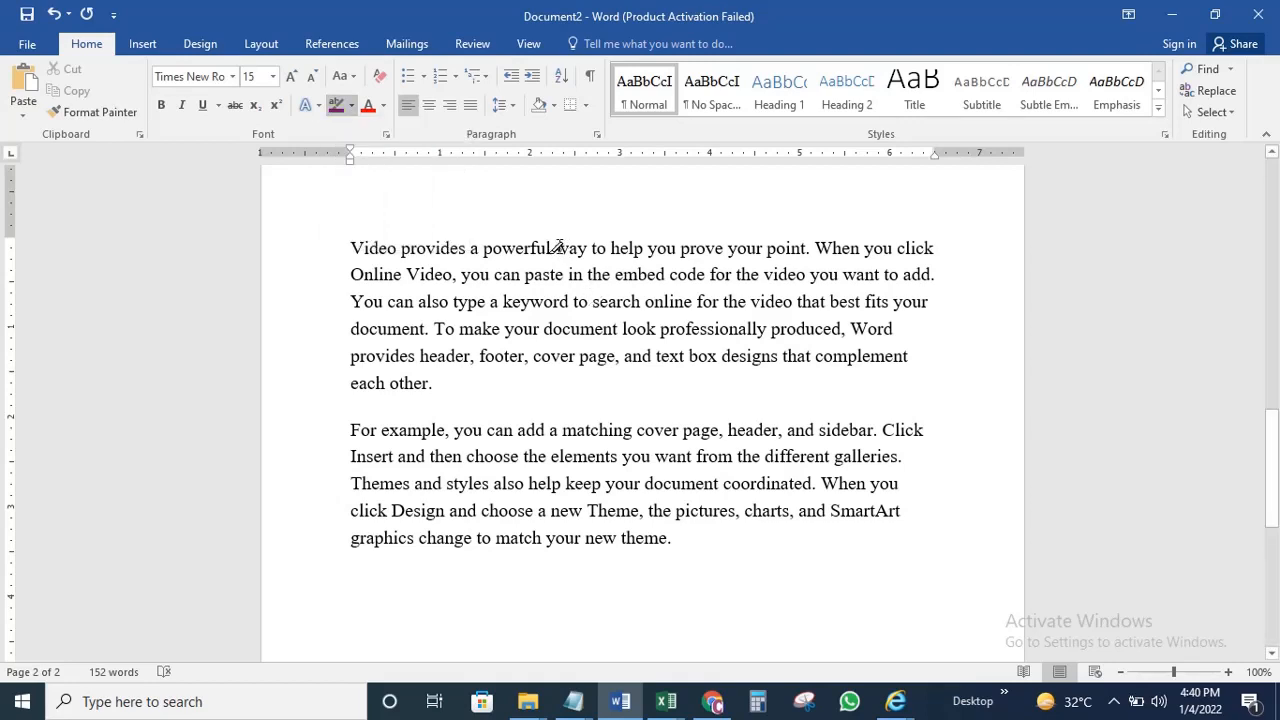
{"action": "left_click_drag", "start_coordinate": [555, 247], "coordinate": [678, 250]}
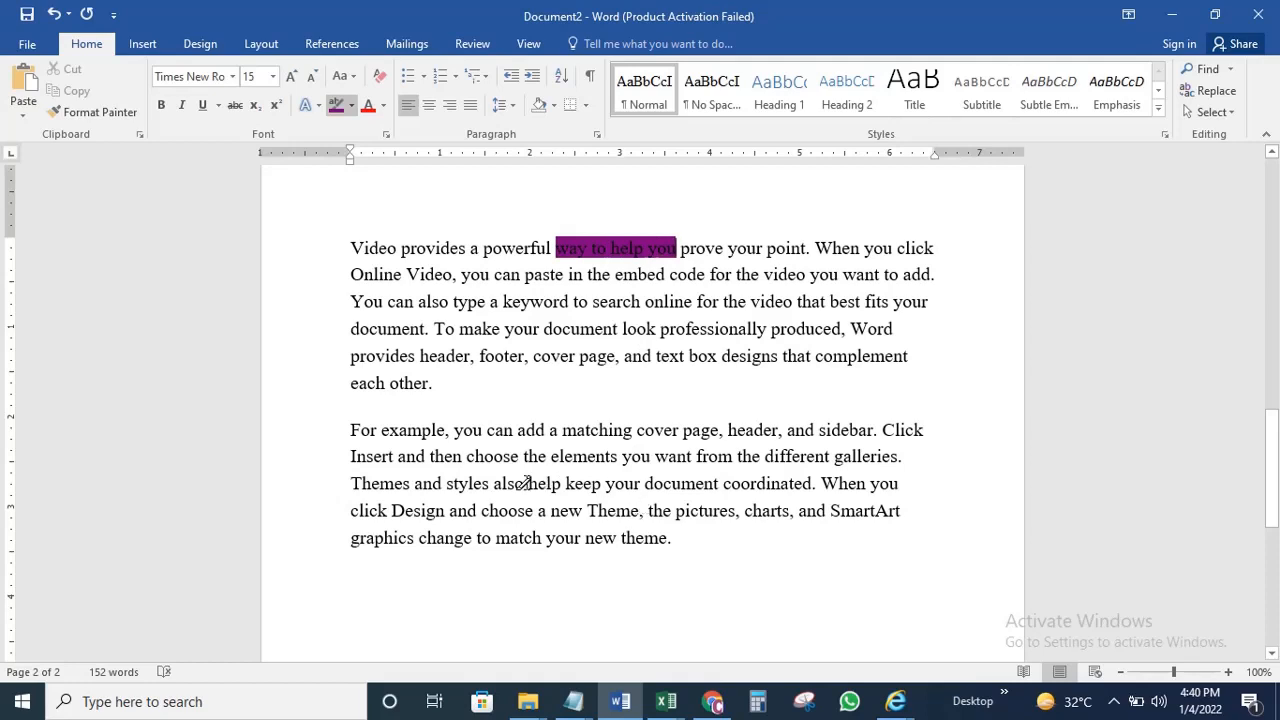
{"action": "left_click_drag", "start_coordinate": [350, 429], "coordinate": [446, 431]}
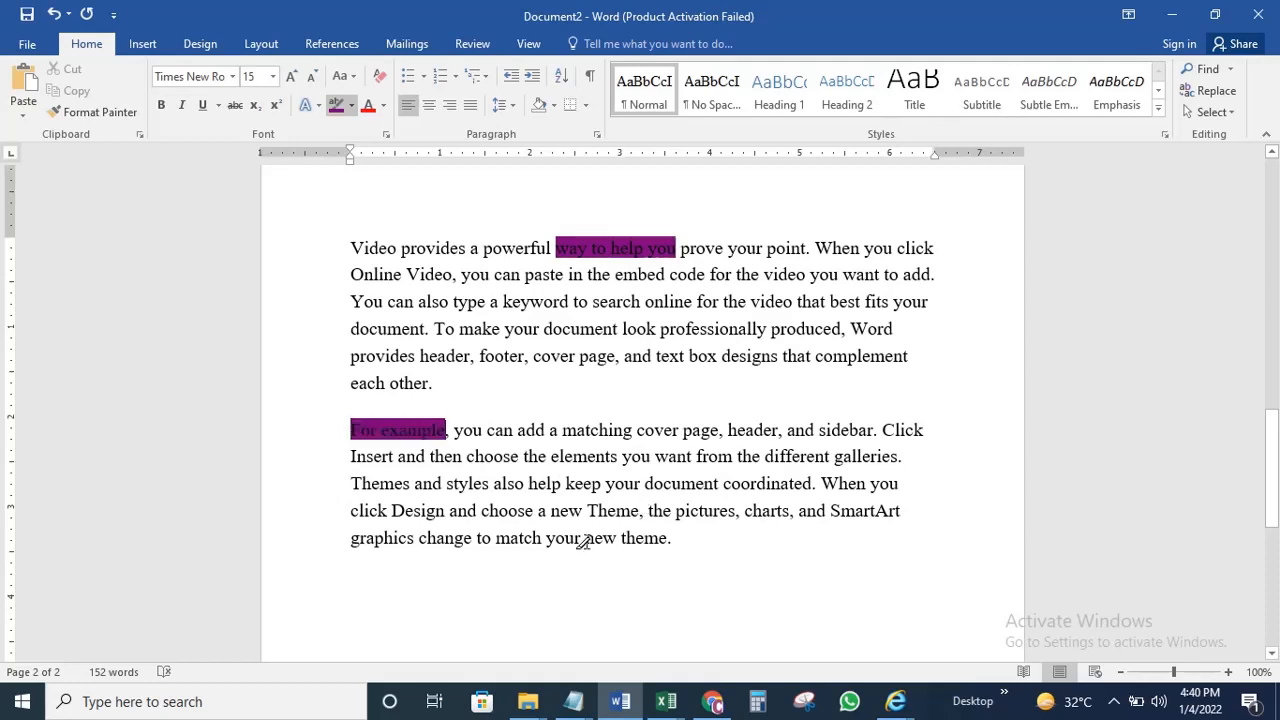
{"action": "left_click_drag", "start_coordinate": [584, 539], "coordinate": [670, 540]}
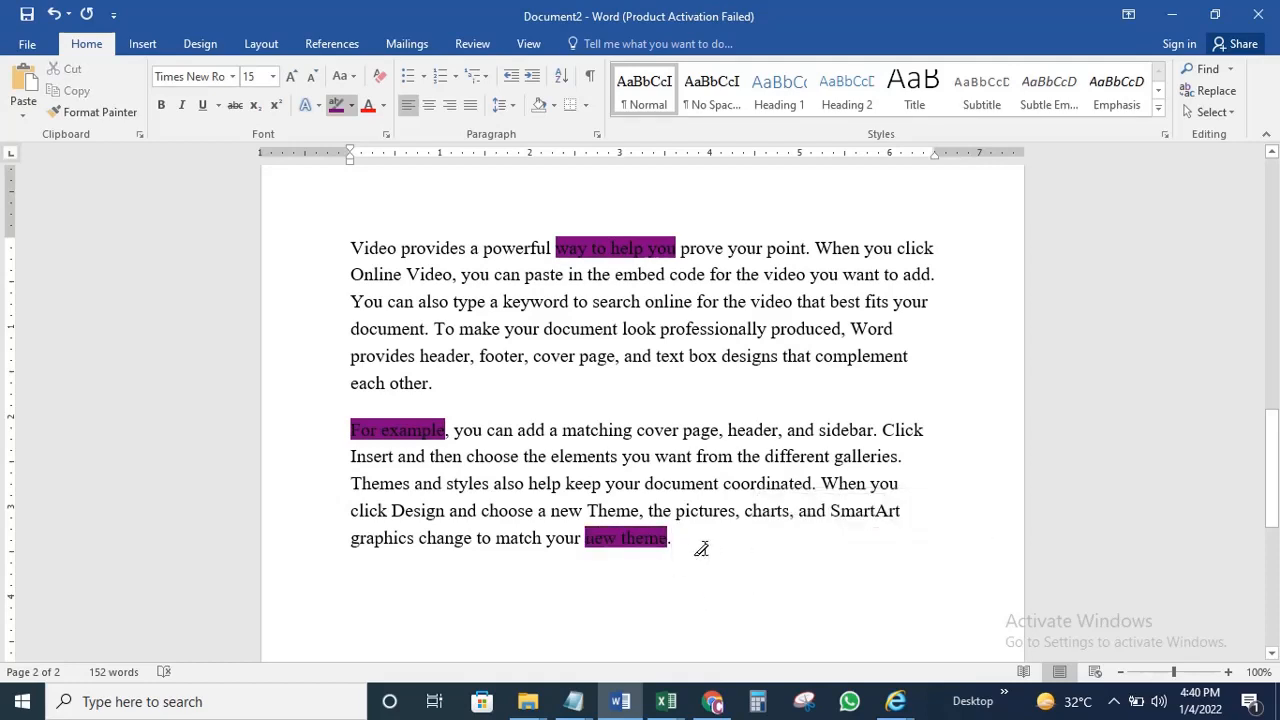
{"action": "key", "text": "Escape"}
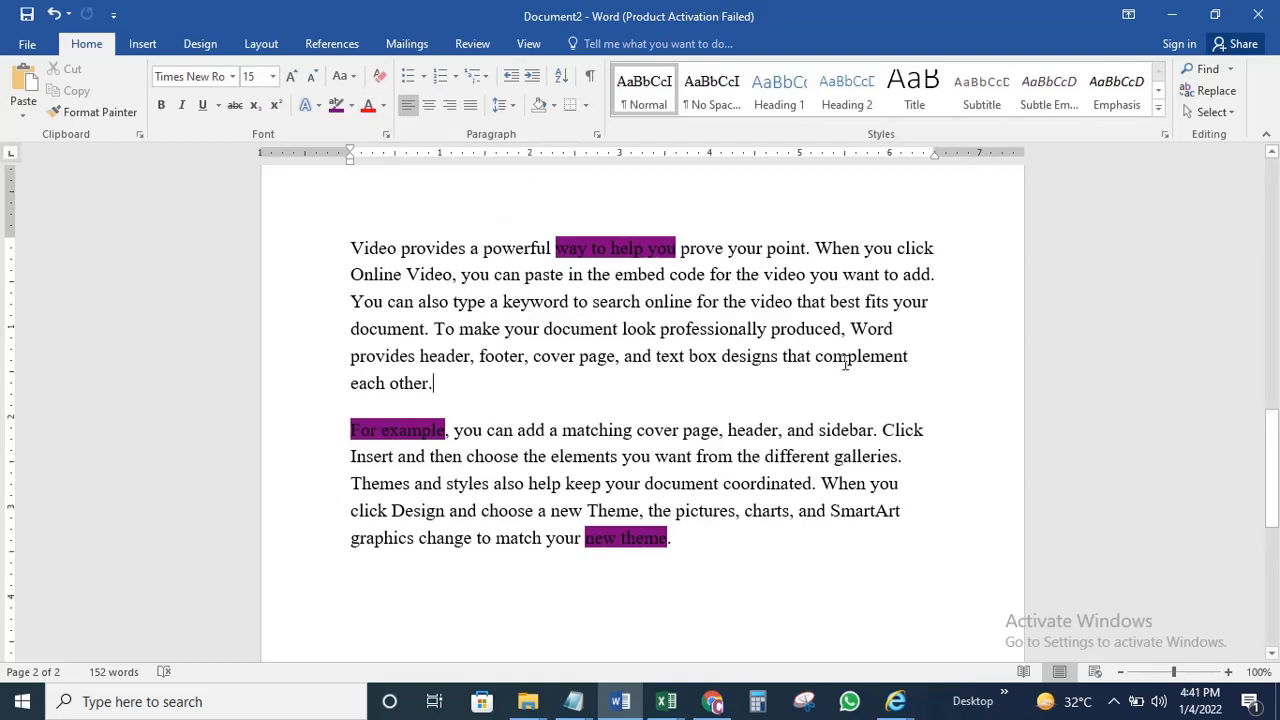
Add the line "Types of programming languages" below the two generated paragraphs
{"action": "left_click_drag", "start_coordinate": [1272, 440], "coordinate": [1277, 497]}
{"action": "left_click", "coordinate": [565, 344]}
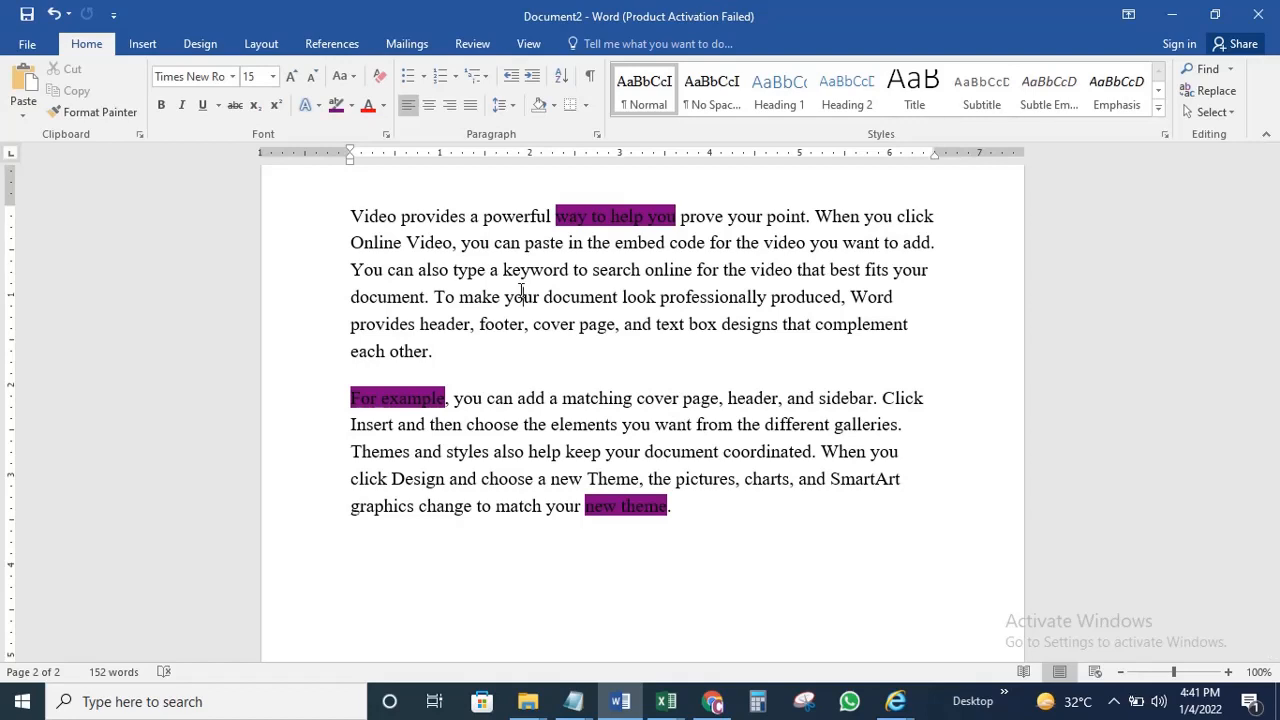
{"action": "left_click", "coordinate": [455, 572]}
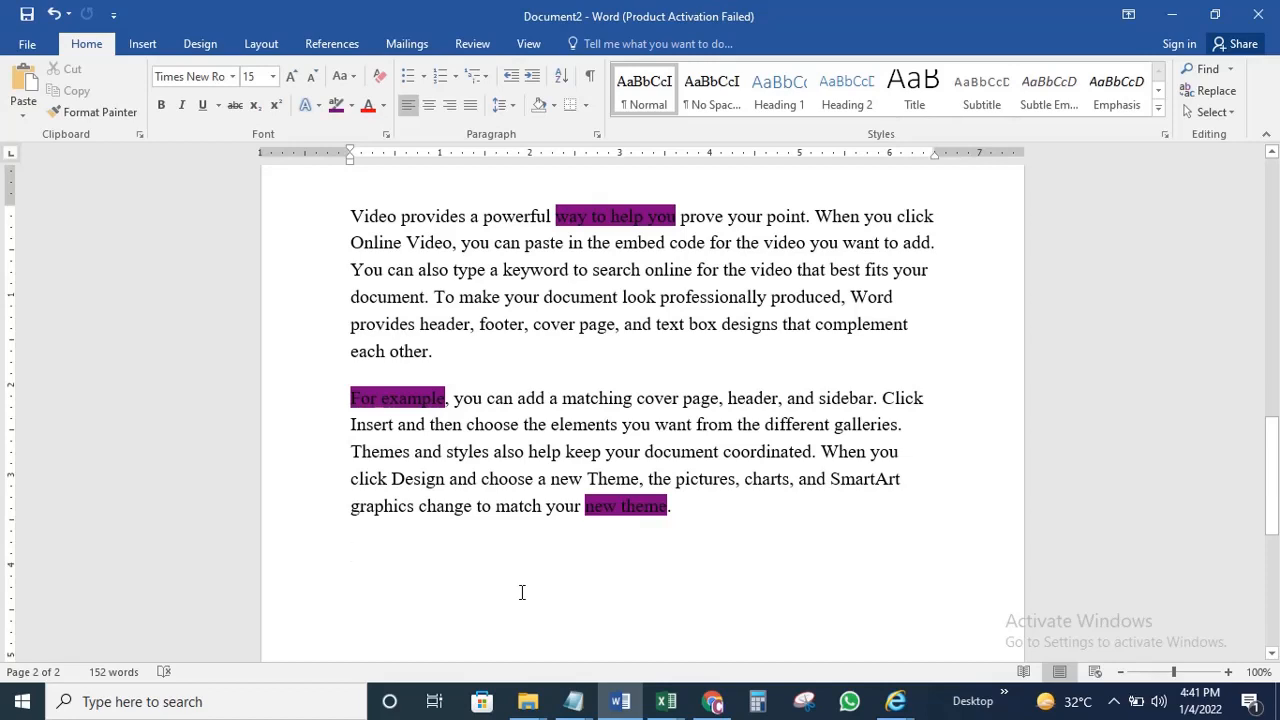
{"action": "type", "text": "Thpe"}
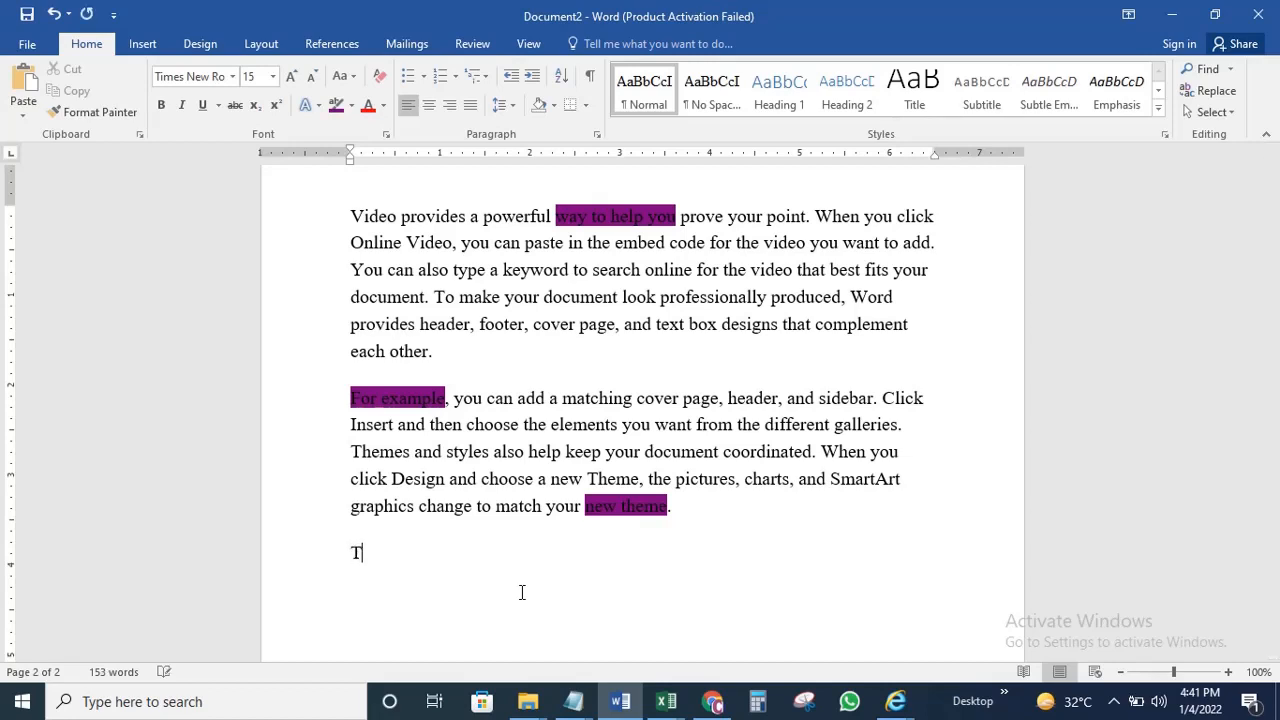
{"action": "key", "text": "BackSpace"}
{"action": "key", "text": "BackSpace"}
{"action": "key", "text": "BackSpace"}
{"action": "type", "text": "ryed"}
{"action": "key", "text": "BackSpace"}
{"action": "key", "text": "BackSpace"}
{"action": "key", "text": "BackSpace"}
{"action": "key", "text": "BackSpace"}
{"action": "type", "text": "ypes of progr"}
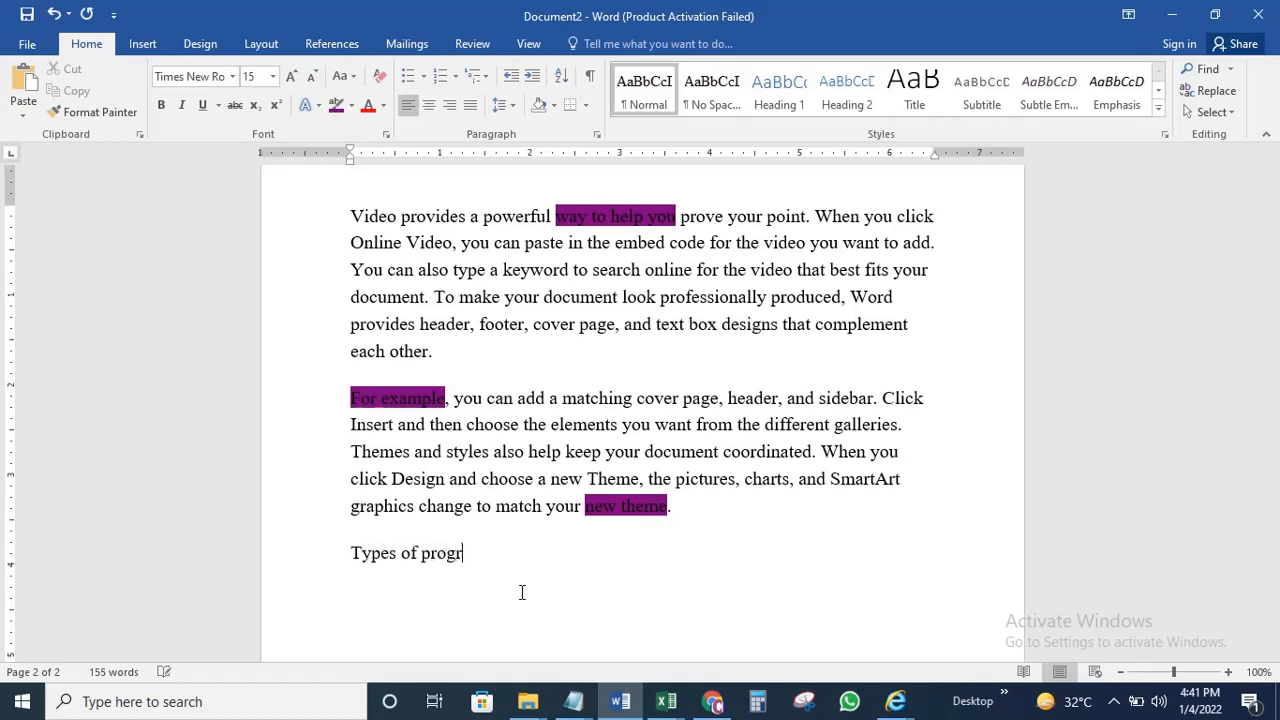
{"action": "type", "text": "amming lang"}
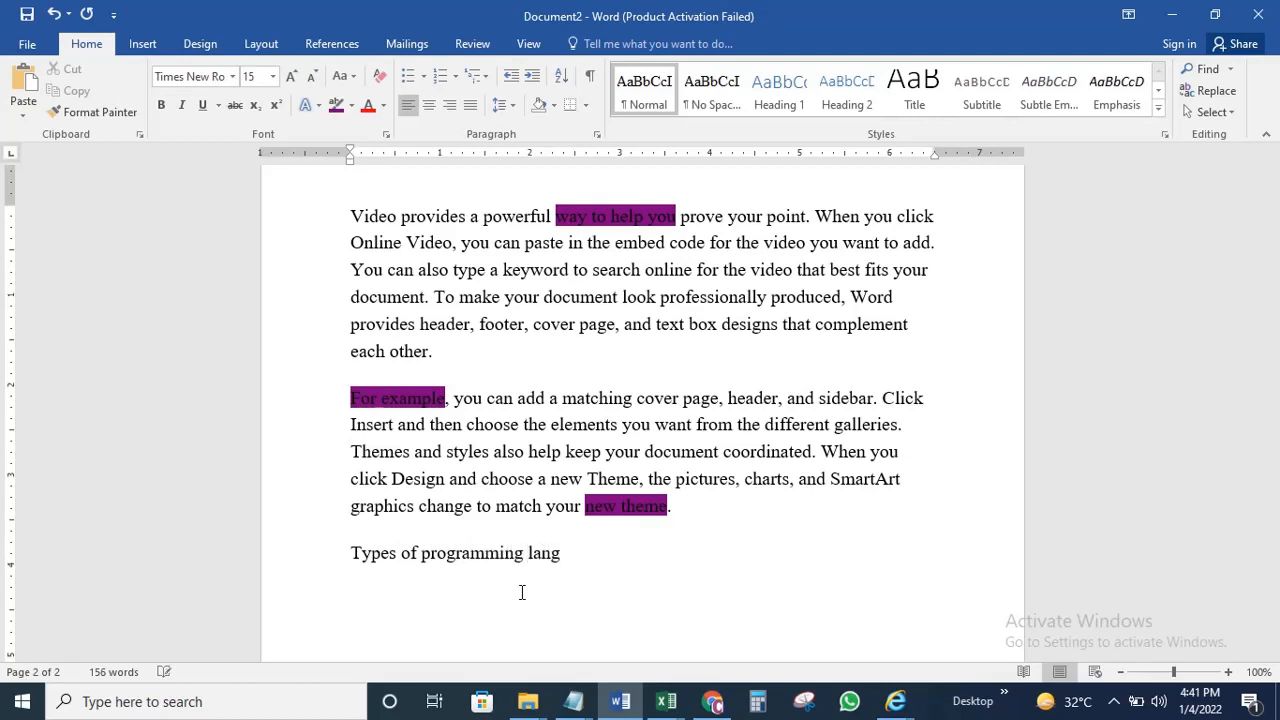
{"action": "type", "text": "uages"}
Create a numbered list under the heading with the items C++, Java, R and Python, and end the numbering after Python
{"action": "key", "text": "Return"}
{"action": "type", "text": "1. "}
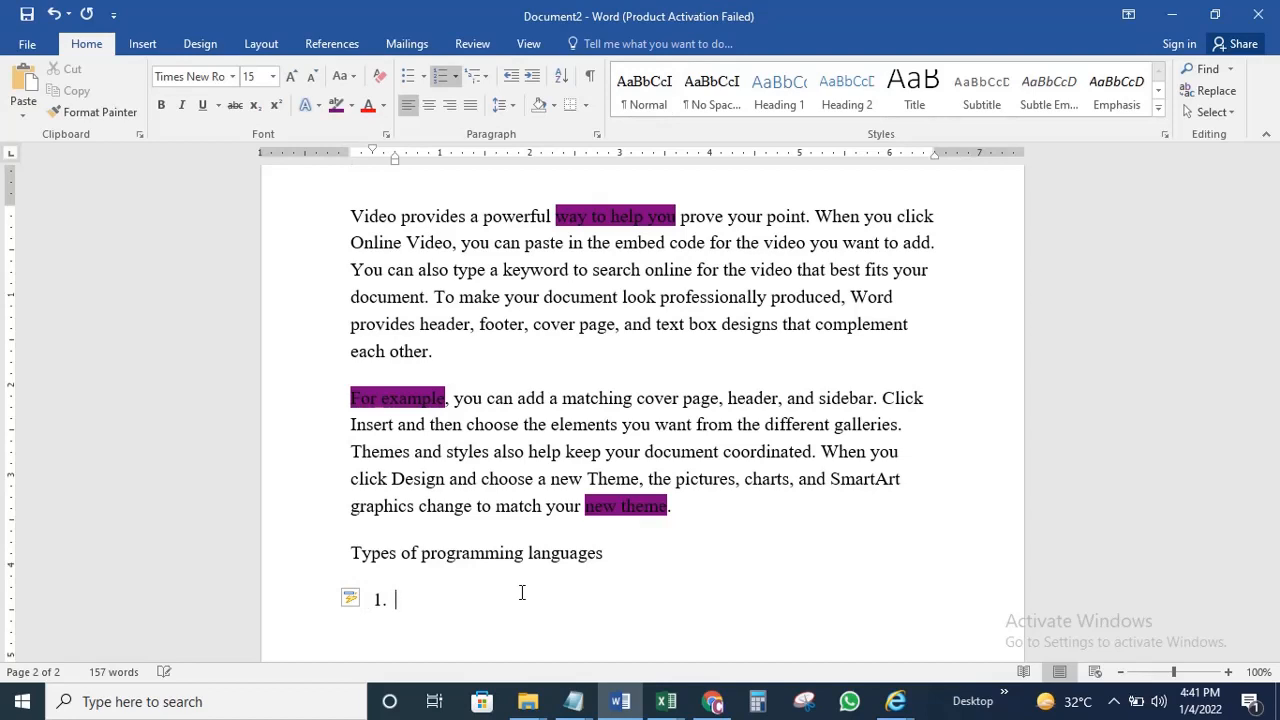
{"action": "type", "text": "C++"}
{"action": "key", "text": "Return"}
{"action": "type", "text": "Java"}
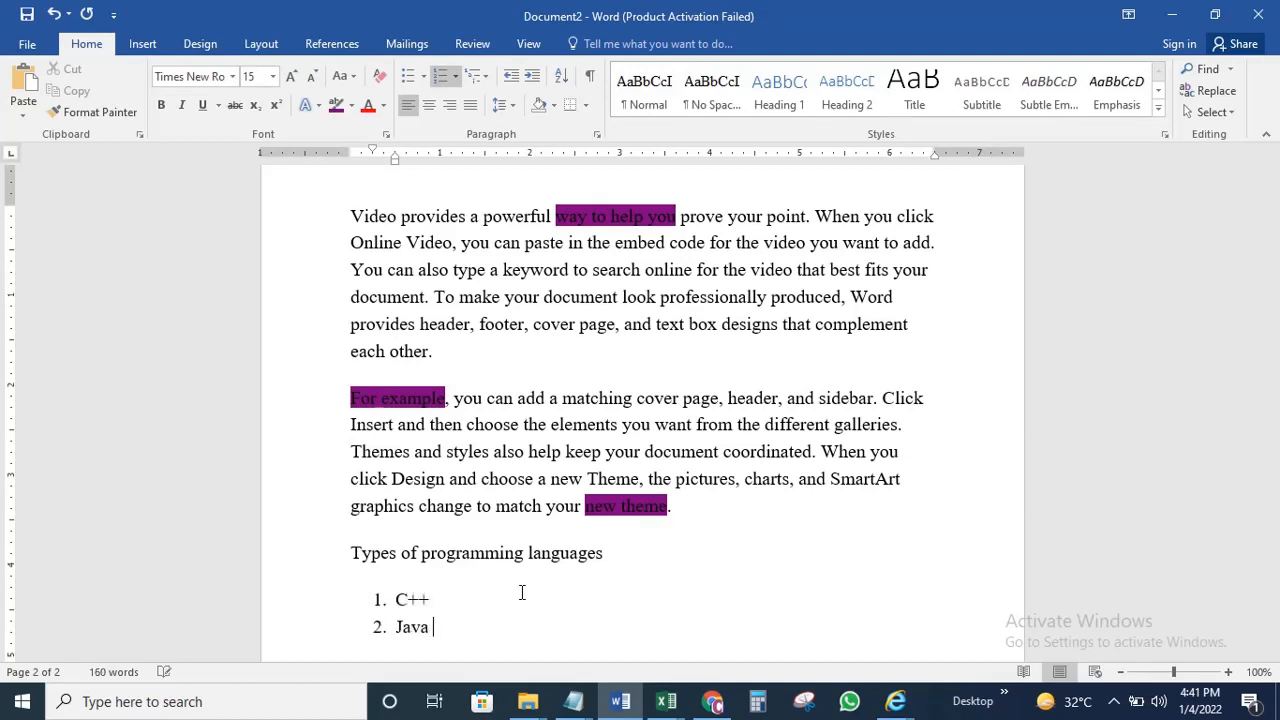
{"action": "key", "text": "Return"}
{"action": "type", "text": "R"}
{"action": "key", "text": "Return"}
{"action": "type", "text": "Python"}
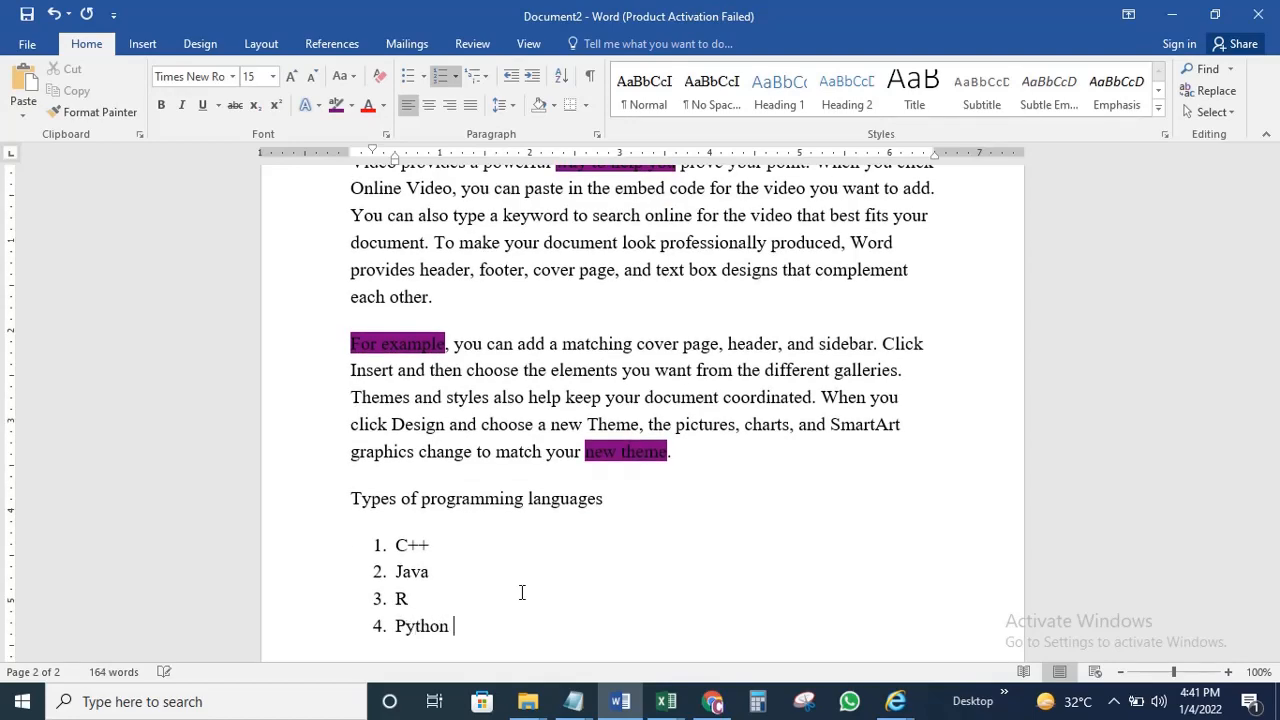
{"action": "key", "text": "Return"}
{"action": "key", "text": "BackSpace"}
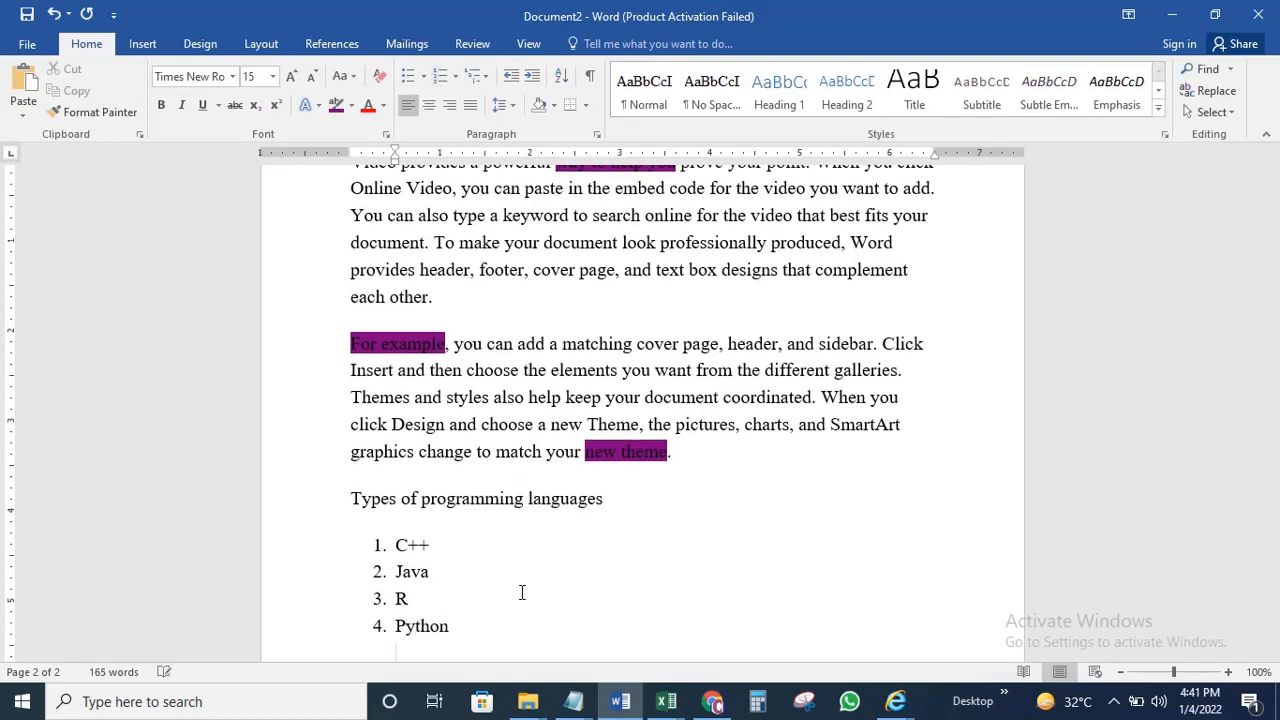
Apply the red font colour to the "Types of programming languages" heading
{"action": "left_click", "coordinate": [608, 498]}
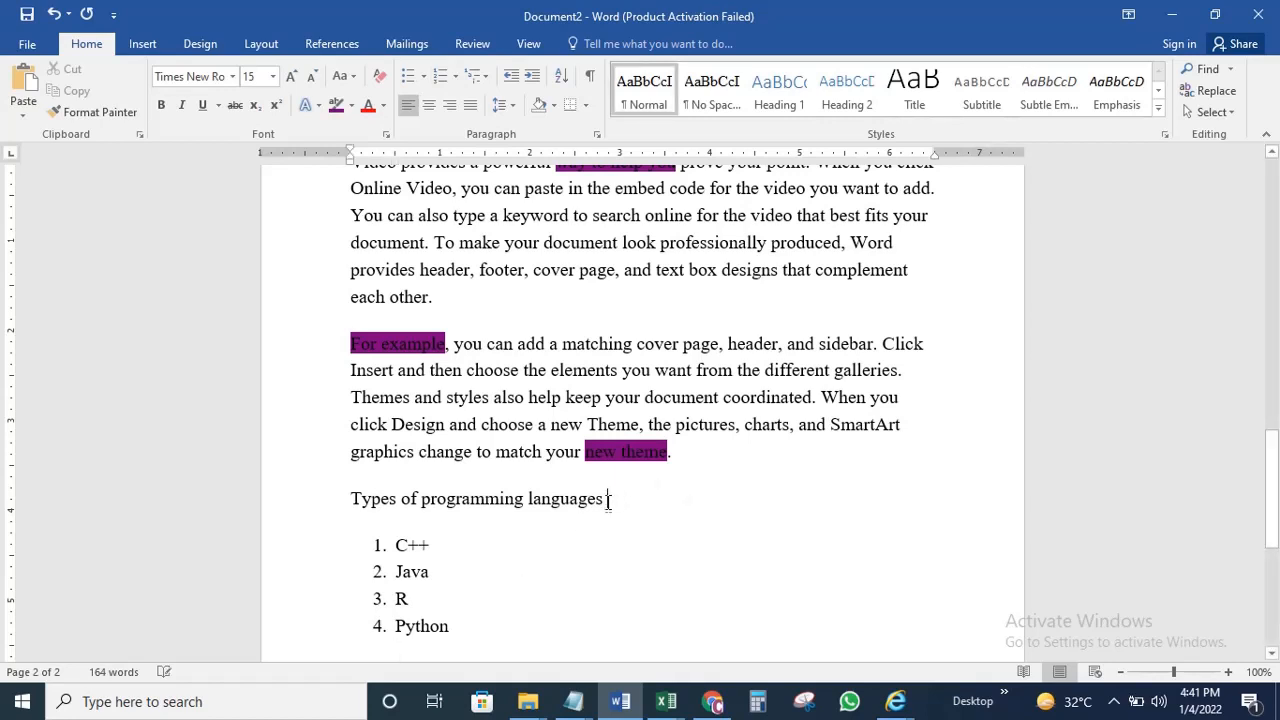
{"action": "left_click_drag", "start_coordinate": [609, 499], "coordinate": [363, 503]}
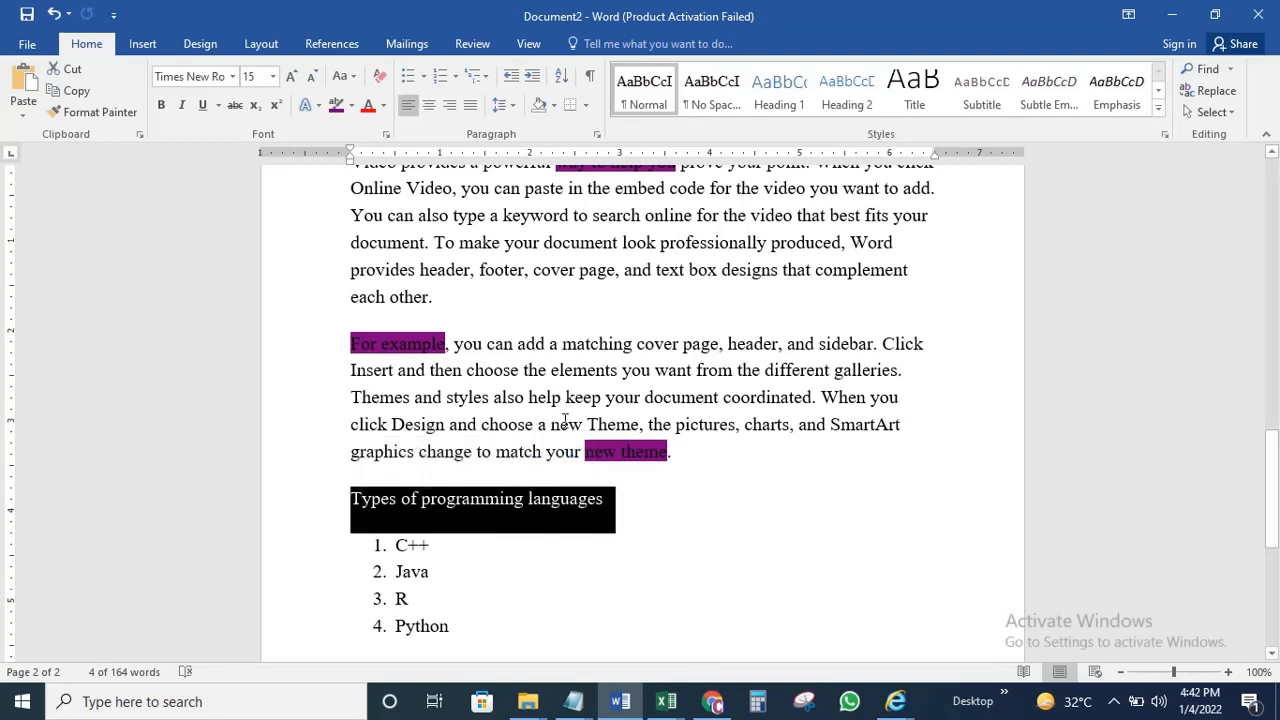
{"action": "left_click", "coordinate": [369, 106]}
{"action": "left_click", "coordinate": [523, 534]}
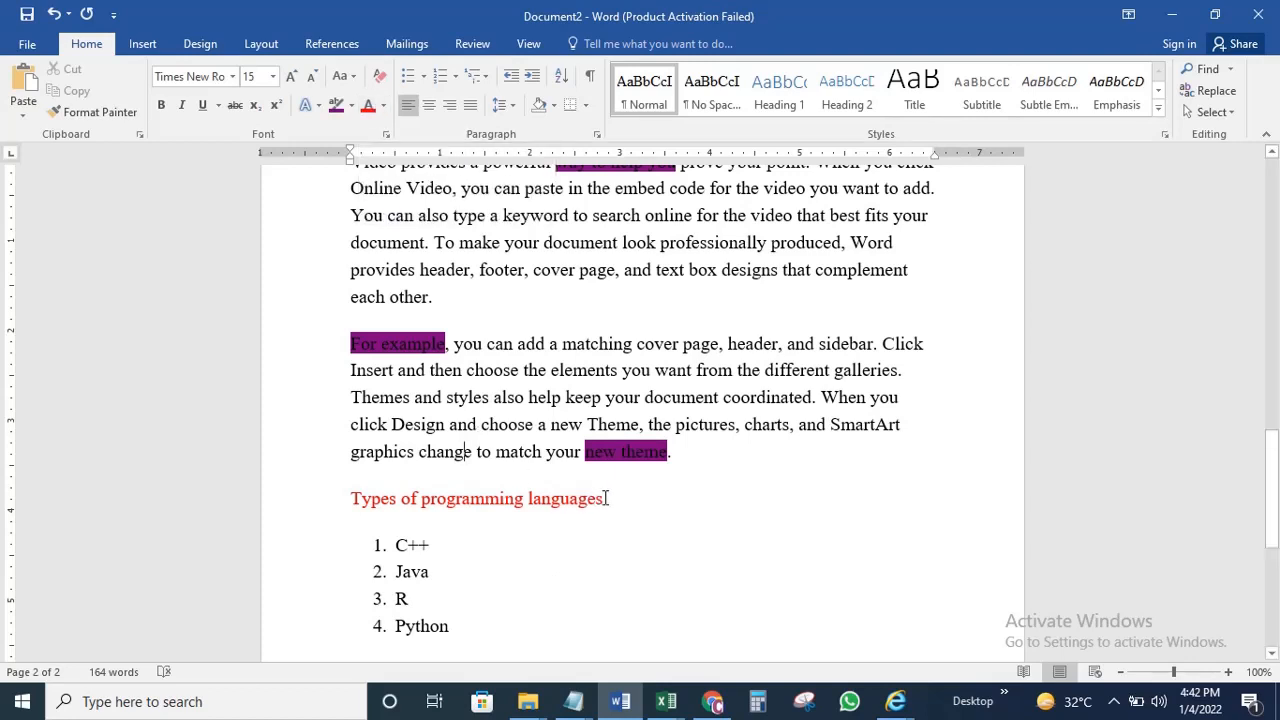
Change the font colour of the "Types of programming languages" heading to the standard dark red
{"action": "left_click_drag", "start_coordinate": [606, 498], "coordinate": [350, 500]}
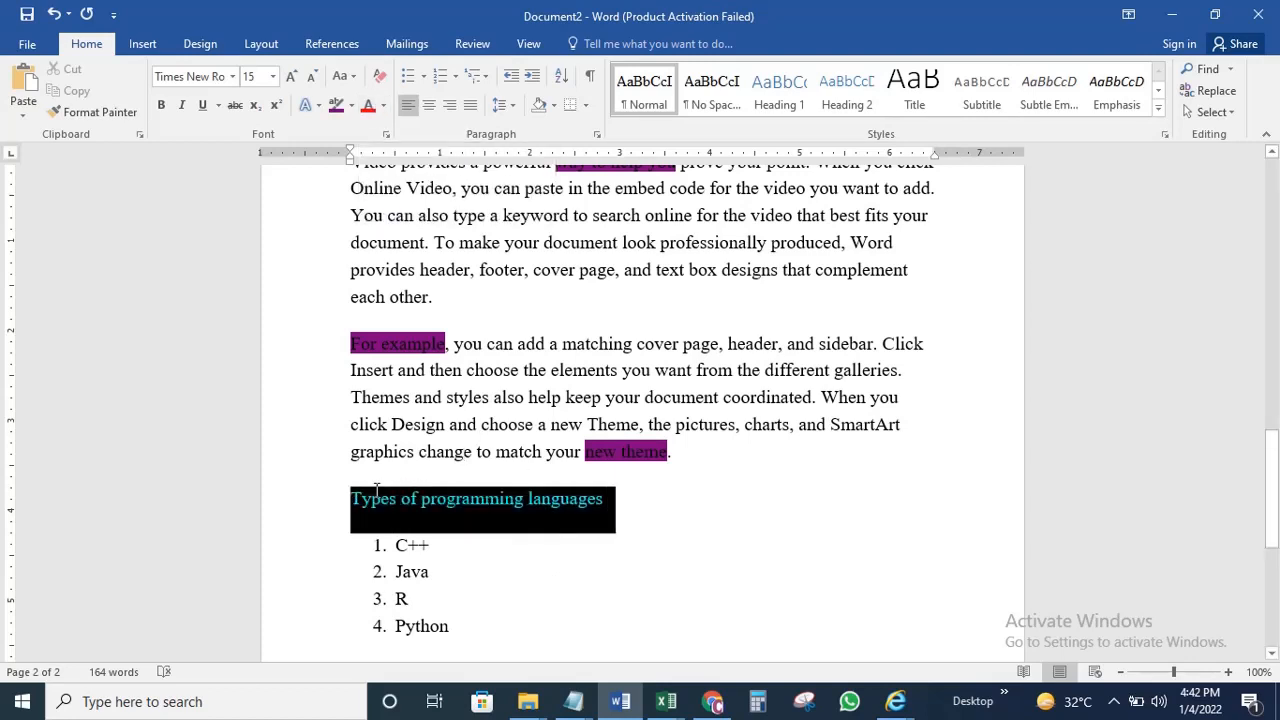
{"action": "left_click", "coordinate": [384, 108]}
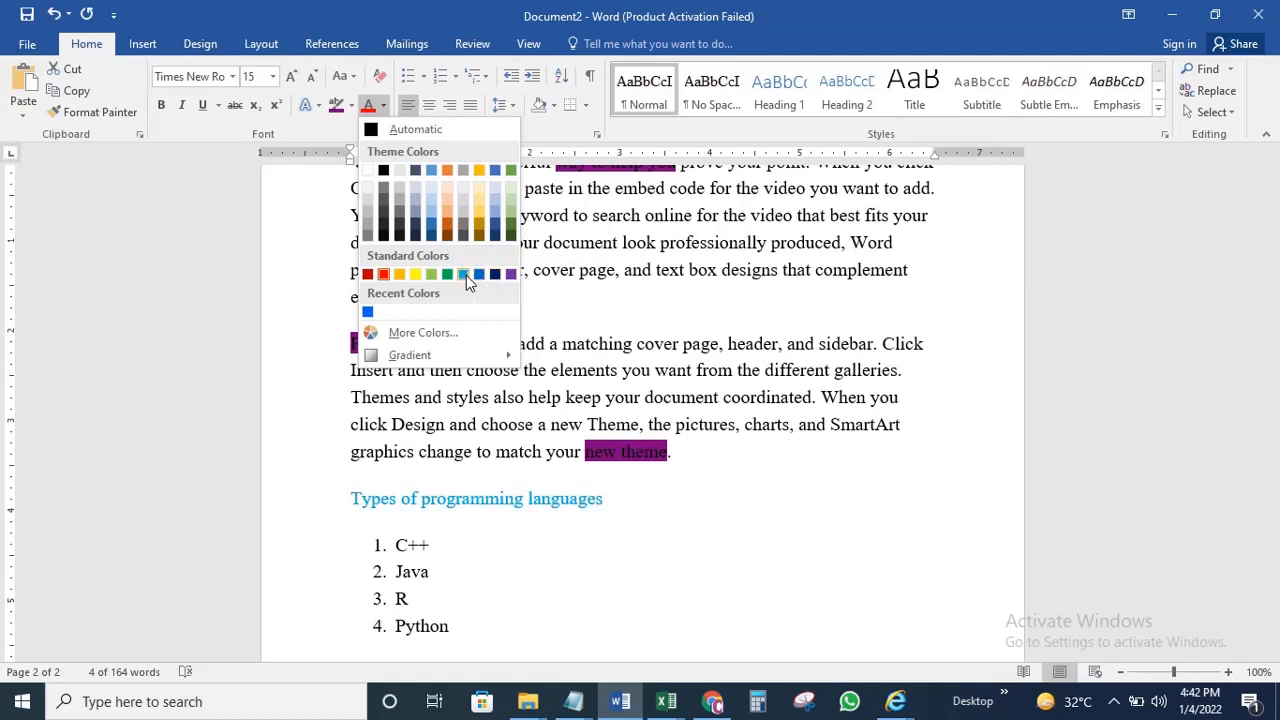
{"action": "left_click", "coordinate": [368, 276]}
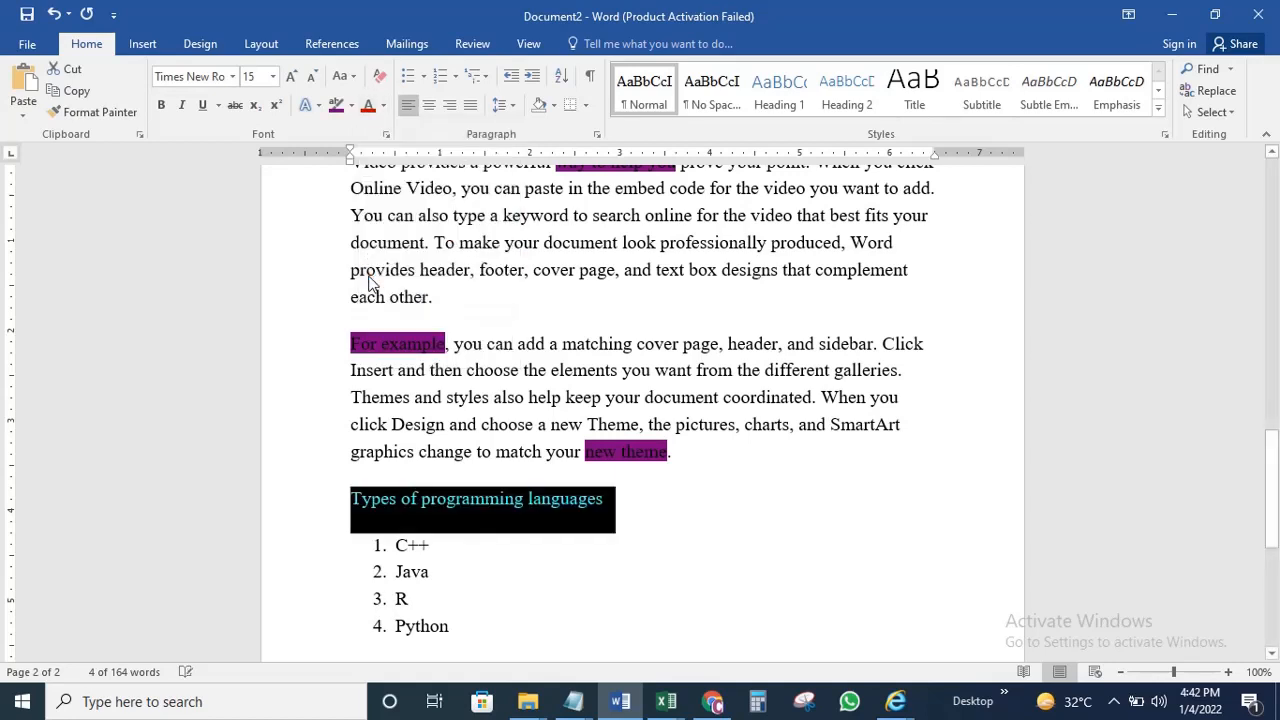
Try custom purple and blue shades for the heading's font colour, ending on RGB 37, 37, 155
{"action": "left_click", "coordinate": [383, 108]}
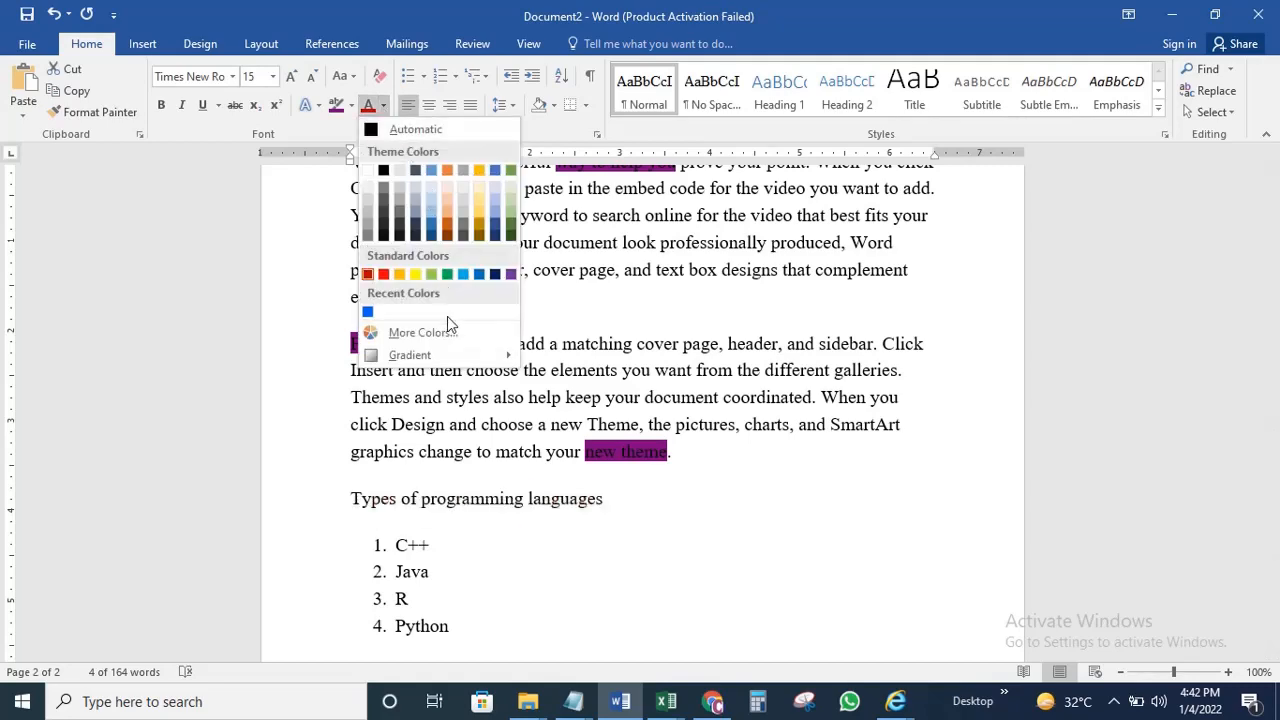
{"action": "left_click", "coordinate": [421, 332]}
{"action": "left_click", "coordinate": [320, 251]}
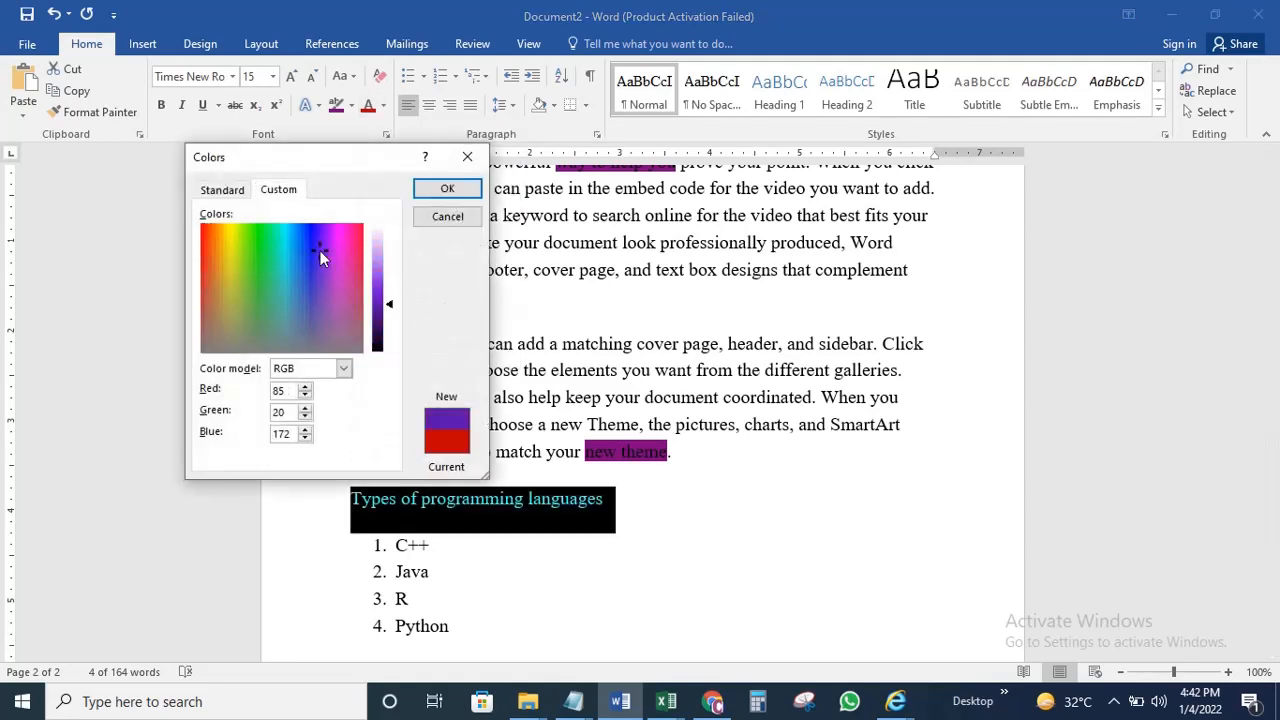
{"action": "left_click", "coordinate": [315, 294]}
{"action": "left_click", "coordinate": [305, 388]}
{"action": "left_click", "coordinate": [305, 388]}
{"action": "left_click", "coordinate": [308, 274]}
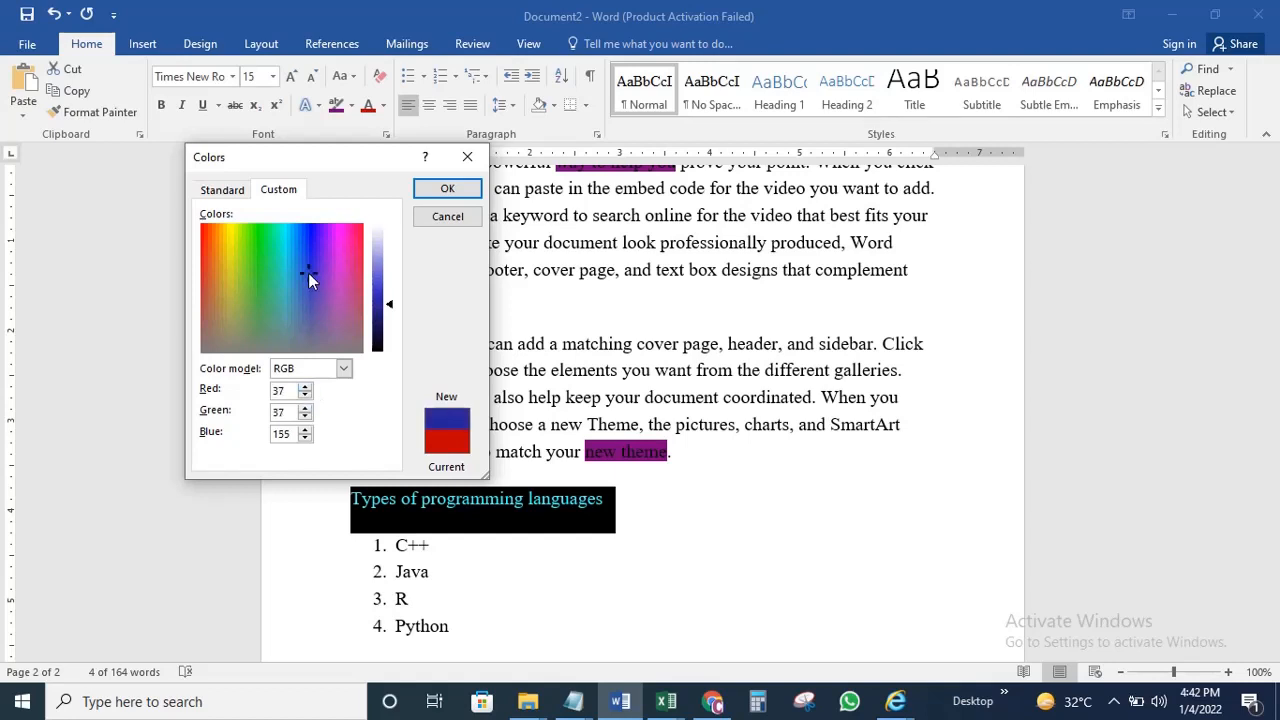
Try several shades of the extended standard palette and recolour the "Types of programming languages" heading yellow
{"action": "left_click", "coordinate": [221, 191]}
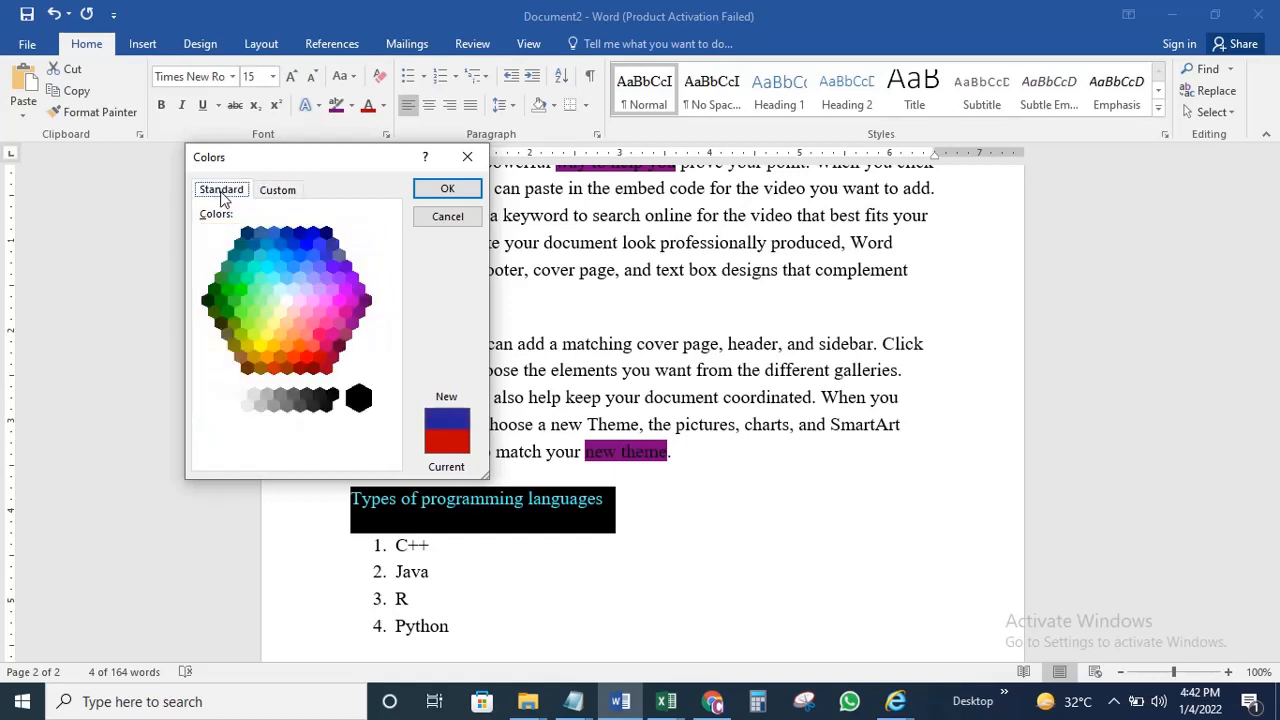
{"action": "left_click", "coordinate": [242, 246]}
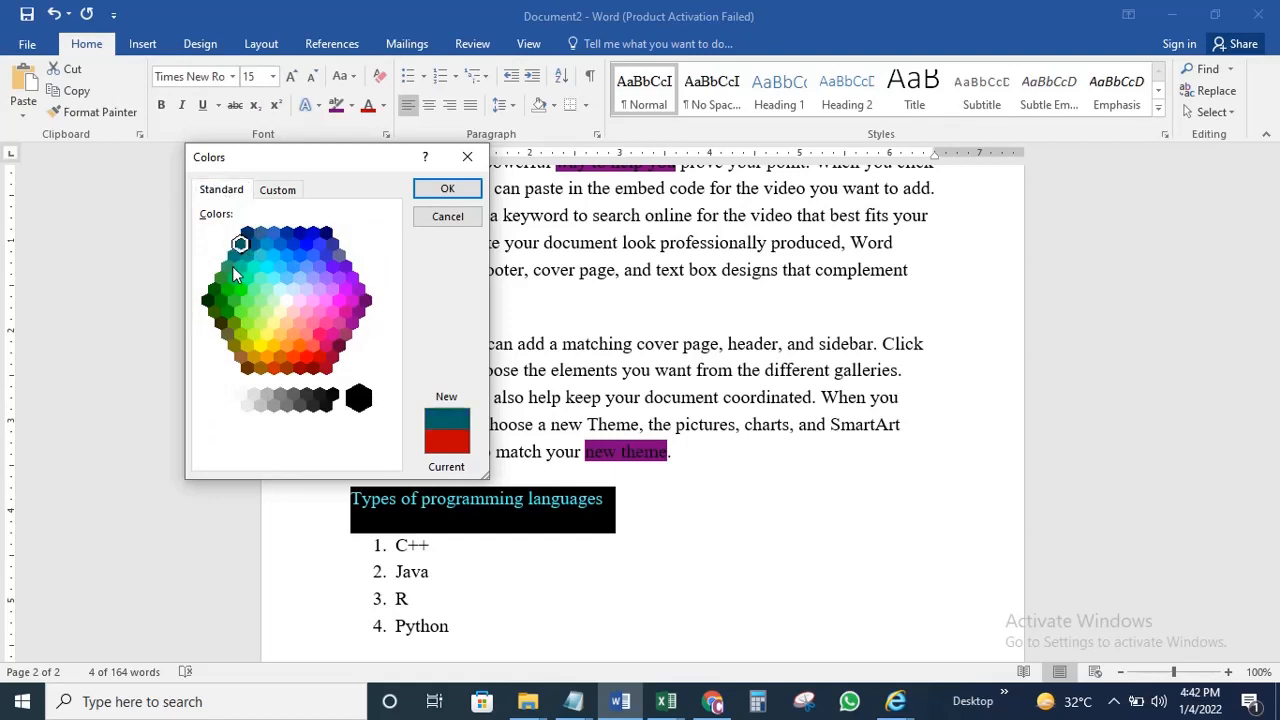
{"action": "left_click", "coordinate": [235, 271]}
{"action": "left_click", "coordinate": [214, 290]}
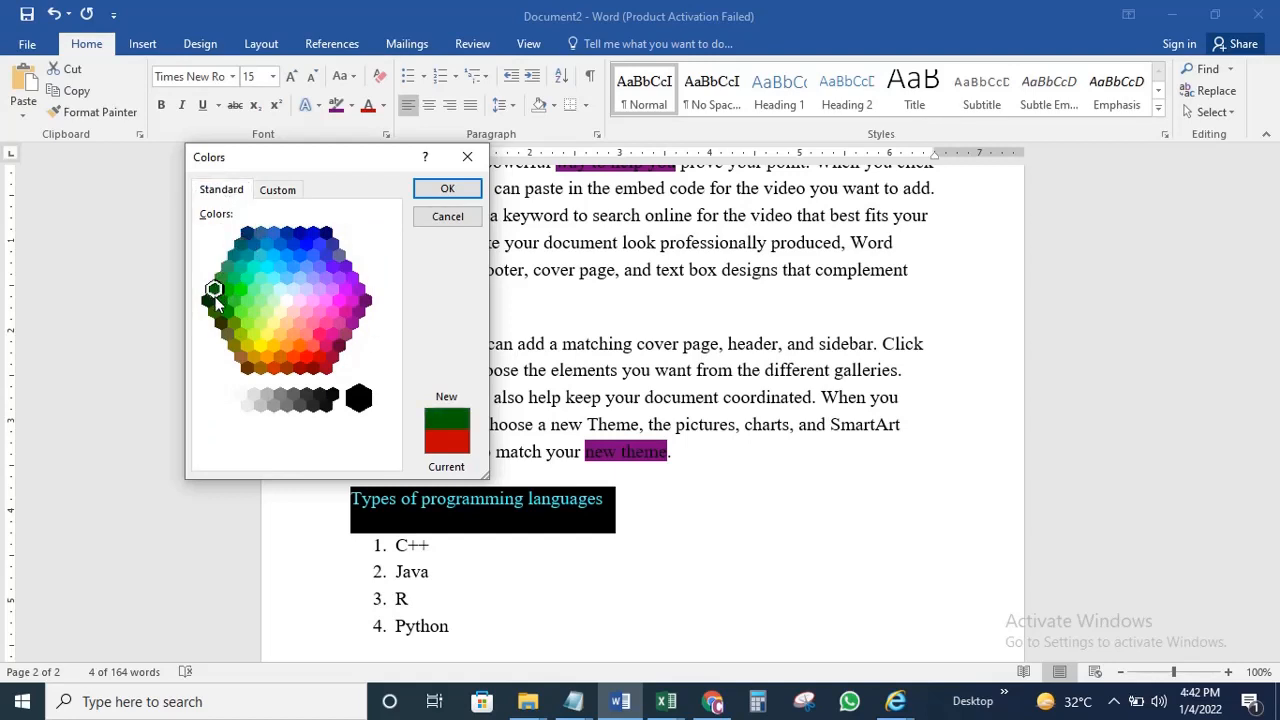
{"action": "left_click", "coordinate": [208, 300]}
{"action": "left_click", "coordinate": [299, 345]}
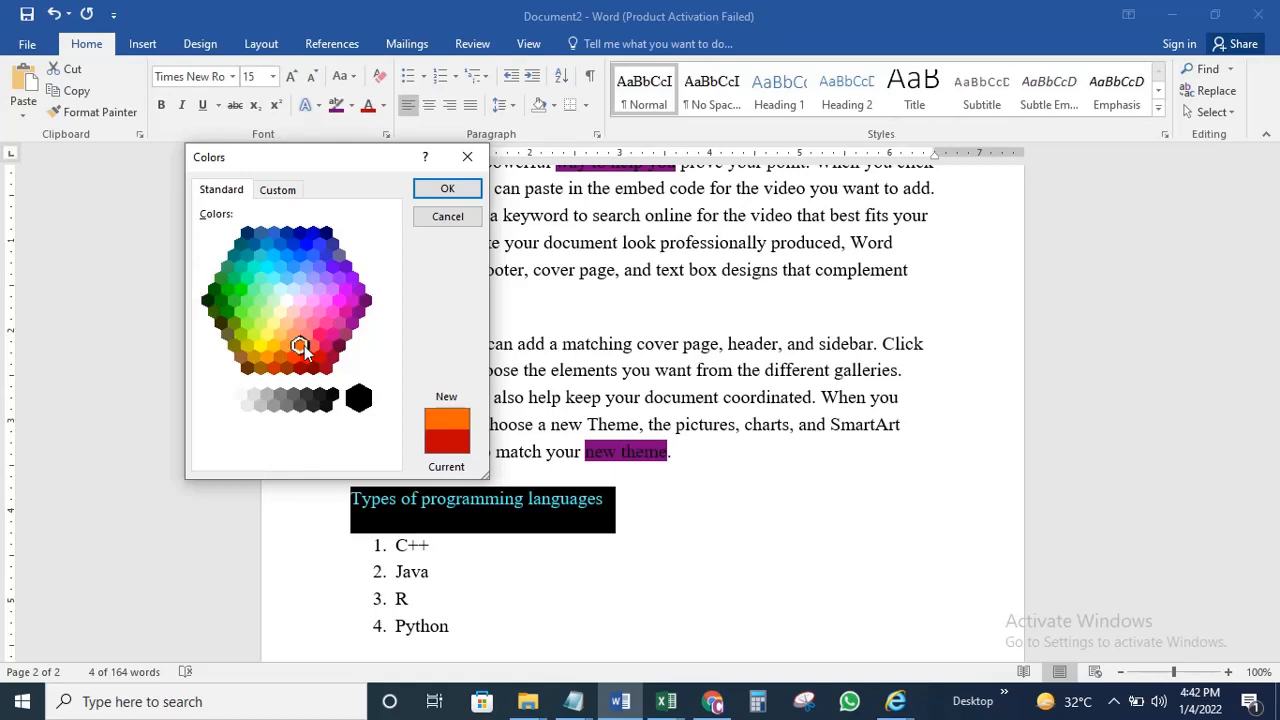
{"action": "left_click", "coordinate": [446, 195]}
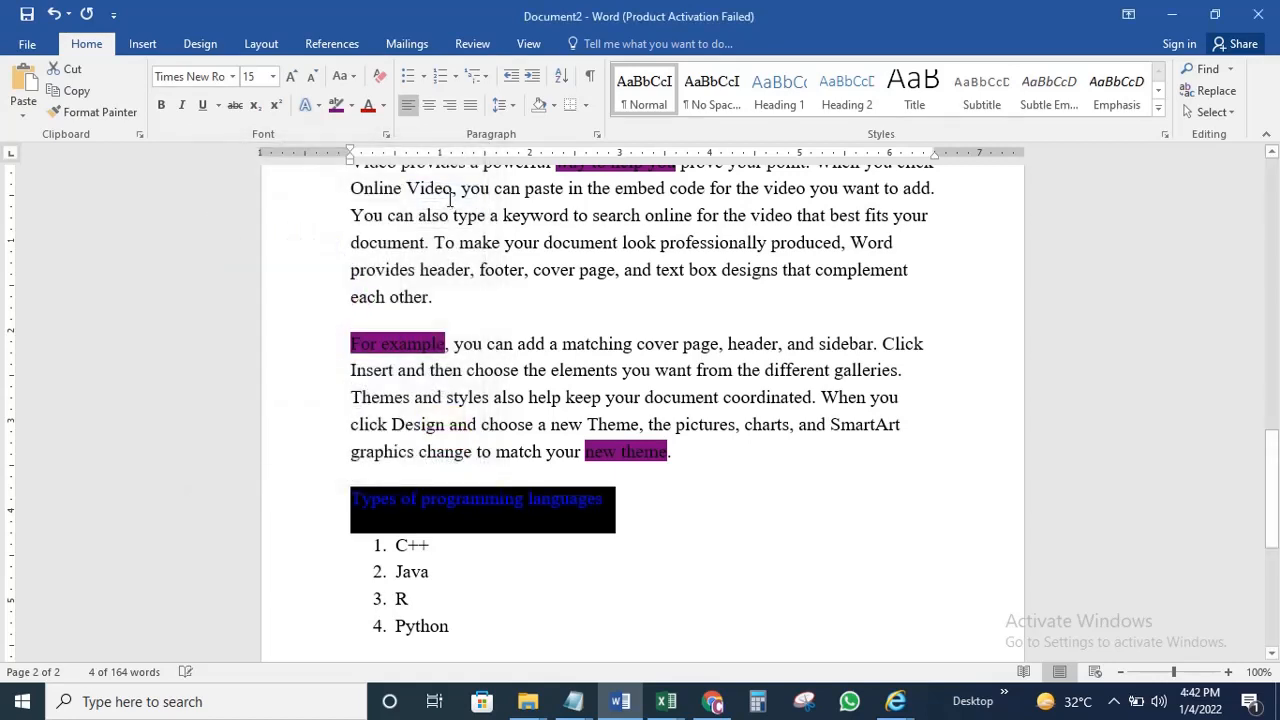
{"action": "left_click", "coordinate": [632, 514]}
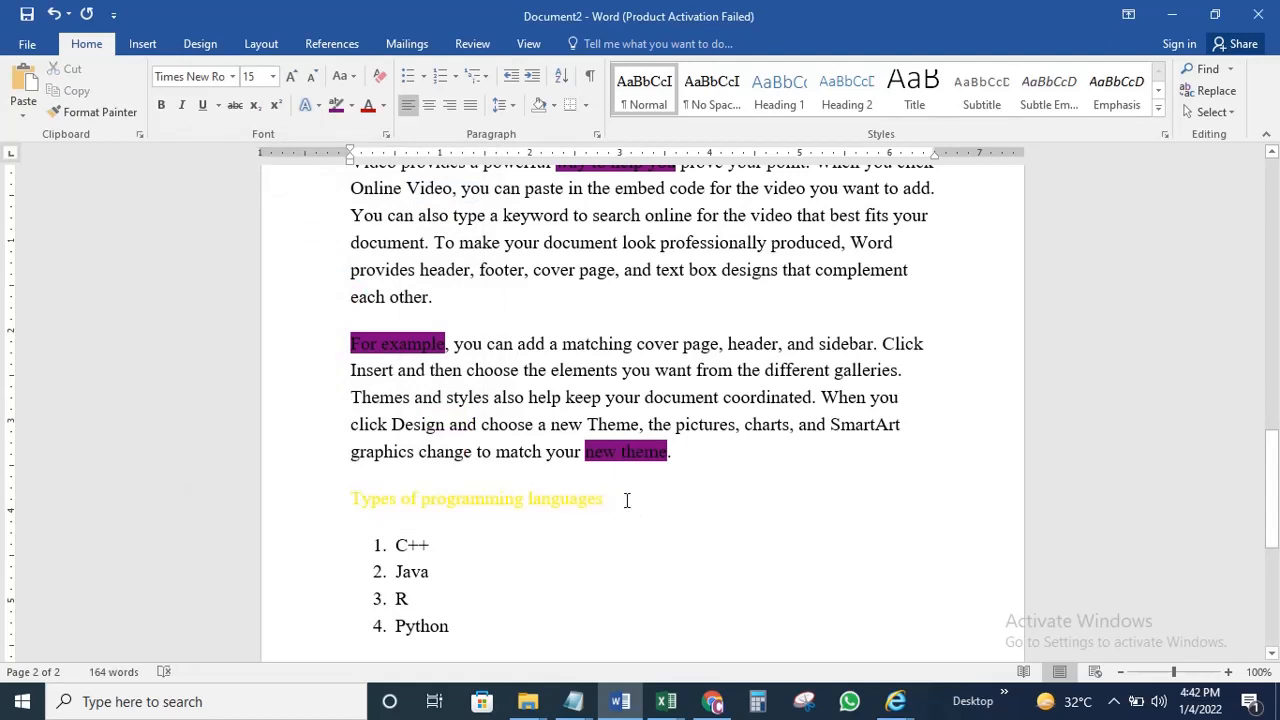
Reapply the dark red font colour to the "Types of programming languages" heading
{"action": "left_click_drag", "start_coordinate": [622, 502], "coordinate": [377, 510]}
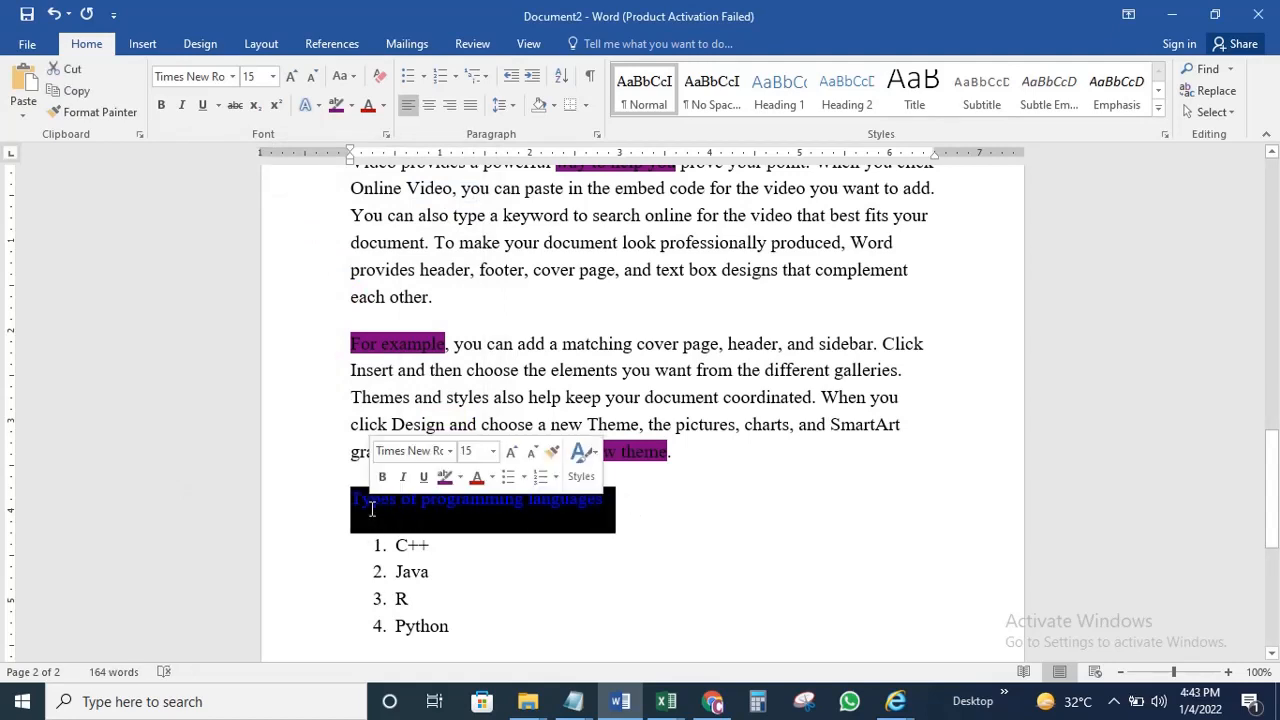
{"action": "left_click", "coordinate": [367, 105]}
{"action": "left_click", "coordinate": [516, 424]}
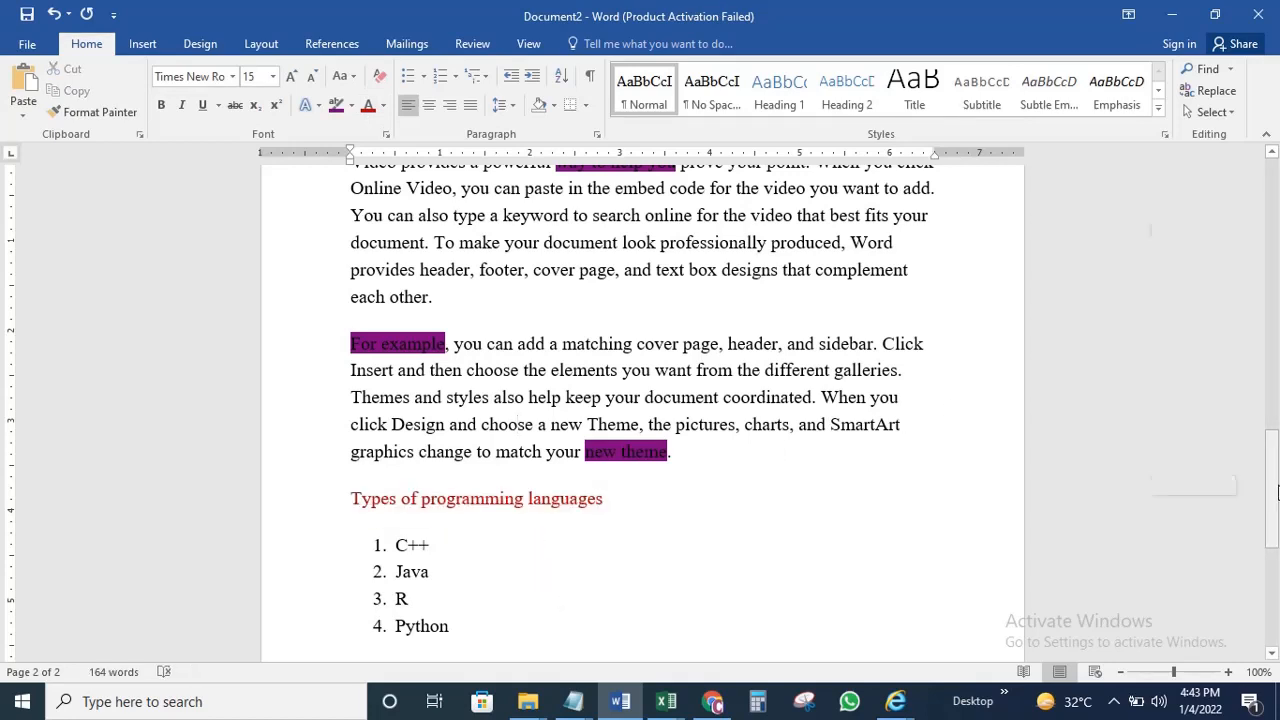
{"action": "scroll", "coordinate": [470, 495], "scroll_direction": "down", "scroll_amount": 1}
{"action": "left_click", "coordinate": [467, 491]}
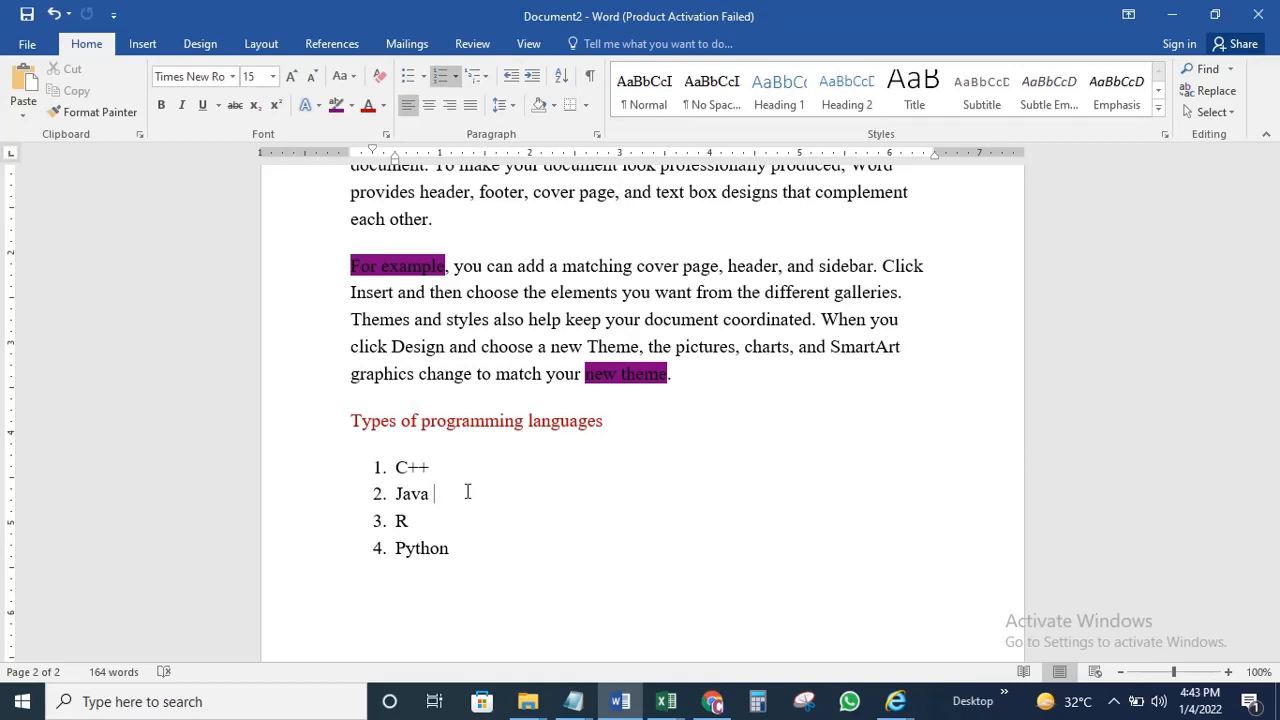
{"action": "left_click", "coordinate": [465, 553]}
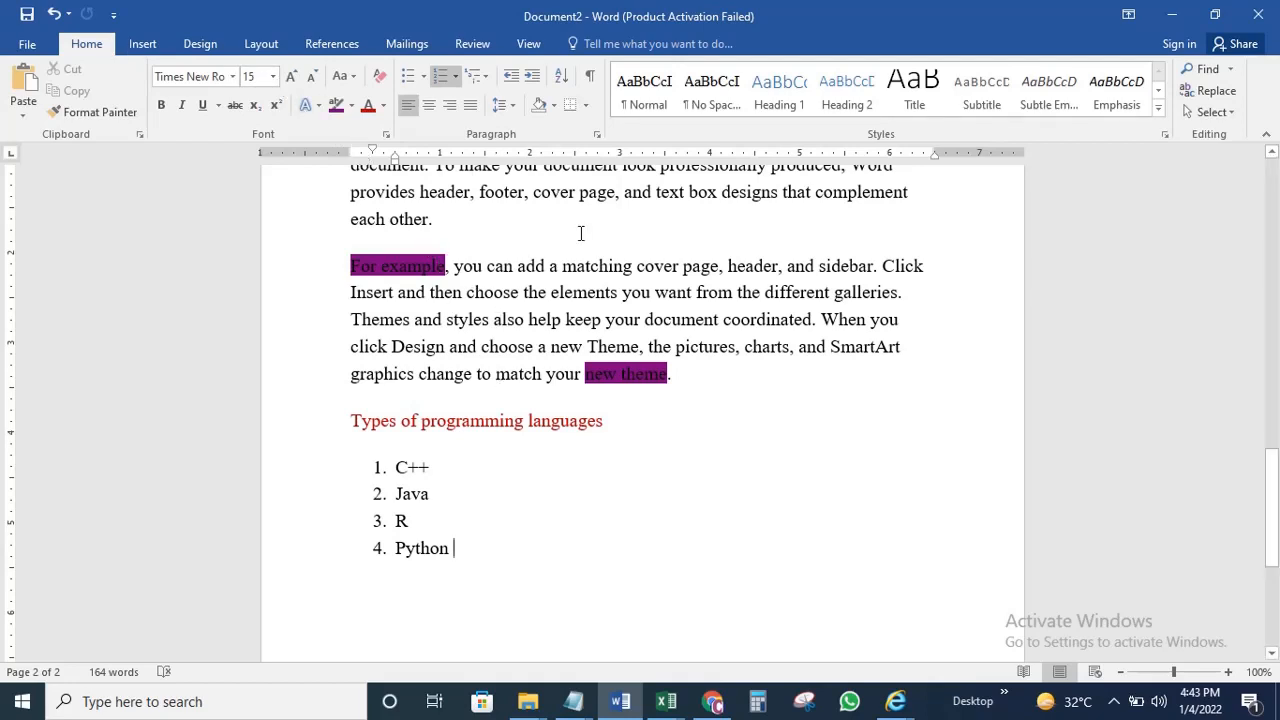
{"action": "left_click", "coordinate": [132, 44]}
{"action": "left_click", "coordinate": [88, 45]}
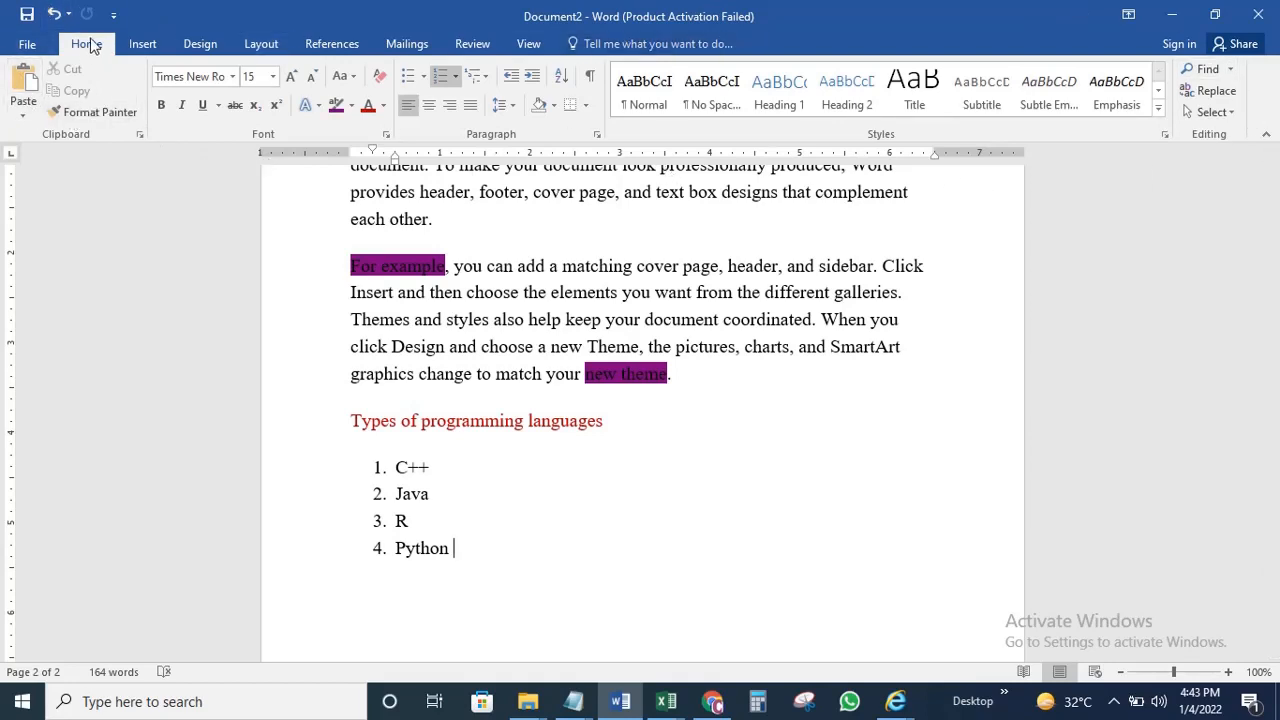
{"action": "left_click", "coordinate": [142, 46]}
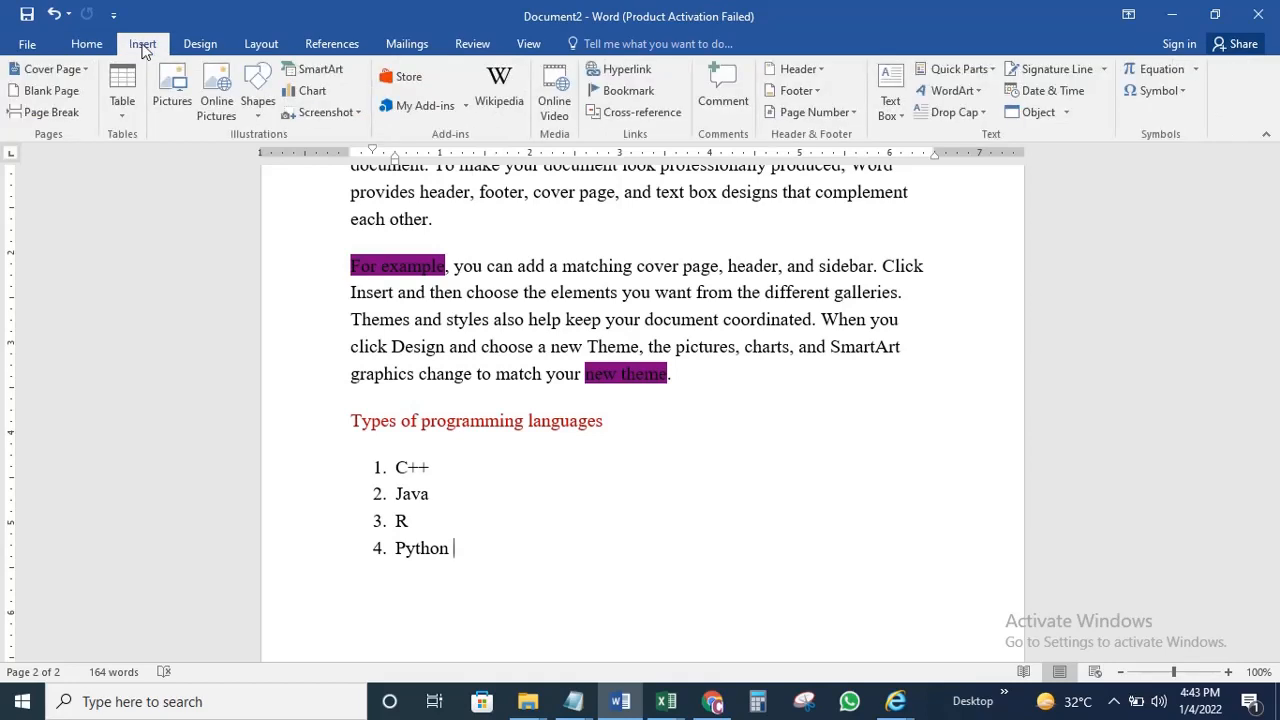
{"action": "left_click", "coordinate": [196, 45]}
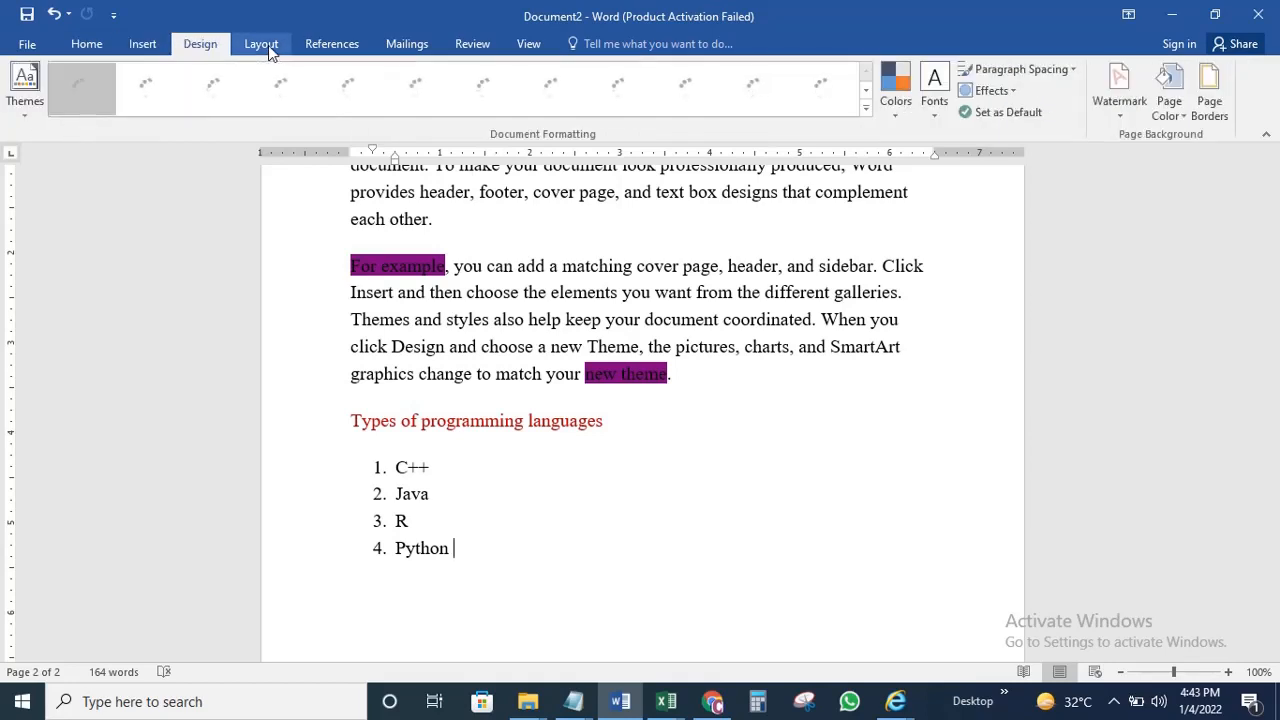
{"action": "left_click", "coordinate": [264, 48]}
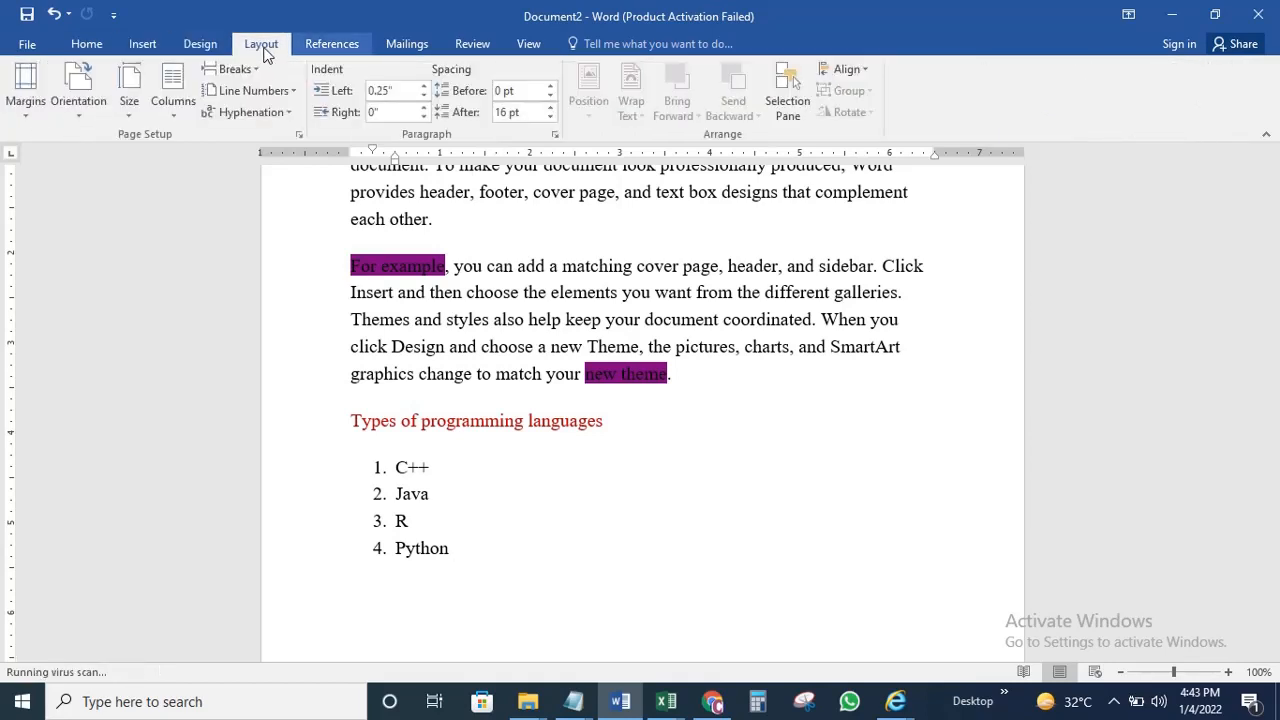
{"action": "left_click", "coordinate": [207, 42]}
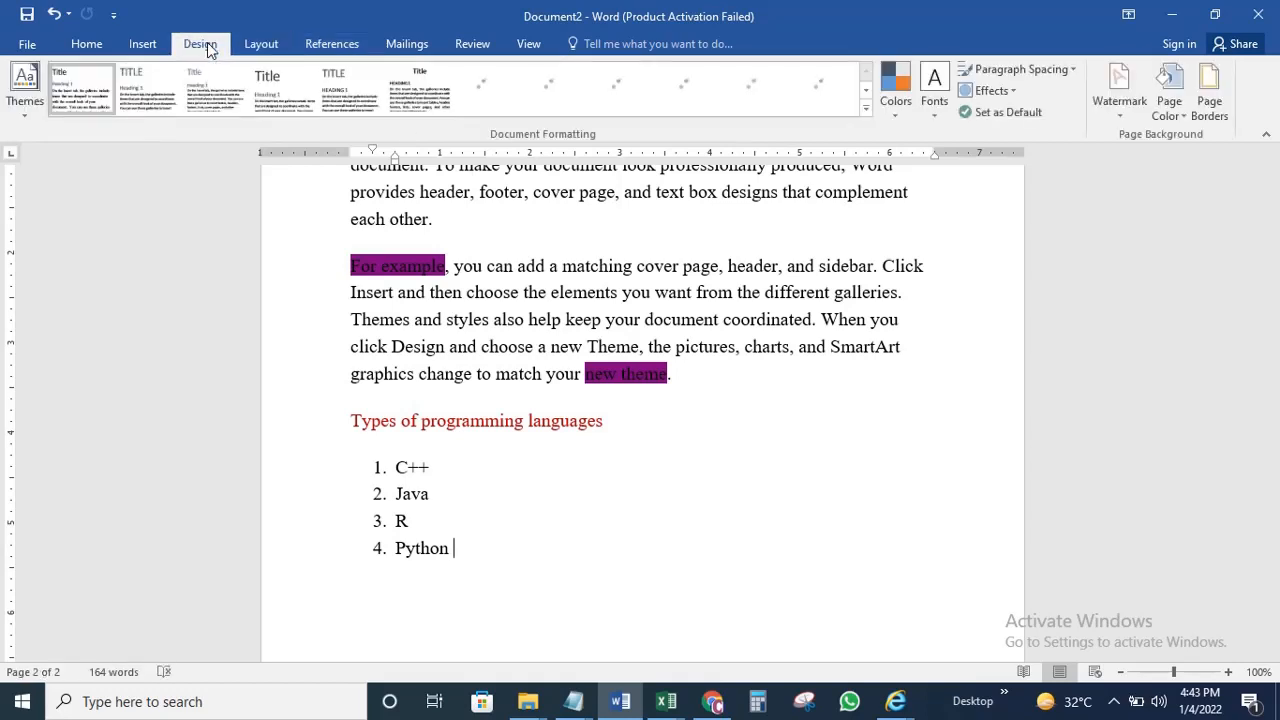
{"action": "left_click", "coordinate": [146, 41]}
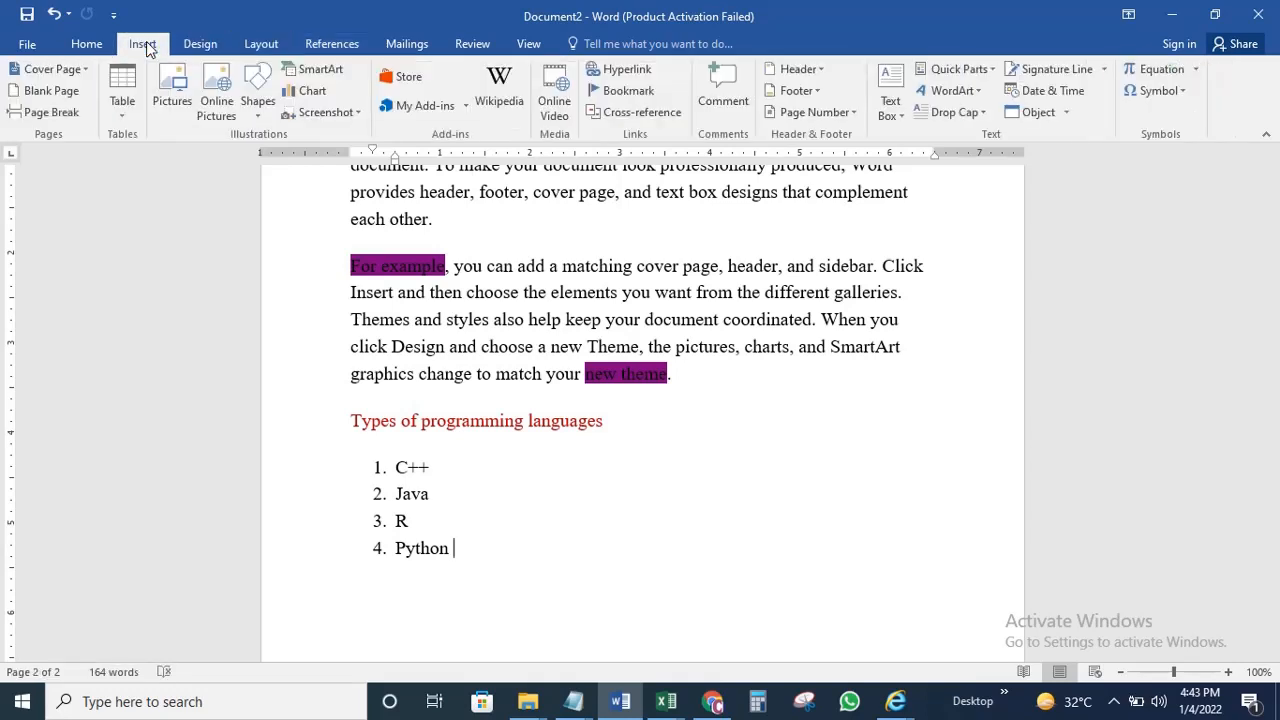
{"action": "left_click", "coordinate": [95, 46]}
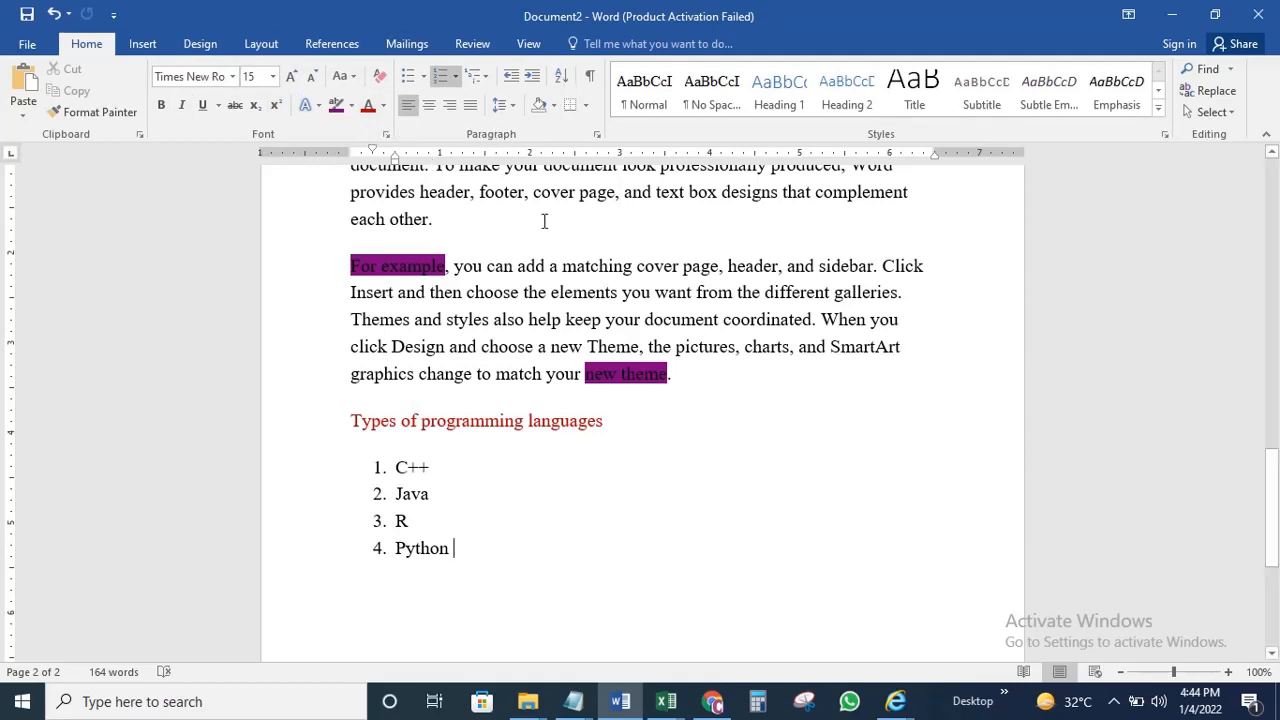
Select the numbered list from C++ to Python and examine the fonts available for it without changing the font
{"action": "left_click", "coordinate": [478, 467]}
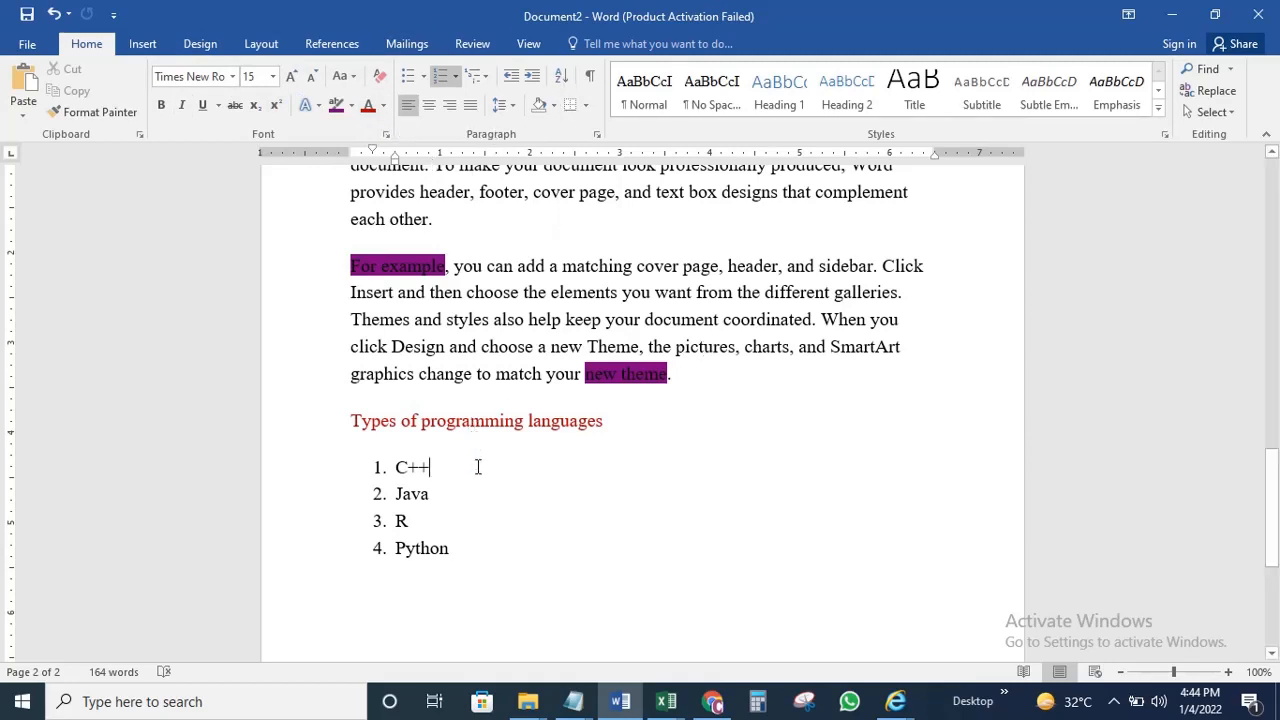
{"action": "left_click", "coordinate": [628, 426]}
{"action": "left_click", "coordinate": [452, 549]}
{"action": "left_click_drag", "start_coordinate": [455, 549], "coordinate": [395, 470]}
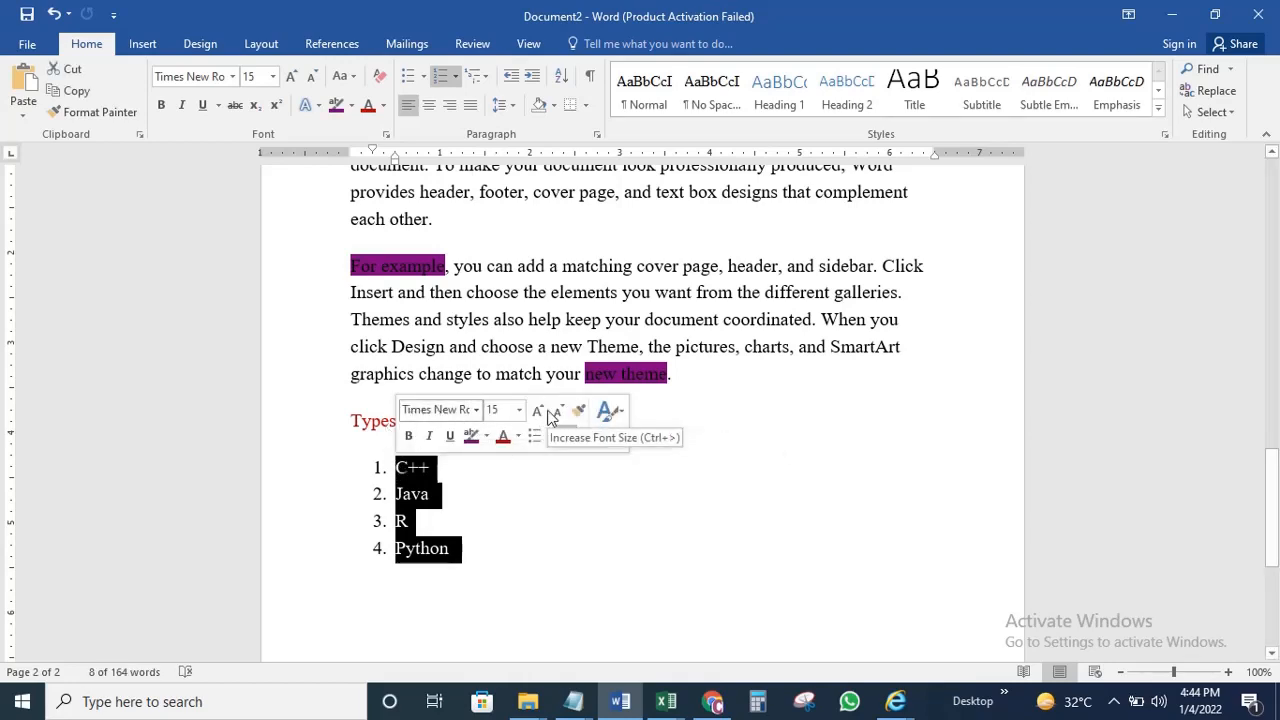
{"action": "left_click", "coordinate": [477, 411]}
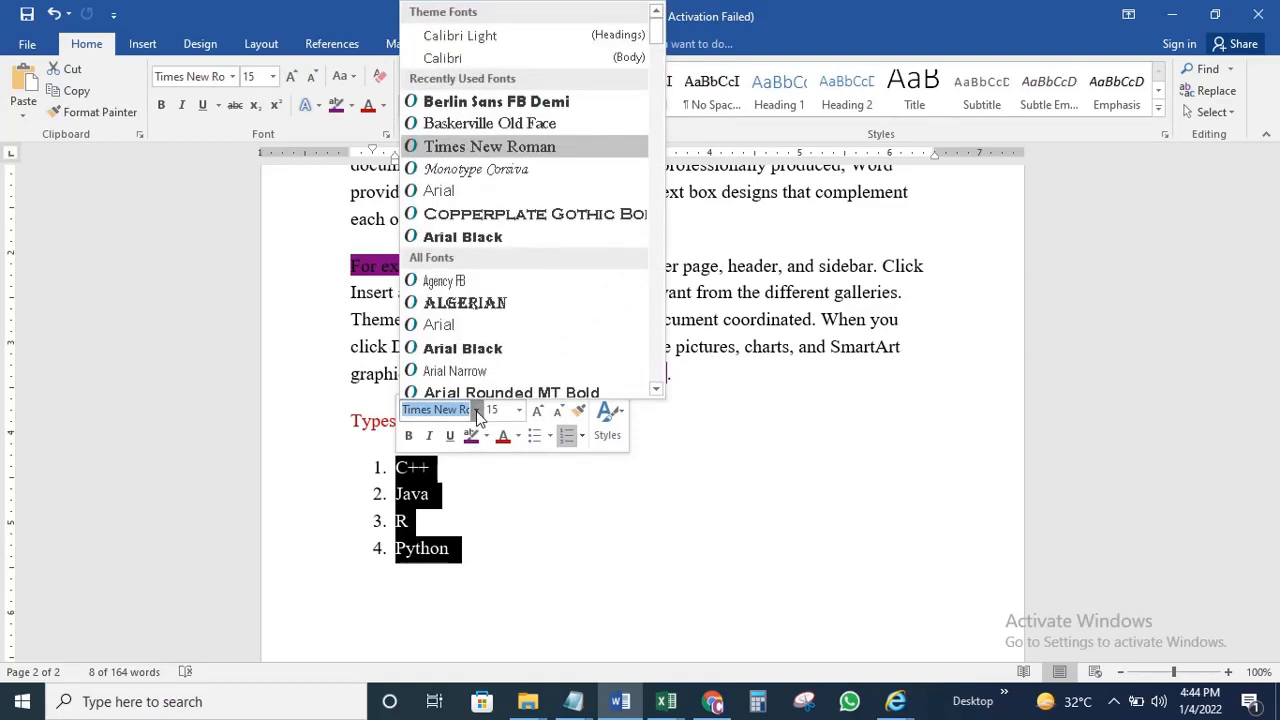
{"action": "left_click", "coordinate": [477, 411]}
{"action": "left_click", "coordinate": [477, 412]}
{"action": "left_click", "coordinate": [477, 412]}
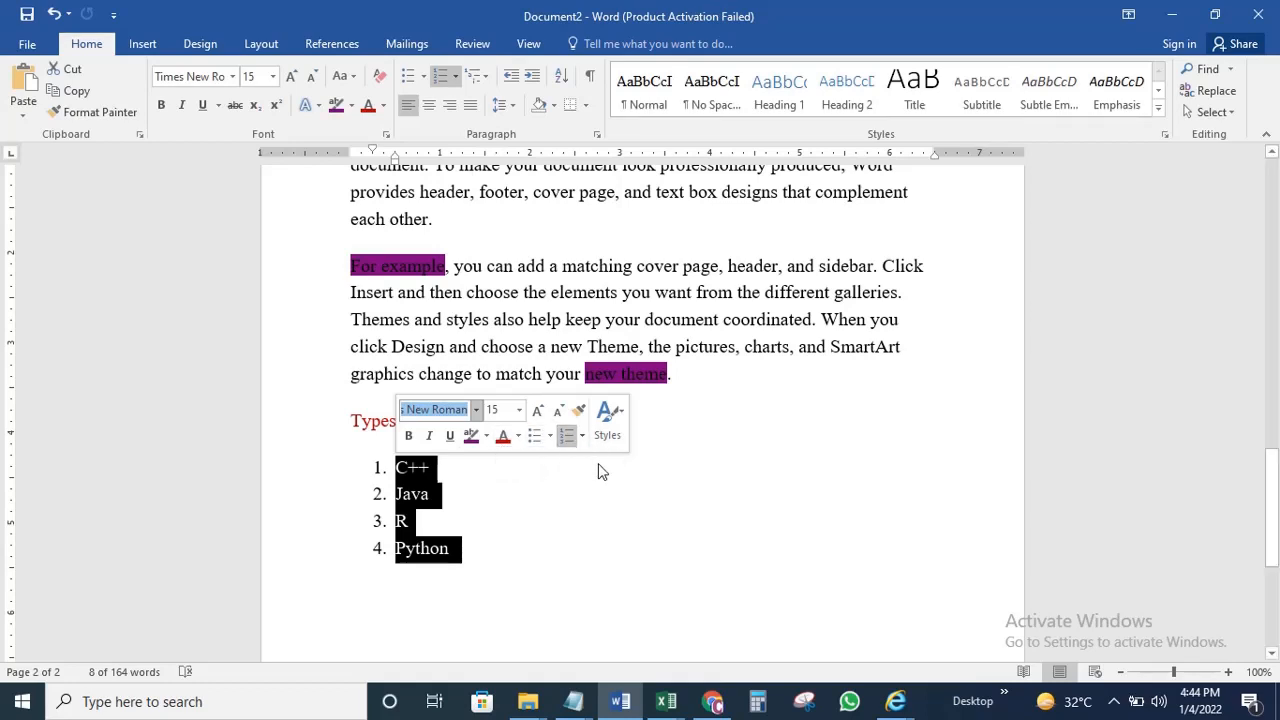
{"action": "left_click", "coordinate": [469, 367]}
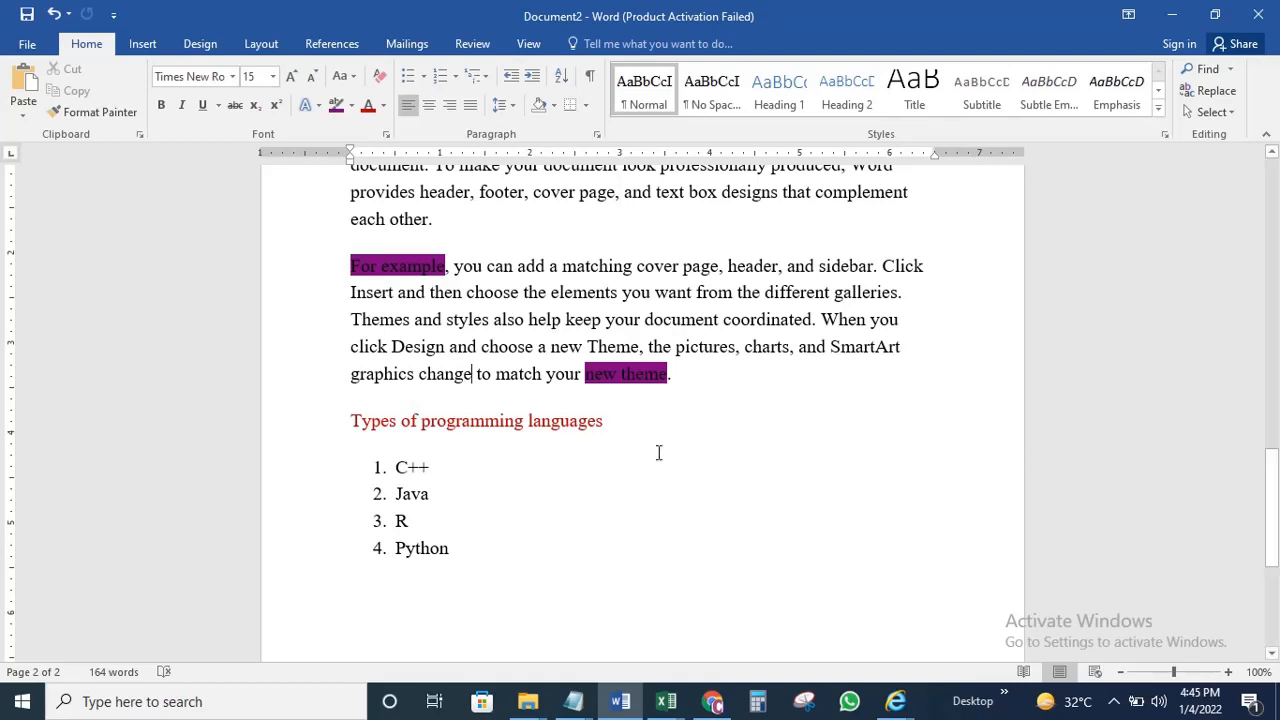
Place the insertion point on the blank line below the numbered list of programming languages
{"action": "left_click", "coordinate": [692, 383]}
{"action": "left_click_drag", "start_coordinate": [1277, 500], "coordinate": [1273, 530]}
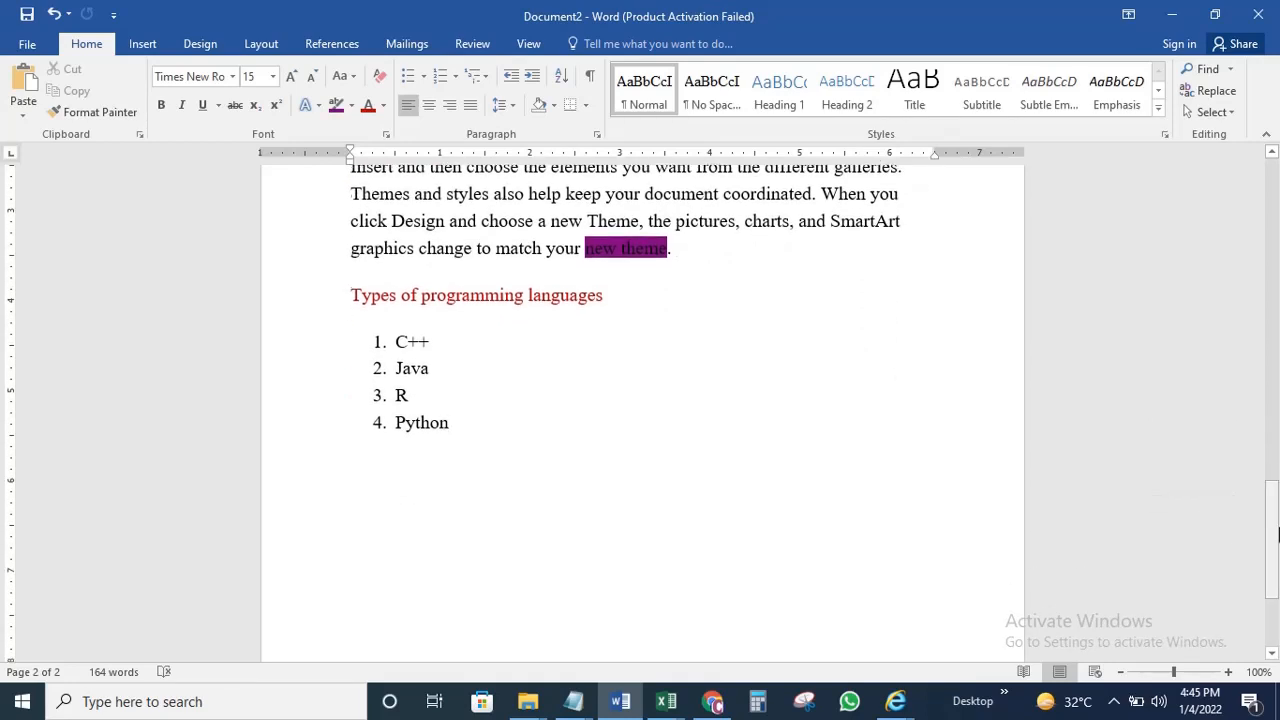
{"action": "left_click", "coordinate": [435, 479]}
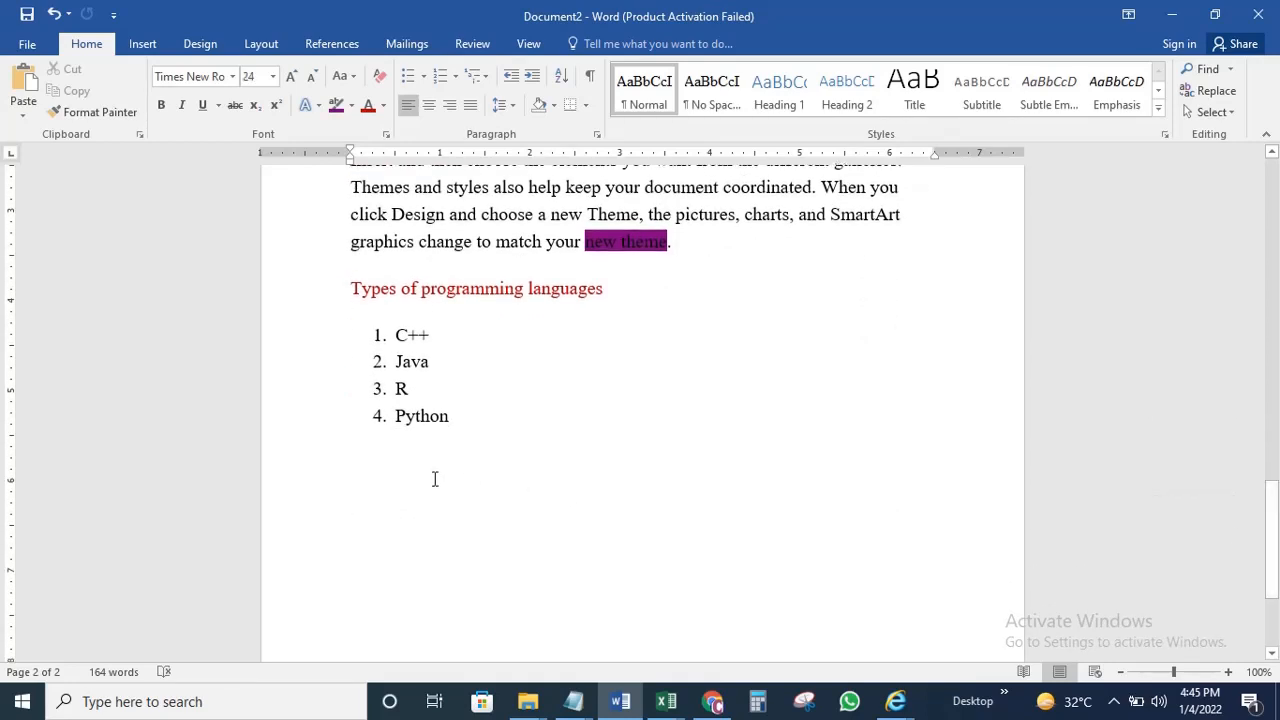